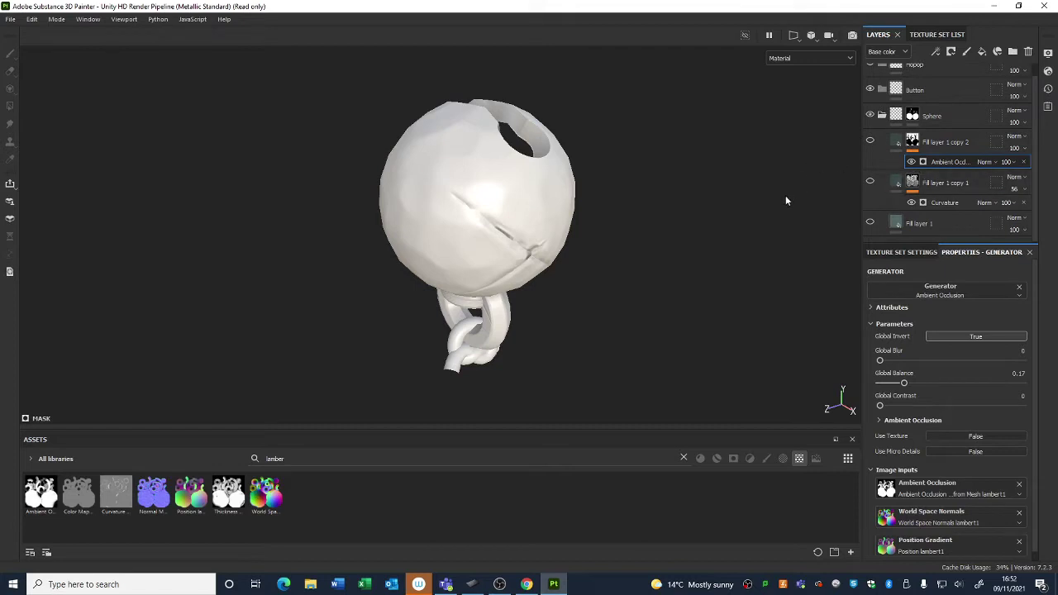
Show Fill layer 1 on the sphere and set its roughness to 1
middle_click_drag(785, 195, 777, 221, "alt")
left_click(869, 221)
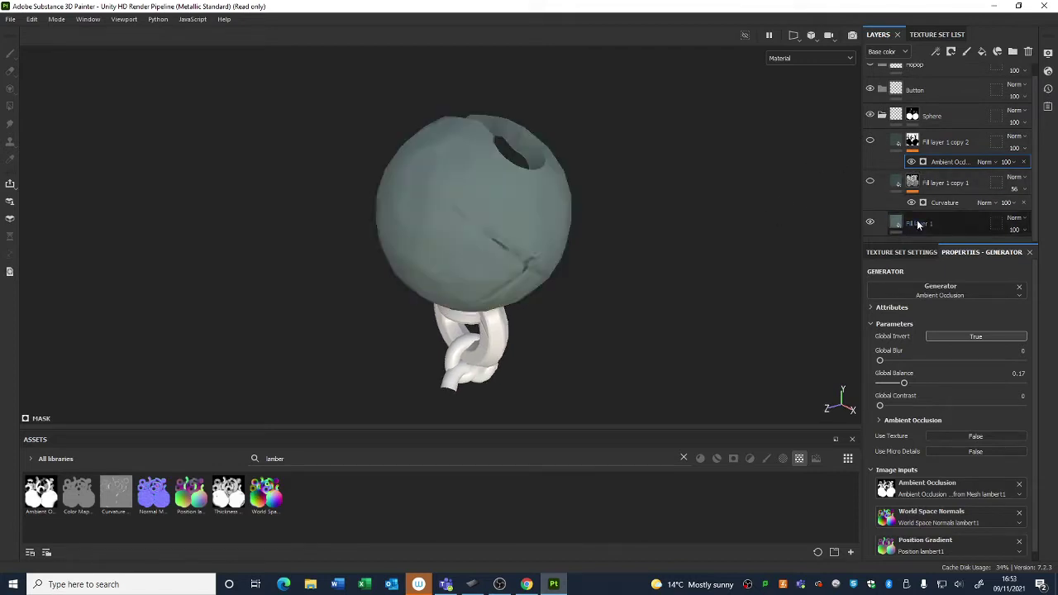
left_click(918, 224)
left_click_drag(699, 240, 679, 300, "alt")
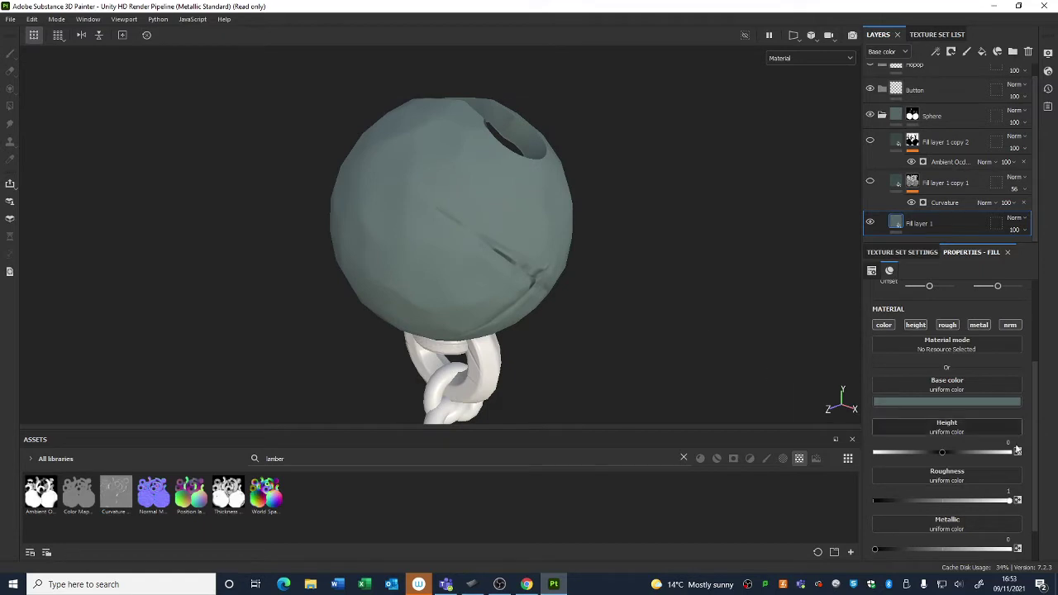
mouse_move(988, 500)
left_mouse_down()
mouse_move(943, 501)
mouse_move(1002, 501)
left_mouse_up()
Show Fill layer 1 copy 1 and display the settings of its Curvature generator
left_click(912, 183)
key("4")
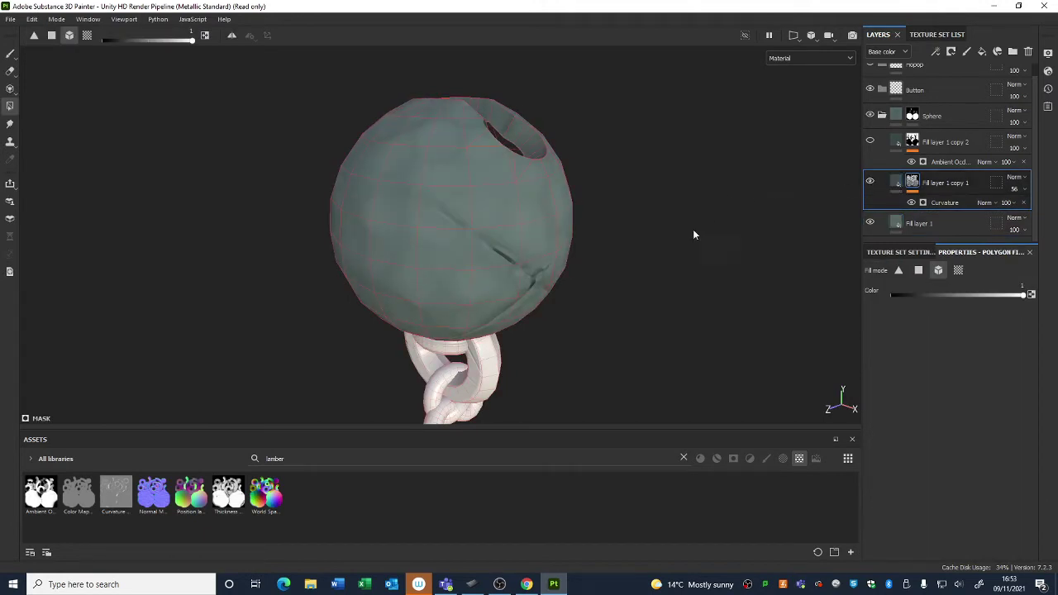
left_click_drag(693, 235, 665, 230, "alt")
left_click(10, 53)
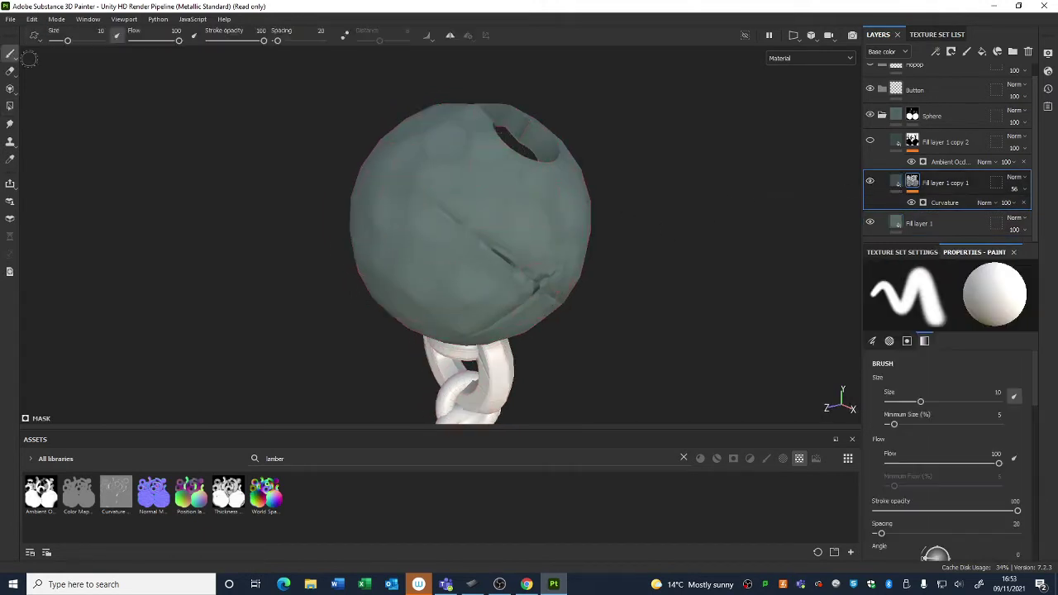
left_click(938, 204)
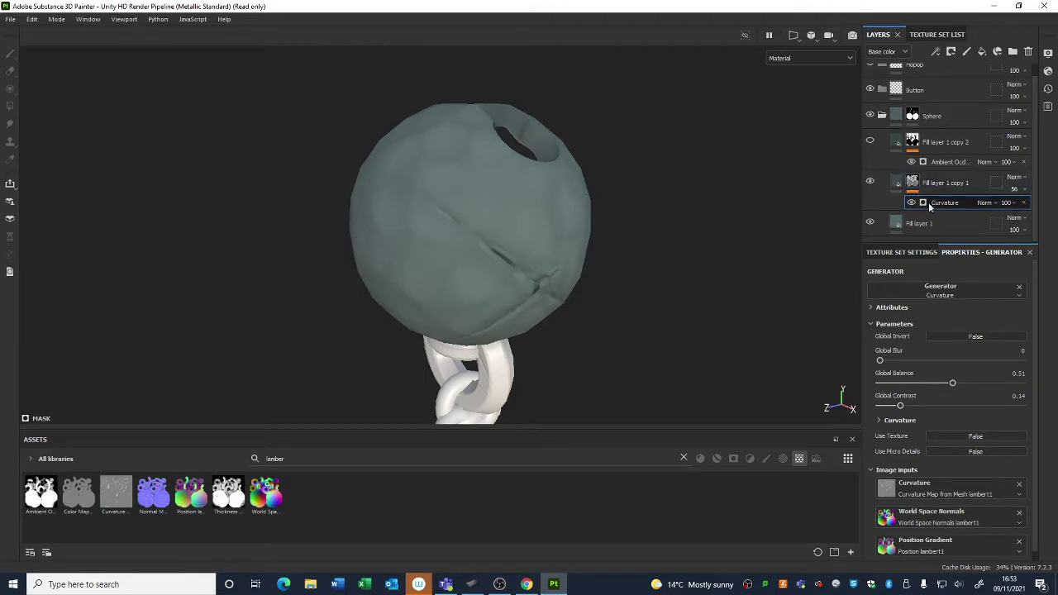
Review the available mask generators and the layer opacity, and compare the sphere with Fill layer 1 copy 1 hidden and shown
left_click(930, 296)
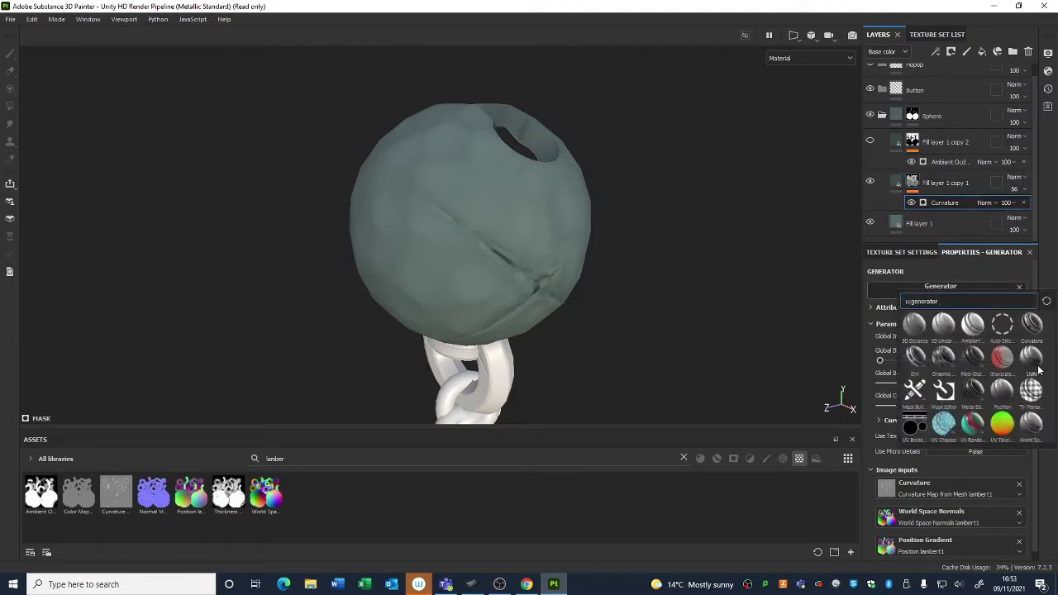
left_click(991, 276)
left_click(1024, 191)
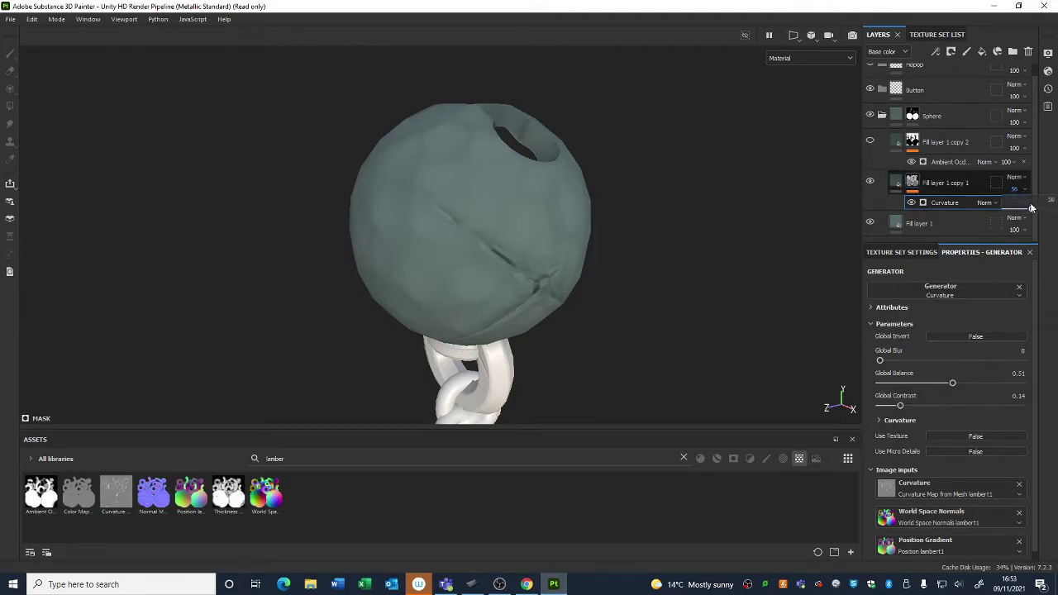
left_click(870, 182)
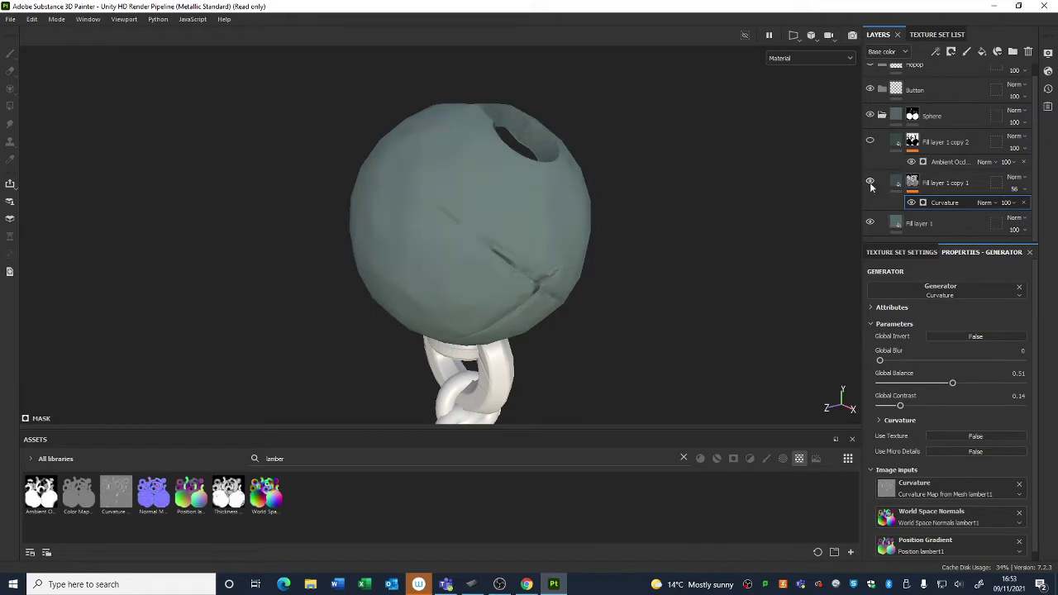
left_click(869, 182)
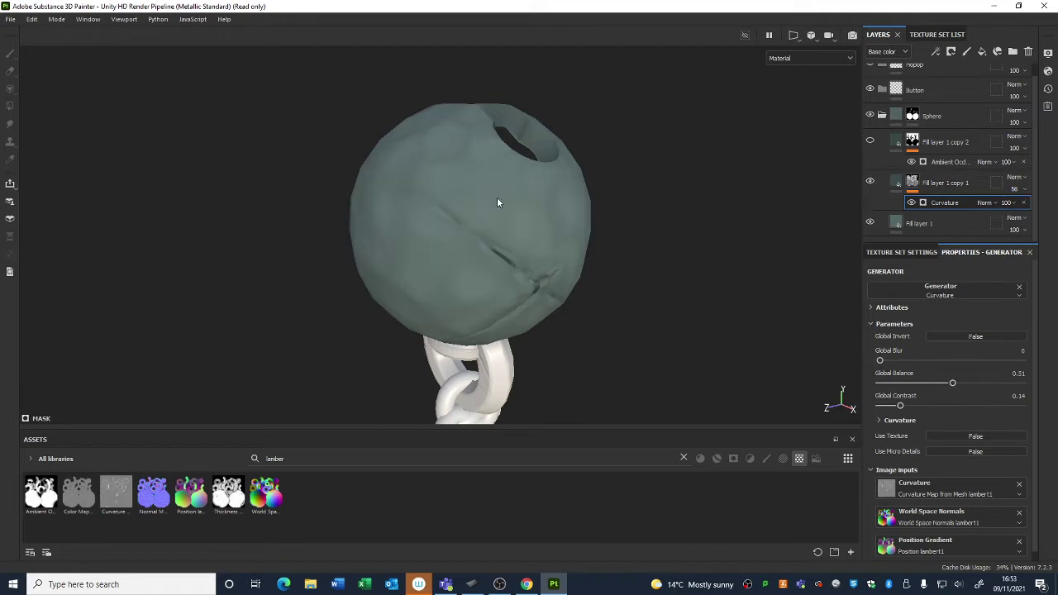
Show Fill layer 1 copy 2 and choose Ambient Occlusion as its mask generator
left_click(869, 141)
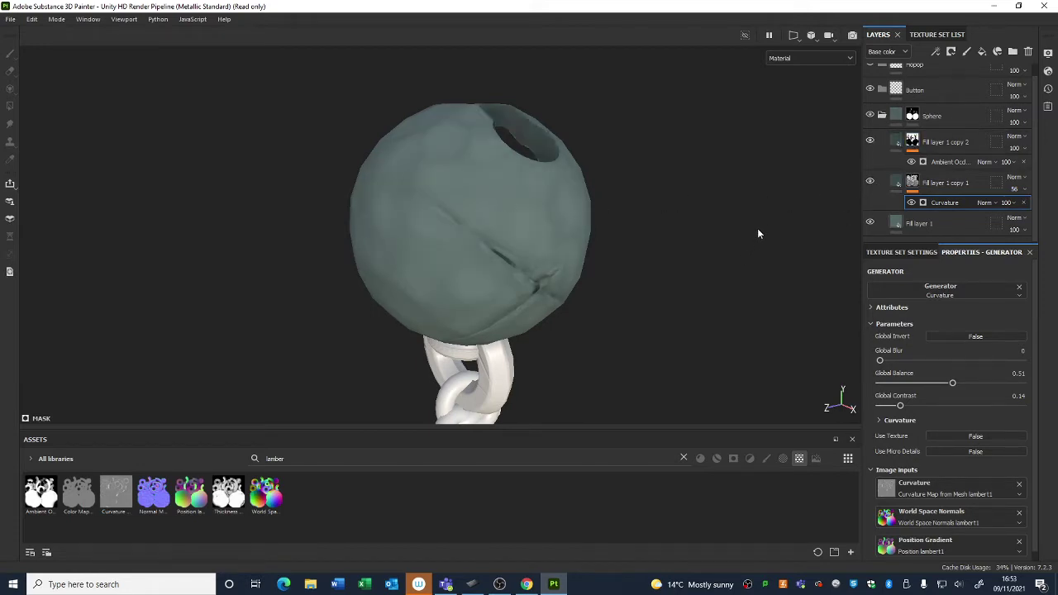
left_click(899, 142)
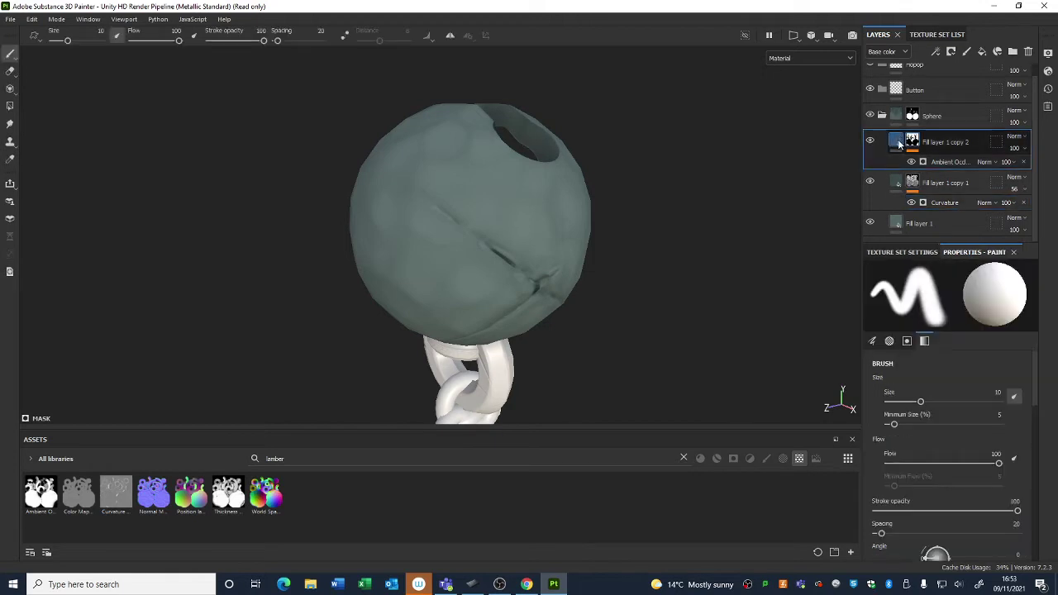
left_click(931, 160)
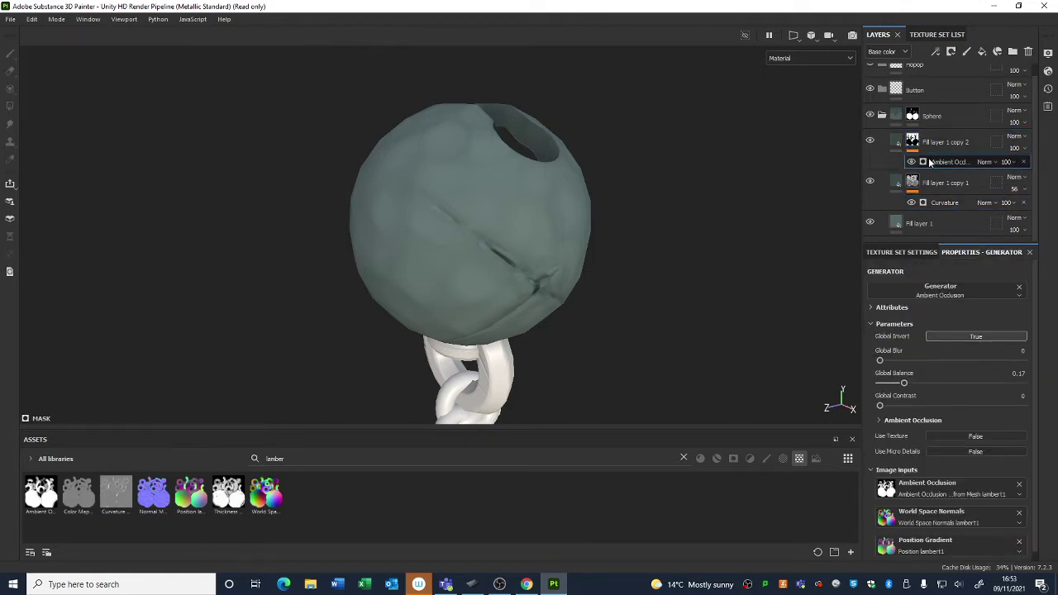
left_click(961, 292)
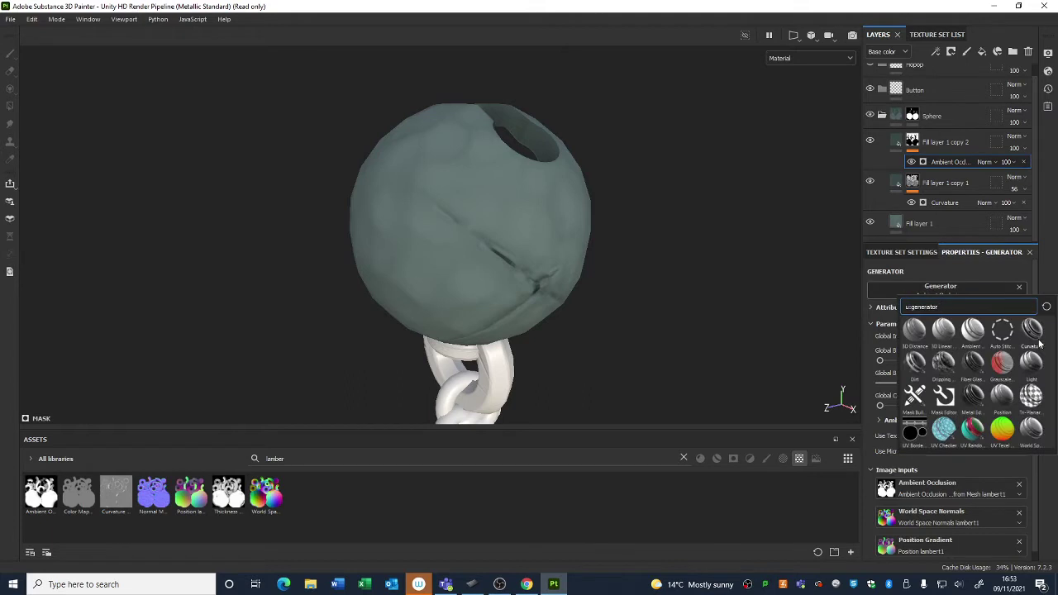
left_click(972, 331)
Compare the sphere with Fill layer 1 copy 1 and Fill layer 1 copy 2 hidden and shown again
scroll(579, 294, "down", 2)
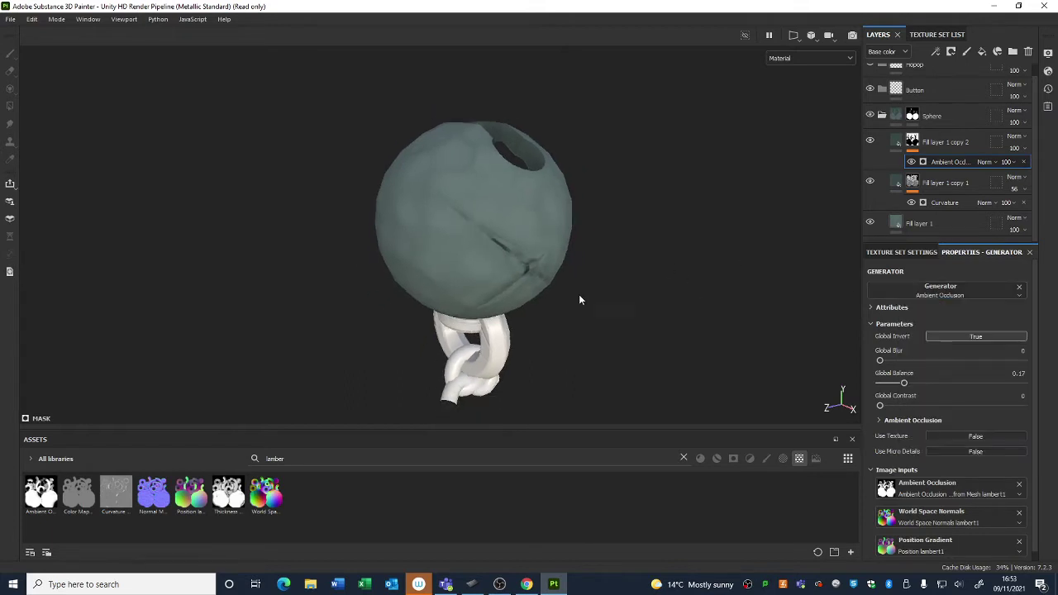
left_click_drag(578, 294, 602, 257, "alt")
scroll(519, 233, "down", 2)
mouse_move(517, 229)
left_mouse_down("alt")
mouse_move(607, 289)
mouse_move(619, 220)
mouse_move(531, 221)
mouse_move(578, 263)
mouse_move(763, 264)
mouse_move(733, 291)
mouse_move(825, 290)
left_mouse_up("alt")
left_click(870, 182)
left_click(869, 141)
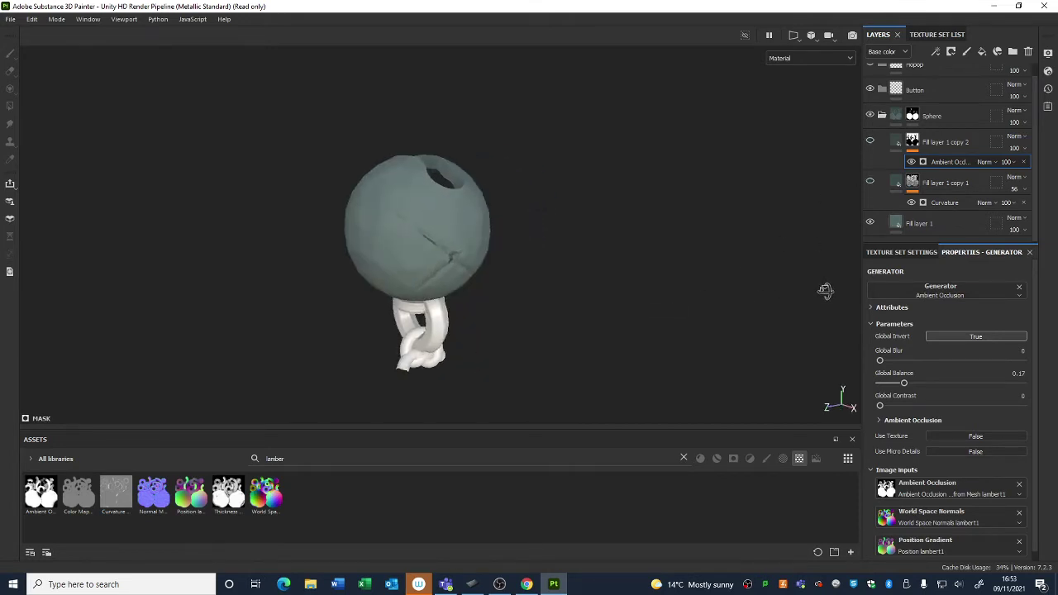
left_click(871, 183)
left_click(871, 141)
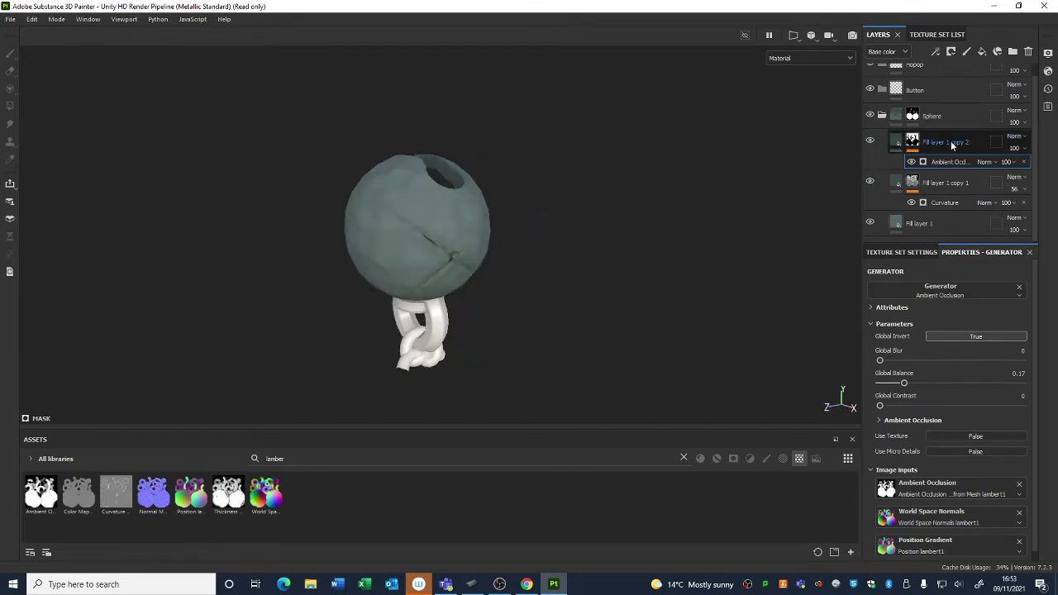
Add a fill layer above Fill layer 1 copy 2 with only the color channel enabled
left_click(950, 142)
scroll(570, 292, "up", 3)
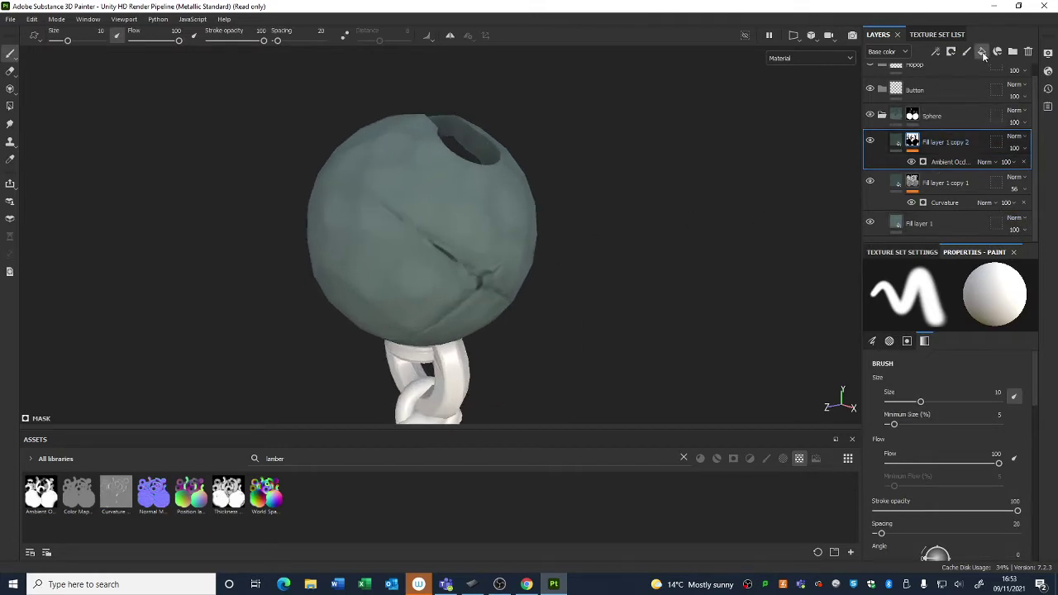
left_click(982, 52)
left_click(915, 325)
left_click(947, 325)
left_click(979, 325)
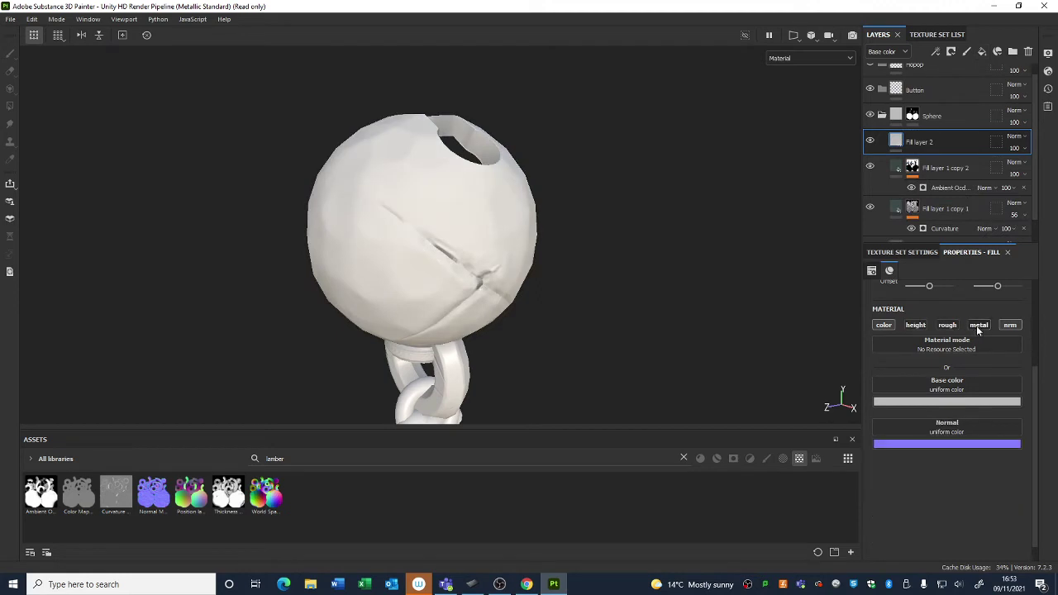
left_click(1010, 325)
Set the new fill layer's base color to a dark, desaturated purple
left_click(940, 400)
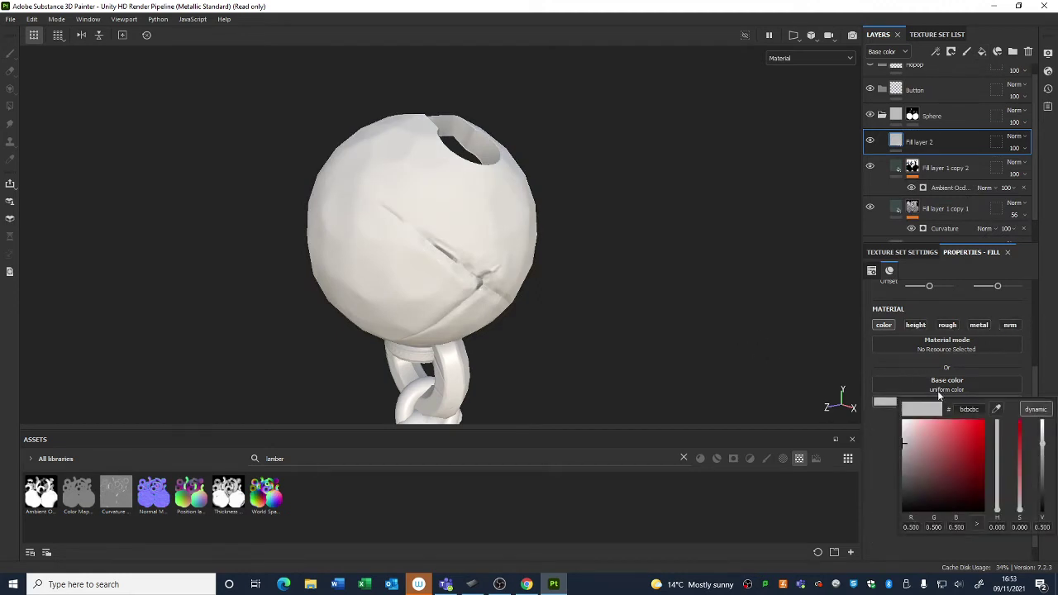
left_click(940, 477)
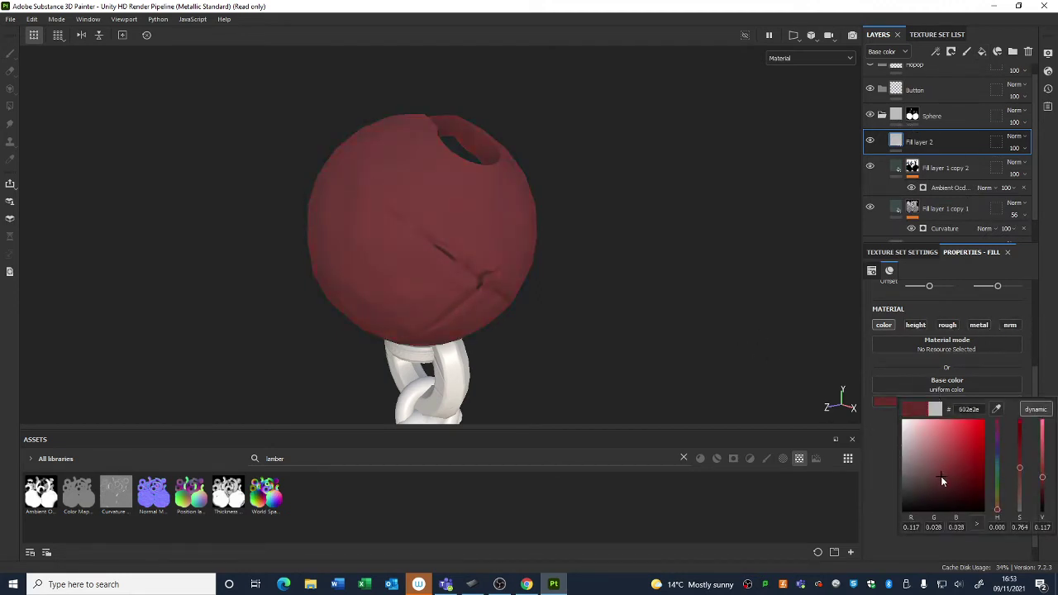
left_click(996, 441)
left_click_drag(956, 474, 922, 491)
left_click_drag(771, 379, 572, 284, "alt")
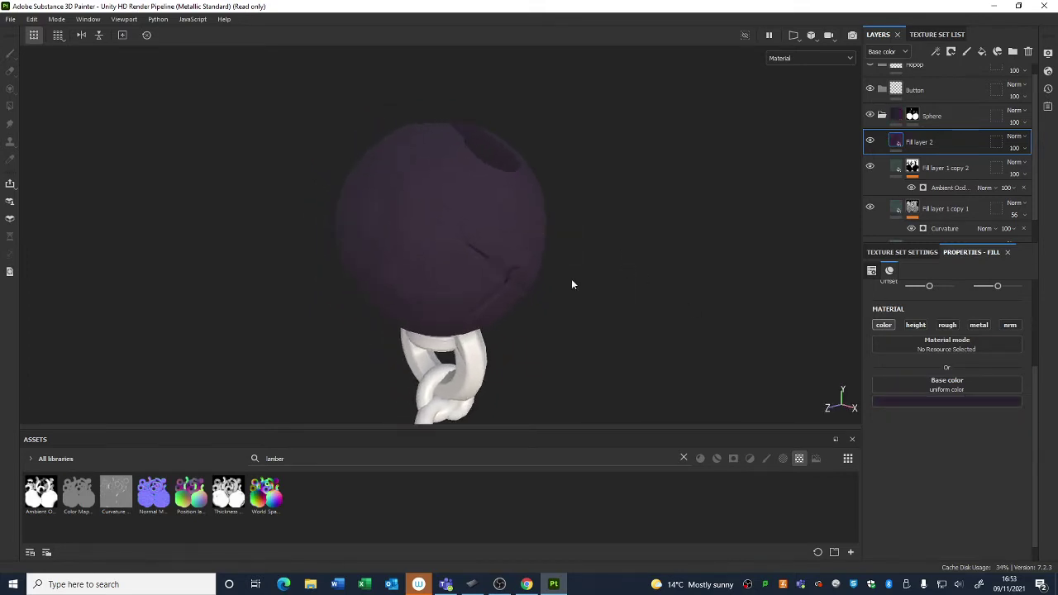
Add a black mask to Fill layer 2 and apply a World Space Normals generator to it
right_click(898, 142)
left_click(937, 162)
right_click(898, 142)
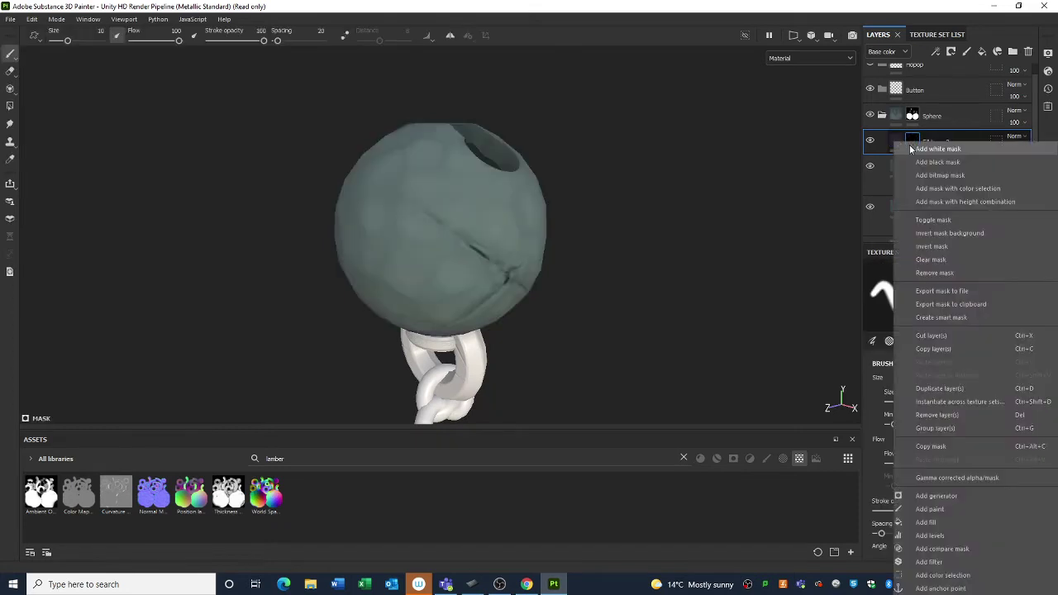
left_click(936, 495)
left_click(942, 289)
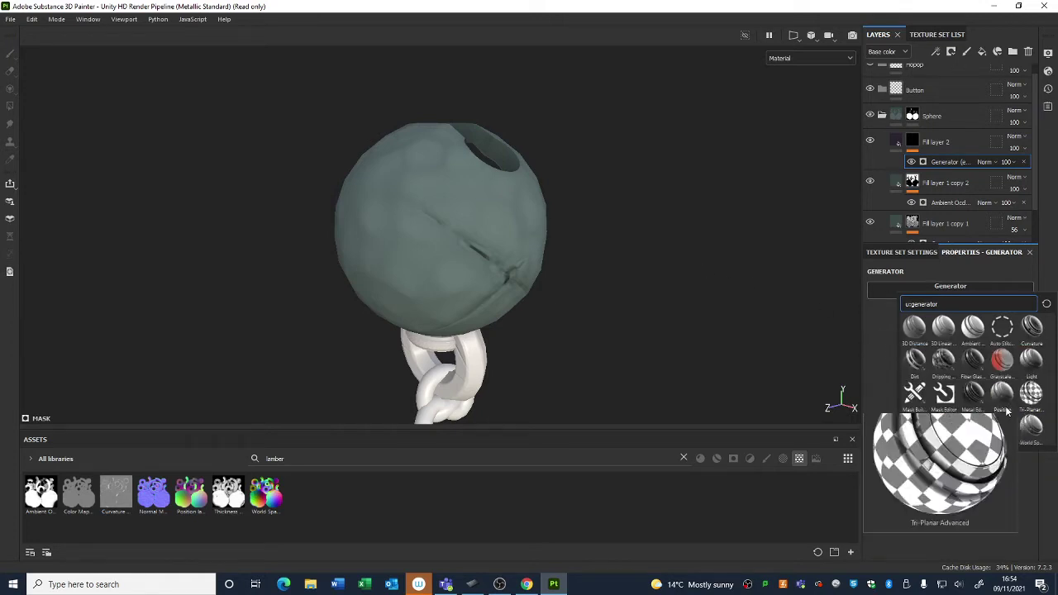
mouse_move(1035, 435)
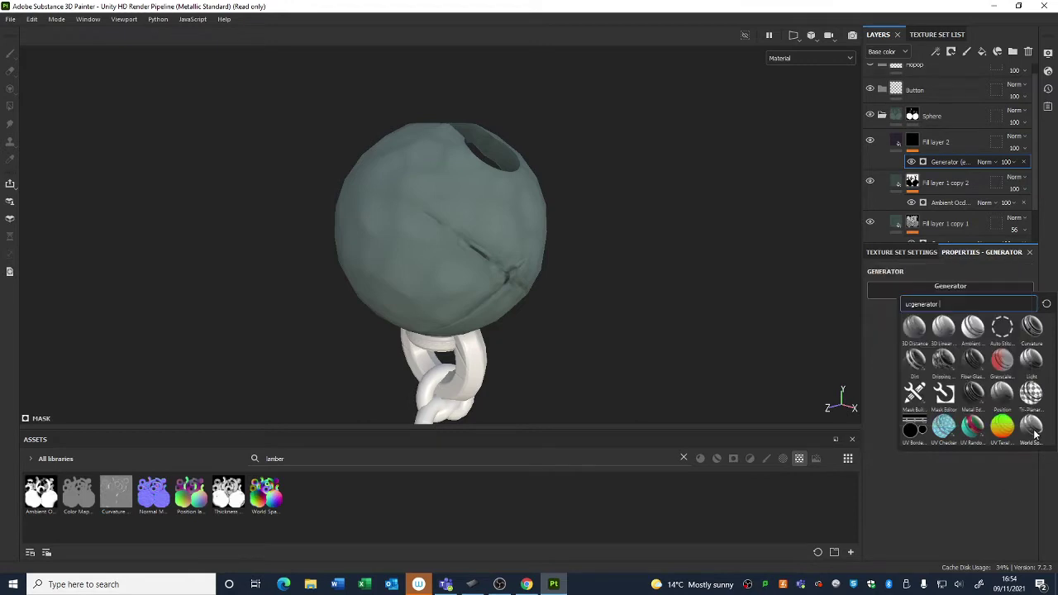
left_click(1035, 436)
Invert the World Space Normals generator and set its global balance to 0.63 and global contrast to 0.26
left_click_drag(665, 261, 669, 261, "alt")
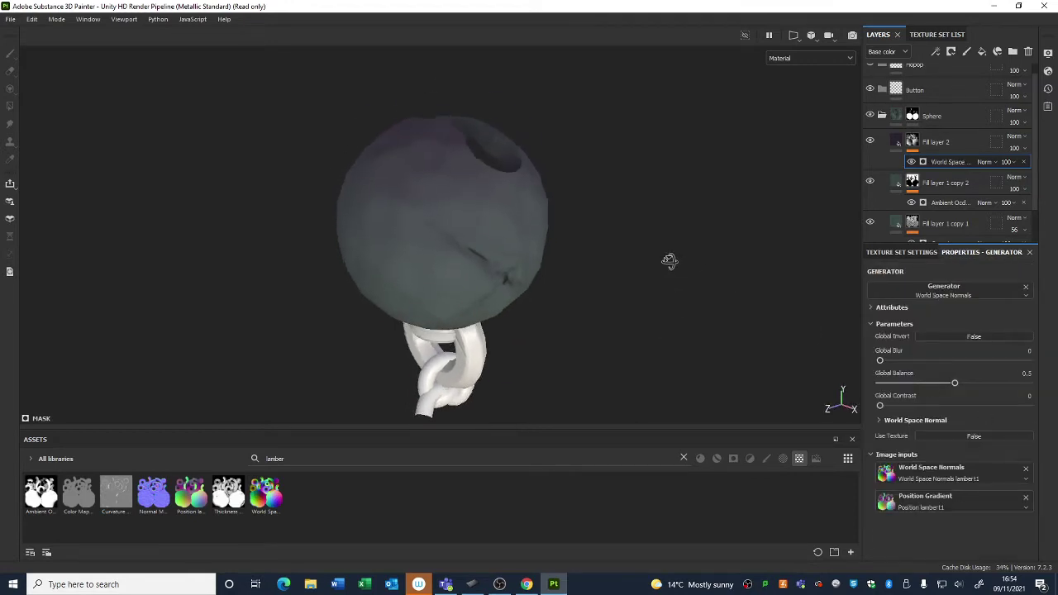
left_click(949, 337)
left_click_drag(670, 319, 644, 319, "alt")
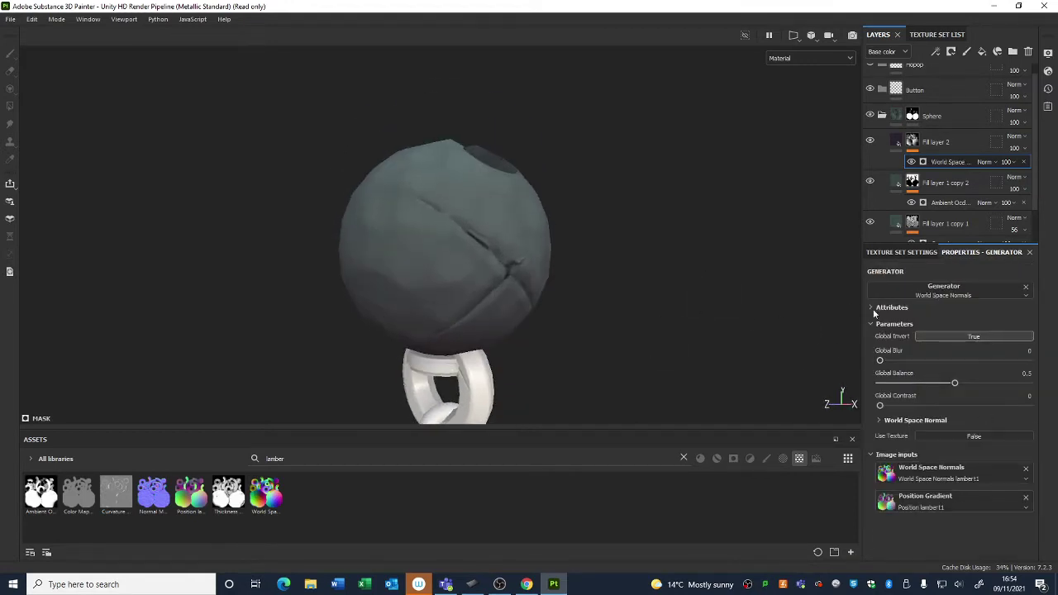
left_click_drag(957, 385, 969, 385)
left_click_drag(881, 405, 924, 407)
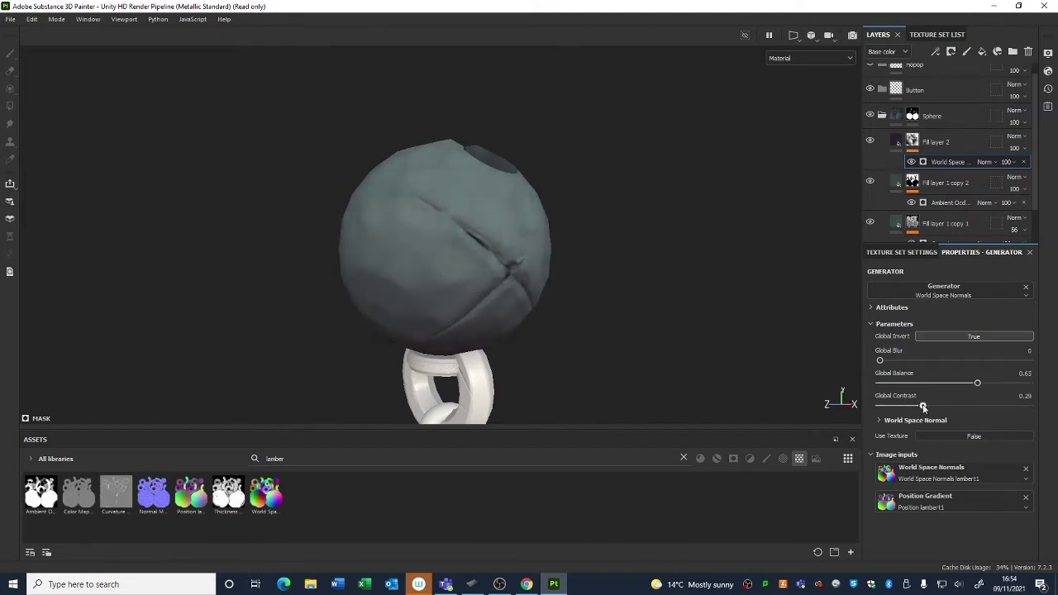
left_click_drag(977, 386, 960, 385)
Examine the purple shading on the sphere from several sides and review the roughness setting of Fill layer 1
scroll(624, 289, "down", 3)
left_click_drag(623, 289, 421, 289, "alt")
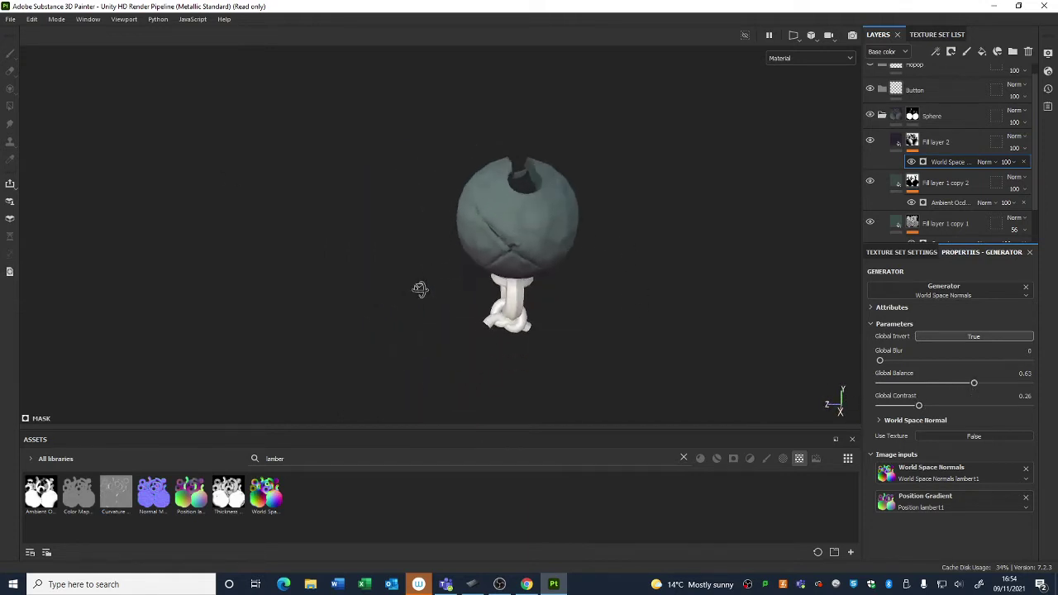
right_click_drag(458, 274, 508, 274, "shift")
left_click_drag(508, 274, 540, 224, "alt")
scroll(895, 169, "down", 1)
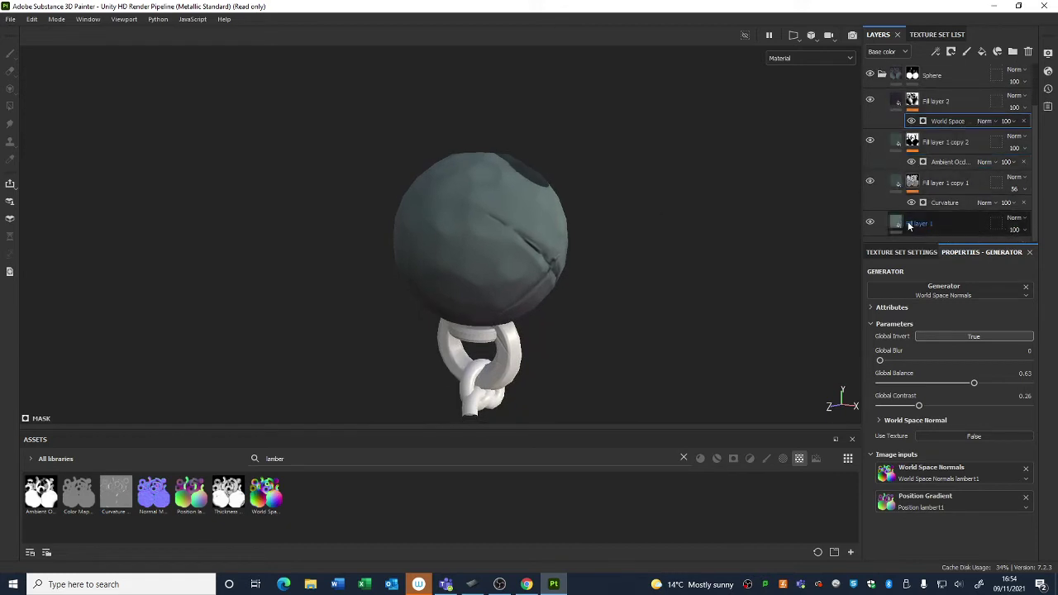
left_click(908, 224)
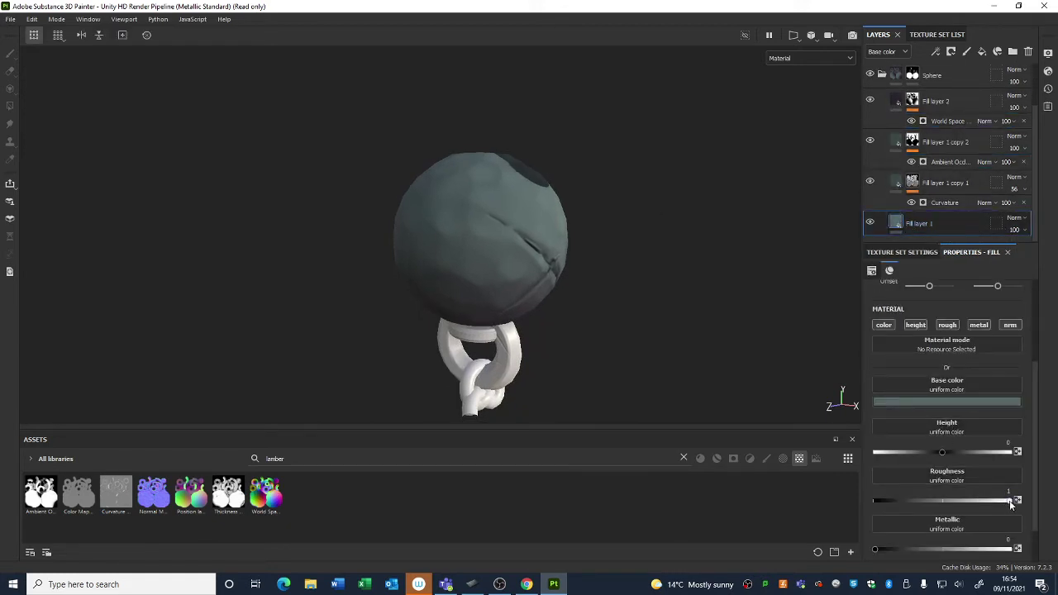
mouse_move(637, 293)
left_mouse_down("alt")
mouse_move(541, 283)
mouse_move(638, 295)
left_mouse_up("alt")
mouse_move(604, 281)
right_mouse_down("shift")
mouse_move(565, 281)
mouse_move(631, 295)
mouse_move(584, 305)
right_mouse_up("shift")
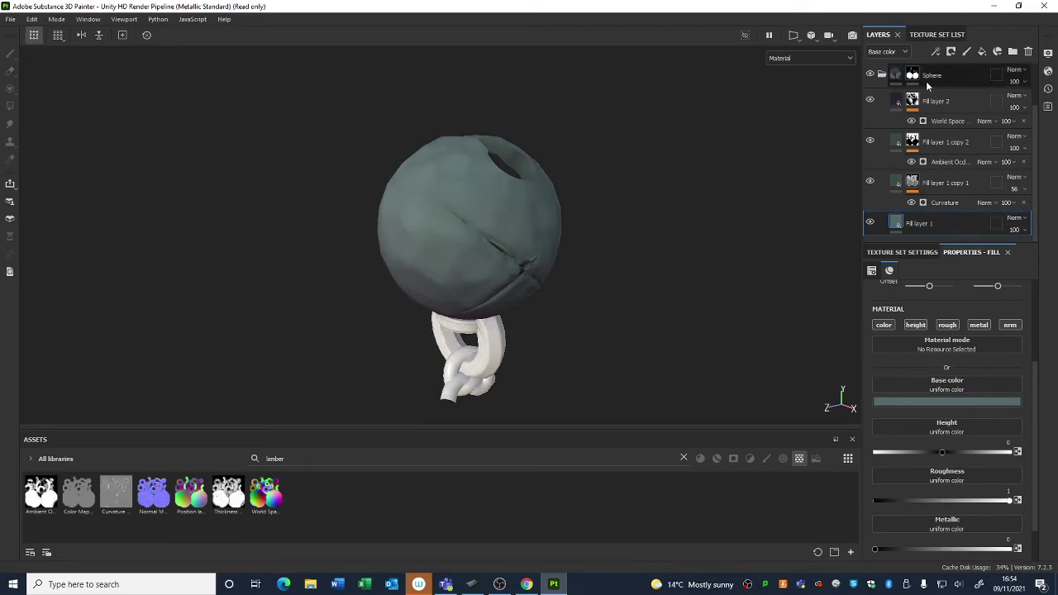
Display only the Base color channel on the model and hide Fill layer 2 to compare the sphere without its purple gradient
left_click(782, 58)
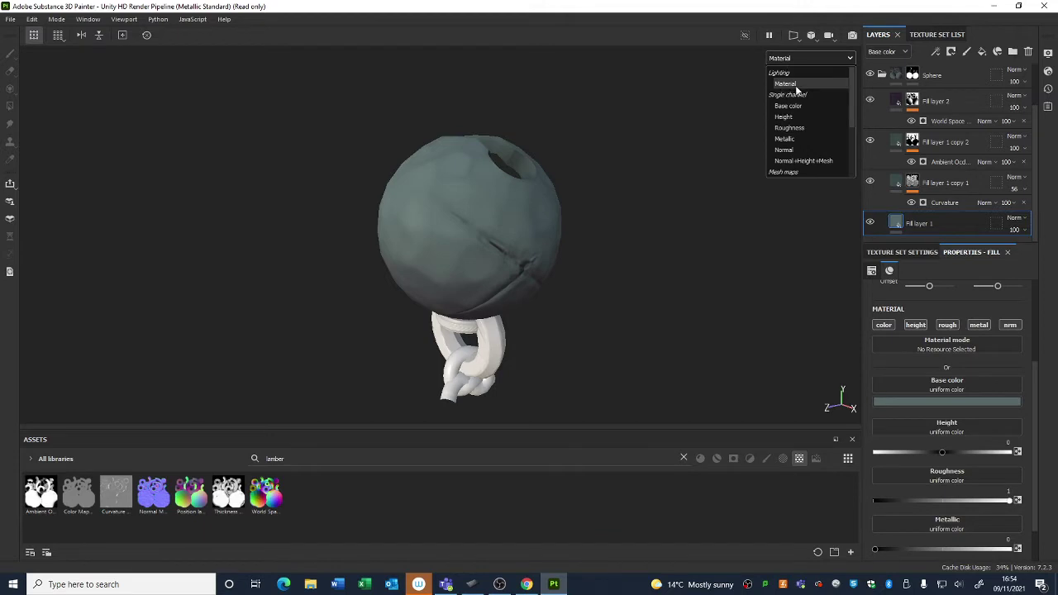
left_click(792, 107)
left_click_drag(750, 152, 678, 314, "alt")
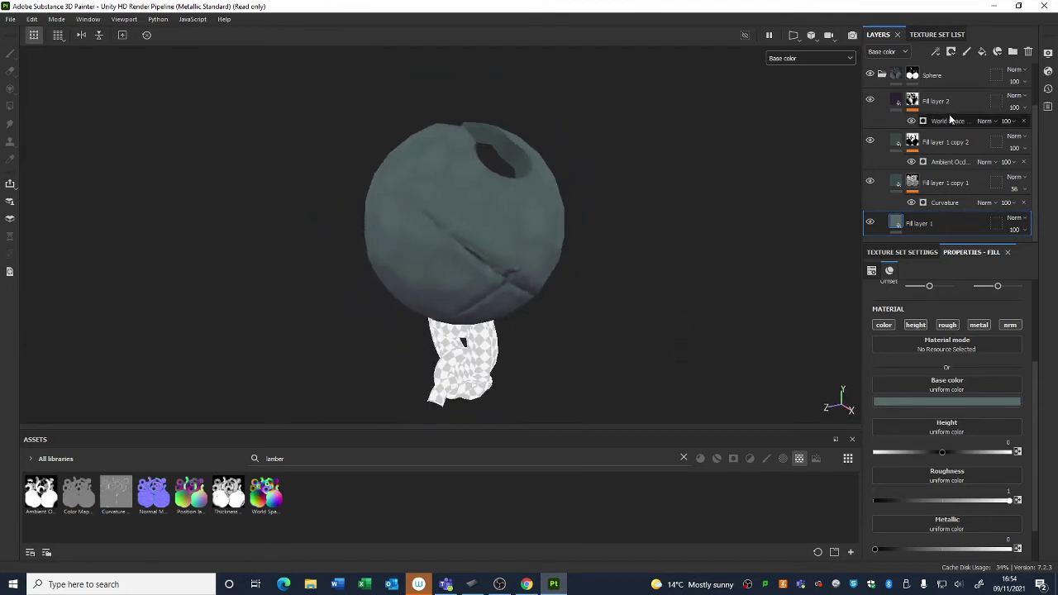
scroll(945, 139, "up", 1)
scroll(944, 138, "down", 1)
left_click_drag(678, 263, 661, 307, "alt")
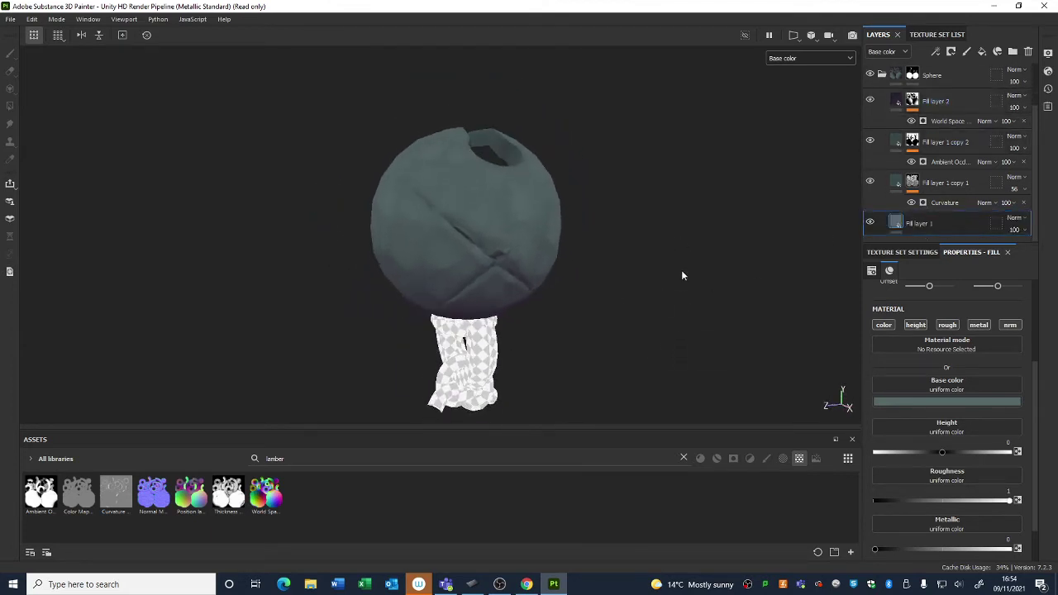
left_click(870, 101)
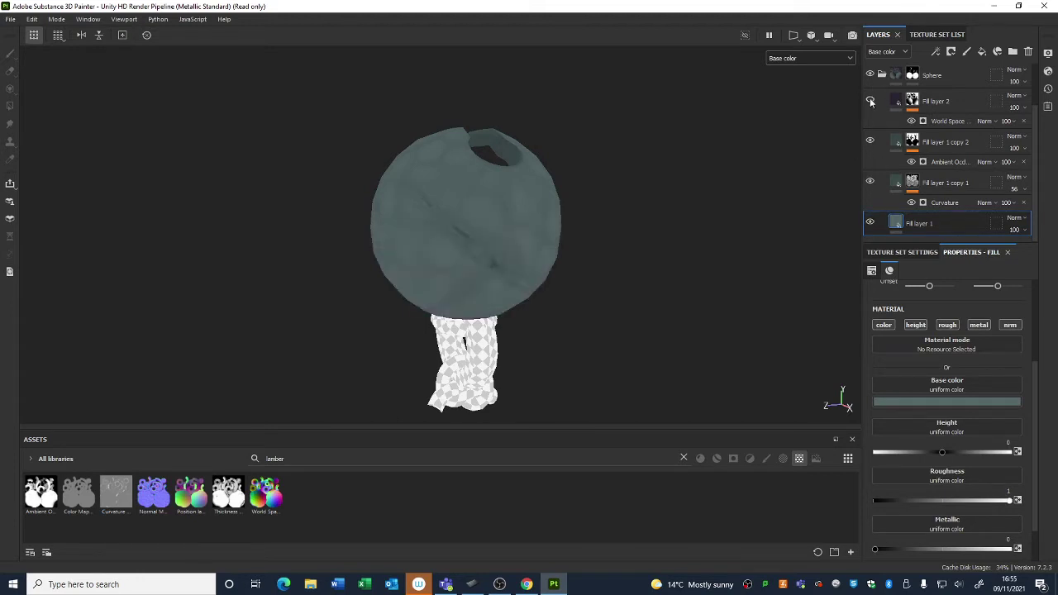
Hide Fill layer 1 copy 2 and Fill layer 1 copy 1, and compare the sphere's Material and Base color display modes
left_click(869, 143)
left_click(869, 182)
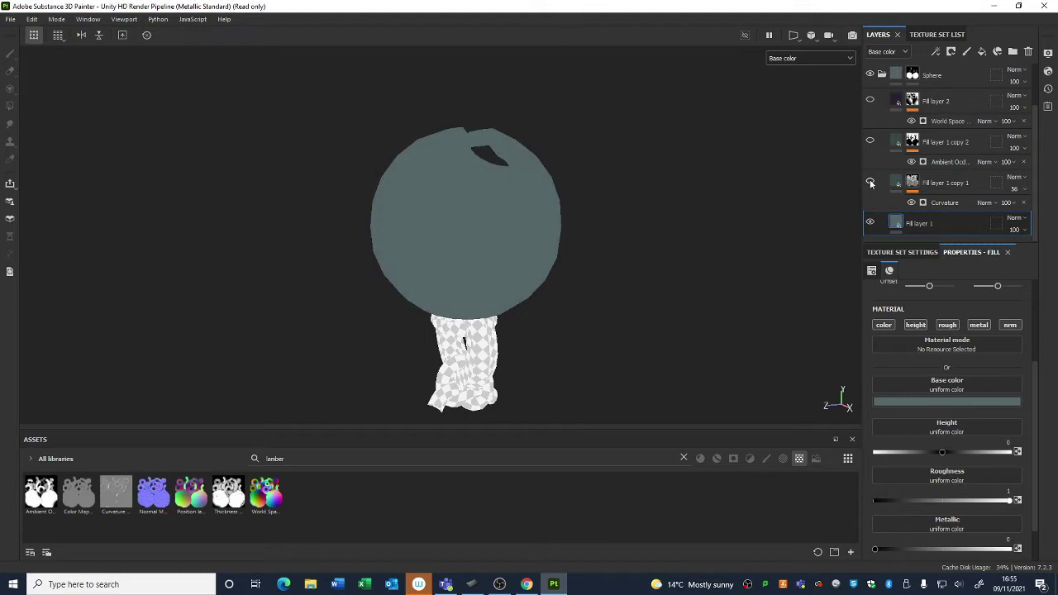
left_click_drag(775, 227, 579, 273, "alt")
left_click(789, 58)
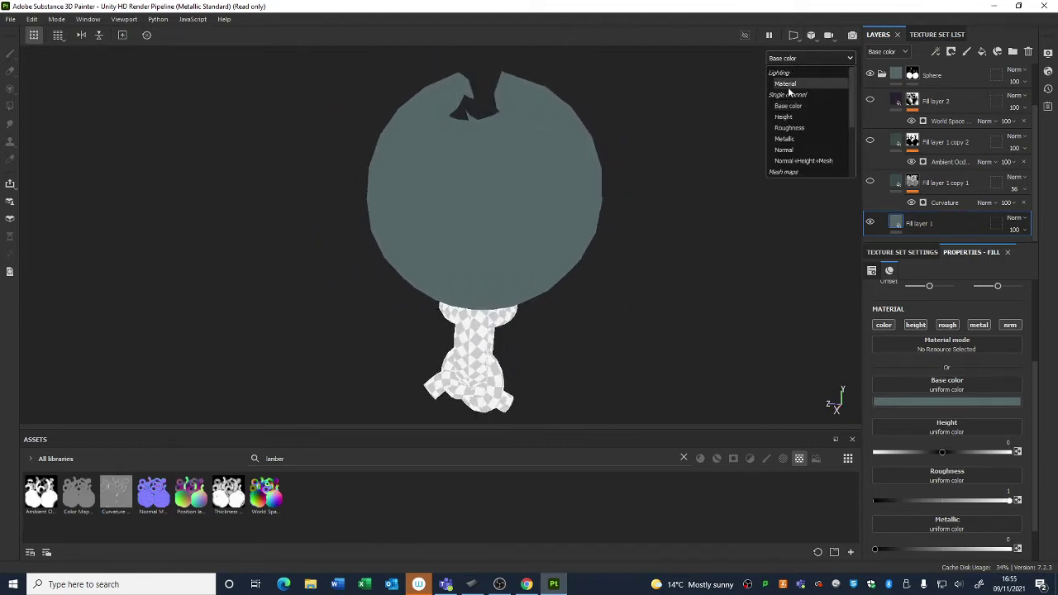
left_click(789, 84)
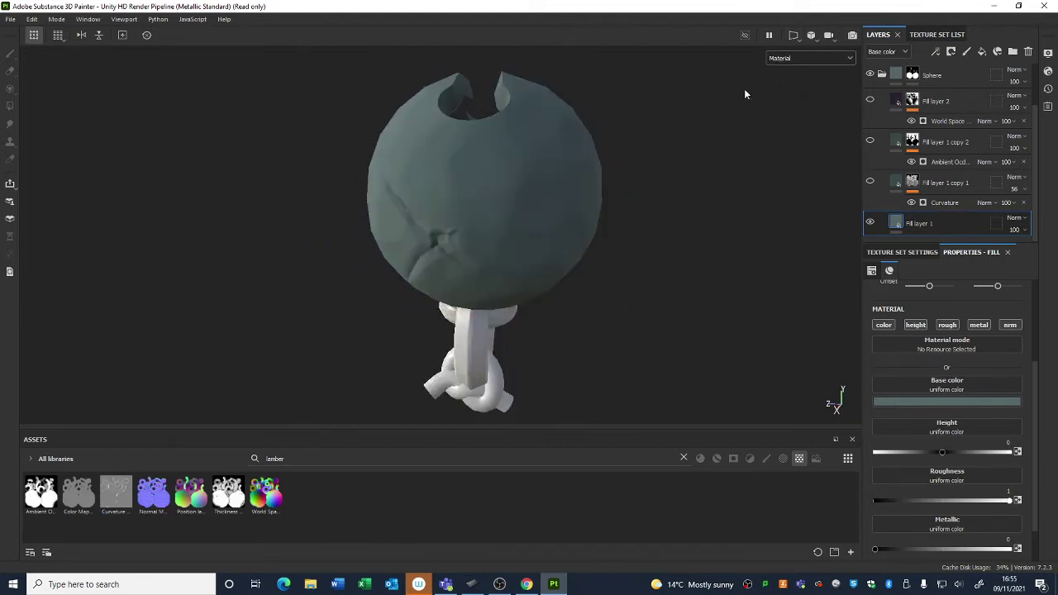
left_click(812, 58)
left_click(784, 109)
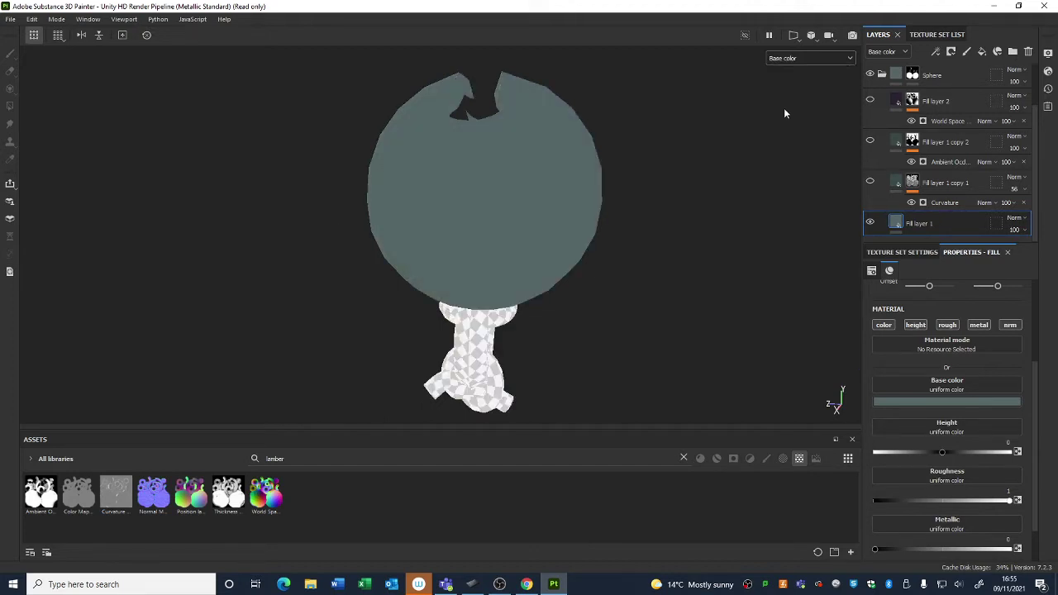
Review the texture set's mesh maps against the fill properties and colour thumbnail of Fill layer 1
left_click(901, 252)
scroll(909, 322, "down", 3)
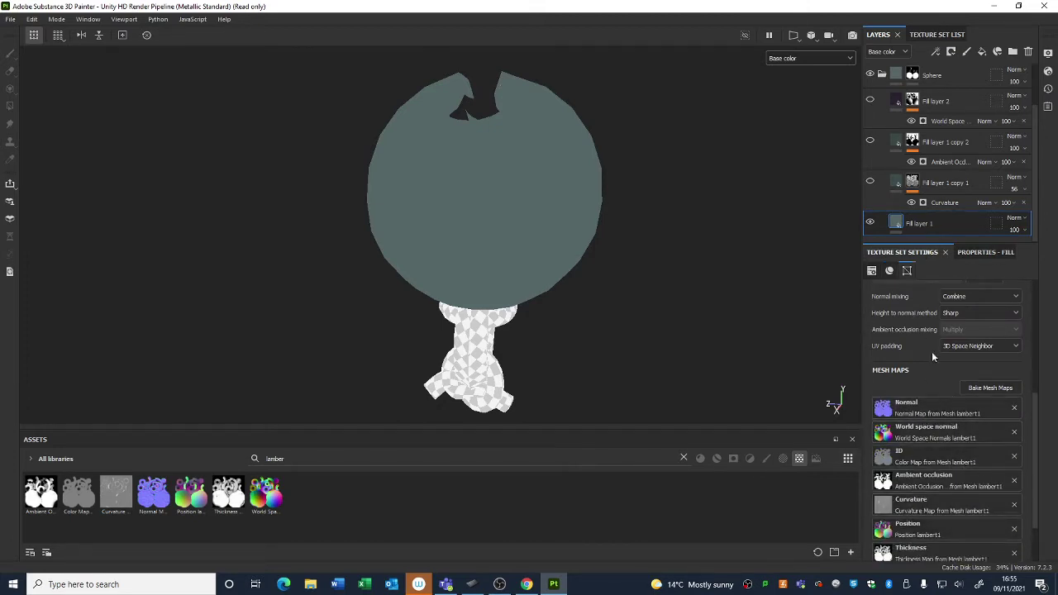
left_click(984, 252)
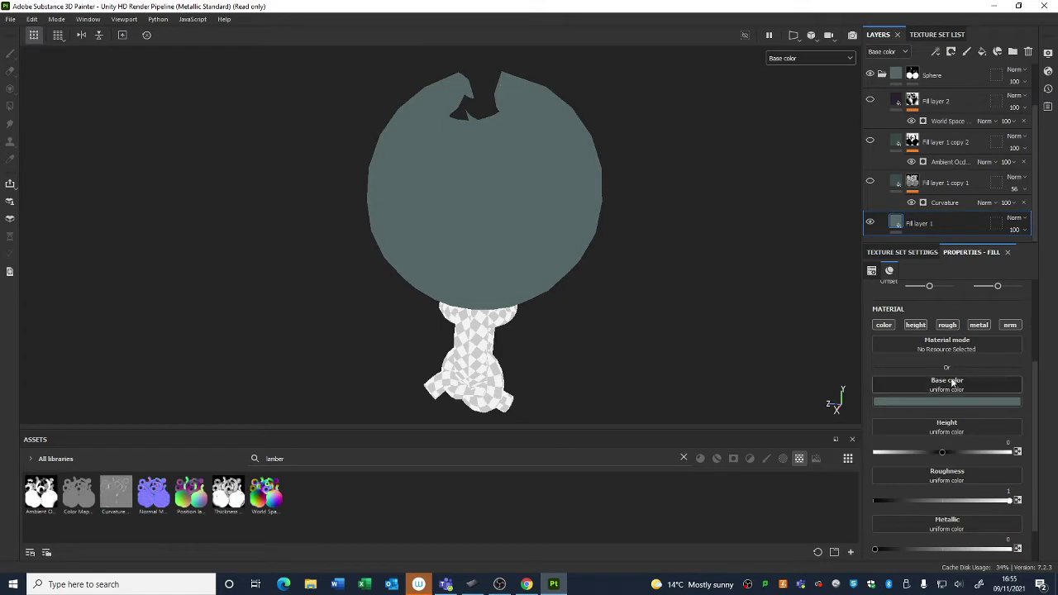
left_click(902, 253)
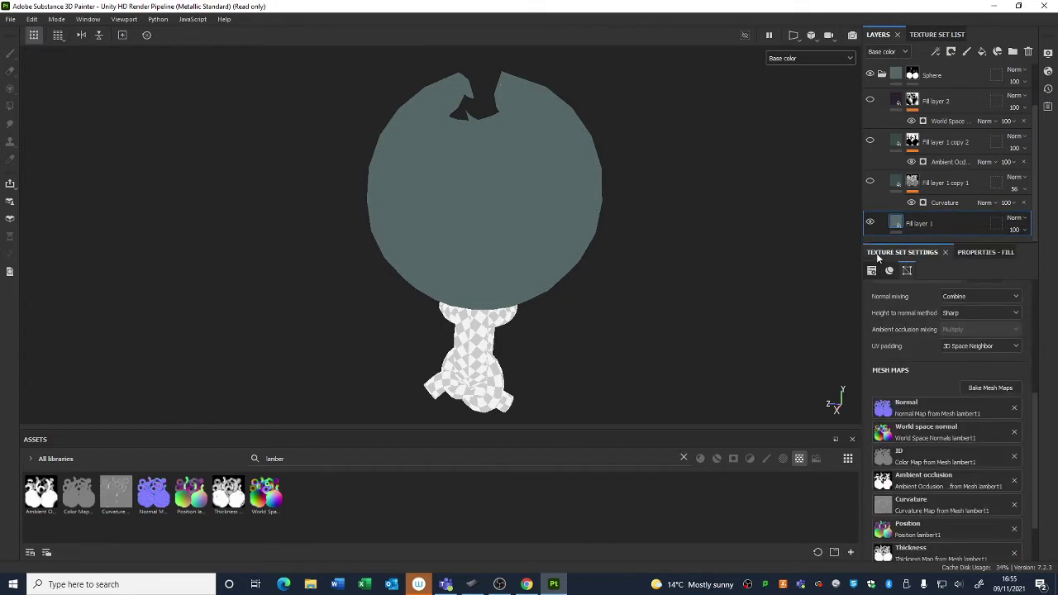
left_click(979, 252)
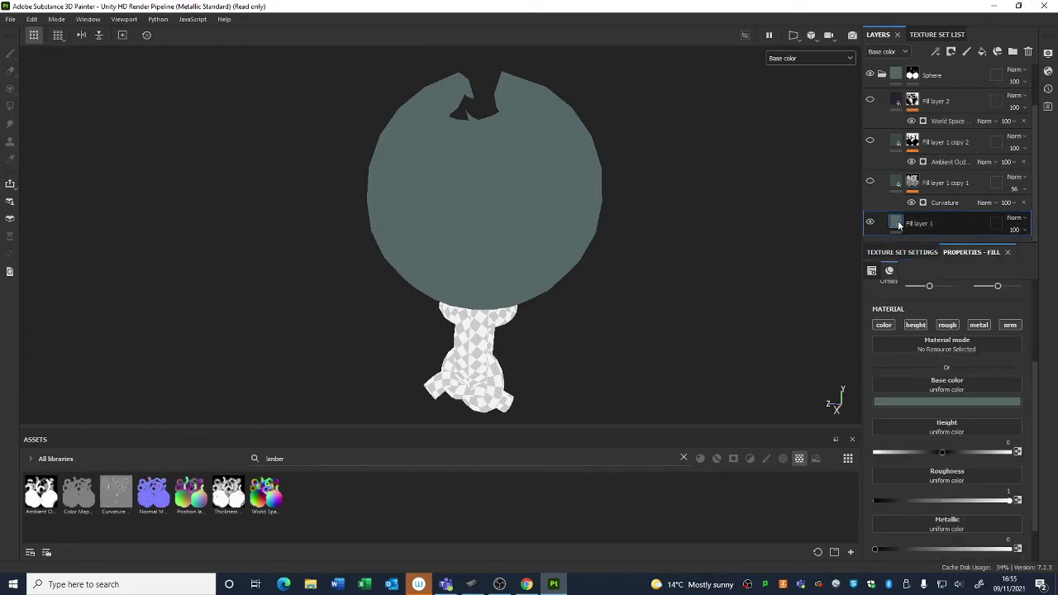
mouse_move(898, 224)
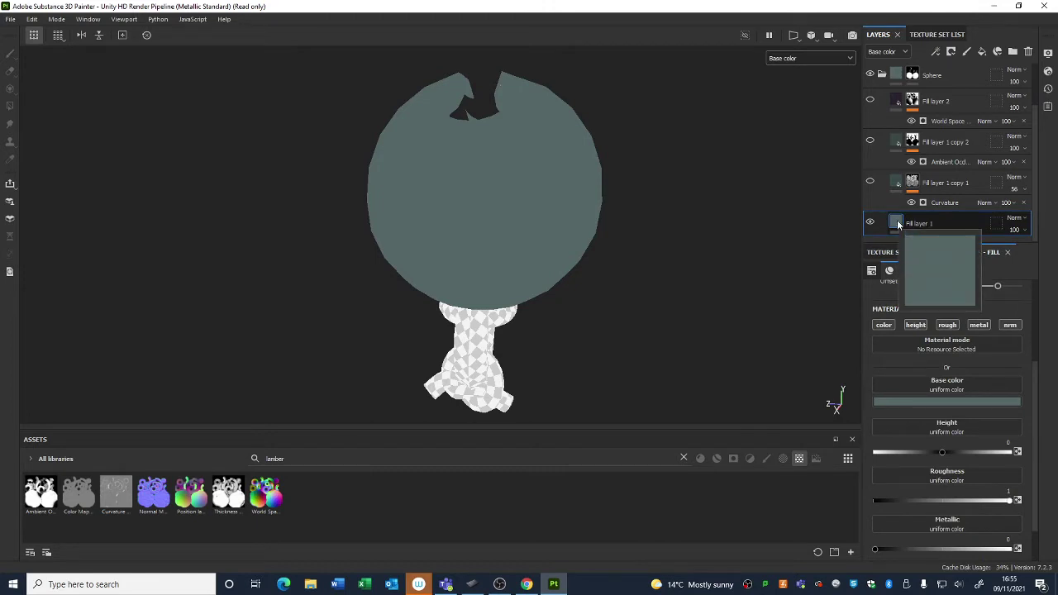
Show Fill layer 1 copy 1 again, select its Curvature mask, and examine the edge shading and the texture set's mesh maps
left_click(870, 182)
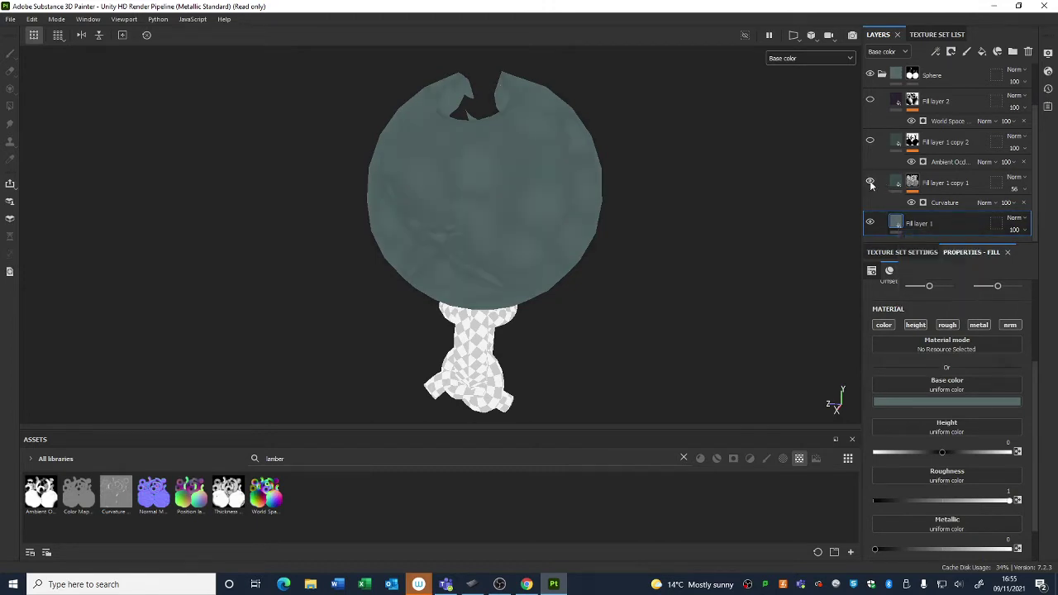
left_click_drag(672, 242, 715, 241, "alt")
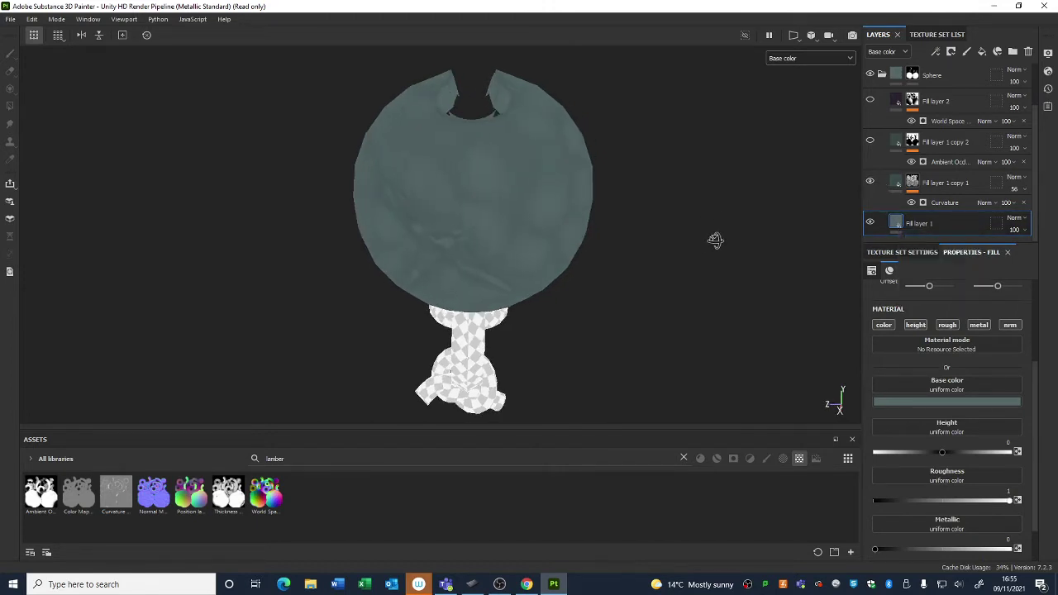
left_click(913, 183)
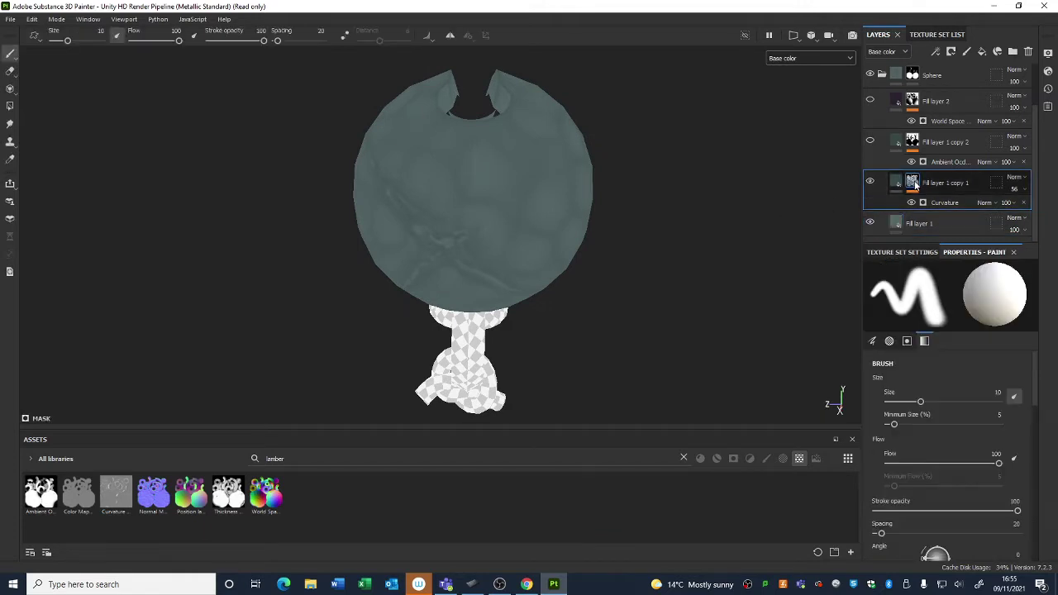
left_click(905, 252)
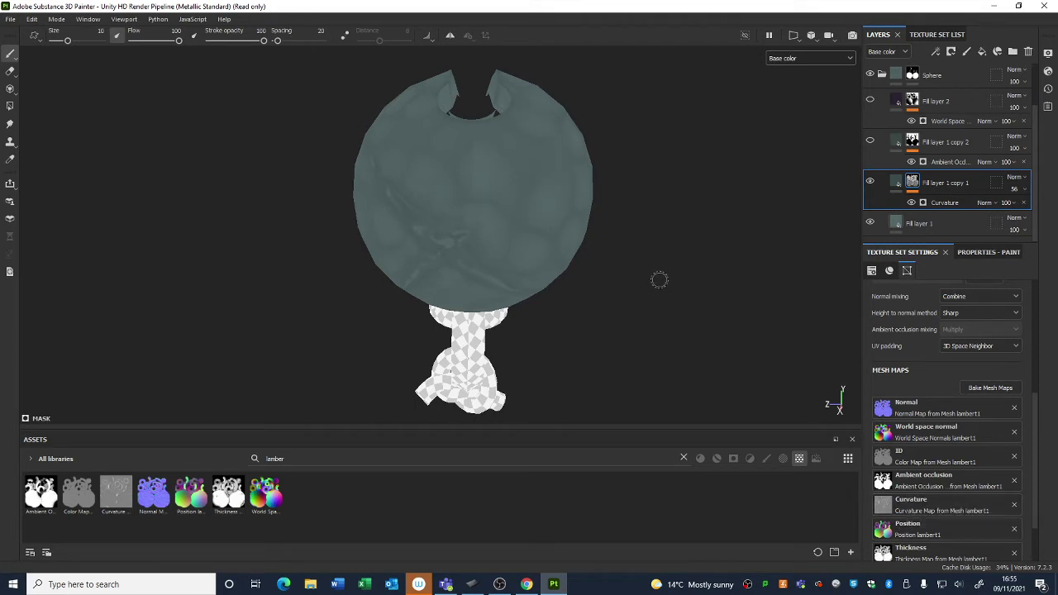
left_click_drag(658, 279, 482, 254, "alt")
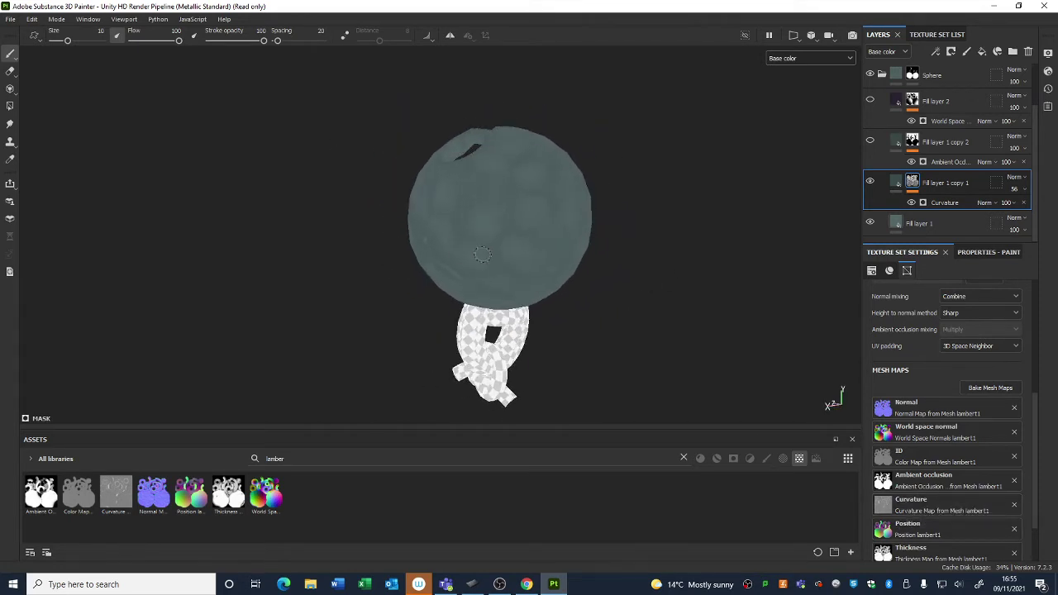
scroll(463, 240, "up", 2)
left_click_drag(727, 350, 676, 256, "alt")
Show Fill layer 1 copy 2 again and examine its Ambient Occlusion shading in the sphere's cracks and underside
left_click(870, 141)
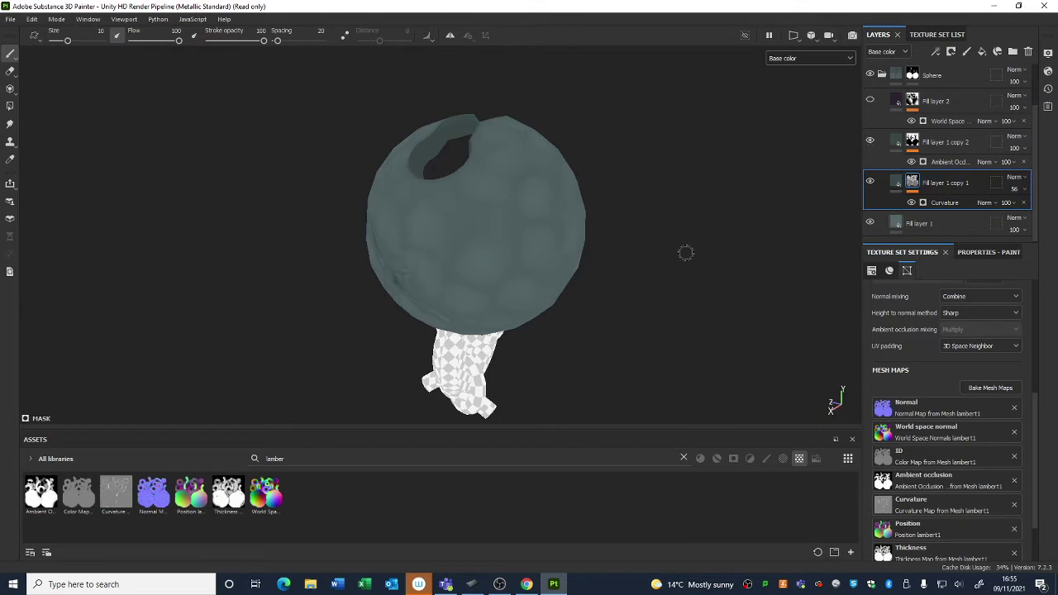
mouse_move(562, 376)
left_mouse_down("alt")
mouse_move(656, 366)
mouse_move(692, 326)
left_mouse_up("alt")
scroll(459, 272, "down", 1)
middle_click_drag(460, 272, 474, 259, "alt")
mouse_move(473, 259)
left_mouse_down("alt")
mouse_move(537, 215)
mouse_move(581, 255)
left_mouse_up("alt")
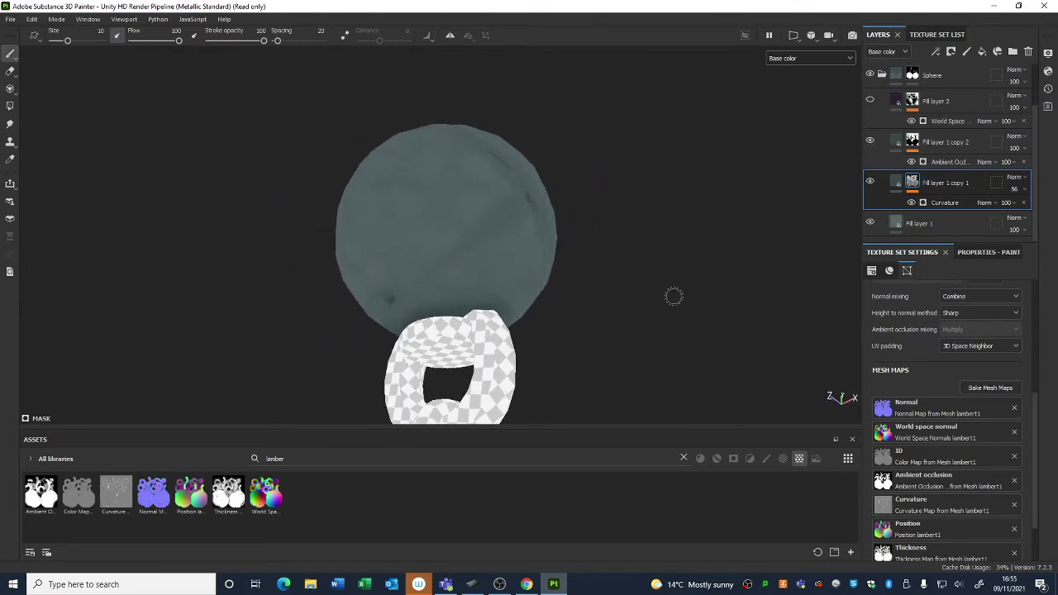
left_click_drag(674, 296, 512, 264, "alt")
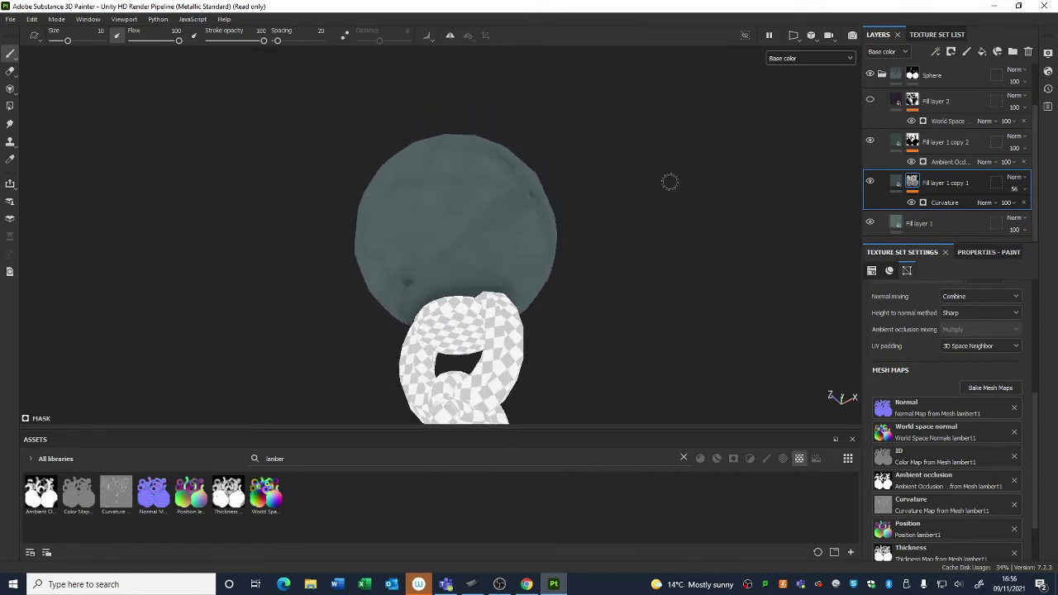
left_click_drag(669, 182, 513, 225, "alt")
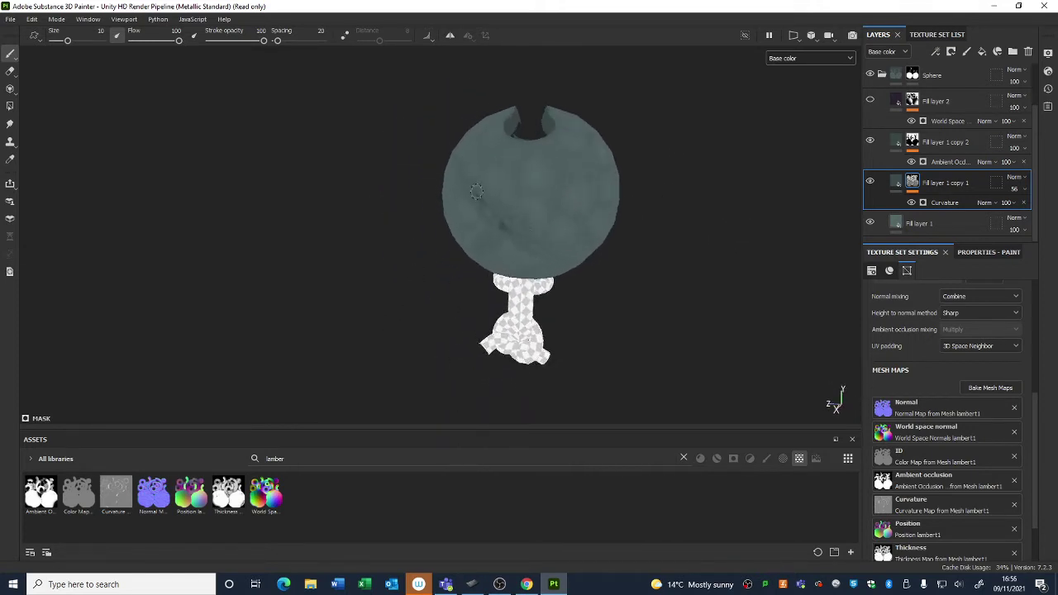
Show Fill layer 2 again and examine its purple gradient on the lower part of the sphere
scroll(883, 142, "up", 1)
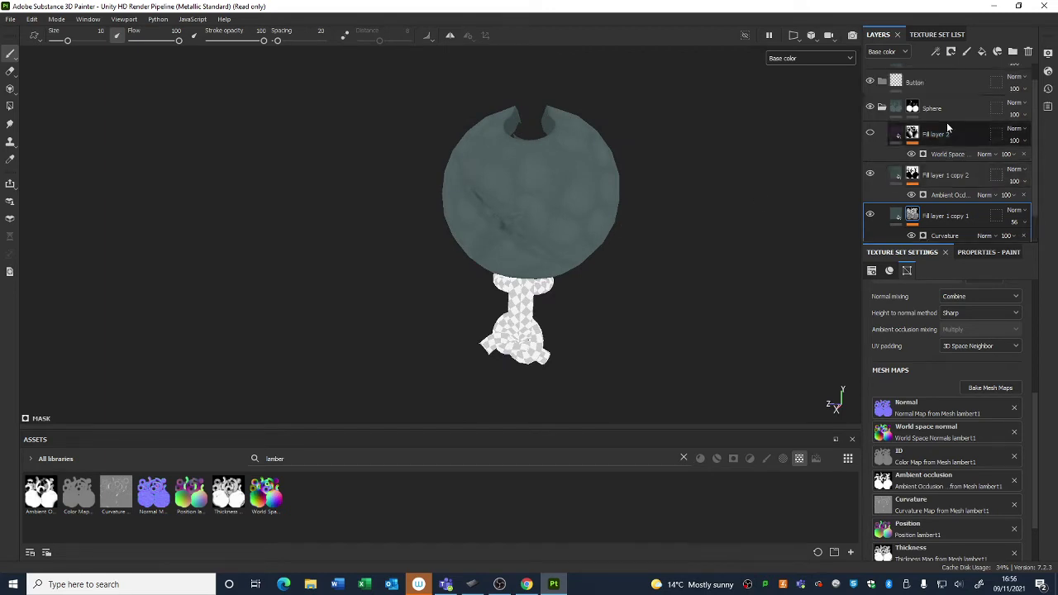
left_click(871, 133)
mouse_move(750, 130)
left_mouse_down("alt")
mouse_move(645, 176)
mouse_move(587, 305)
mouse_move(716, 261)
mouse_move(686, 248)
left_mouse_up("alt")
scroll(510, 206, "down", 3)
left_click_drag(328, 156, 363, 235, "alt")
mouse_move(553, 243)
left_mouse_down("alt")
mouse_move(407, 184)
mouse_move(504, 116)
mouse_move(587, 262)
mouse_move(588, 236)
mouse_move(609, 227)
left_mouse_up("alt")
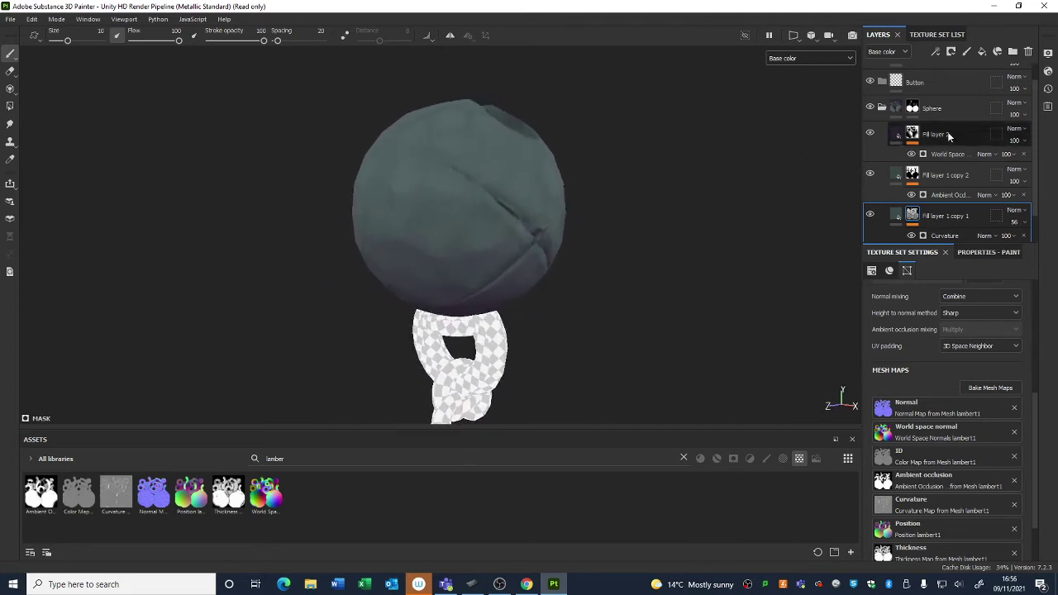
Inspect the polygon wireframe on Fill layer 2's mask with the Polygon Fill tool, and return to the Paint tool
left_click(924, 154)
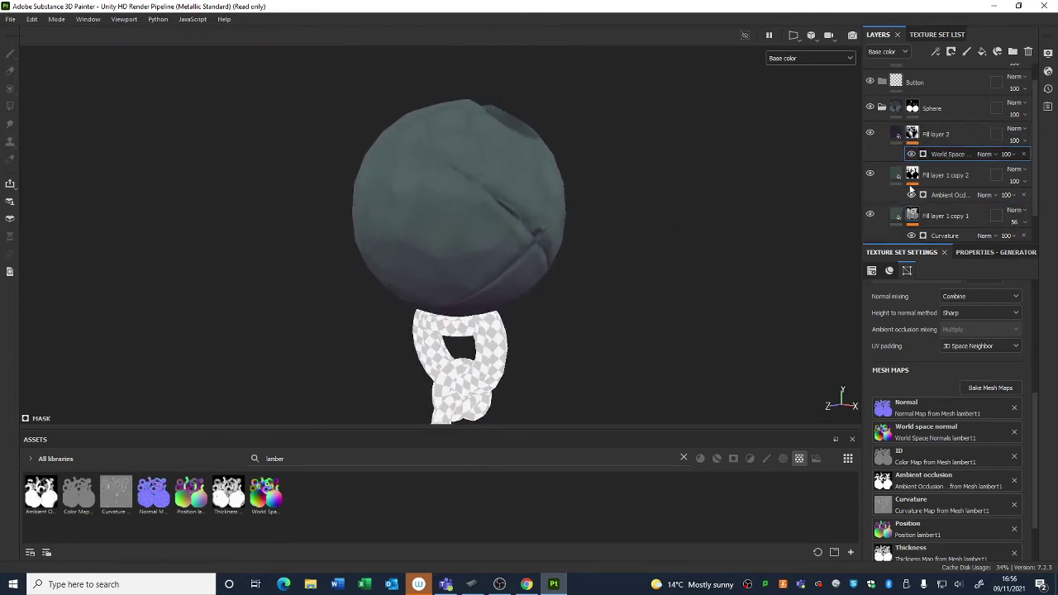
left_click(912, 133)
left_click(9, 106)
left_click_drag(248, 211, 273, 266, "alt")
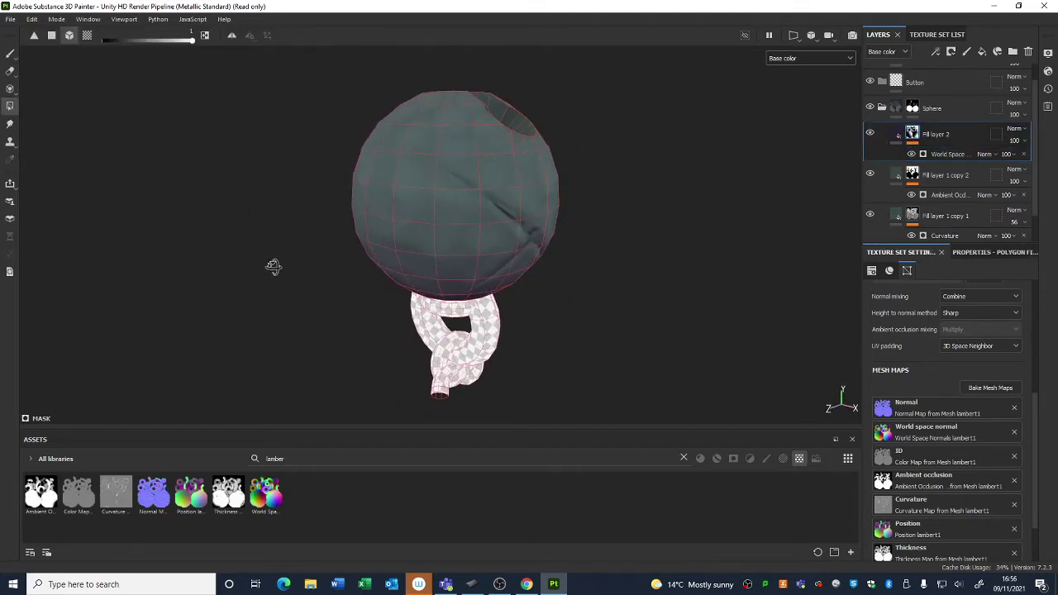
left_click(11, 54)
left_click_drag(567, 231, 613, 207, "alt")
left_click(792, 59)
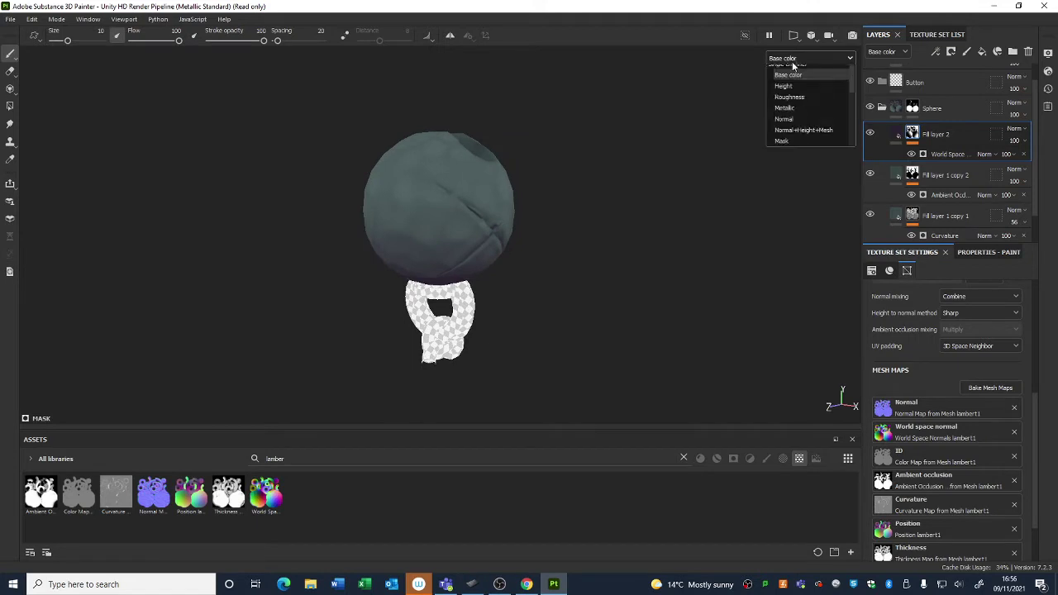
left_click(560, 225)
Examine the combined shading of all fill layers on the sphere from several sides and distances
left_click_drag(652, 291, 520, 345, "alt")
right_click_drag(588, 327, 508, 269, "alt")
middle_click_drag(661, 274, 619, 301, "alt")
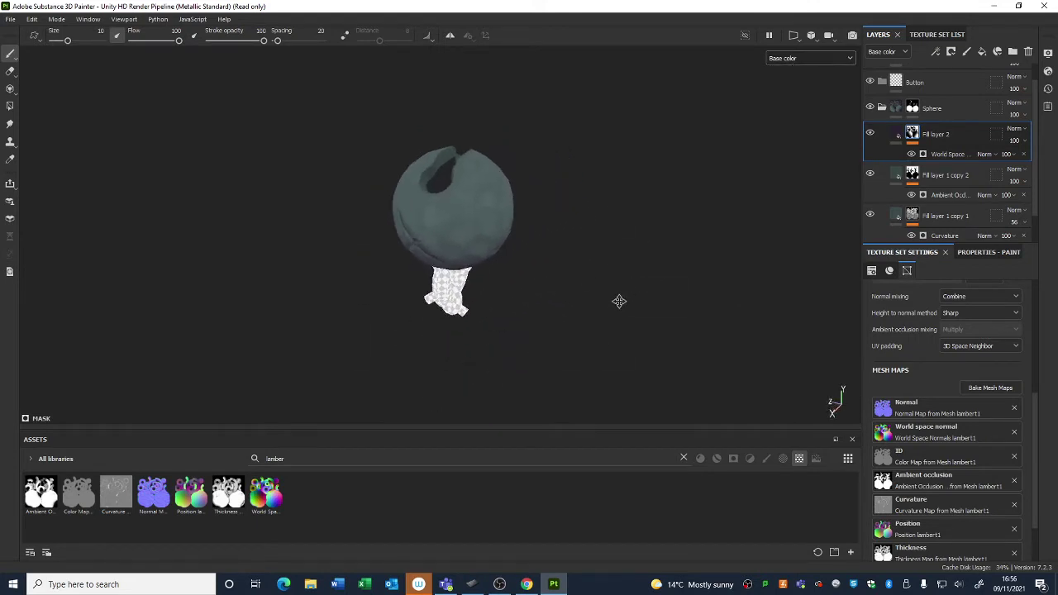
right_click_drag(546, 286, 450, 268, "alt")
mouse_move(451, 269)
left_mouse_down("alt")
mouse_move(851, 250)
mouse_move(456, 267)
left_mouse_up("alt")
right_click_drag(455, 267, 541, 304, "alt")
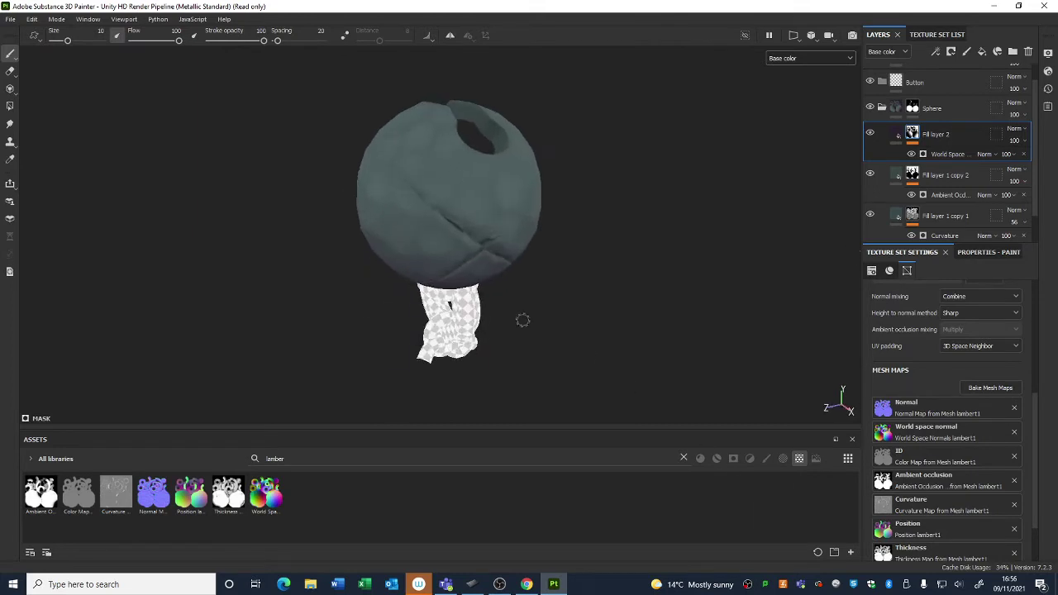
left_click_drag(522, 320, 603, 203, "alt")
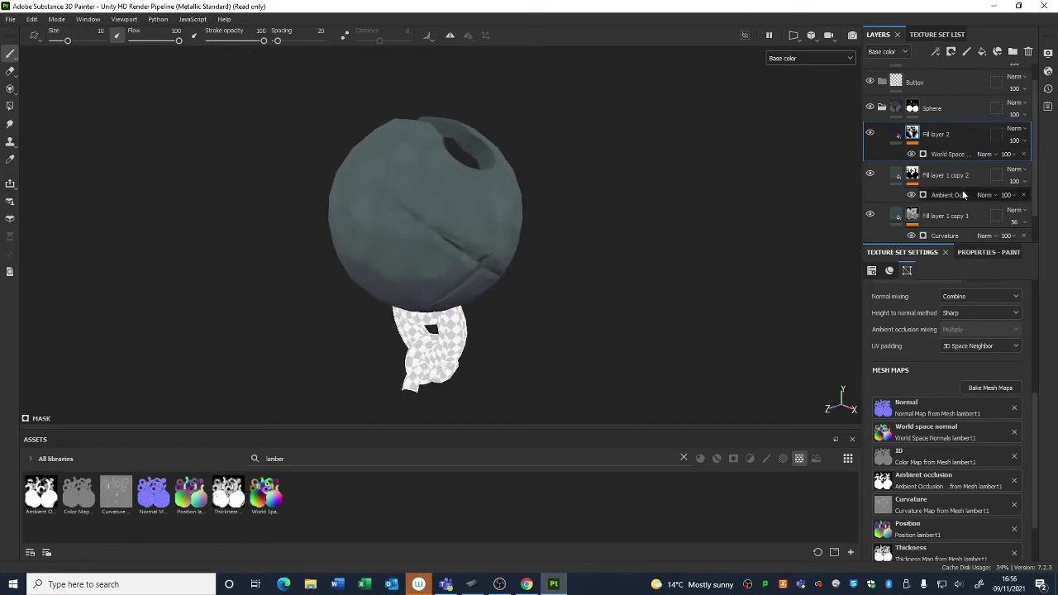
Add a new fill layer above Fill layer 2 and disable its height, roughness, metallic and normal channels
left_click(982, 51)
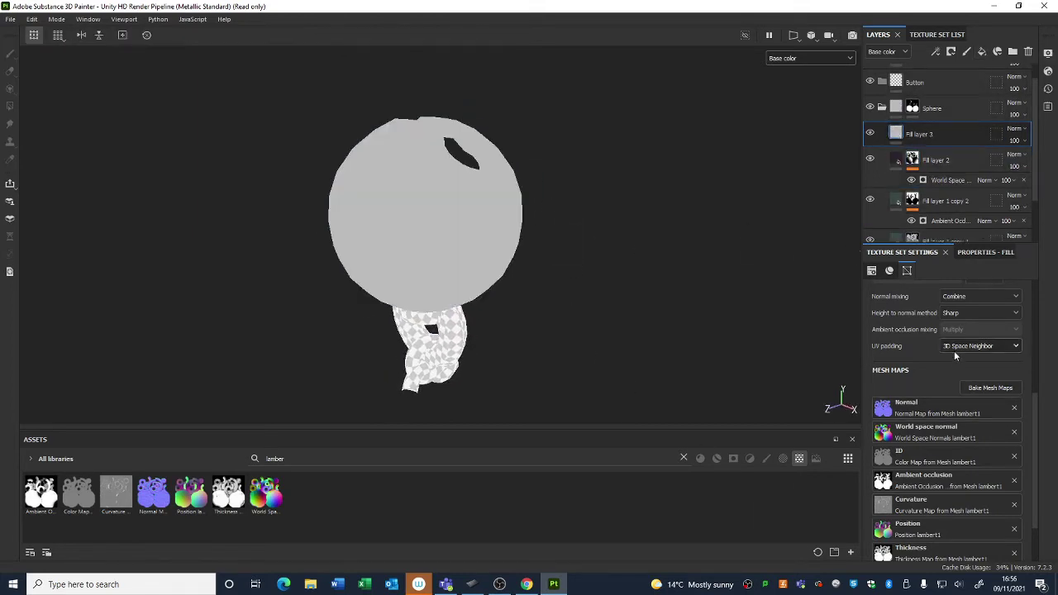
scroll(901, 359, "up", 5)
scroll(914, 365, "down", 2)
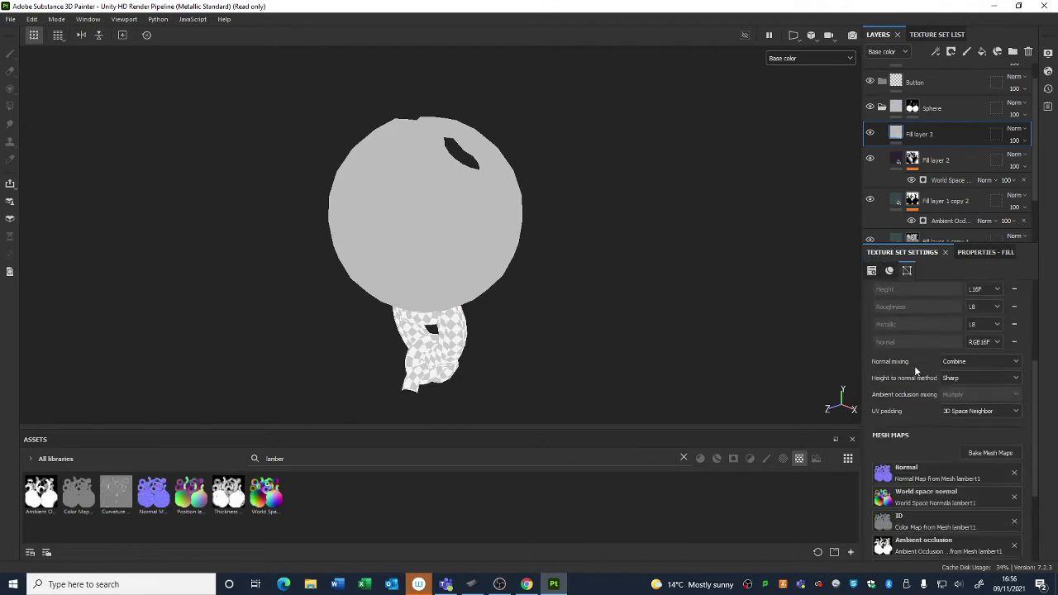
left_click(959, 253)
left_click(915, 325)
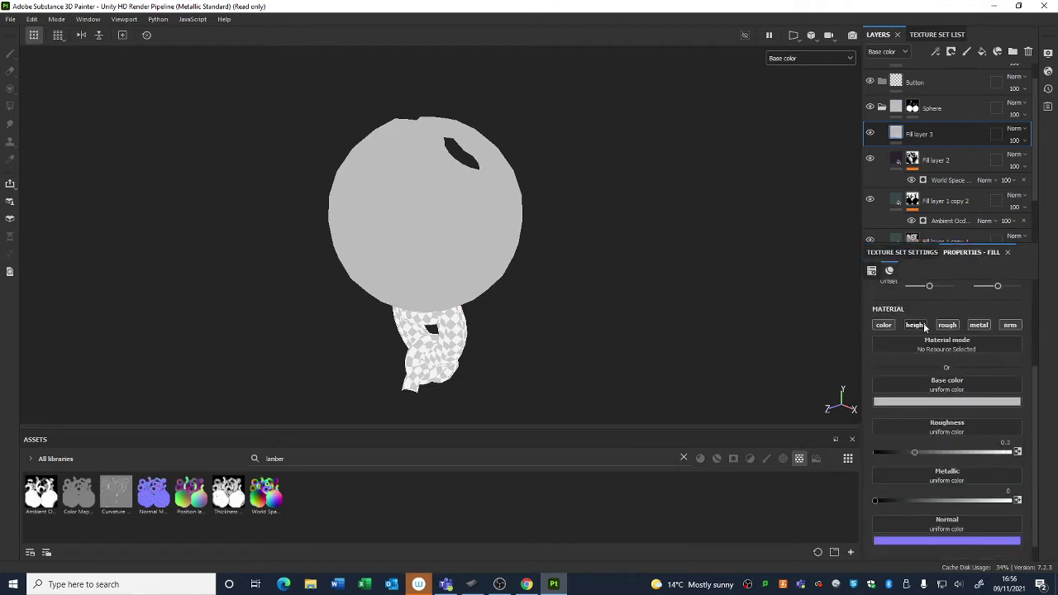
left_click(947, 325)
left_click(978, 325)
left_click(1010, 325)
Set the new fill layer's base color to a light peach-orange
left_click(948, 403)
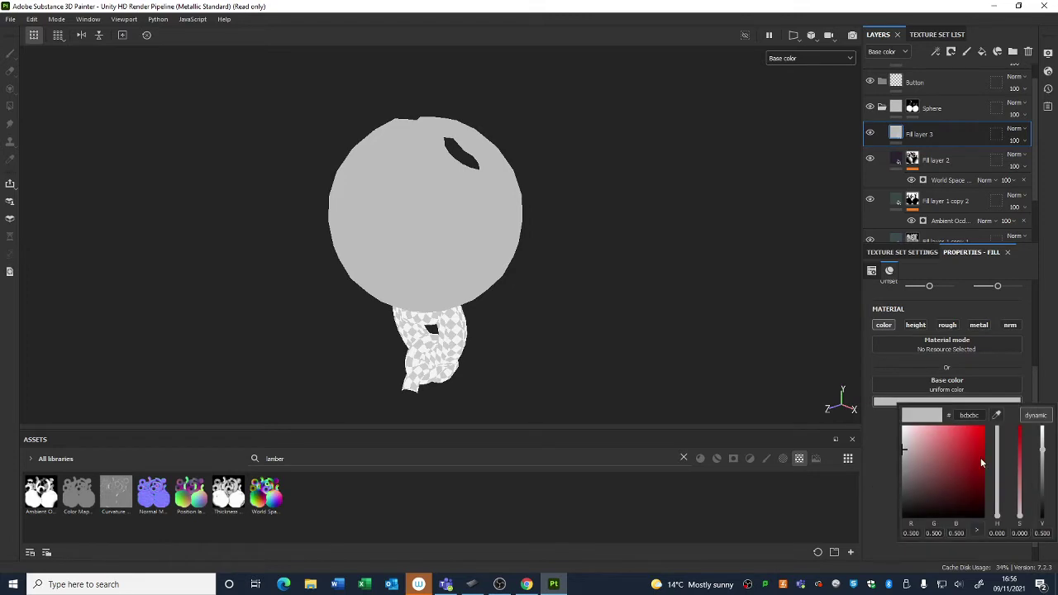
left_click_drag(998, 465, 997, 511)
left_click_drag(946, 456, 933, 438)
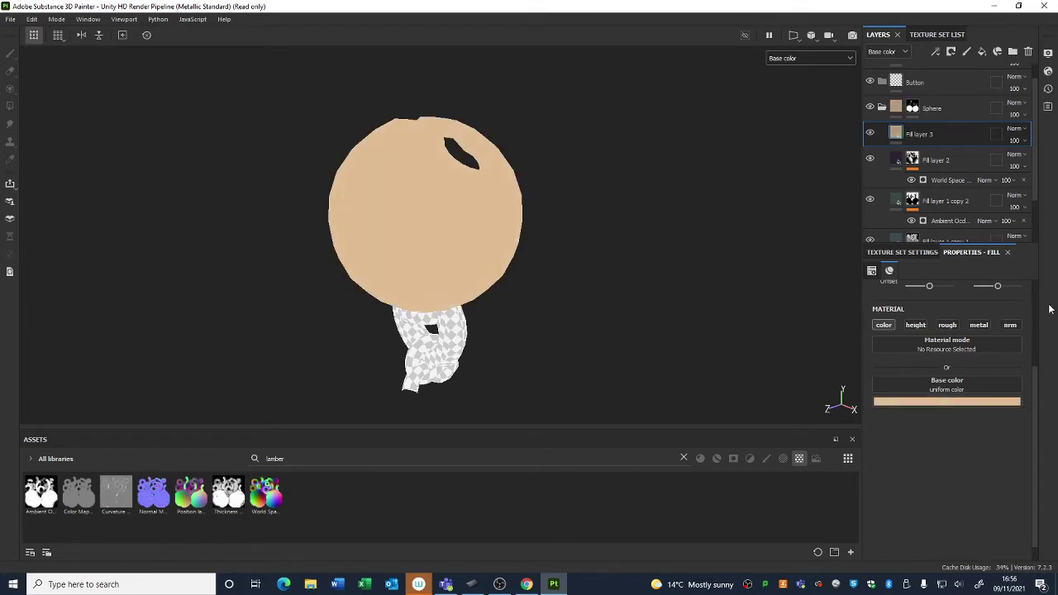
Add a black mask to Fill layer 3 and apply a World Space Normals generator to it
right_click(919, 132)
left_click(942, 20)
right_click(921, 132)
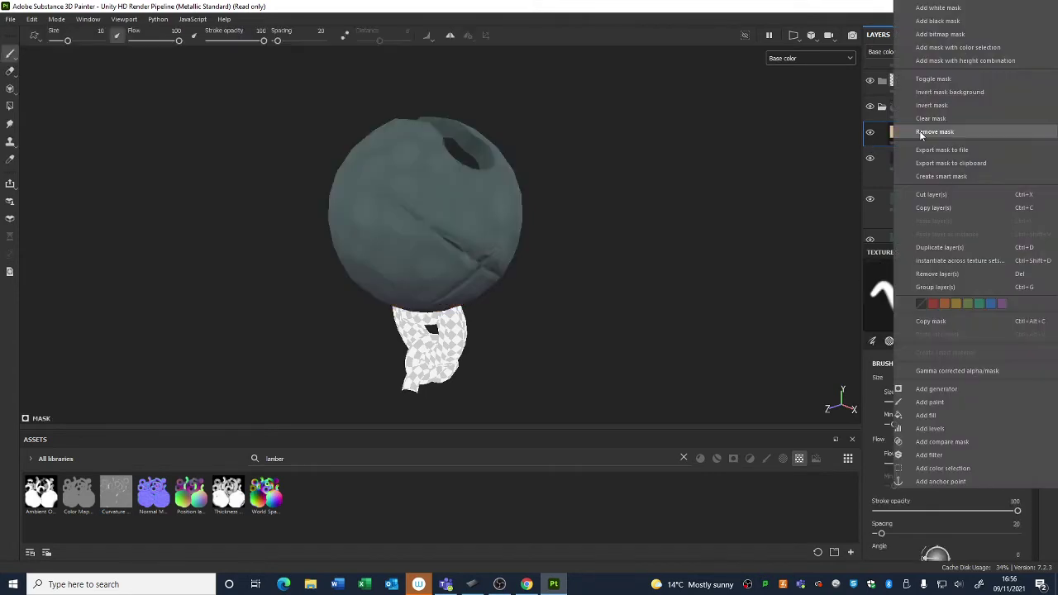
left_click(944, 395)
left_click(948, 296)
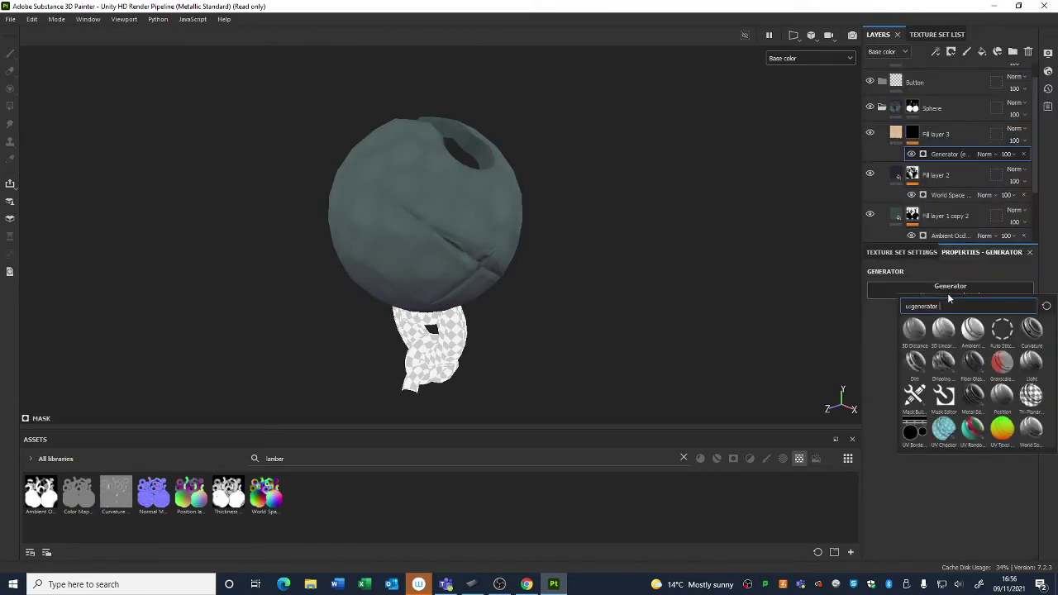
left_click(1031, 428)
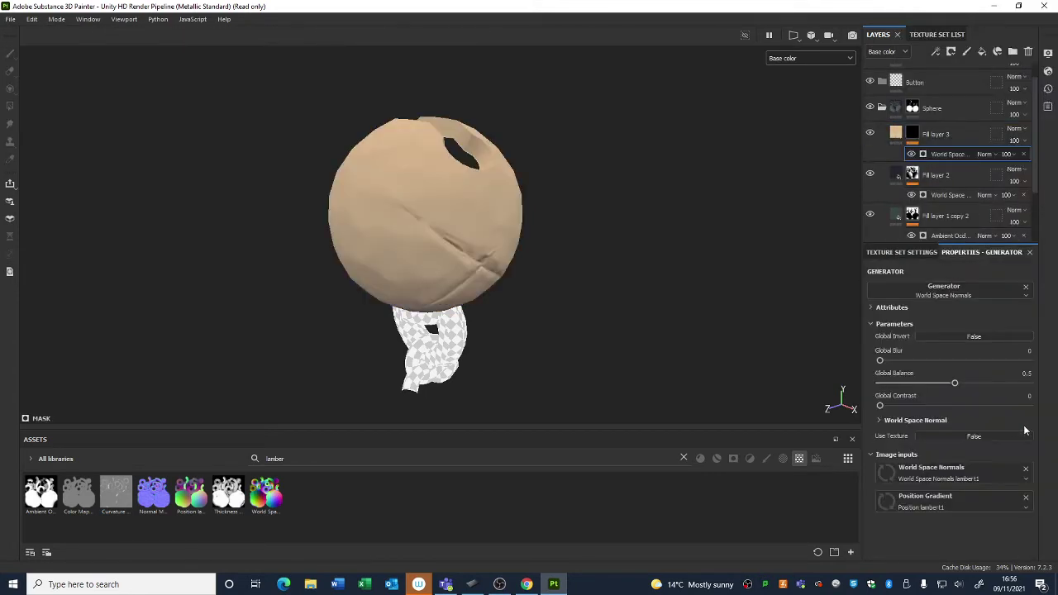
Set the generator's global balance to 0.24 and global contrast to 0.23 to limit the peach colour to the sphere's upper part
left_click_drag(954, 385, 839, 361)
left_click_drag(880, 405, 916, 386)
left_click_drag(709, 345, 441, 242, "alt")
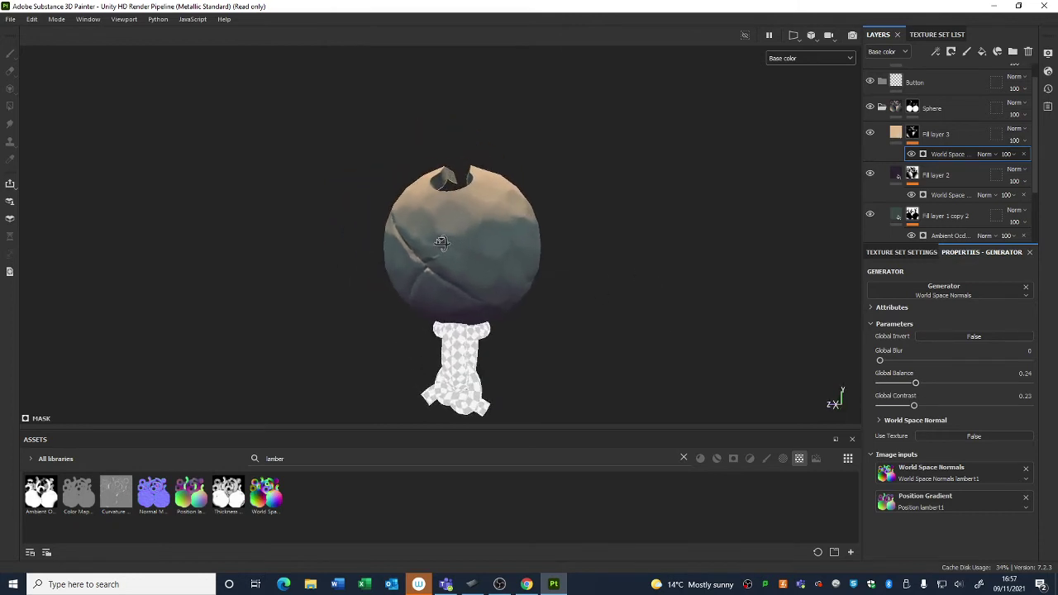
Change Fill layer 3's base color to a pale mint green
key("shift")
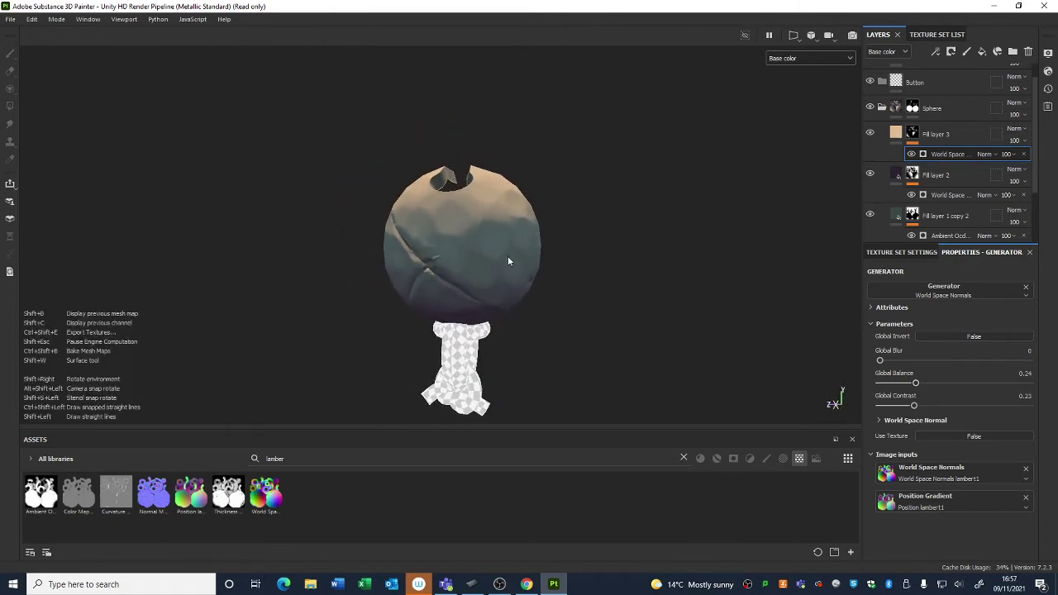
left_click_drag(509, 262, 725, 220, "alt")
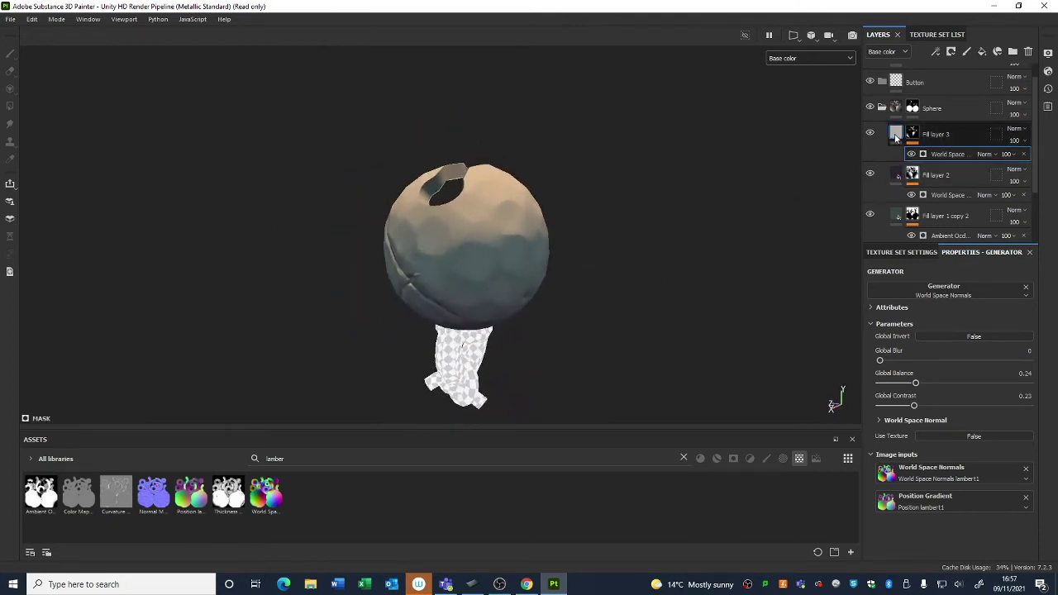
left_click(896, 134)
left_click(938, 404)
left_click_drag(999, 487, 995, 464)
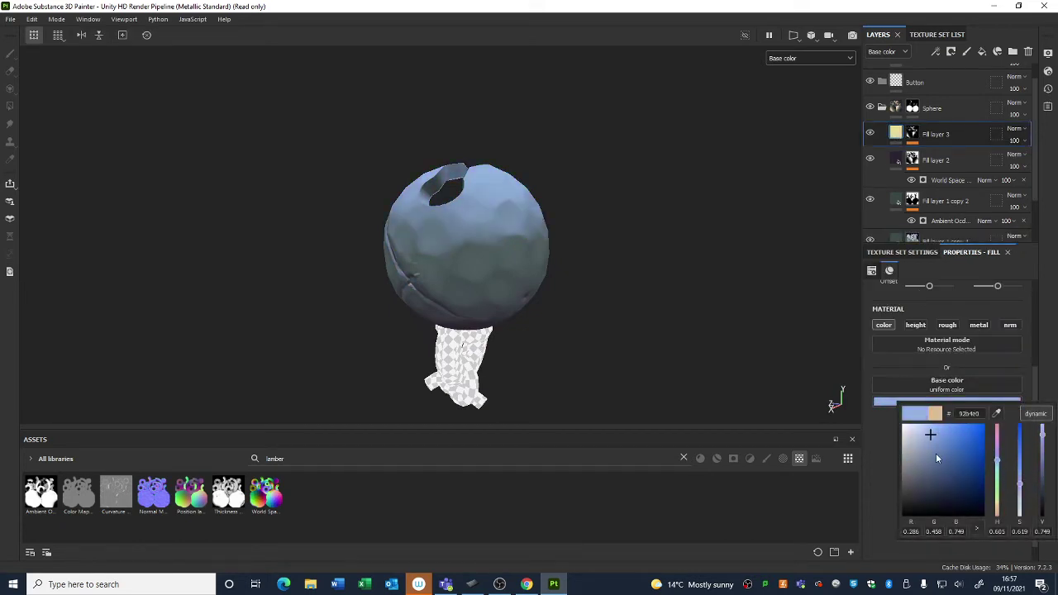
mouse_move(926, 438)
left_mouse_down()
mouse_move(909, 434)
mouse_move(913, 447)
mouse_move(912, 436)
left_mouse_up()
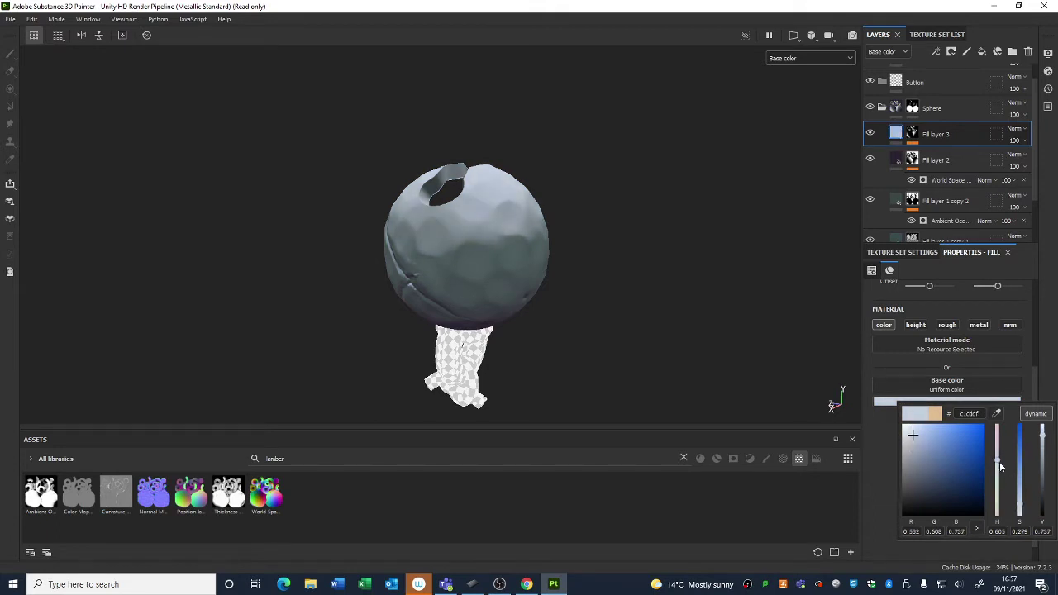
mouse_move(999, 463)
left_mouse_down()
mouse_move(999, 453)
mouse_move(1000, 476)
left_mouse_up()
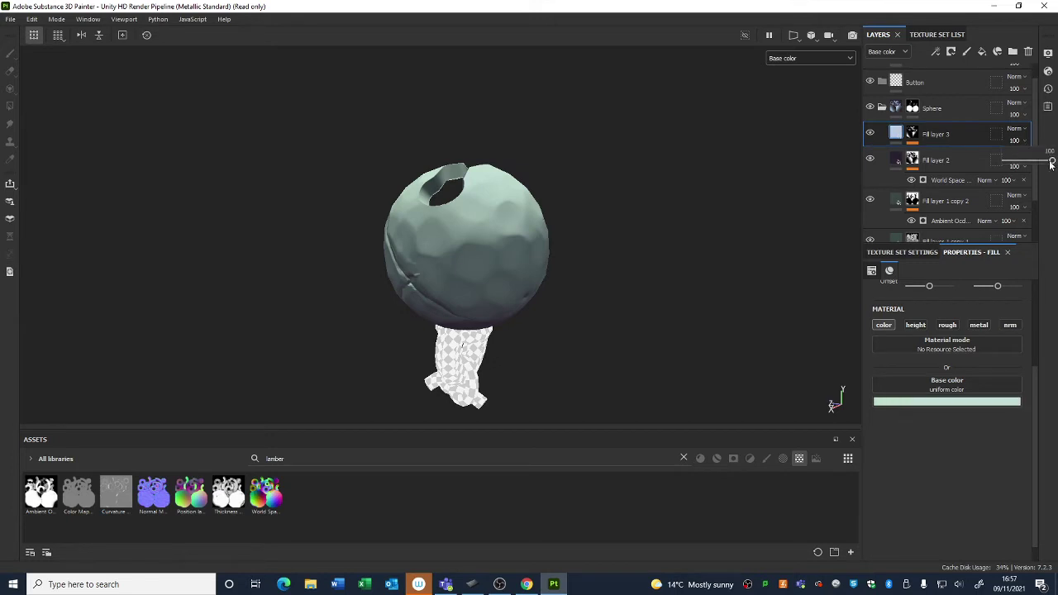
Set Fill layer 3 to Overlay blending at 100 opacity and compare the sphere with the layer hidden and shown
left_click_drag(1051, 164, 1023, 162)
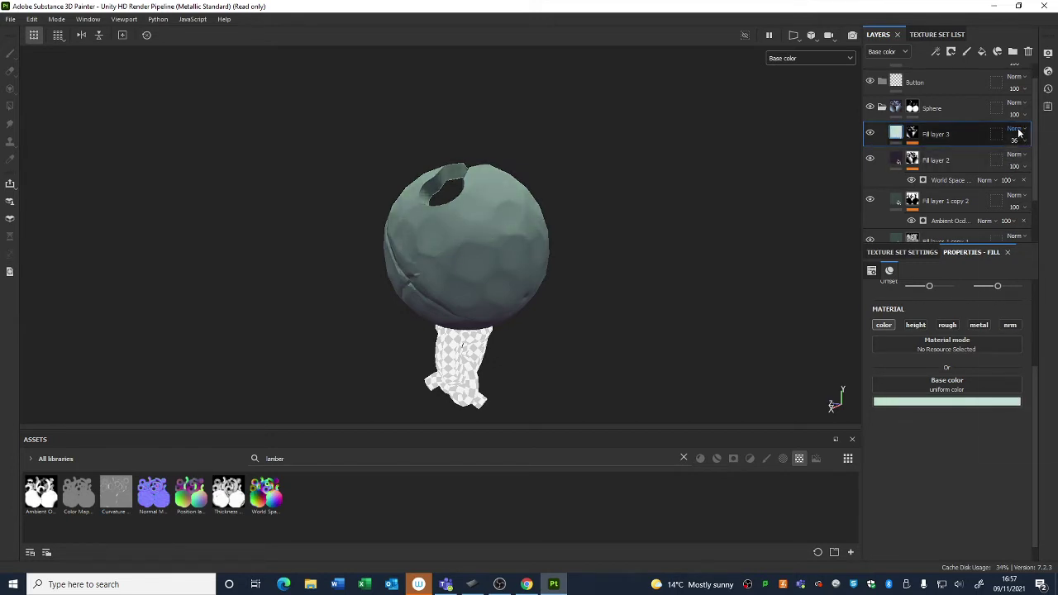
left_click(1017, 130)
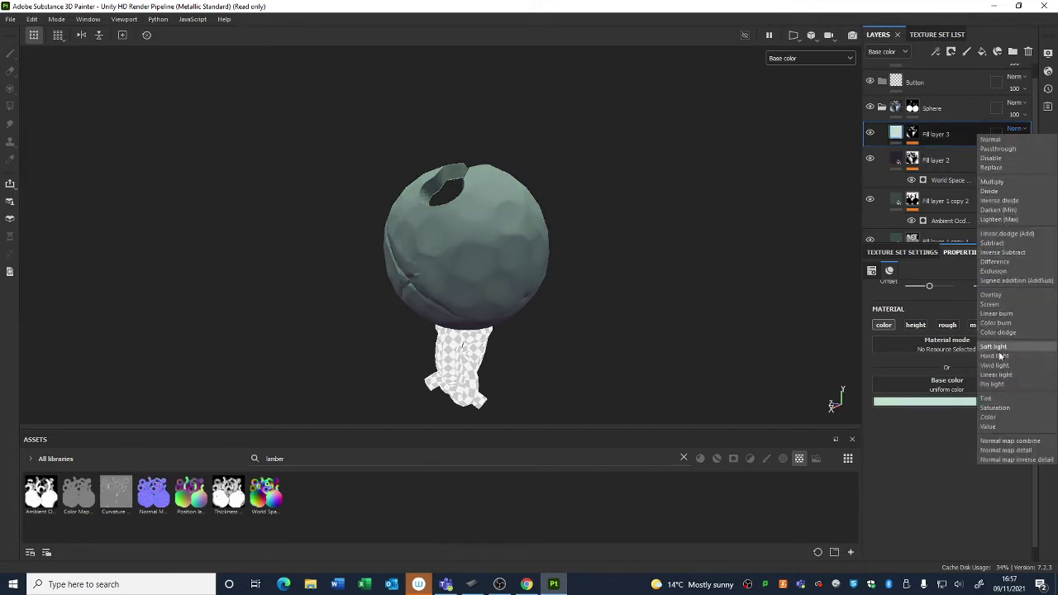
left_click(1001, 294)
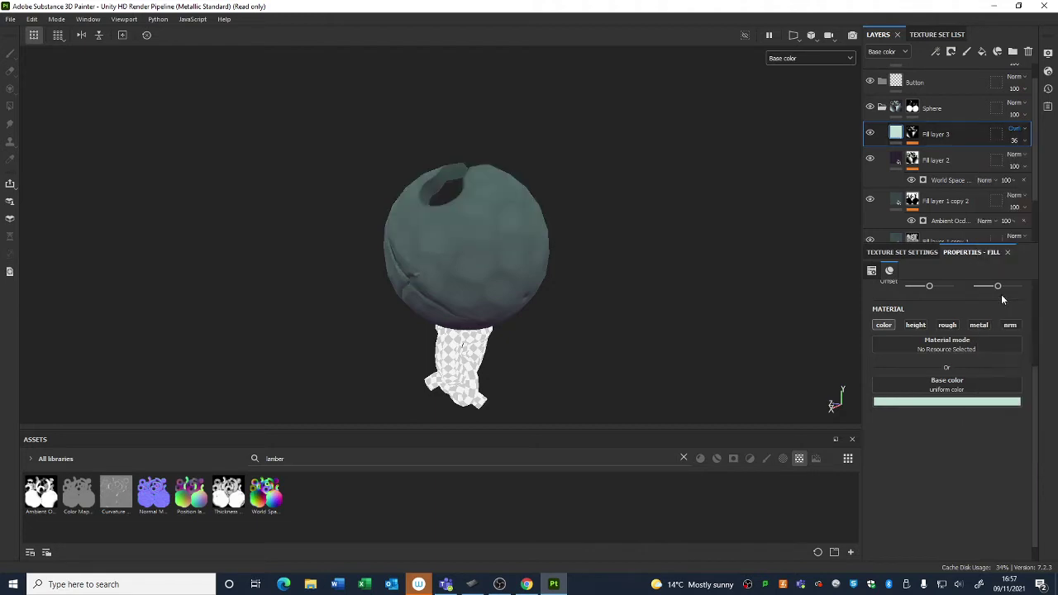
left_click(1019, 140)
left_click_drag(1023, 161, 1051, 164)
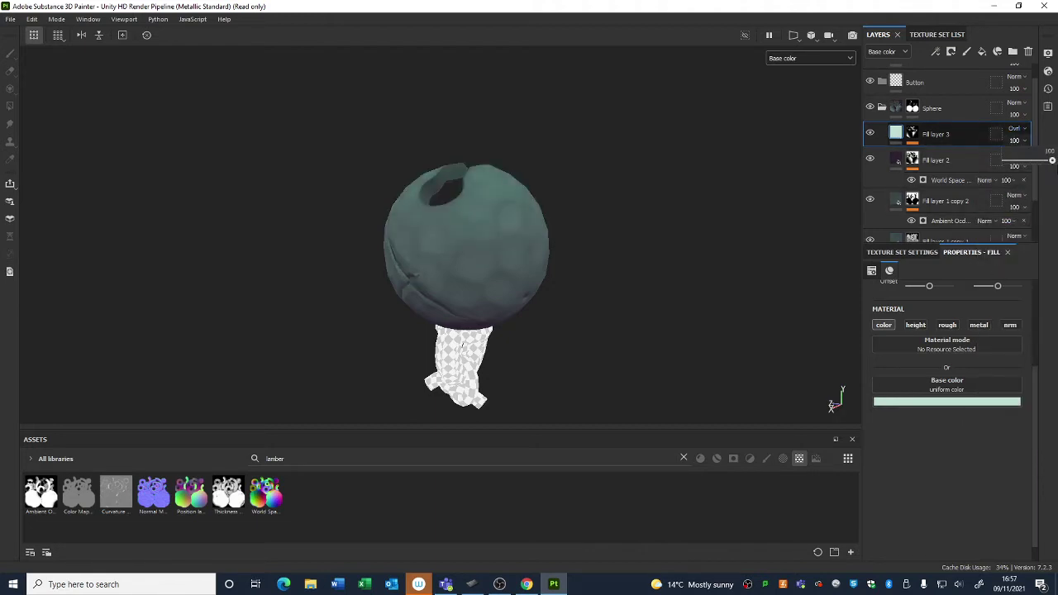
left_click(872, 133)
left_click(873, 134)
left_click_drag(620, 222, 557, 254, "alt")
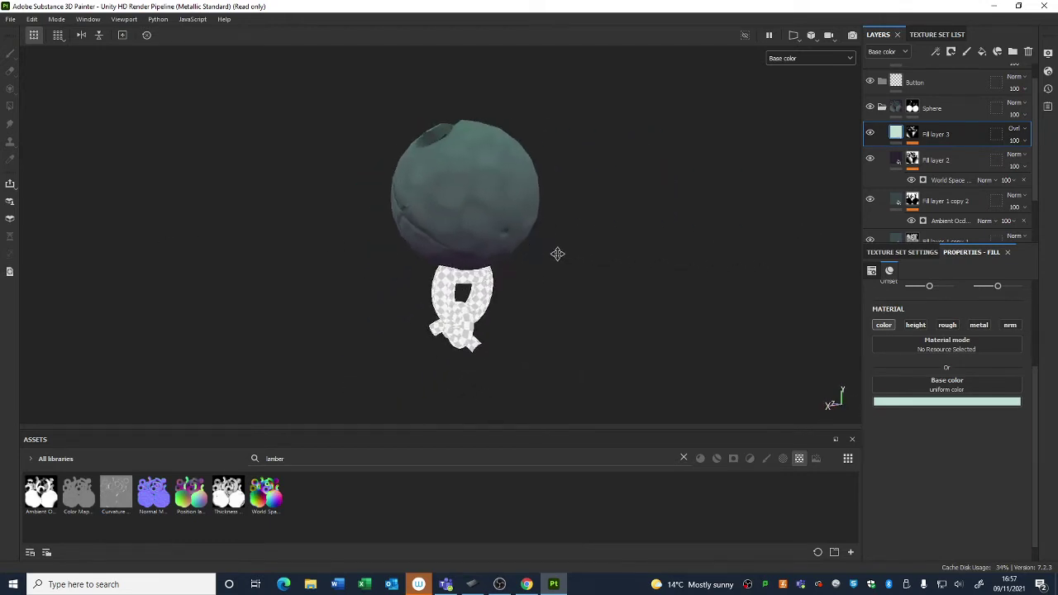
right_click_drag(557, 254, 633, 302, "alt")
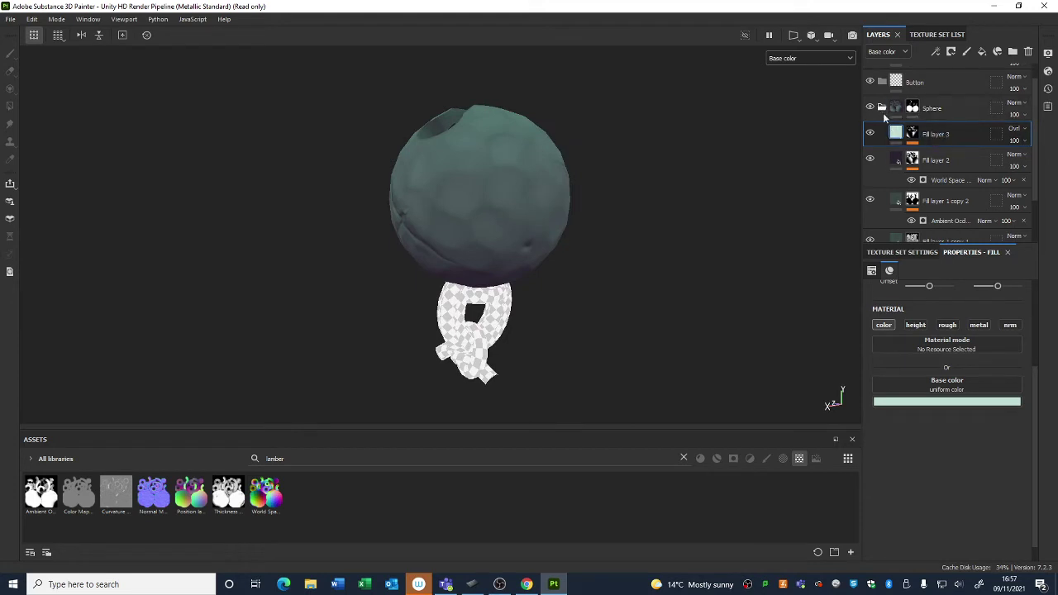
Collapse the Sphere folder and add a new fill layer inside the Hopop folder
left_click(883, 109)
left_click(928, 102)
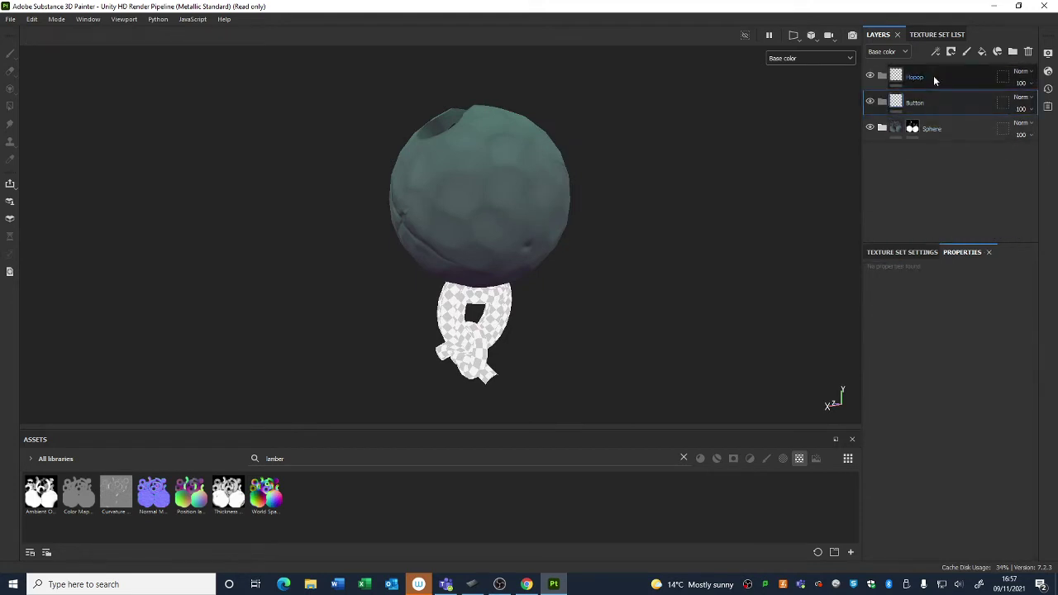
left_click(912, 128)
left_click_drag(628, 211, 371, 191, "alt")
middle_click_drag(561, 219, 539, 206, "alt")
right_click_drag(538, 206, 686, 323, "alt")
middle_click_drag(735, 256, 728, 217, "alt")
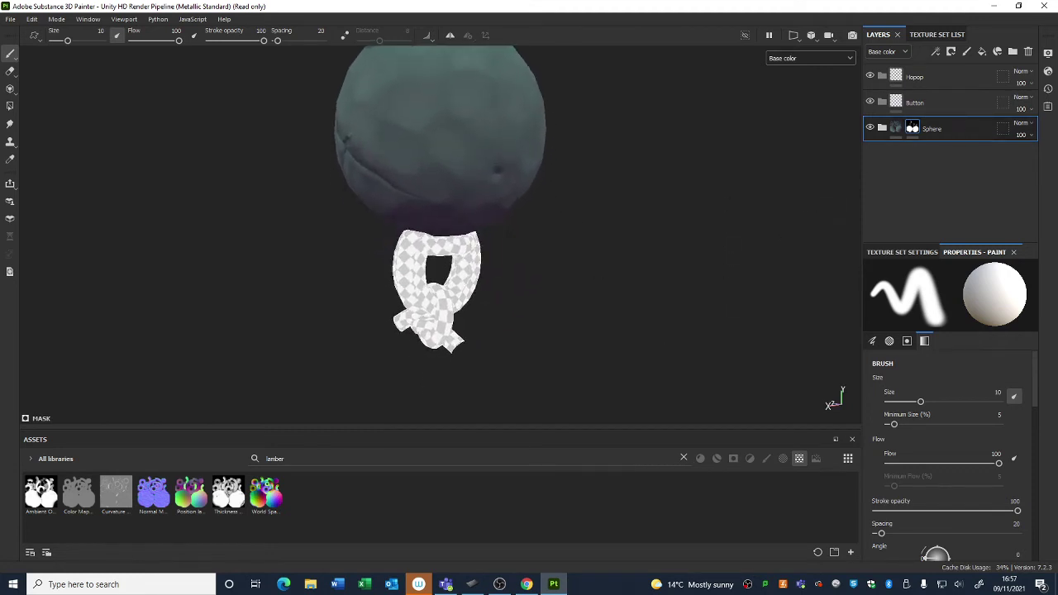
right_click_drag(632, 216, 579, 182, "alt")
left_click_drag(579, 182, 566, 180, "alt")
left_click(973, 83)
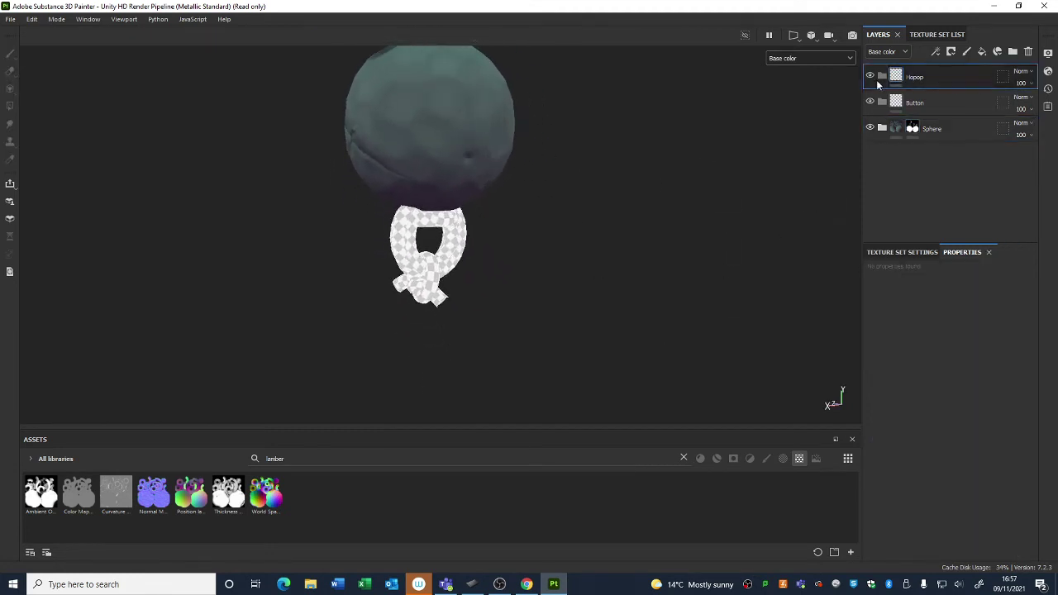
left_click(982, 52)
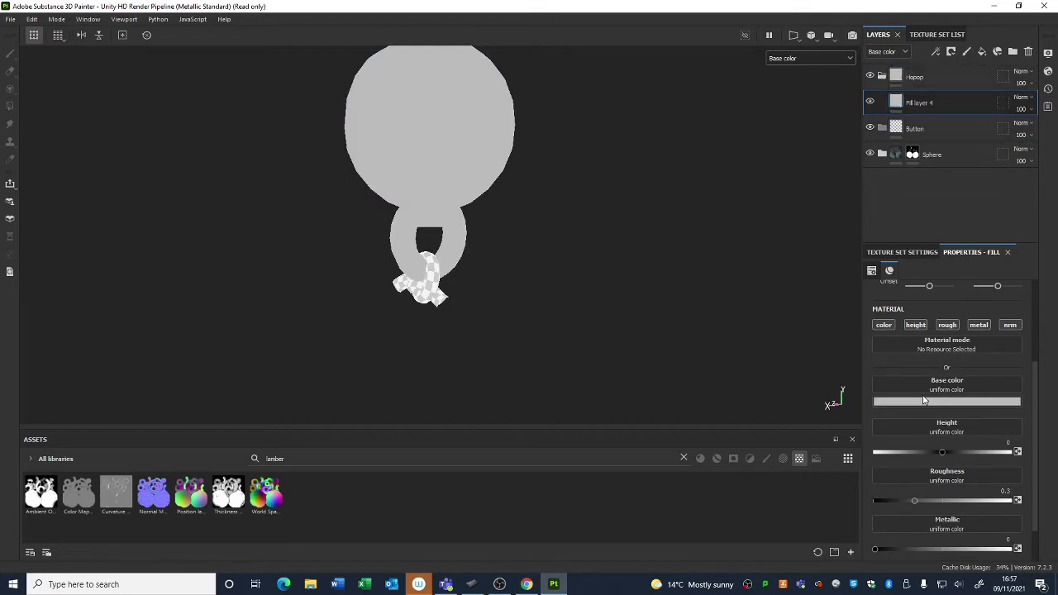
Add a black mask to the Hopop folder and reveal only the hoop mesh with Polygon Fill
left_click(959, 79)
right_click(921, 75)
left_click(933, 102)
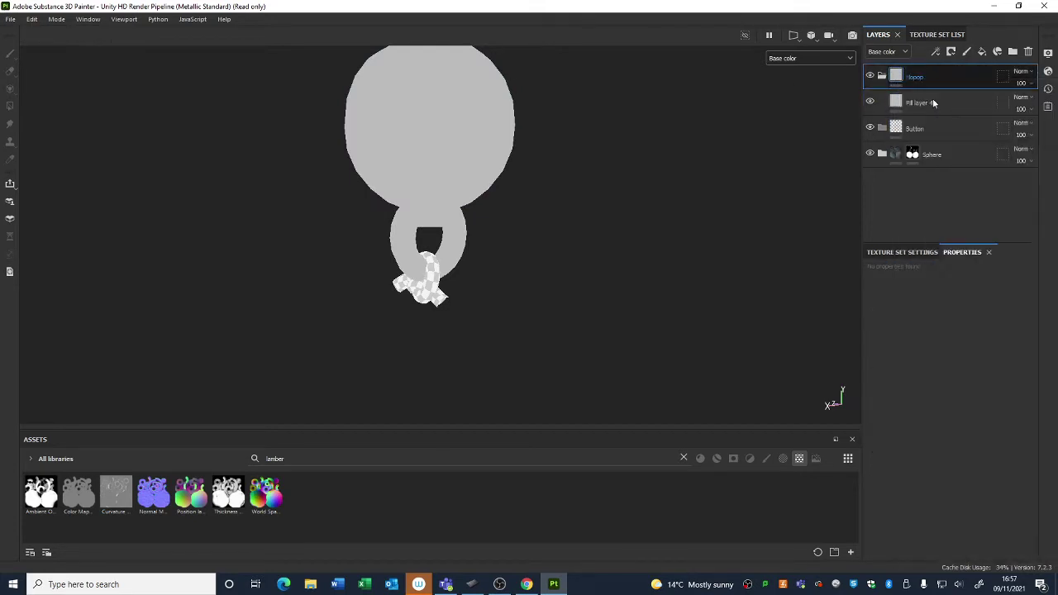
left_click(10, 106)
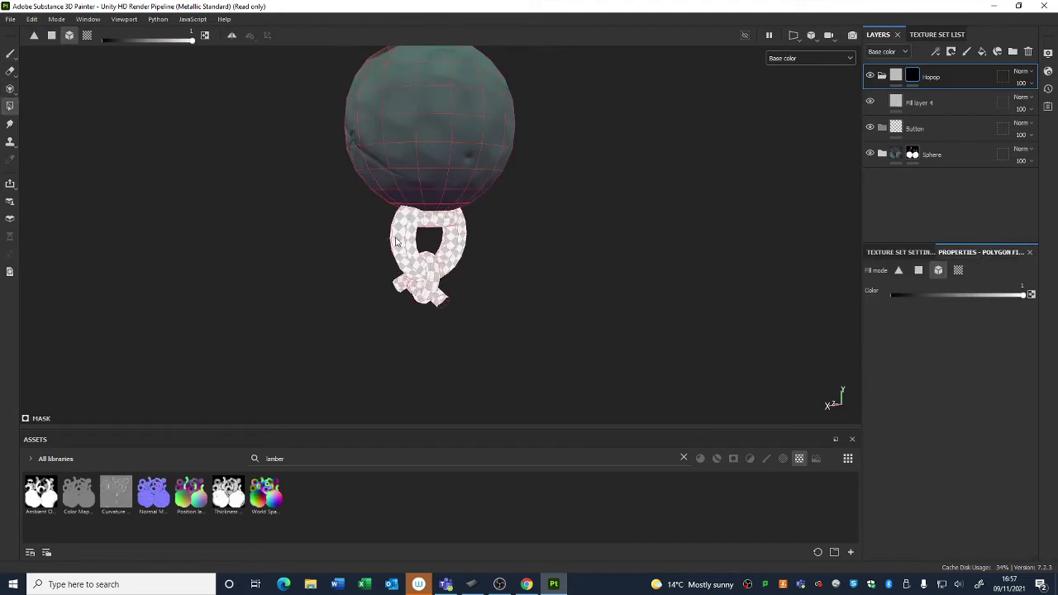
left_click(396, 241)
left_click(9, 54)
scroll(595, 309, "up", 5)
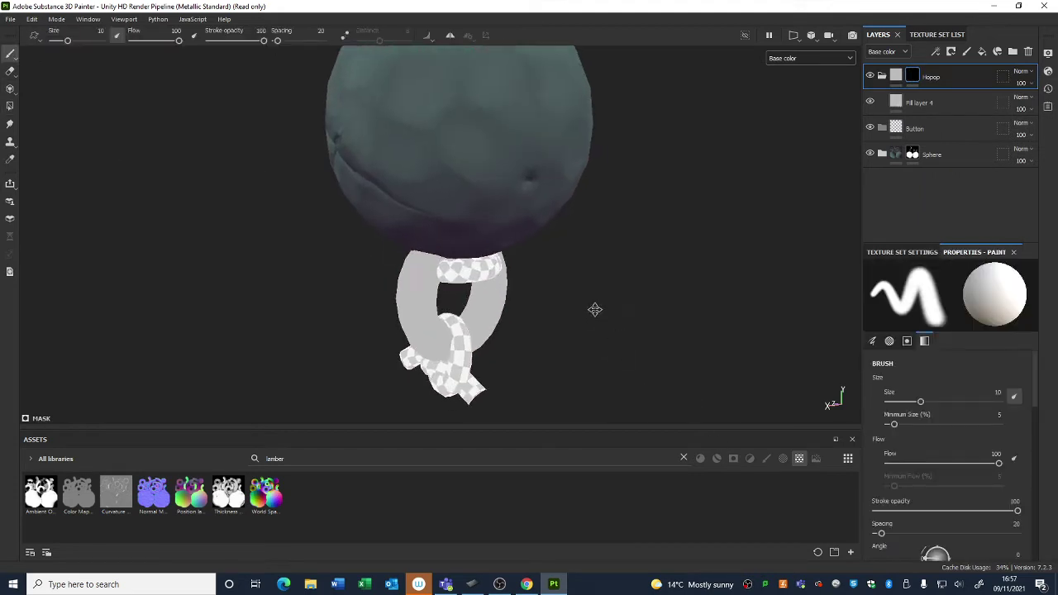
Set Fill layer 4's base color to olive yellow a39308
left_click(999, 101)
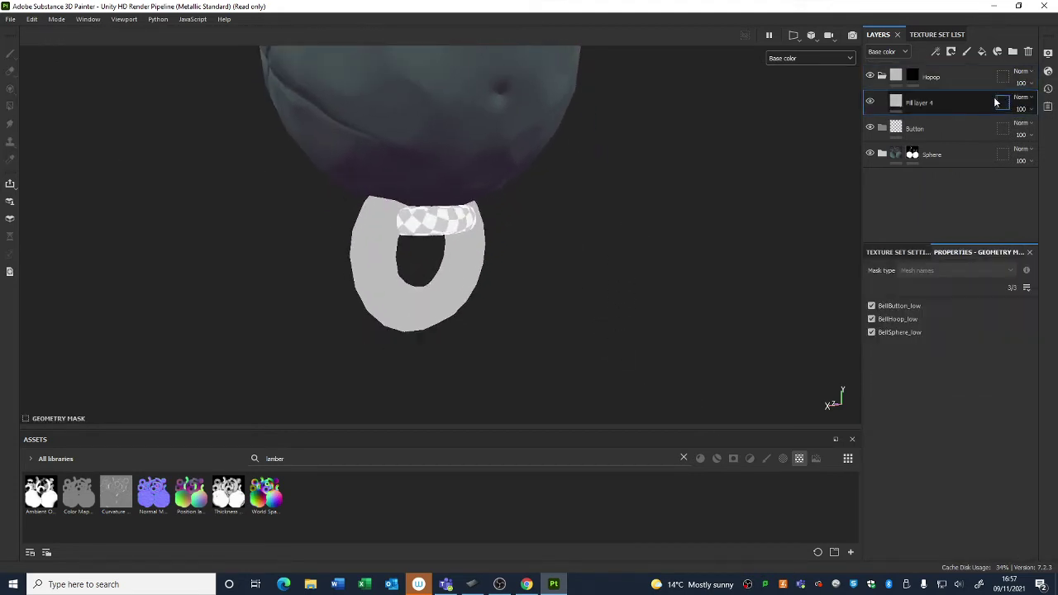
left_click(894, 100)
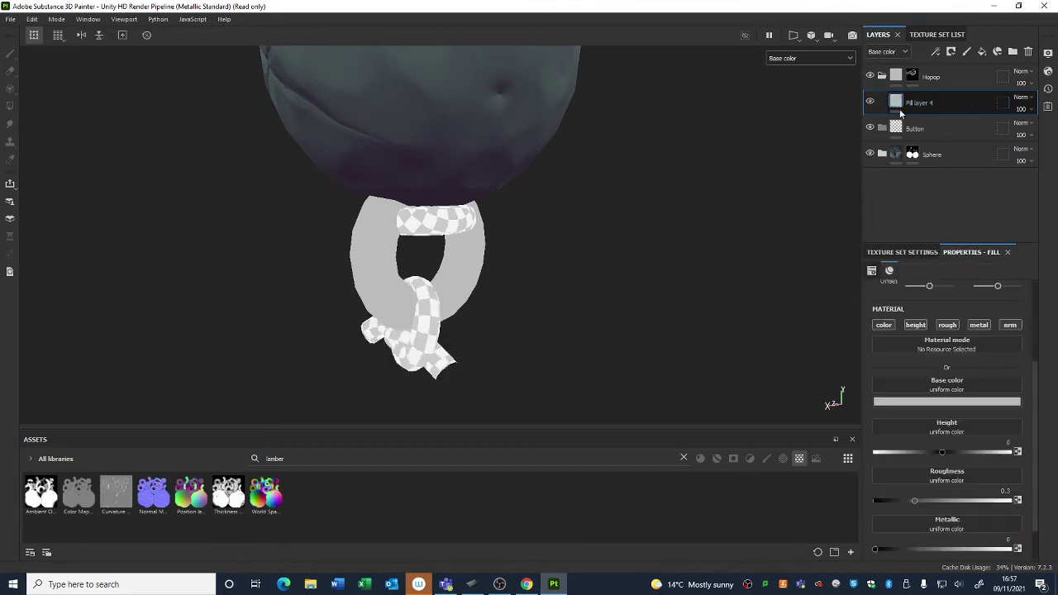
left_click(914, 402)
left_click(1000, 494)
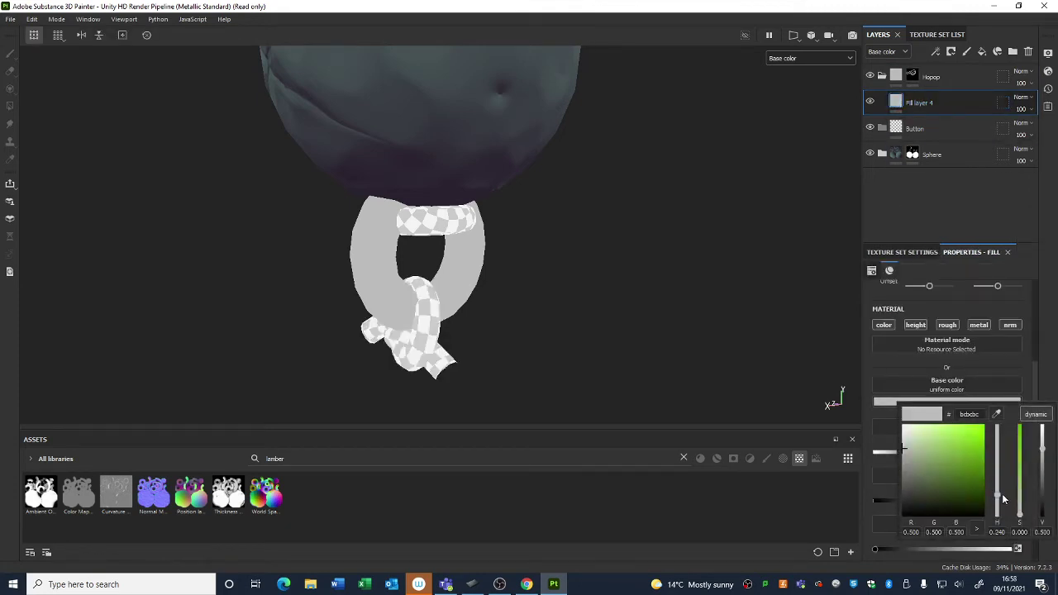
left_click_drag(981, 481, 978, 457)
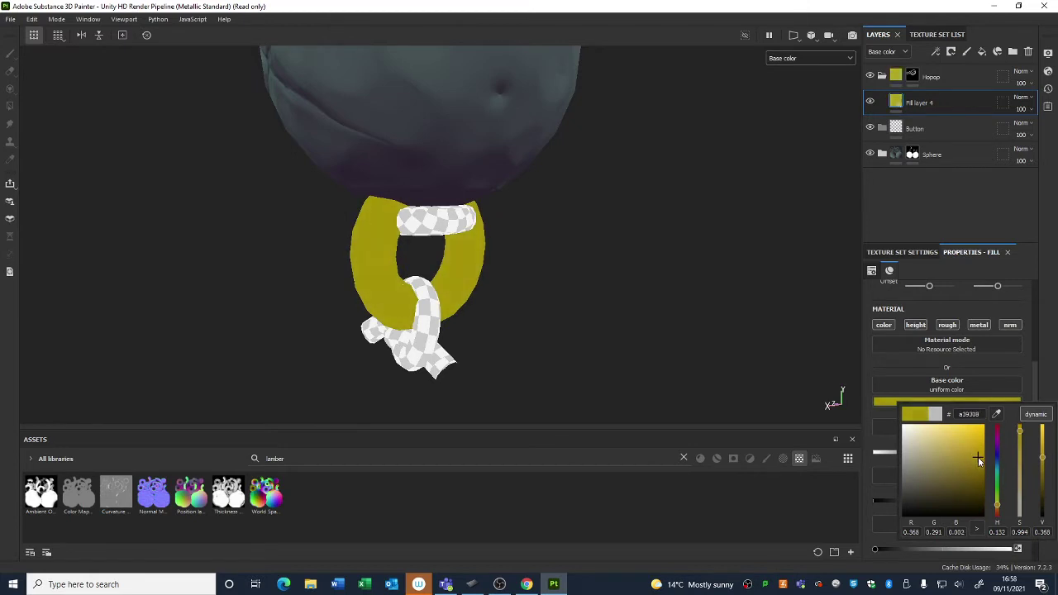
left_click(1024, 222)
Disable the height, roughness, metallic and normal channels of Fill layer 4
left_click(916, 325)
left_click(947, 325)
left_click(979, 325)
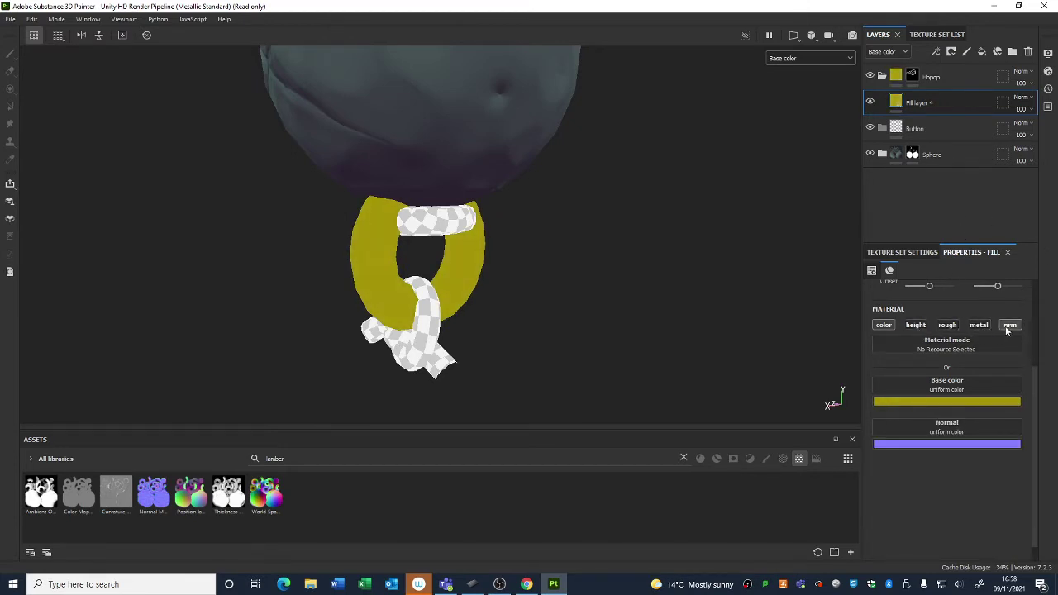
Duplicate Fill layer 4 and set the copy's base color to a darker olive brown
key("ctrl+d")
left_click(933, 402)
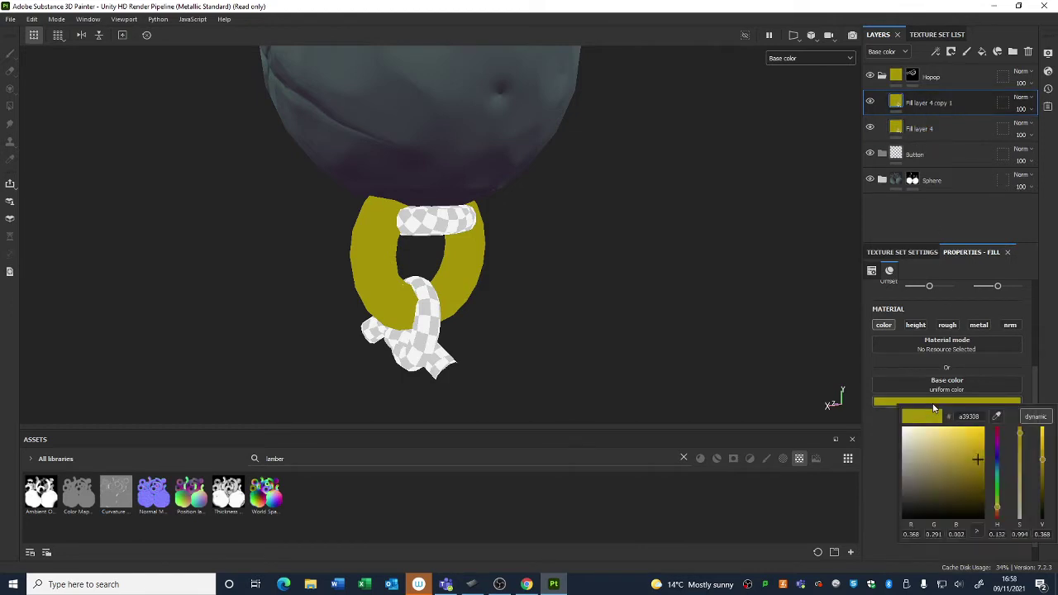
left_click_drag(973, 461, 958, 479)
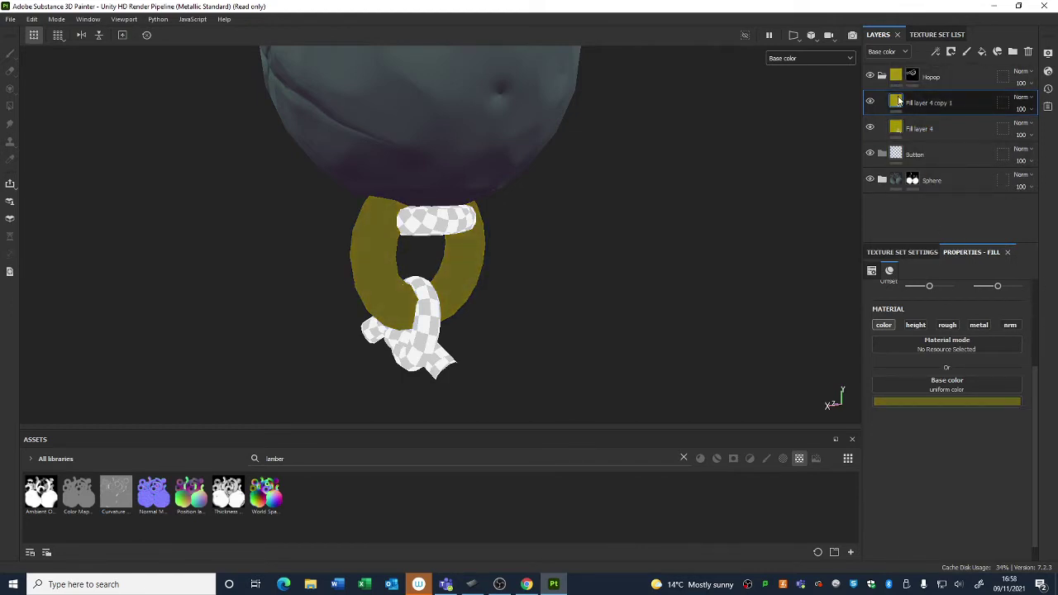
Add a black mask with a Curvature generator to Fill layer 4 copy 1 and adjust its global balance slightly
right_click(895, 97)
left_click(927, 119)
right_click(915, 103)
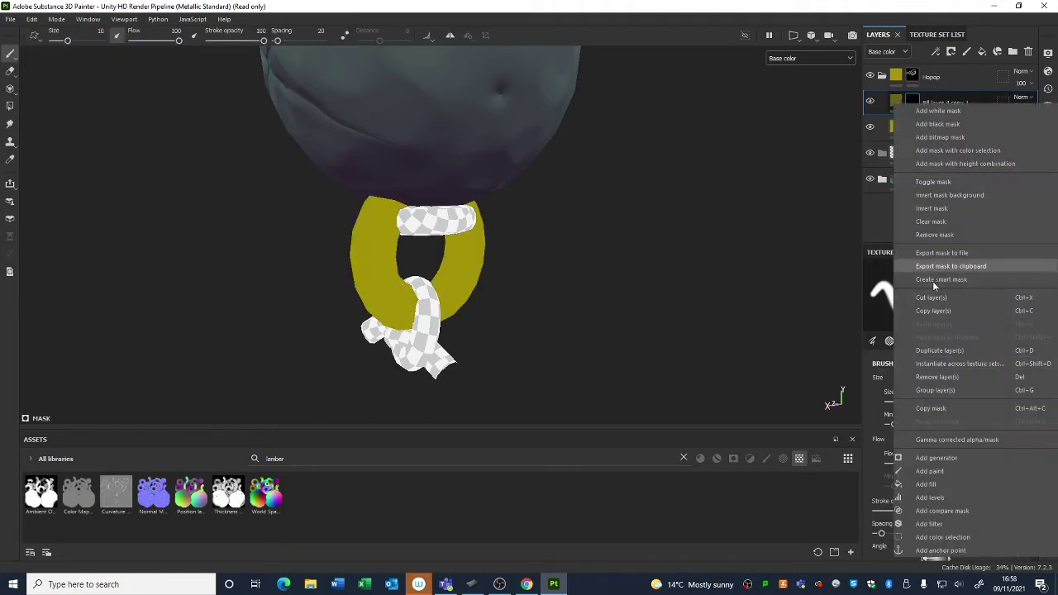
left_click(930, 458)
left_click(969, 290)
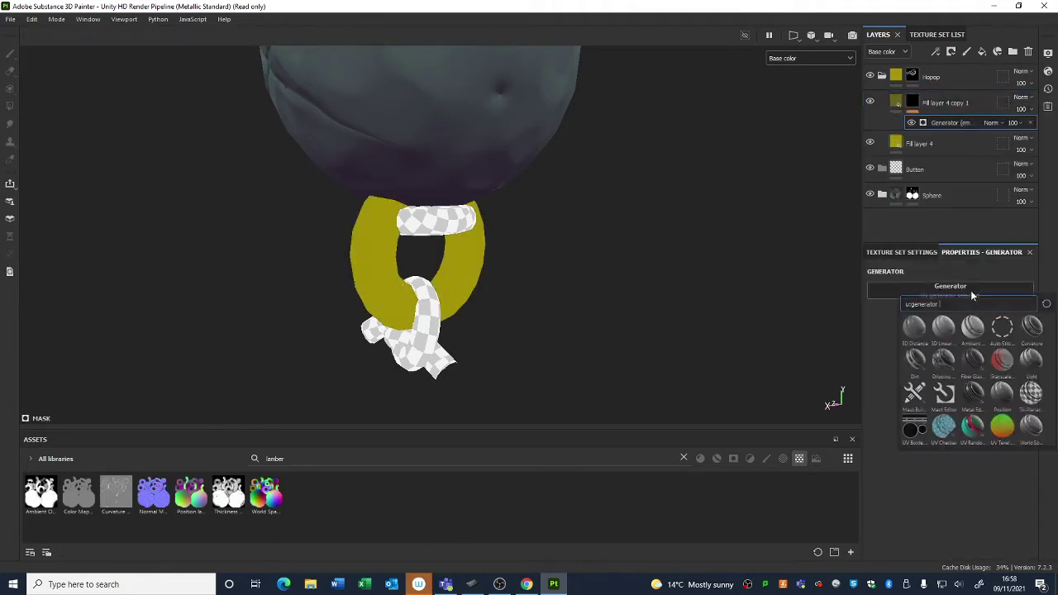
left_click(1030, 328)
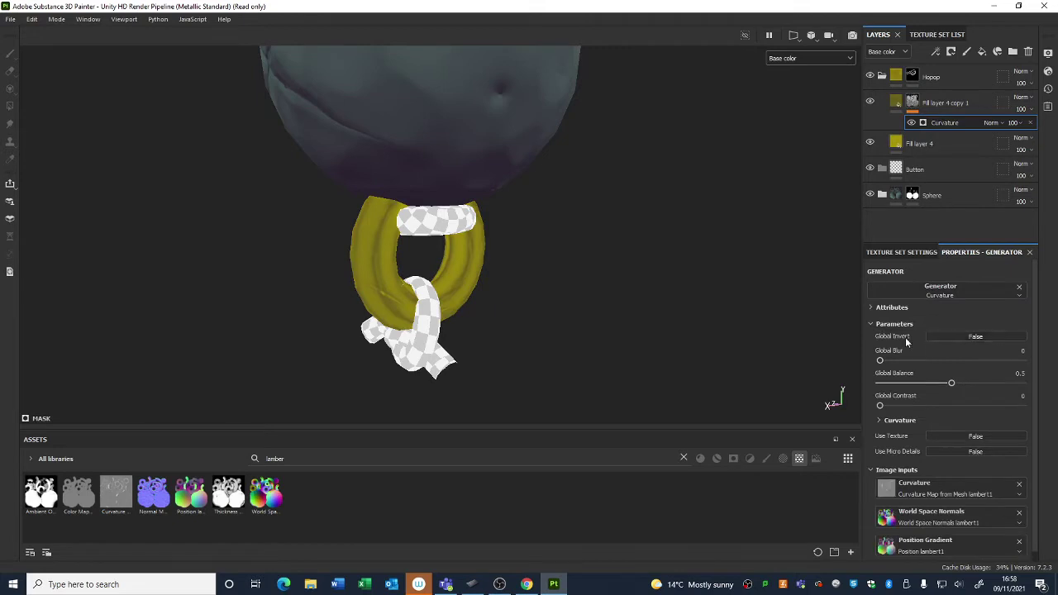
mouse_move(947, 384)
left_mouse_down()
mouse_move(923, 385)
mouse_move(975, 385)
mouse_move(956, 386)
left_mouse_up()
left_click_drag(790, 380, 724, 258, "alt")
Change the base color of the original Fill layer 4 to golden yellow b49522
left_click(895, 144)
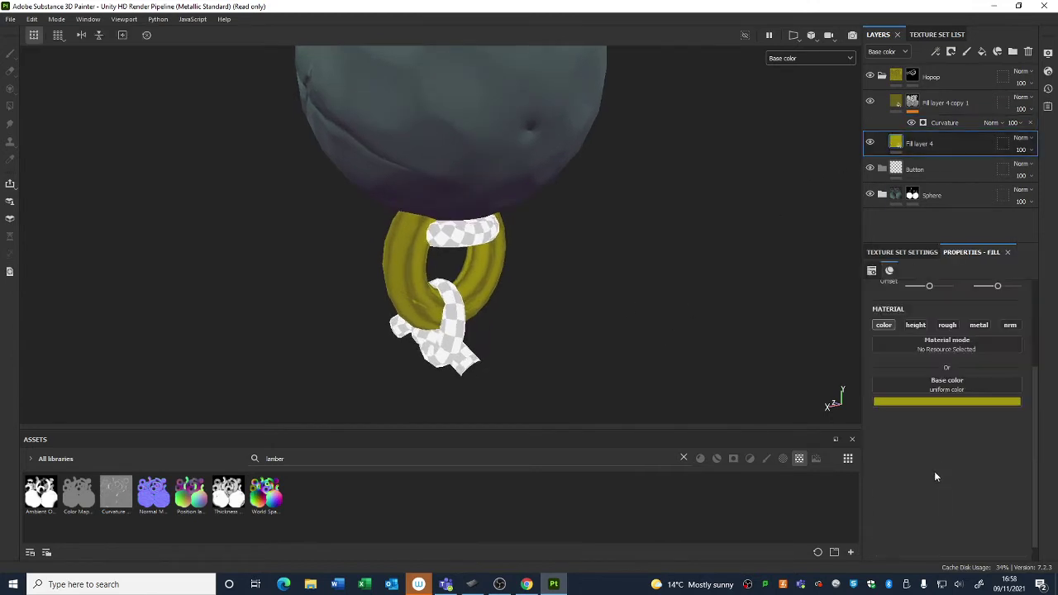
left_click(951, 402)
left_click_drag(983, 456, 971, 444)
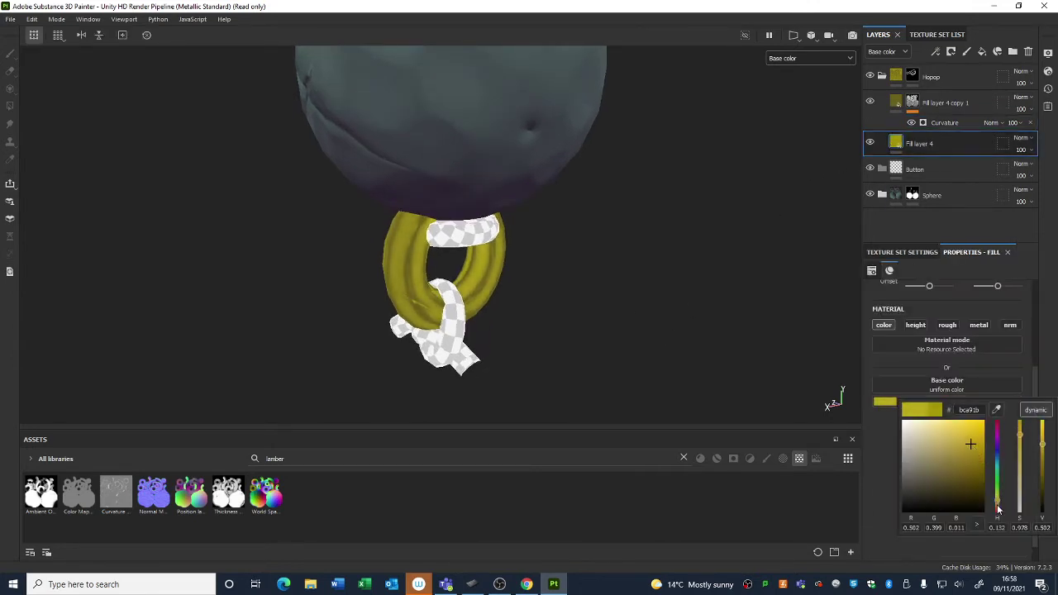
mouse_move(998, 510)
left_mouse_down()
mouse_move(998, 495)
mouse_move(998, 505)
left_mouse_up()
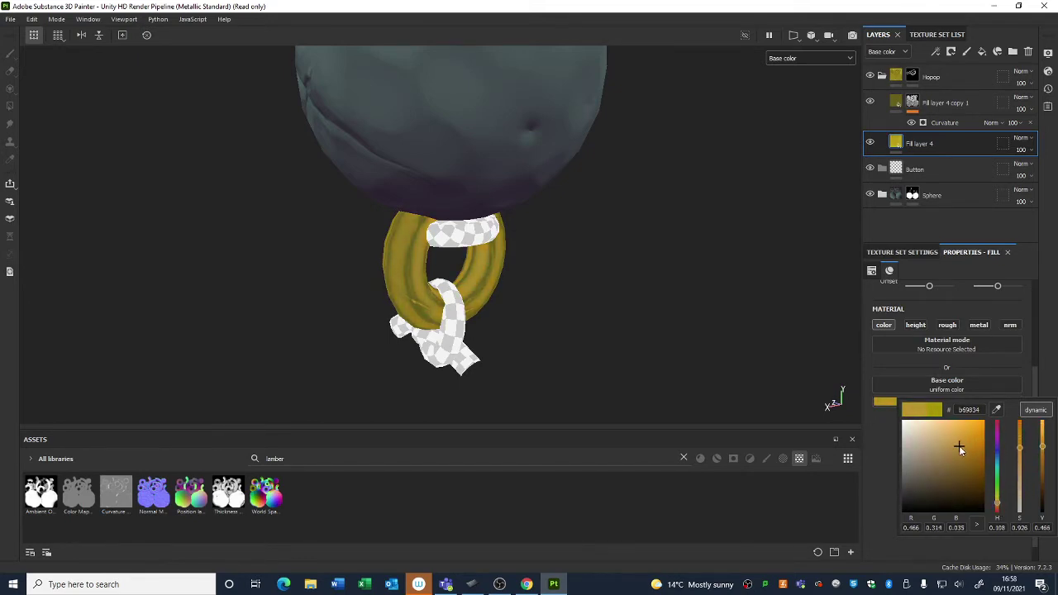
mouse_move(958, 446)
left_mouse_down()
mouse_move(936, 436)
mouse_move(952, 455)
mouse_move(968, 457)
mouse_move(967, 446)
left_mouse_up()
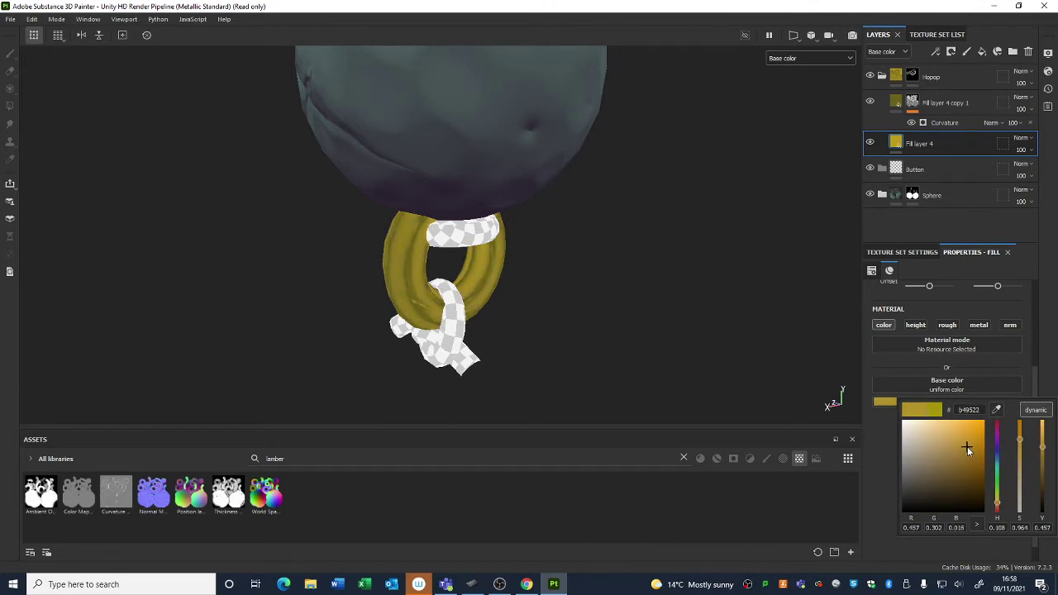
Lower the opacity of Fill layer 4 copy 1 to 56 to soften the darker curvature shading on the hoop
left_click(898, 98)
left_click(1020, 108)
left_click_drag(1054, 129, 1051, 129)
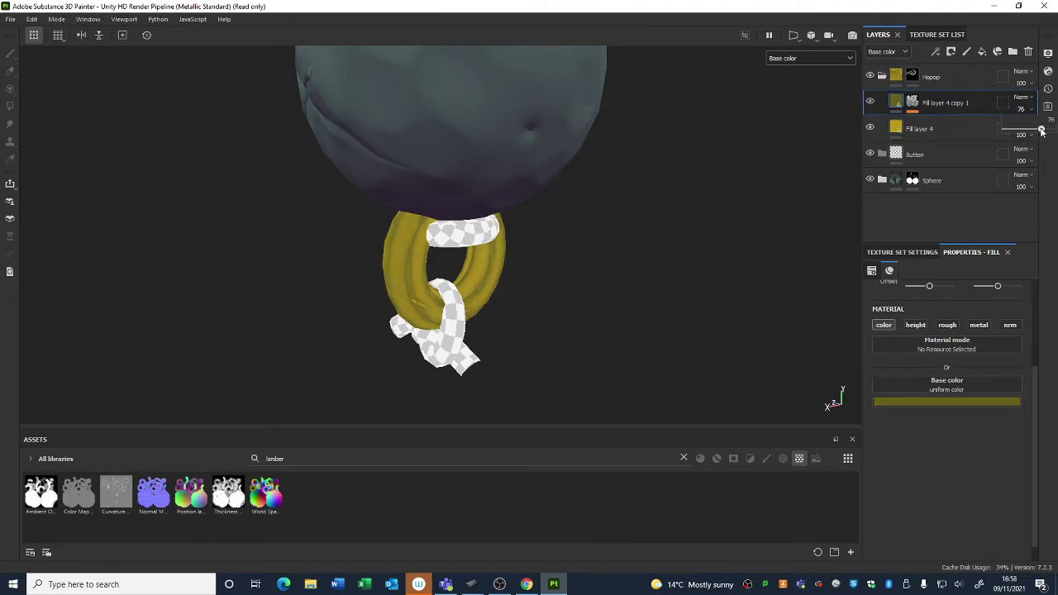
left_click_drag(662, 193, 600, 242, "alt")
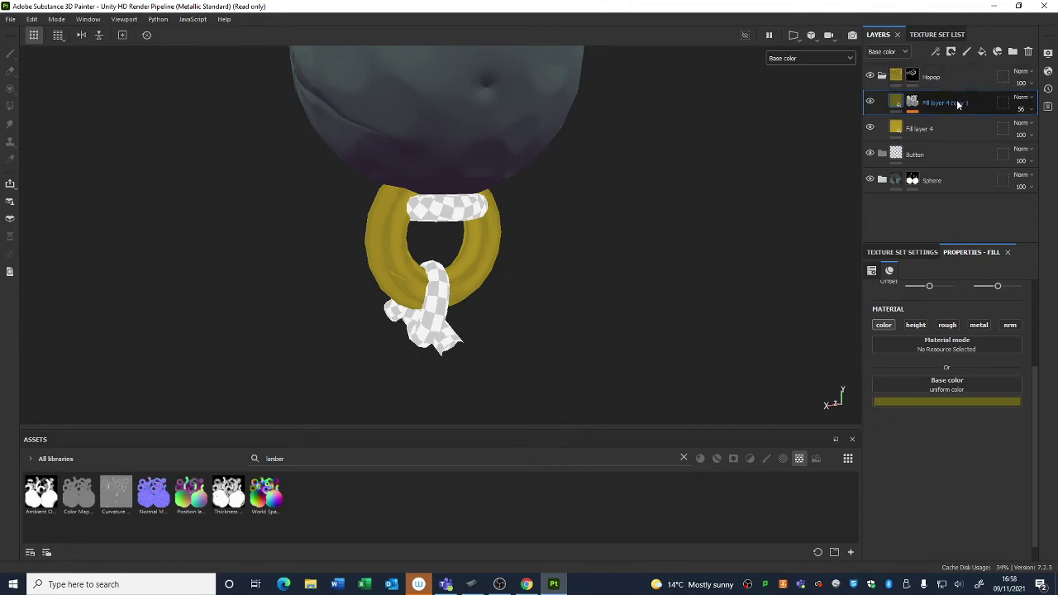
Duplicate Fill layer 4 copy 1 together with its Curvature mask and select the new copy's mask
left_click(982, 51)
key("ctrl+z")
key("ctrl+d")
left_click(911, 102)
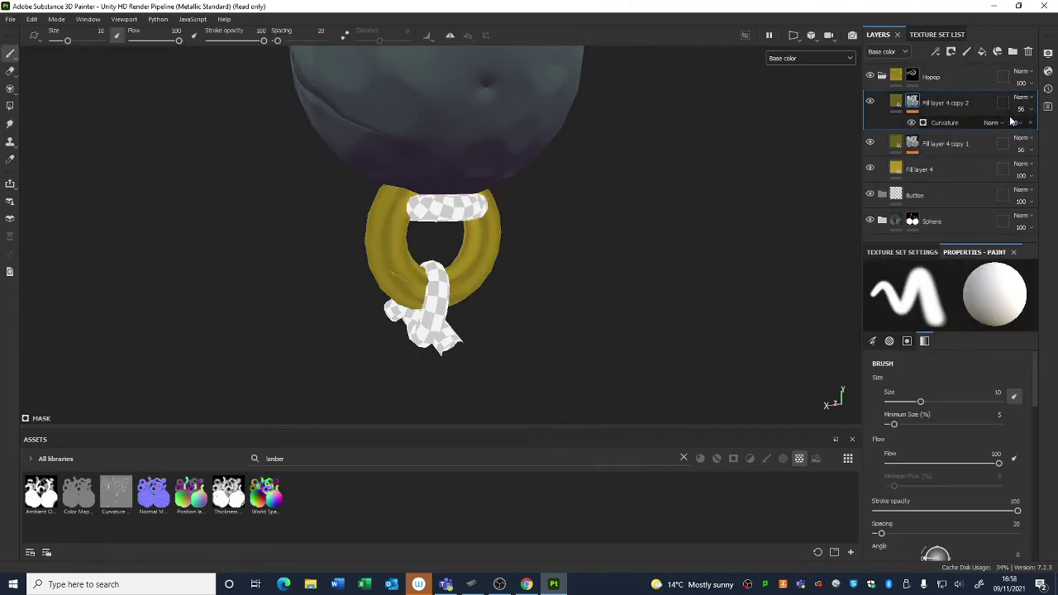
Remove the Curvature generator from the mask of Fill layer 4 copy 2 and darken its base color to 433c09
key("Delete")
left_click(896, 102)
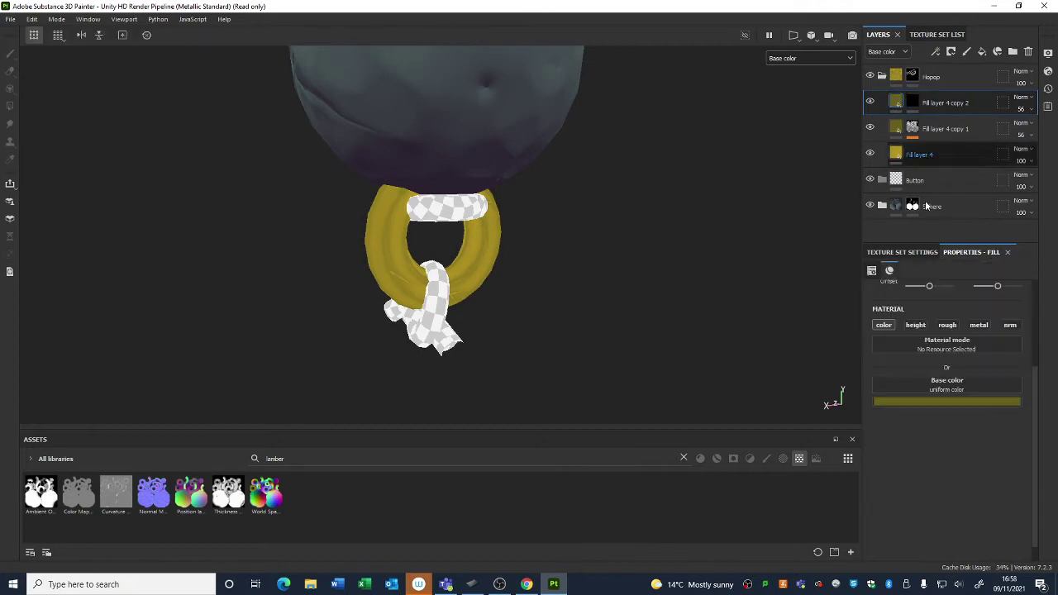
left_click(946, 402)
left_click_drag(961, 483, 966, 494)
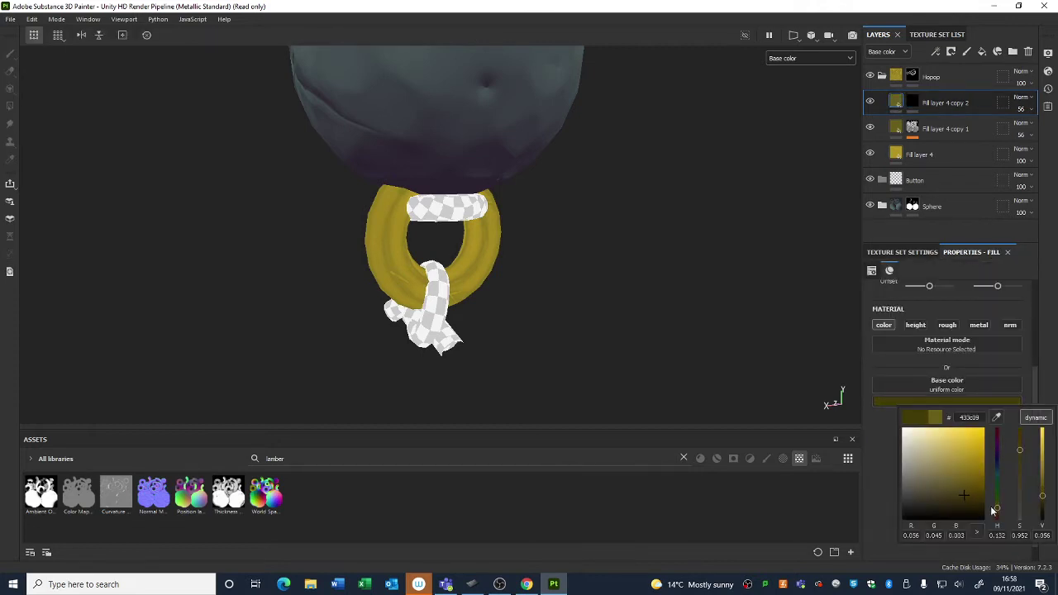
Add an inverted Ambient Occlusion generator to the mask of Fill layer 4 copy 2, with global balance 0.06 and global contrast 0.13
right_click(916, 101)
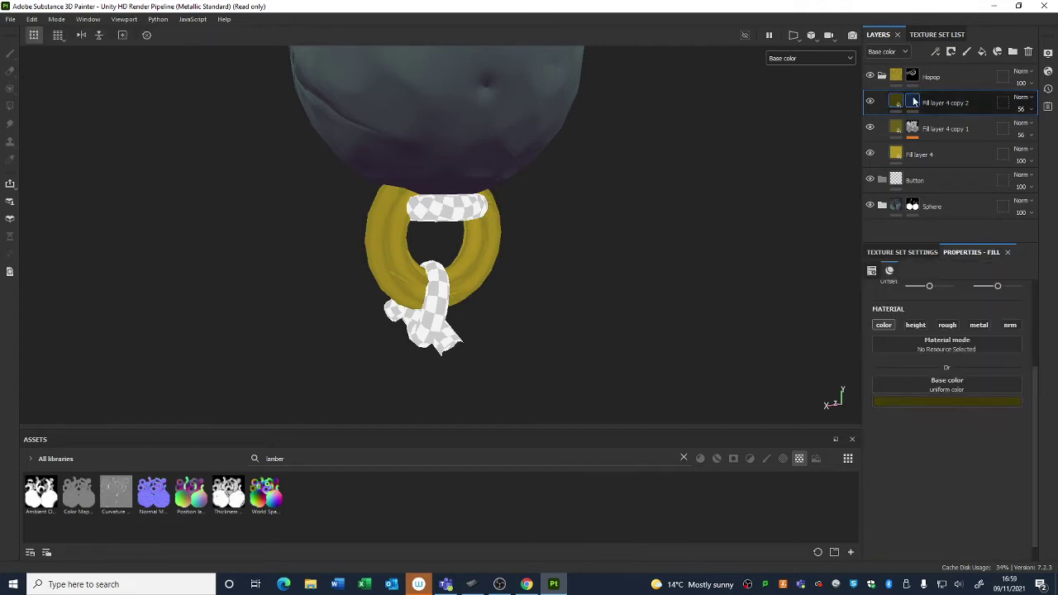
left_click(974, 451)
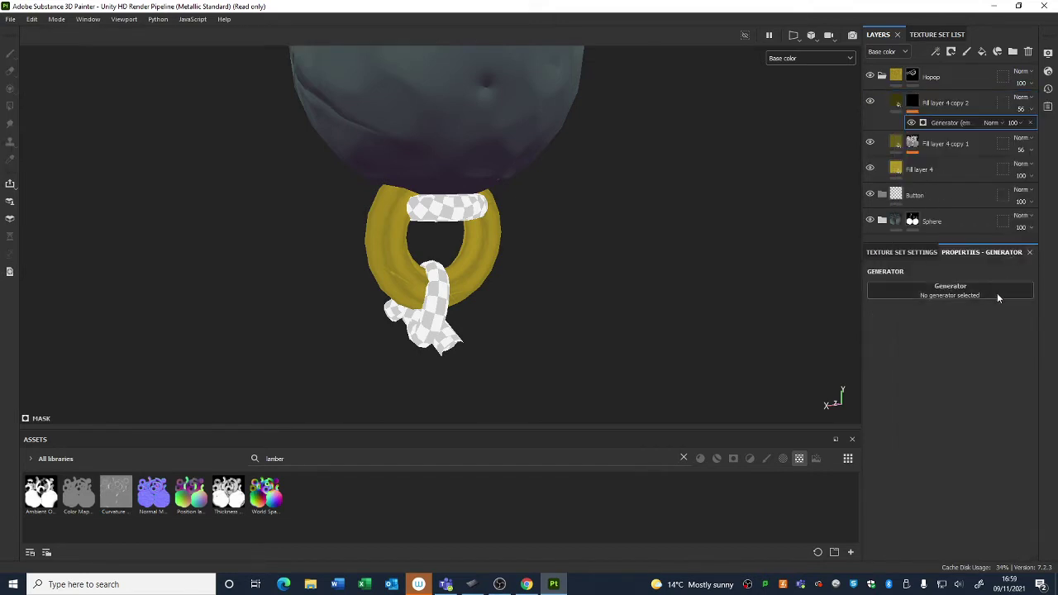
left_click(973, 291)
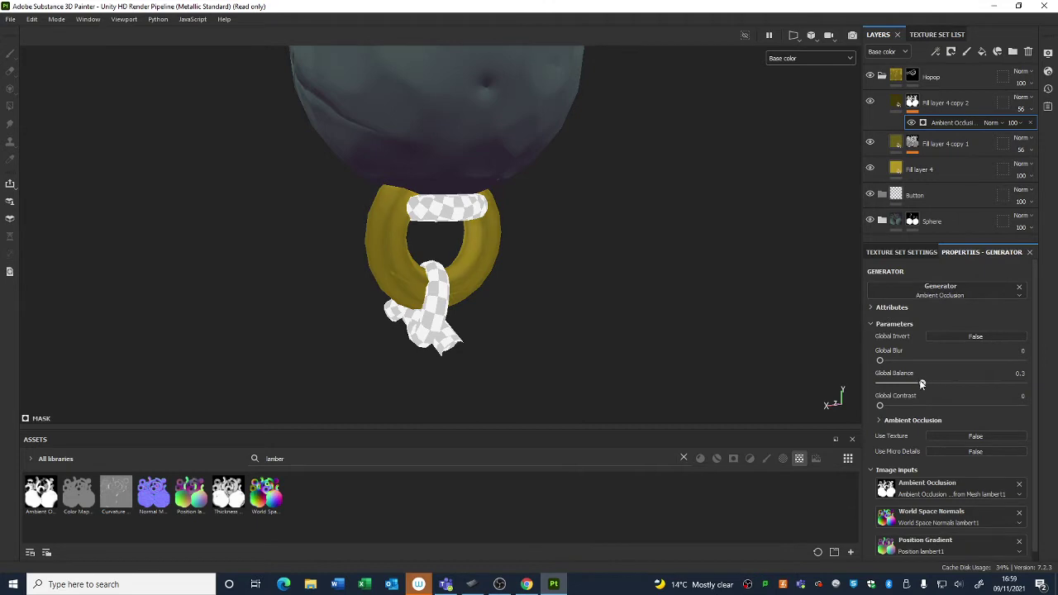
left_click_drag(921, 383, 889, 385)
left_click(951, 338)
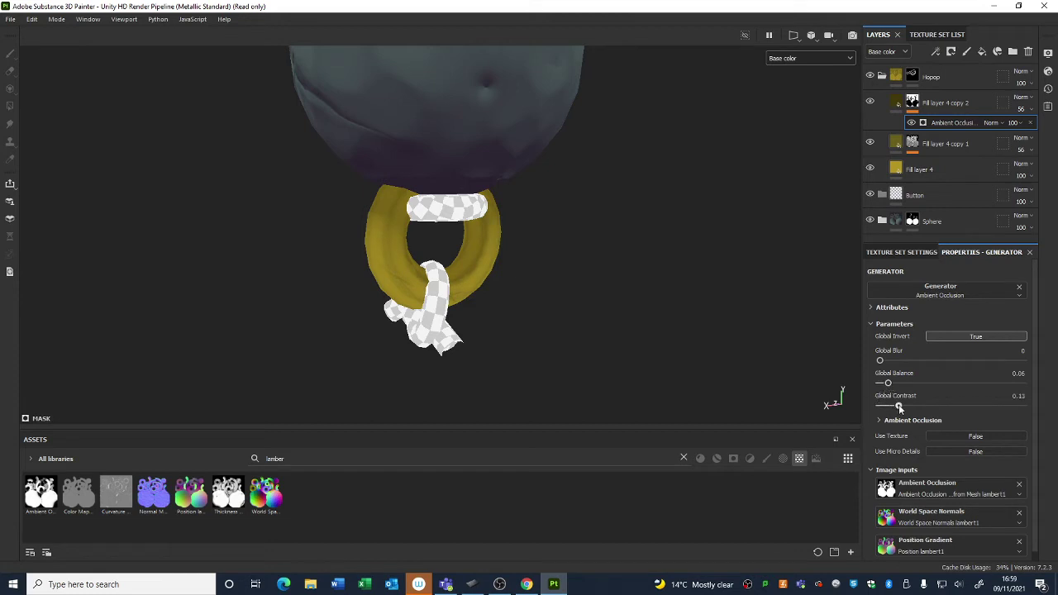
left_click_drag(671, 323, 579, 281, "alt")
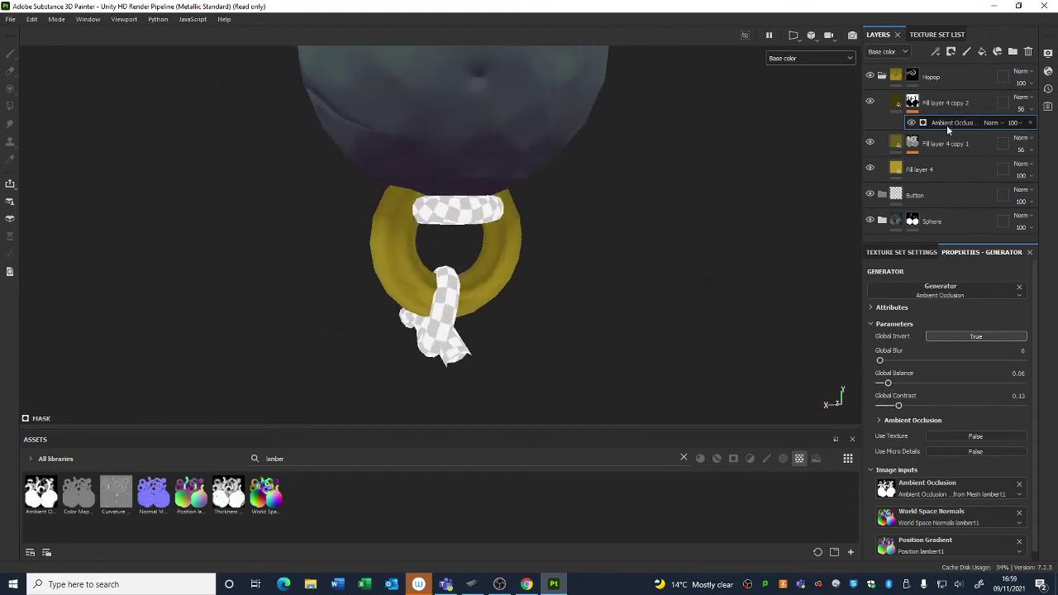
Raise the opacity of Fill layer 4 copy 2 to 100 and set its blending mode to Multiply
left_click(1020, 99)
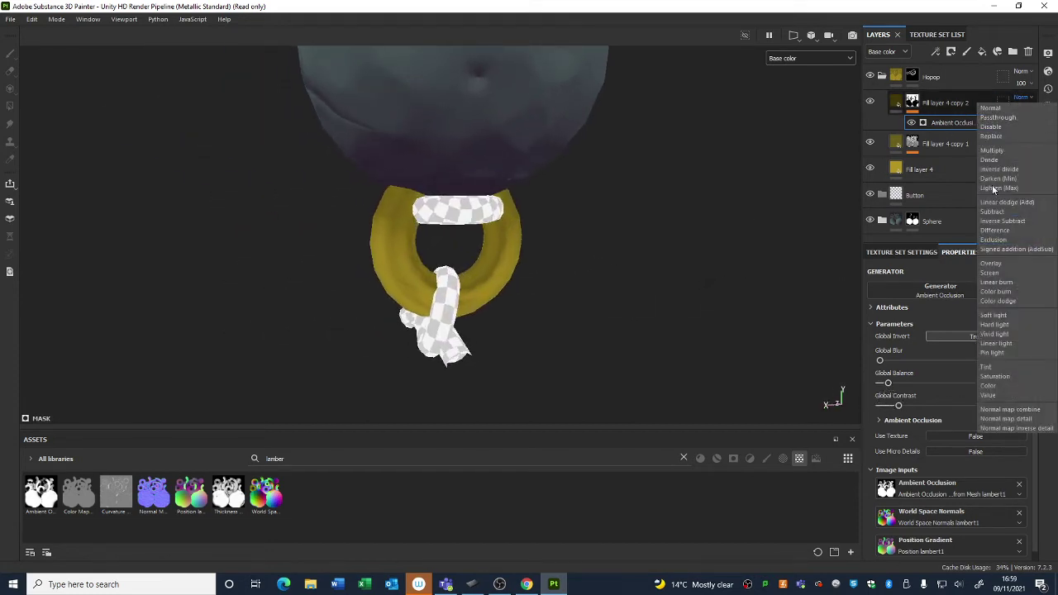
left_click(1031, 98)
left_click(1027, 110)
left_click_drag(1026, 128, 1051, 120)
left_click(1021, 98)
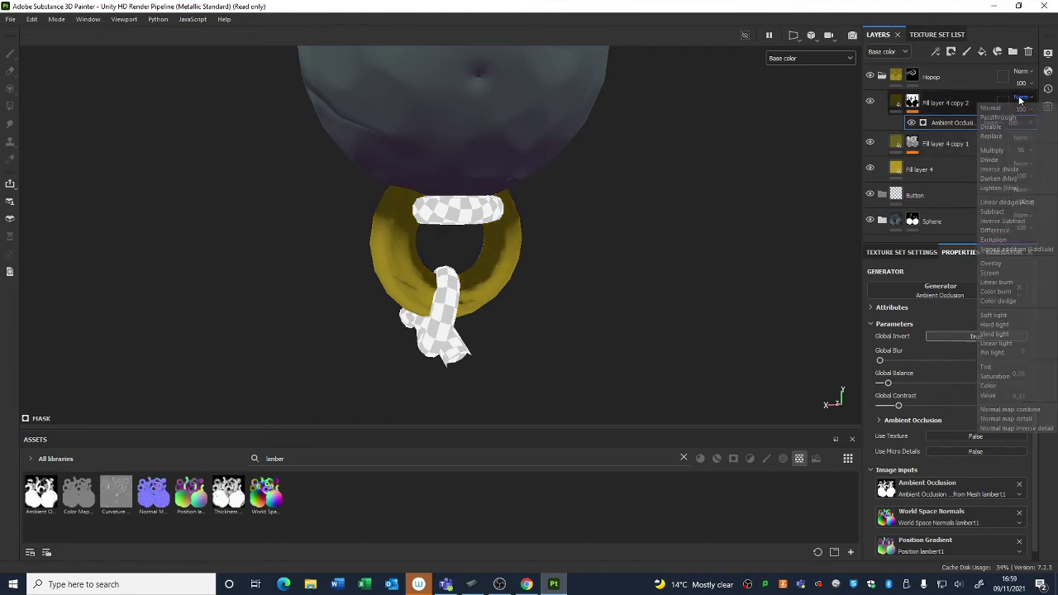
left_click(1003, 150)
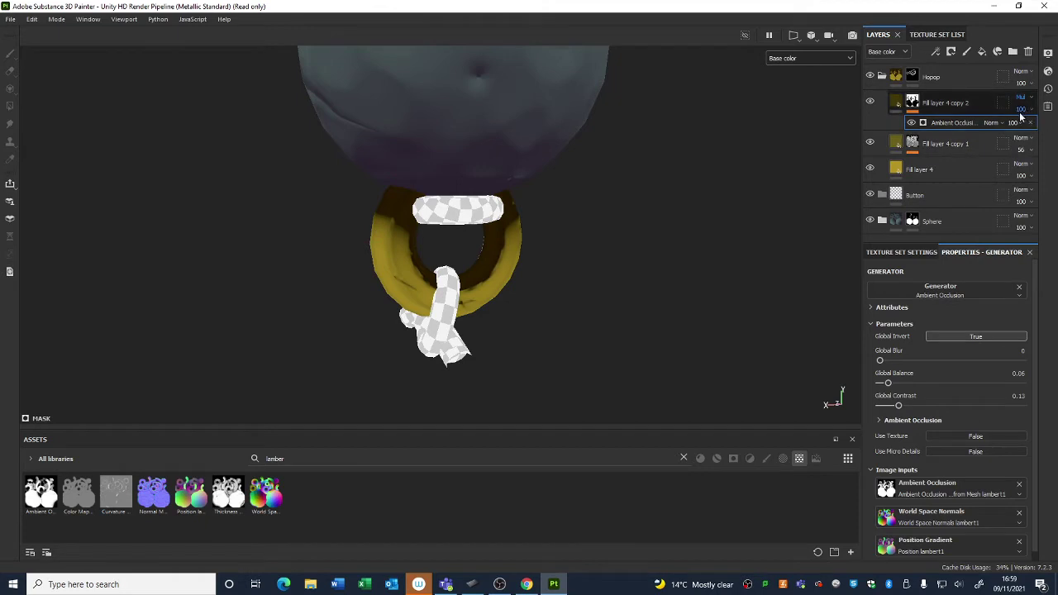
Add a paint effect to the mask of Fill layer 4 copy 2 and choose the Artistic Heavy Sponge brush
scroll(420, 269, "up", 2)
left_click_drag(421, 270, 458, 322, "alt")
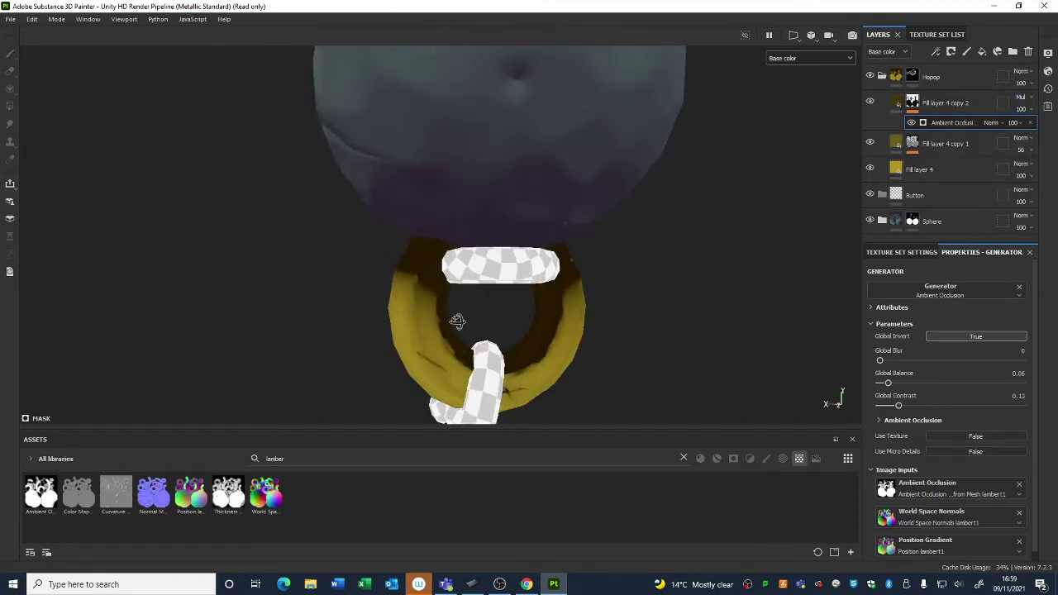
middle_click_drag(496, 338, 494, 297, "alt")
left_click(912, 103)
right_click(912, 102)
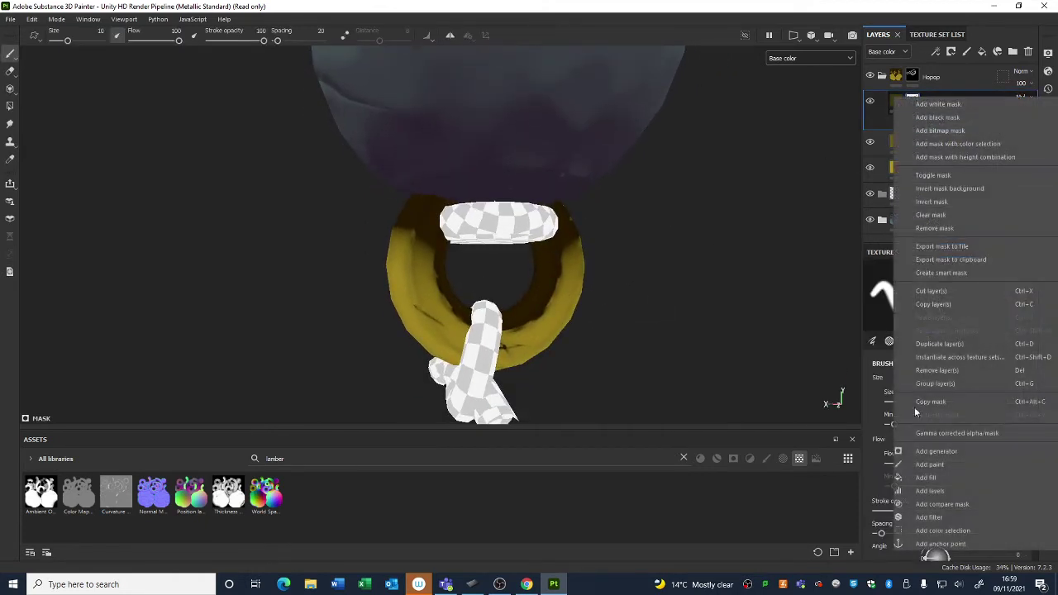
left_click(940, 465)
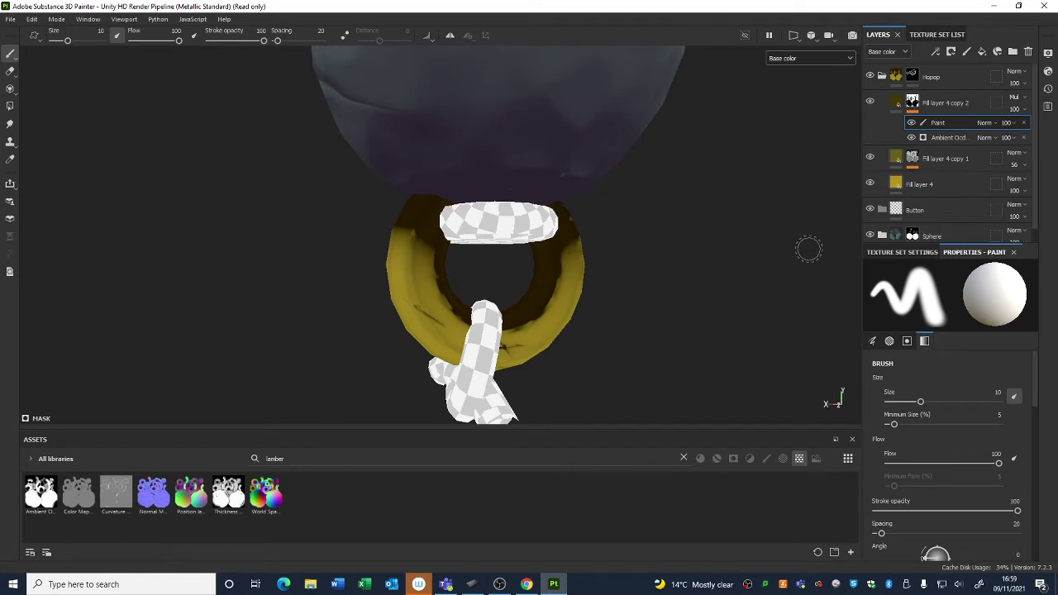
left_click(684, 458)
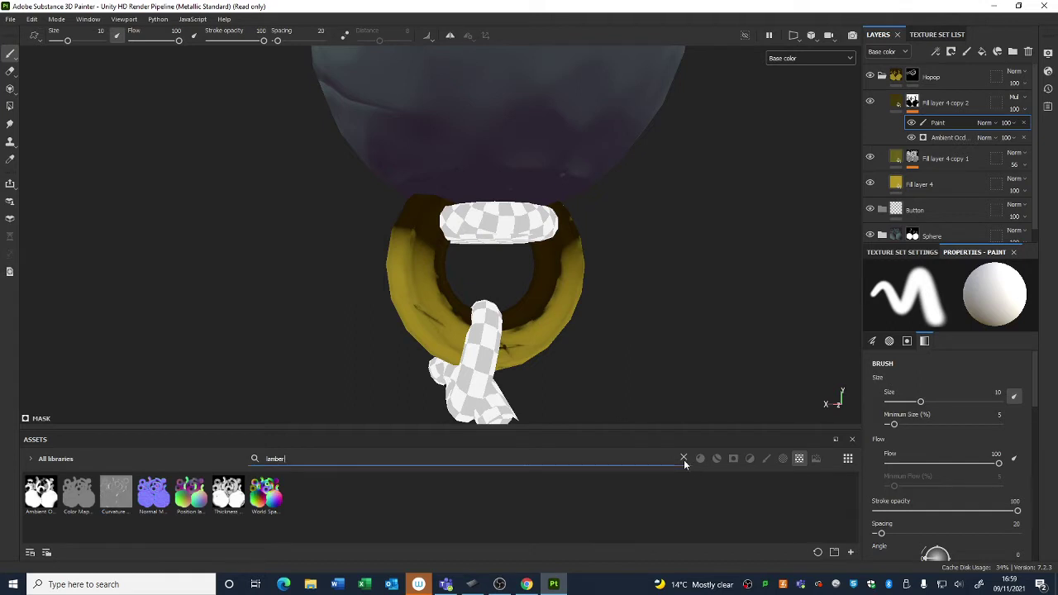
left_click(767, 458)
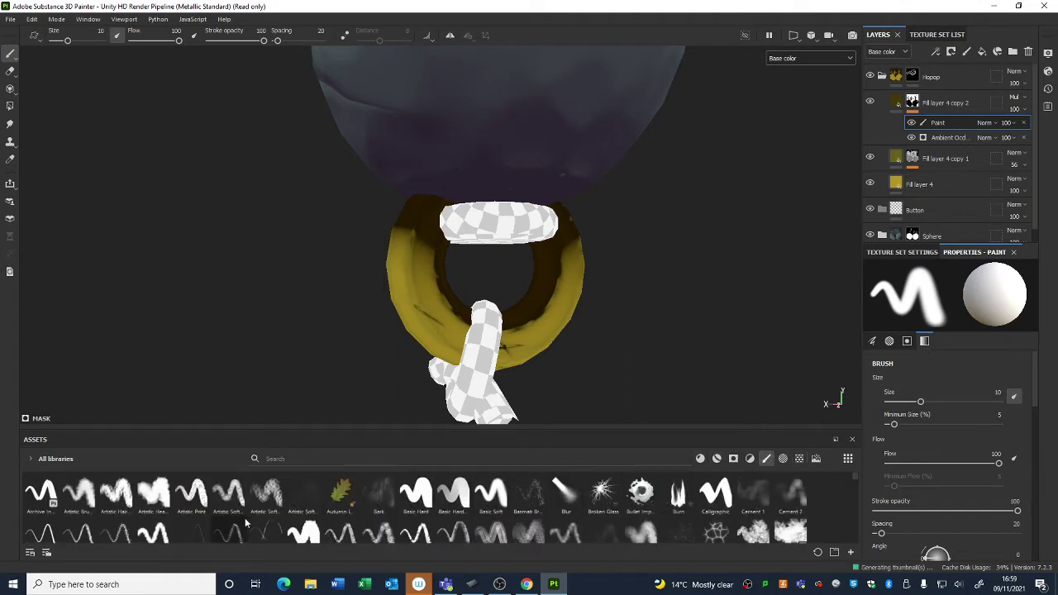
left_click(153, 496)
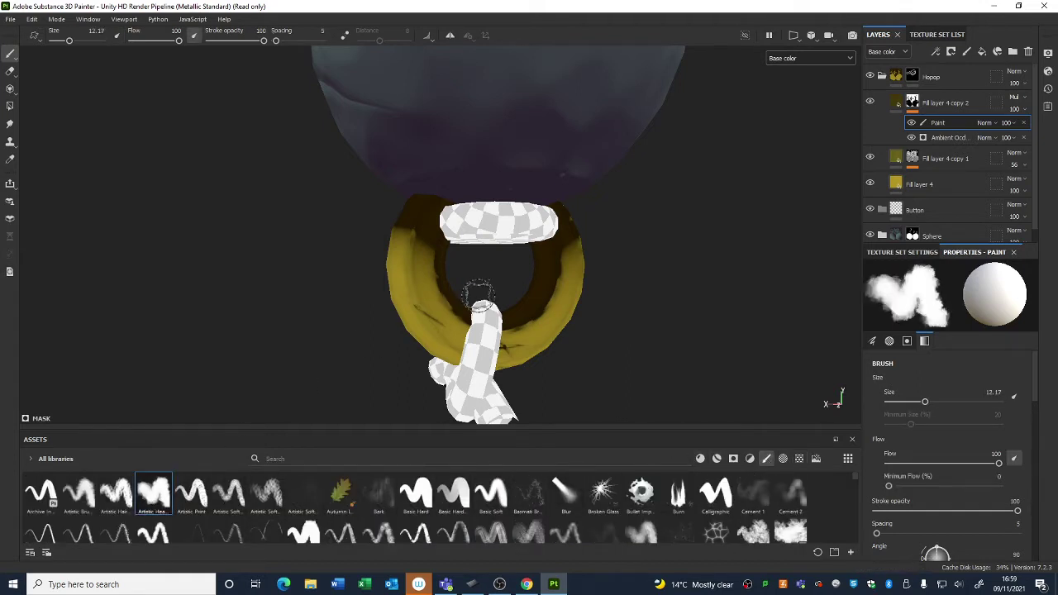
Set the brush to size 7.49 and flow 13, and brush black over the hard shading edge near the hoop's upper end
right_click(416, 256)
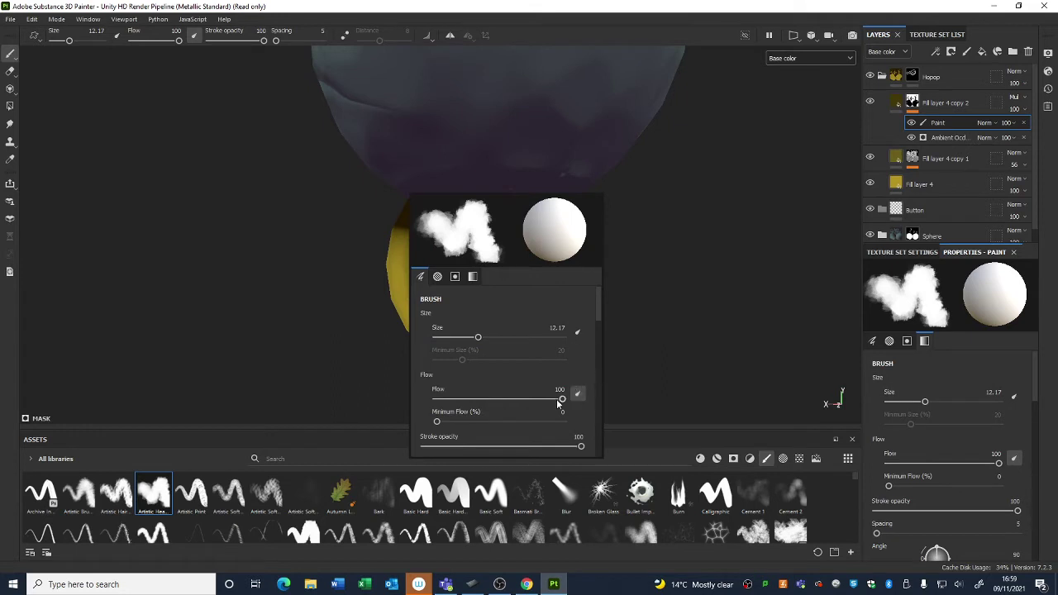
mouse_move(559, 399)
left_mouse_down()
mouse_move(446, 400)
mouse_move(458, 404)
left_mouse_up()
left_click_drag(485, 339, 467, 338)
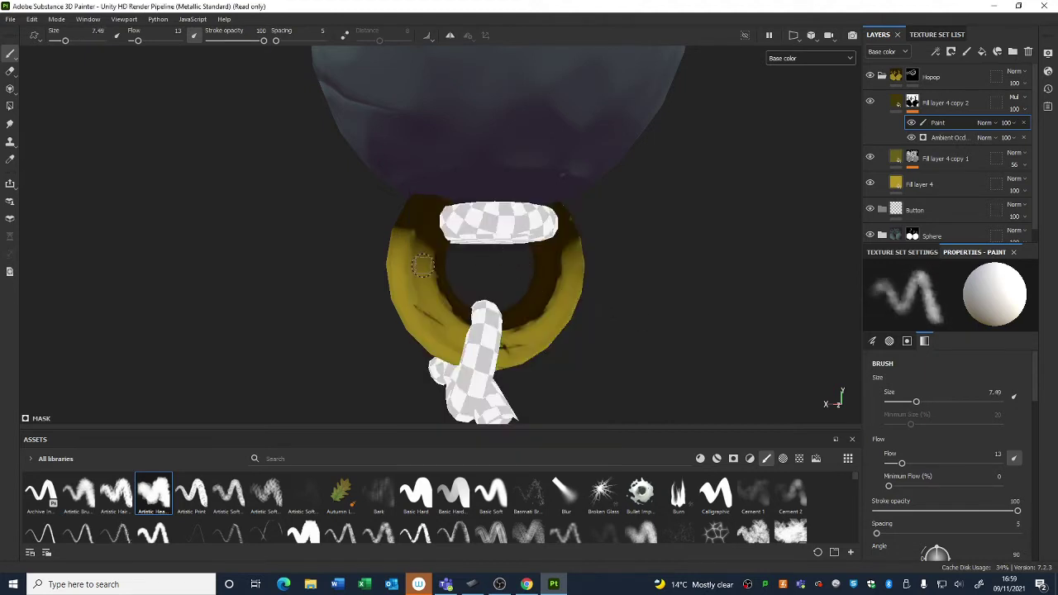
scroll(423, 265, "up", 3)
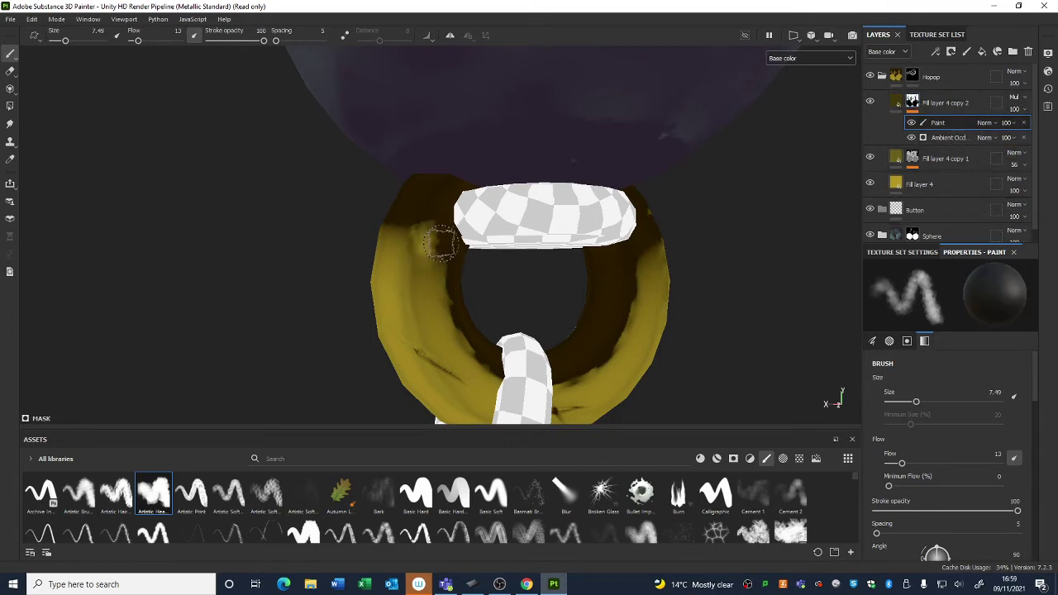
Lower the brush flow to 4 and soften the hard boundary of the dark shading around the hoop's upper outer side
right_click(437, 236)
left_click_drag(469, 386, 463, 380)
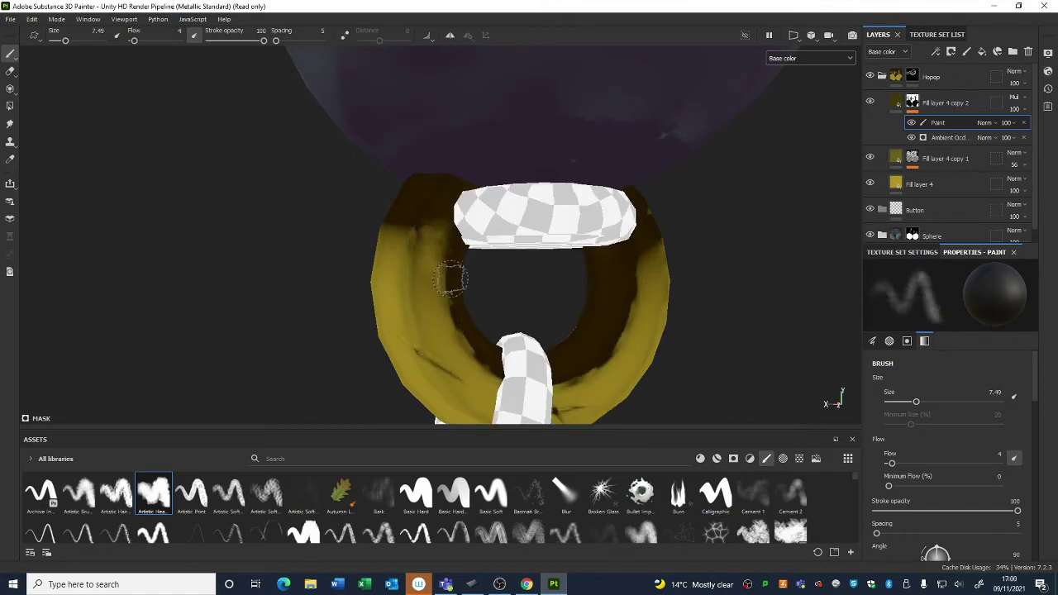
mouse_move(471, 316)
left_mouse_down("alt")
mouse_move(456, 264)
mouse_move(409, 229)
mouse_move(378, 226)
mouse_move(371, 270)
left_mouse_up("alt")
mouse_move(371, 270)
left_mouse_down("alt")
mouse_move(482, 311)
mouse_move(406, 235)
left_mouse_up("alt")
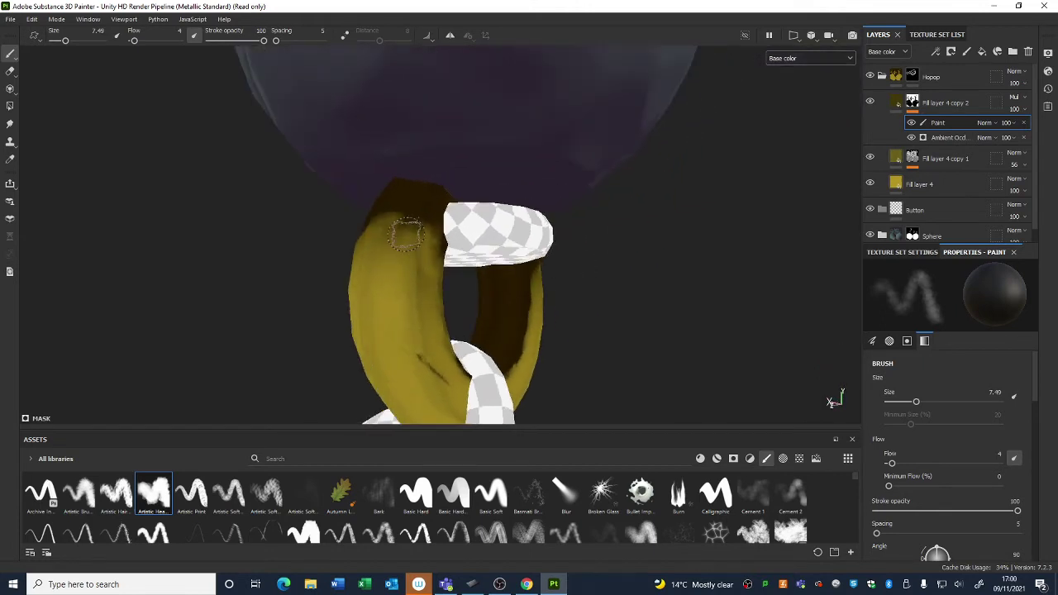
mouse_move(392, 306)
left_mouse_down("alt")
mouse_move(579, 292)
mouse_move(354, 224)
mouse_move(333, 234)
mouse_move(382, 211)
left_mouse_up("alt")
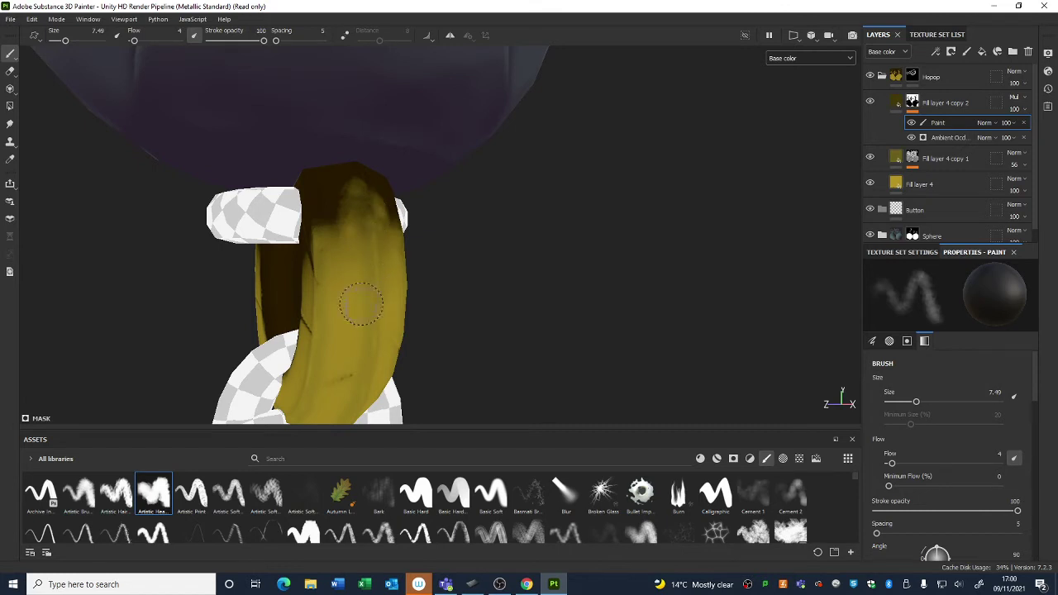
Blend the dark shading into the gold along the hoop's inner edge below the checkered bar, swapping the mask paint color as needed
left_click_drag(354, 324, 502, 332, "alt")
mouse_move(325, 232)
left_mouse_down()
mouse_move(326, 264)
mouse_move(302, 244)
left_mouse_up()
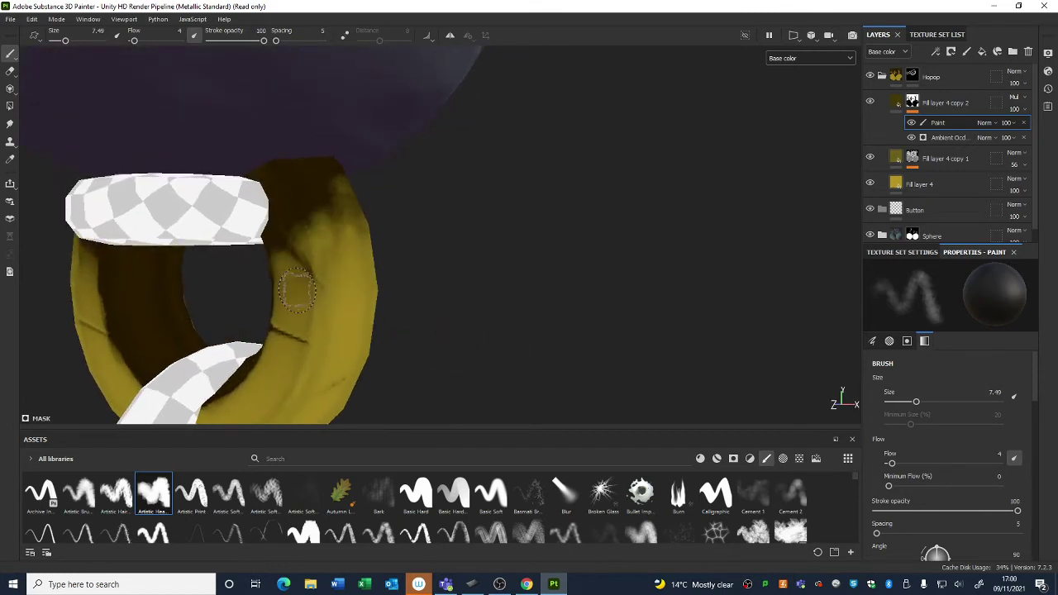
left_click_drag(296, 294, 432, 284, "alt")
left_click_drag(257, 322, 236, 364)
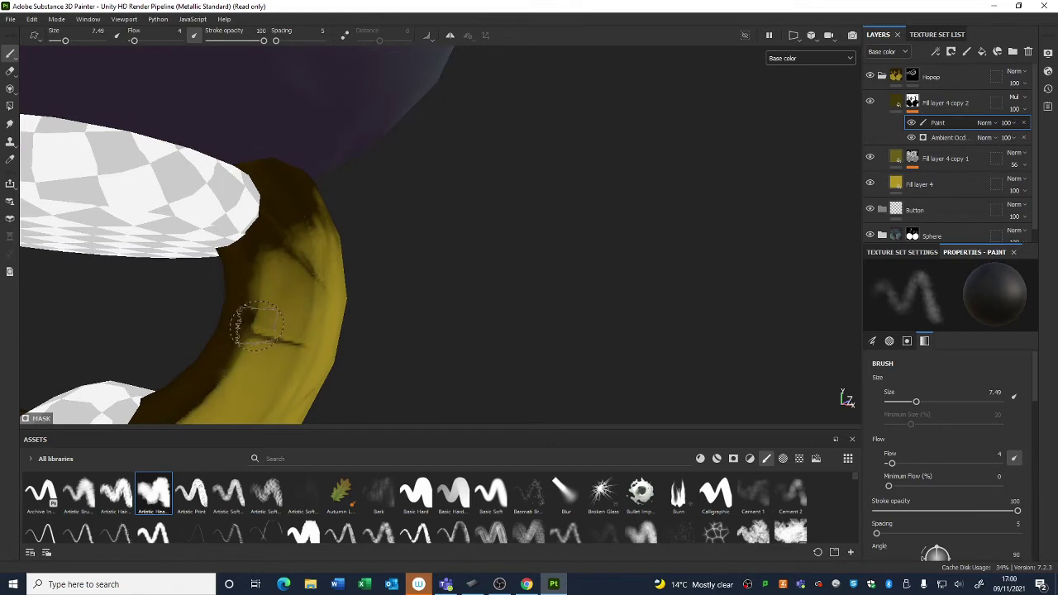
left_click_drag(263, 261, 245, 347)
key("x")
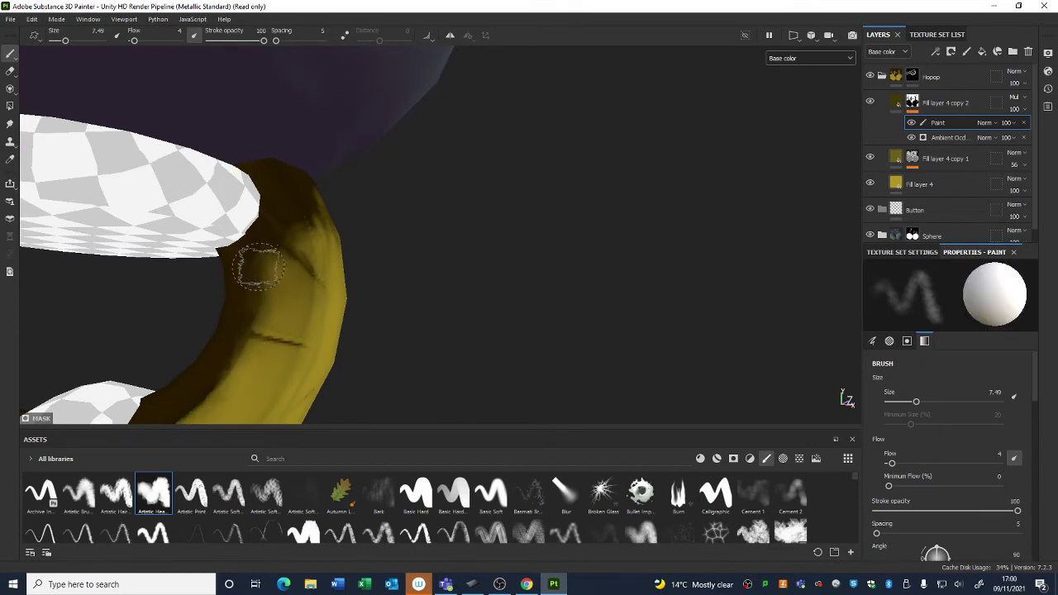
Soften the shading edges around the inner rim on the other face of the hoop with light mask strokes
left_click_drag(256, 267, 461, 168, "alt")
right_click_drag(461, 168, 468, 255, "alt")
left_click_drag(468, 255, 385, 272, "alt")
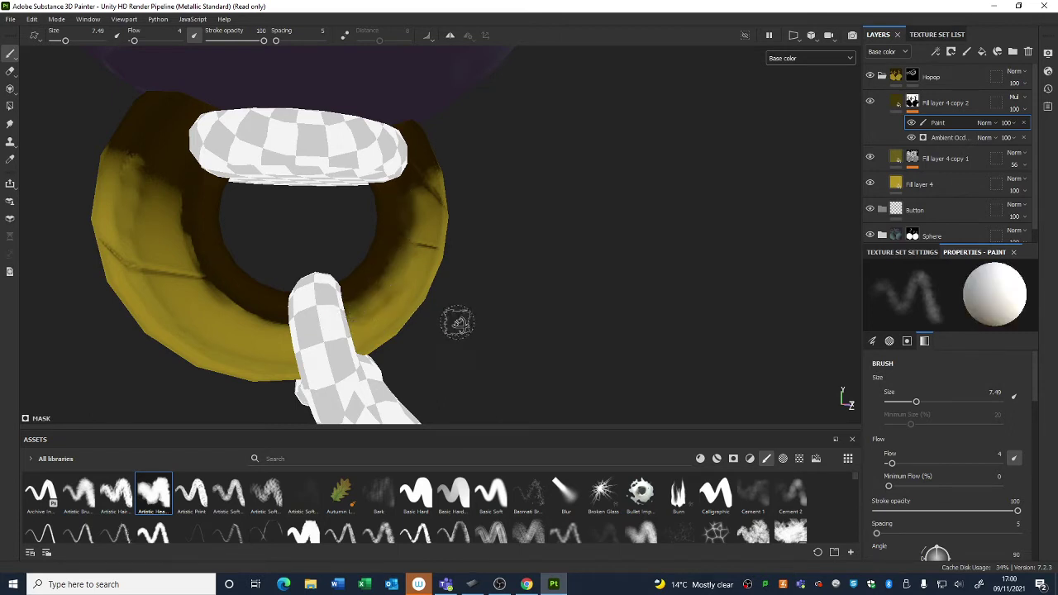
mouse_move(458, 319)
left_mouse_down("alt")
mouse_move(539, 306)
mouse_move(362, 314)
left_mouse_up("alt")
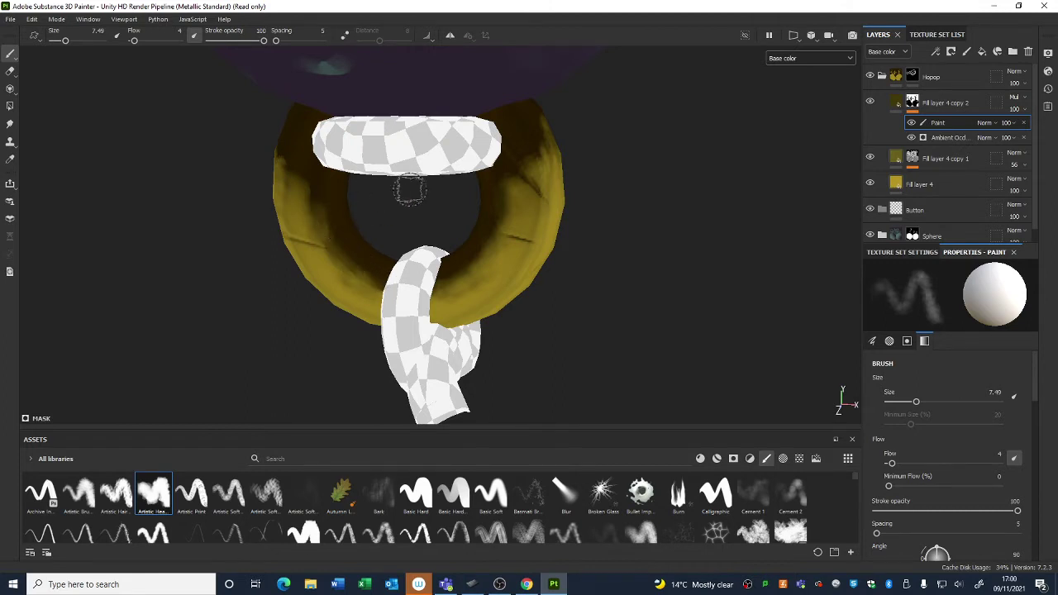
left_click_drag(409, 189, 506, 207, "alt")
middle_click_drag(431, 238, 551, 288, "alt")
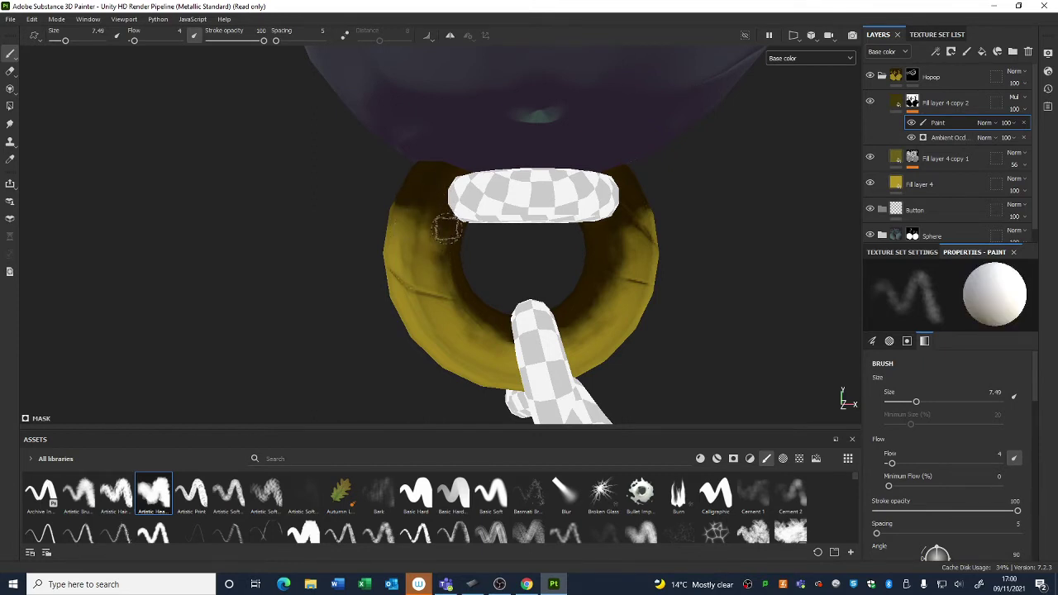
Undo the last stroke and repaint the boundary of the dark band across the hoop's outer side for a gradual fade
mouse_move(468, 304)
left_mouse_down("alt")
mouse_move(706, 323)
mouse_move(546, 298)
left_mouse_up("alt")
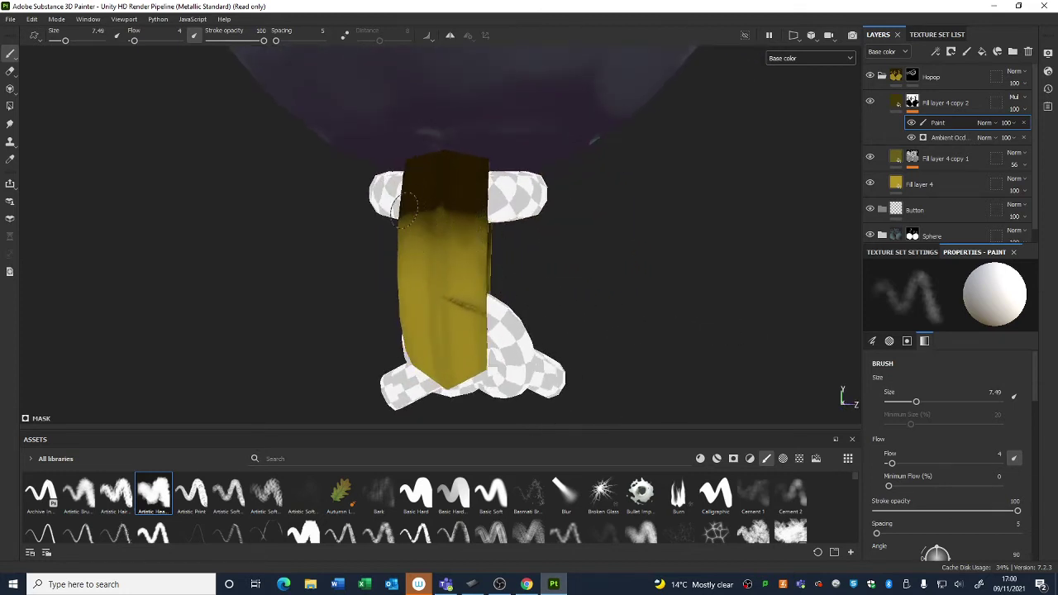
key("ctrl+z")
mouse_move(410, 220)
left_mouse_down()
mouse_move(449, 195)
mouse_move(463, 212)
mouse_move(468, 199)
mouse_move(472, 223)
left_mouse_up()
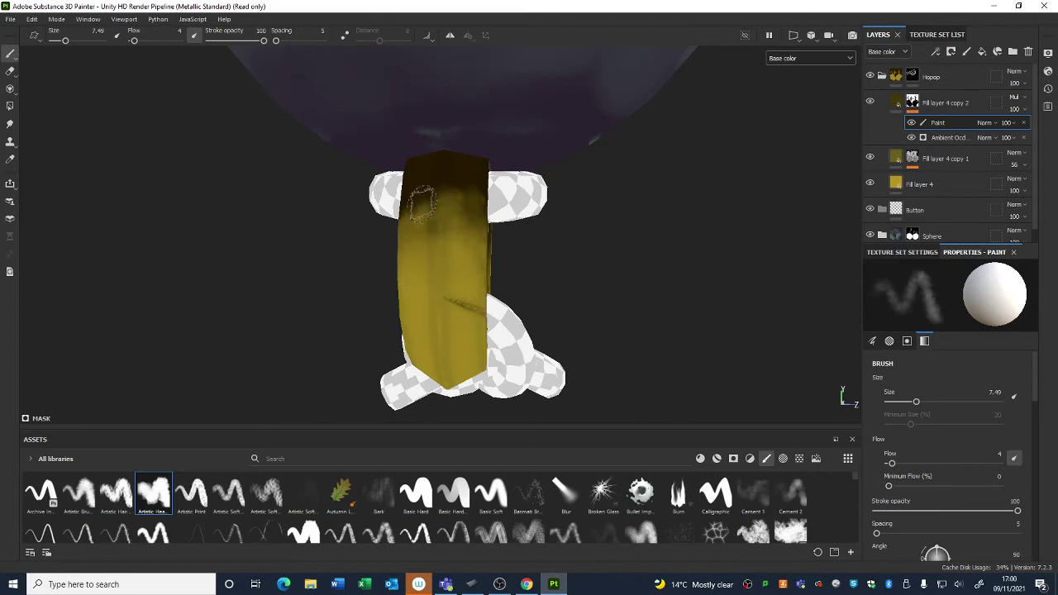
Paint the mask along the hoop's inner rim near the lower checkered strap, swapping the paint color to blend the dark shading into the gold
mouse_move(408, 242)
left_mouse_down("alt")
mouse_move(756, 255)
mouse_move(468, 258)
left_mouse_up("alt")
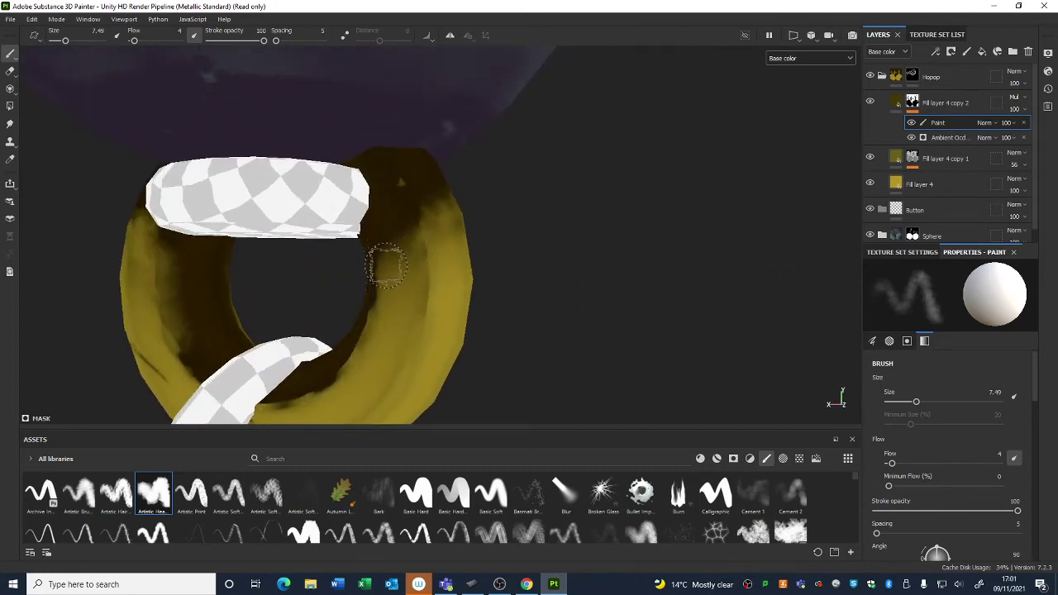
mouse_move(400, 318)
left_mouse_down("alt")
mouse_move(461, 333)
mouse_move(559, 220)
left_mouse_up("alt")
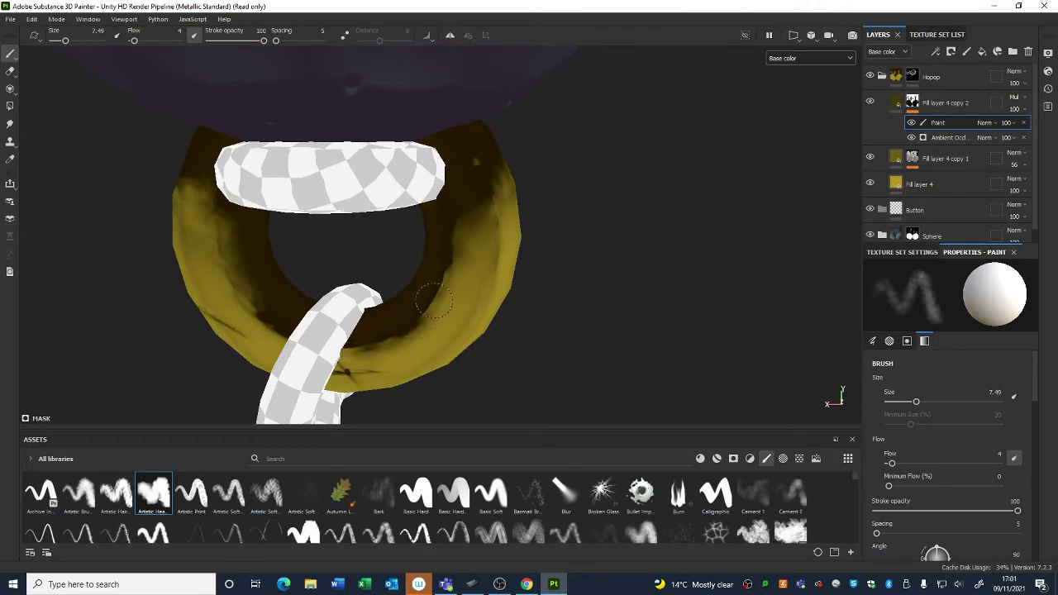
key("x")
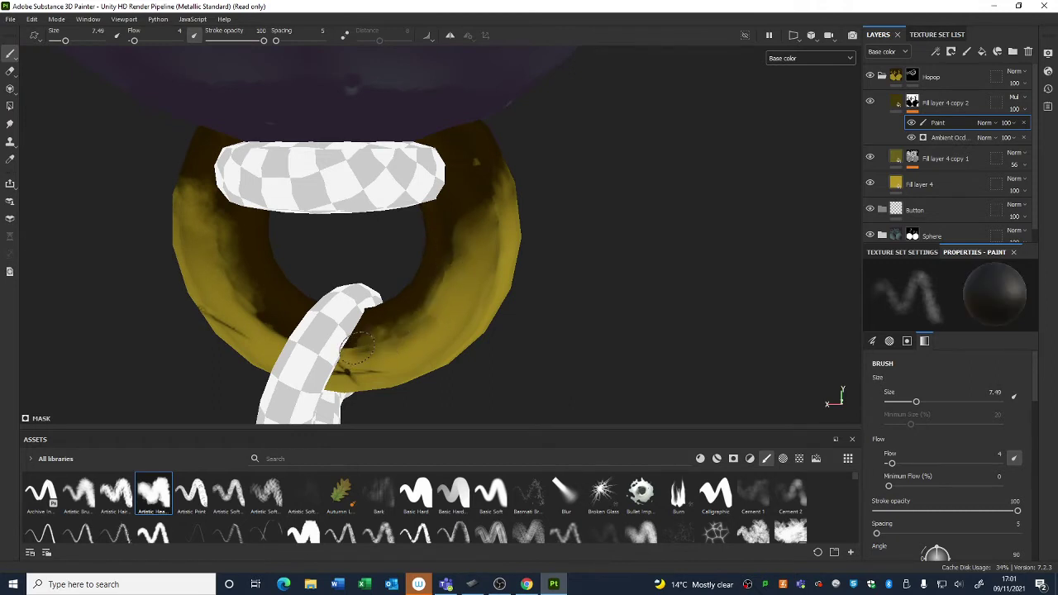
left_click(468, 212)
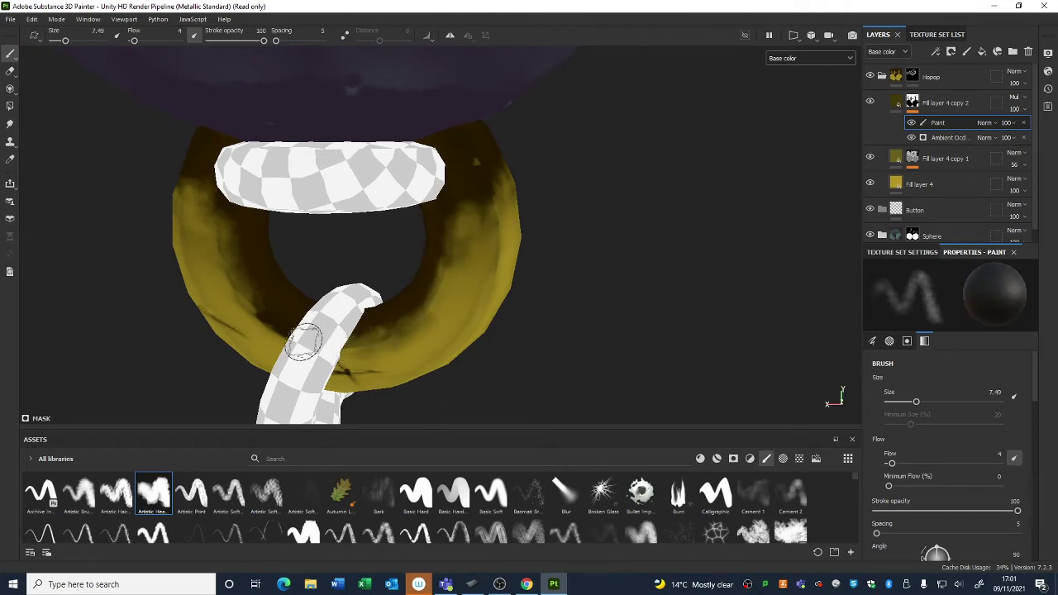
key("x")
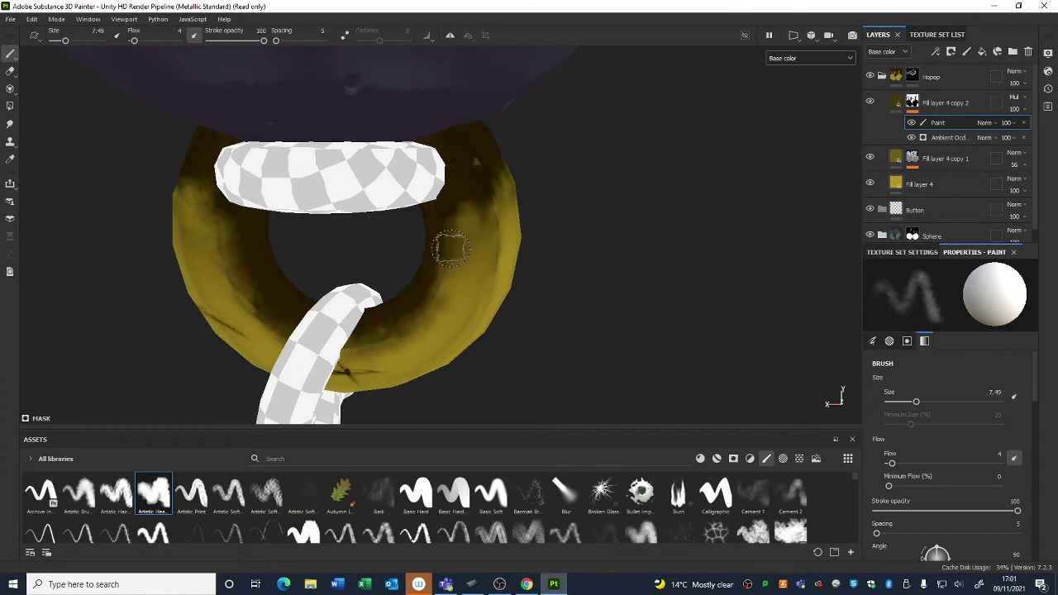
Lower the opacity of Fill layer 4 copy 2 to 89 to lighten the hoop's dark shading
scroll(496, 215, "down", 5)
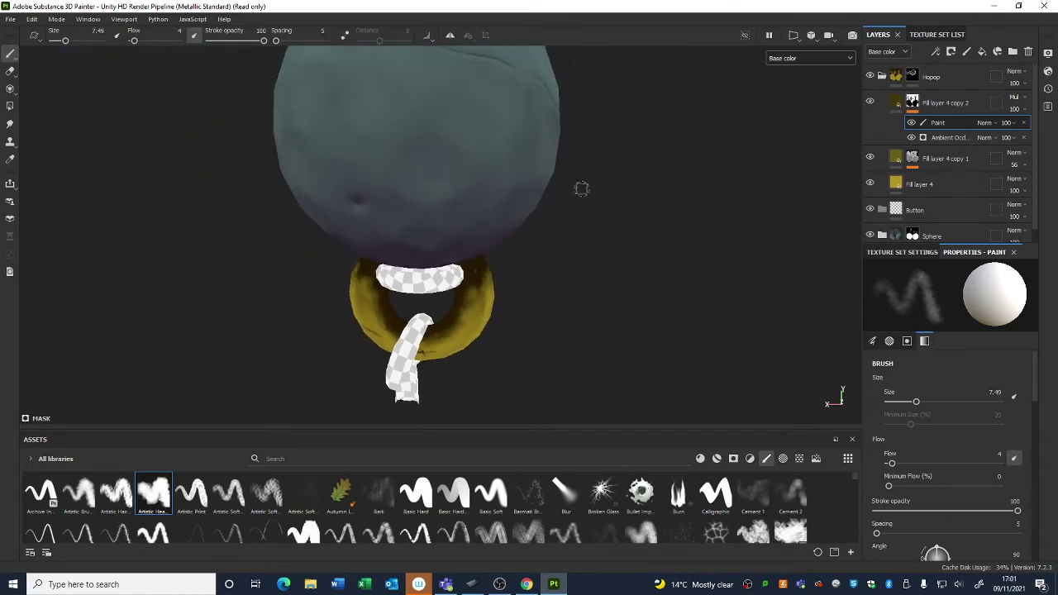
left_click_drag(581, 189, 625, 281, "alt")
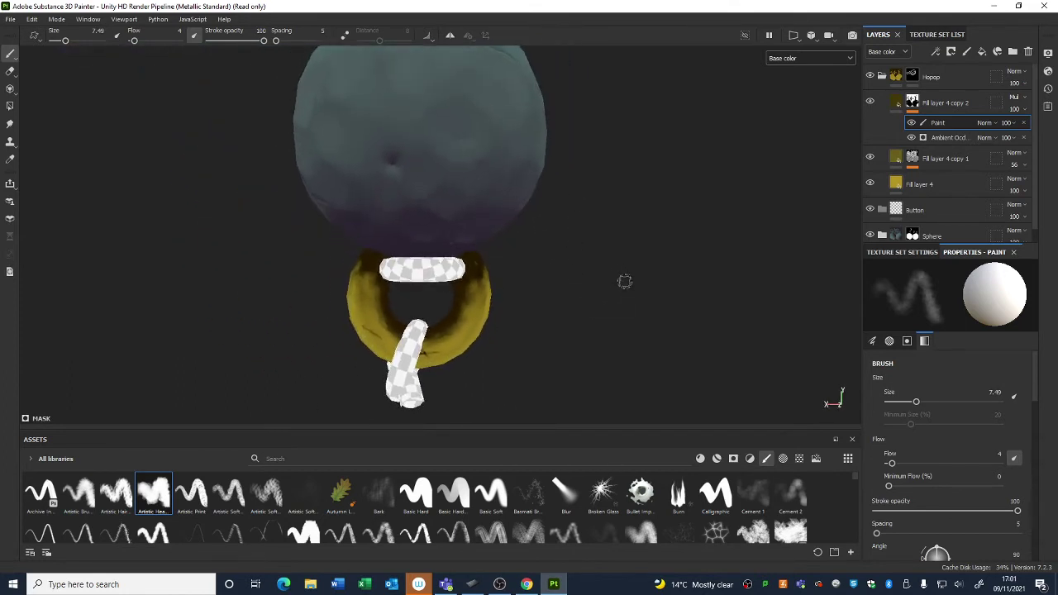
scroll(393, 267, "up", 5)
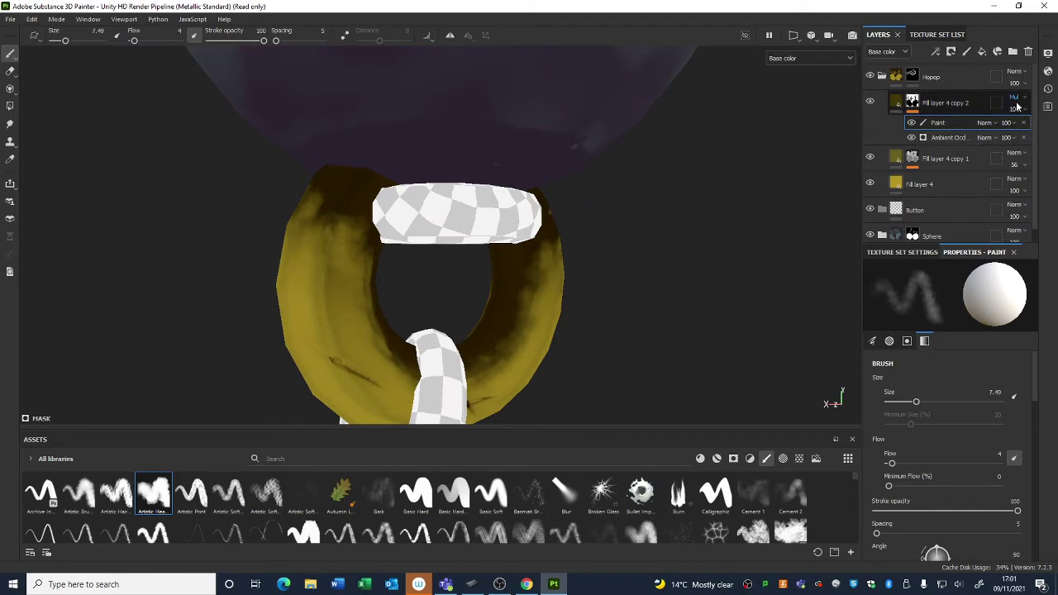
left_click(1015, 108)
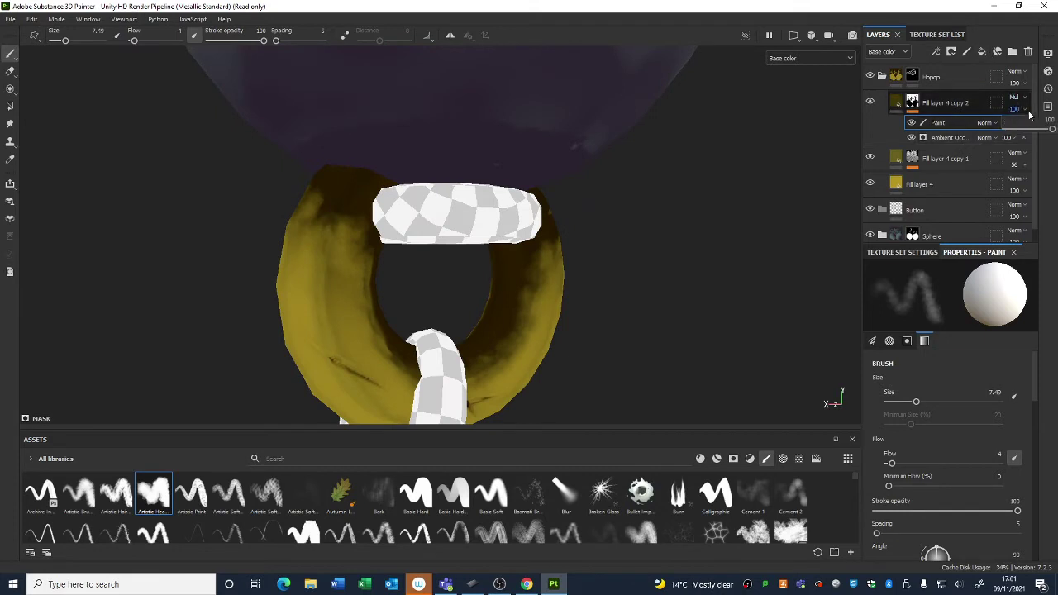
left_click_drag(1052, 132, 1048, 131)
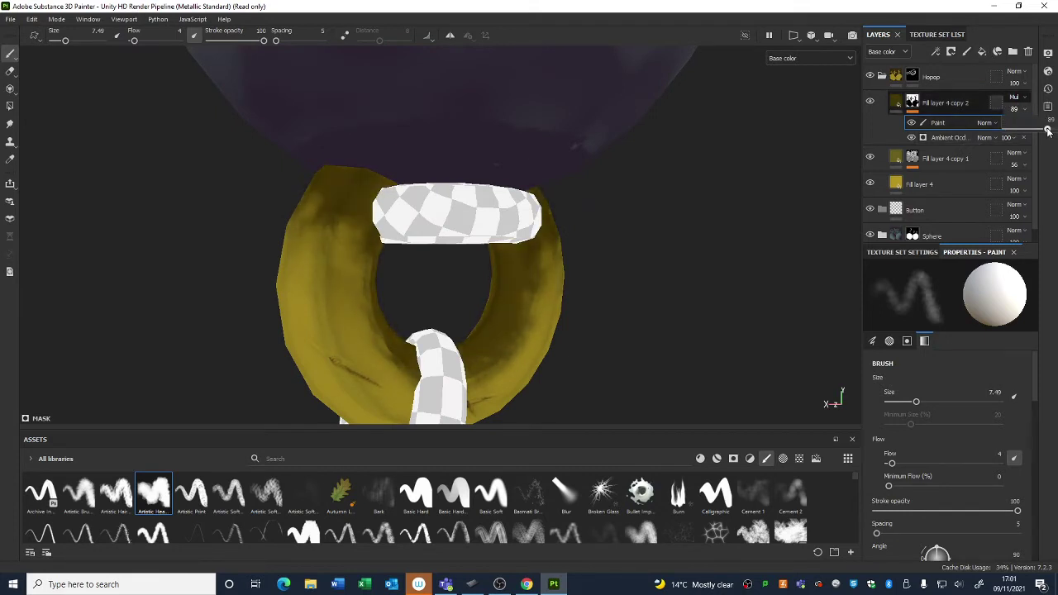
right_click_drag(551, 274, 406, 51, "alt")
middle_click_drag(652, 239, 558, 260, "alt")
right_click_drag(557, 260, 576, 295, "alt")
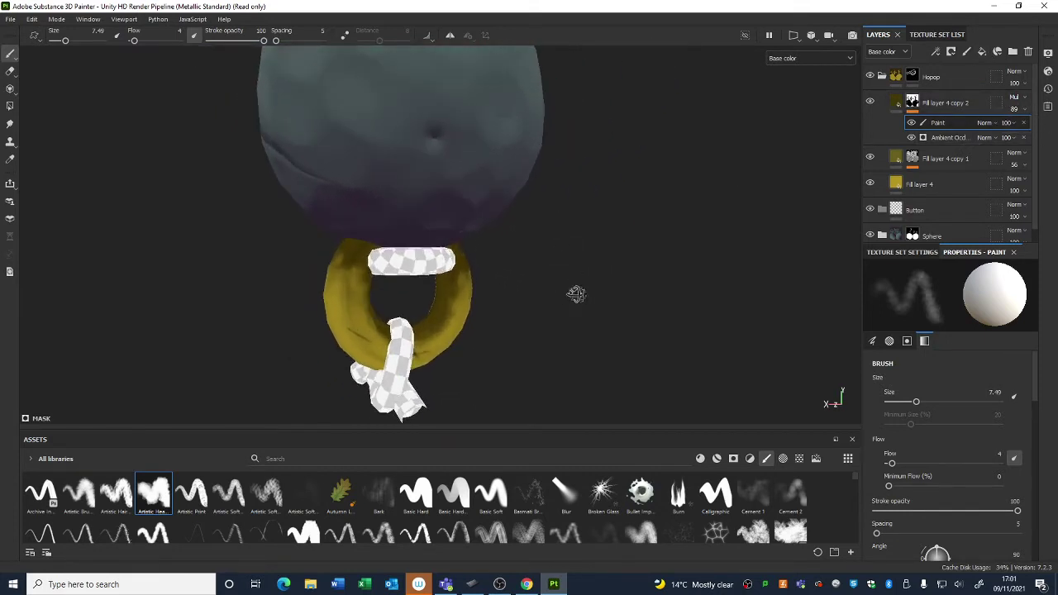
Add a fill layer above Fill layer 4 copy 2 in the hoop folder, with only the color channel enabled
left_click(985, 91)
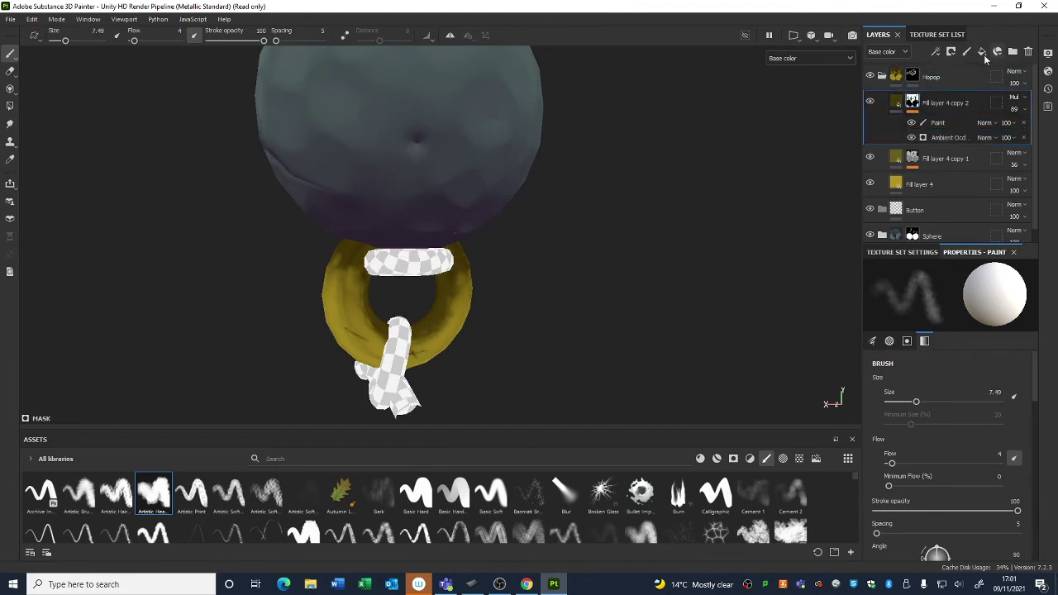
left_click(982, 51)
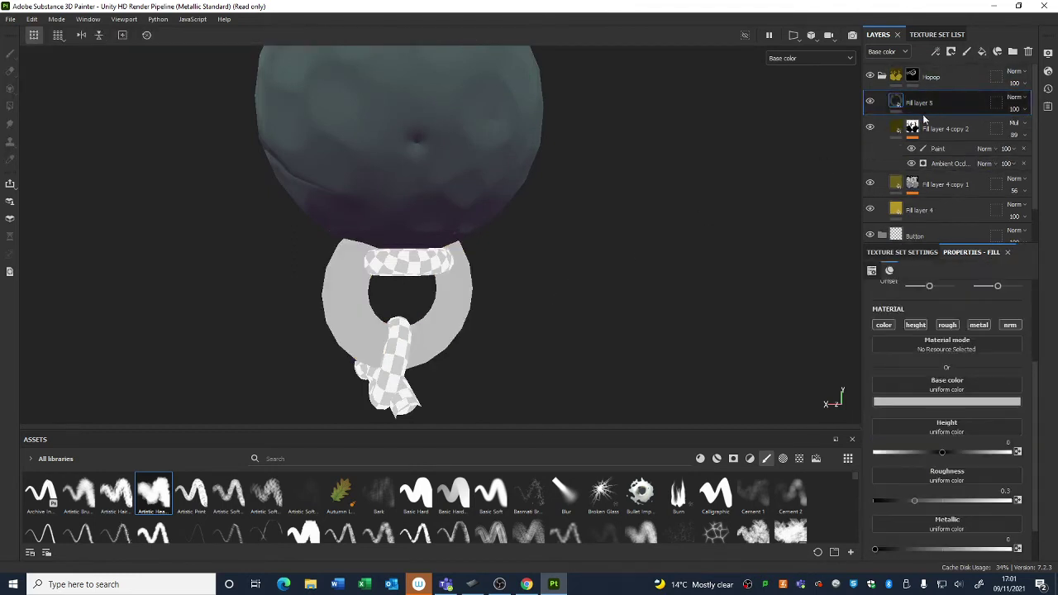
left_click(915, 325)
left_click(947, 325)
left_click(1010, 326)
left_click(984, 325)
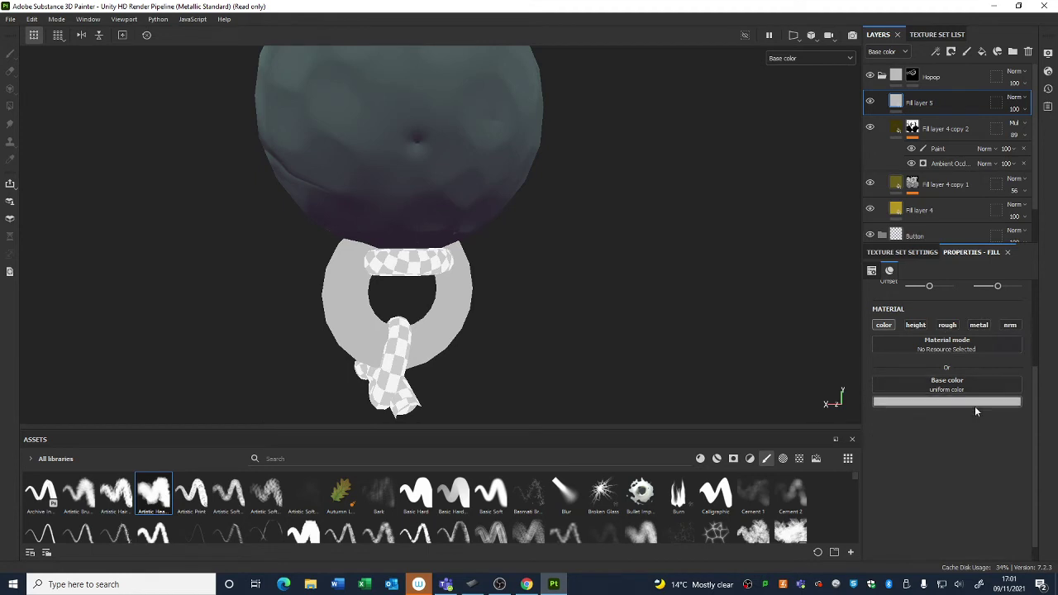
Set the base color of Fill layer 5 to dark brown 372c22
left_click(975, 402)
left_click(928, 509)
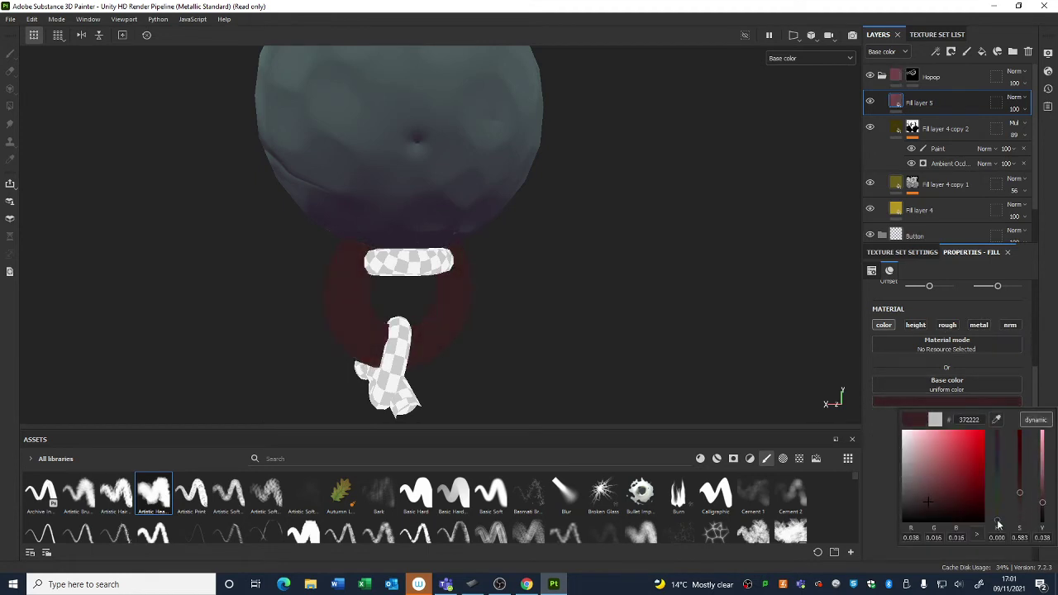
left_click(1000, 523)
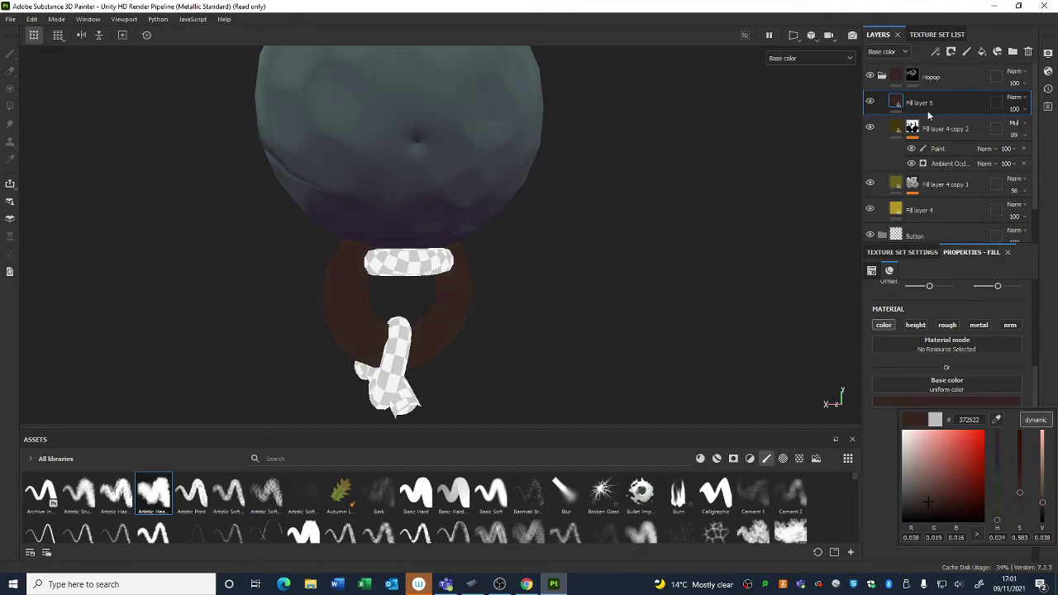
left_click_drag(997, 517, 999, 519)
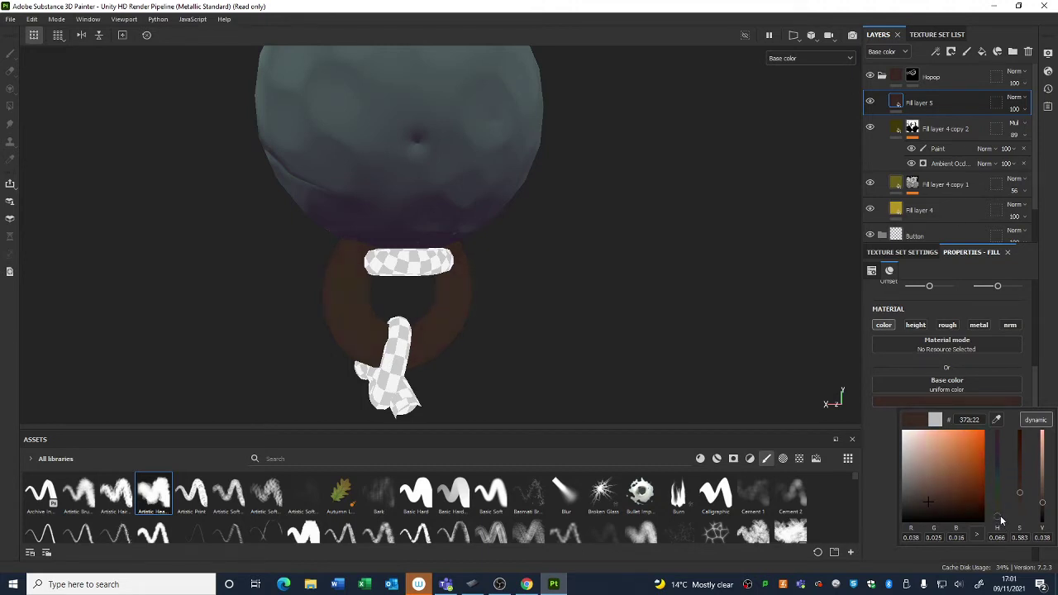
Add a black mask to Fill layer 5 and drive it with a World Space Normals generator
right_click(900, 107)
left_click(939, 124)
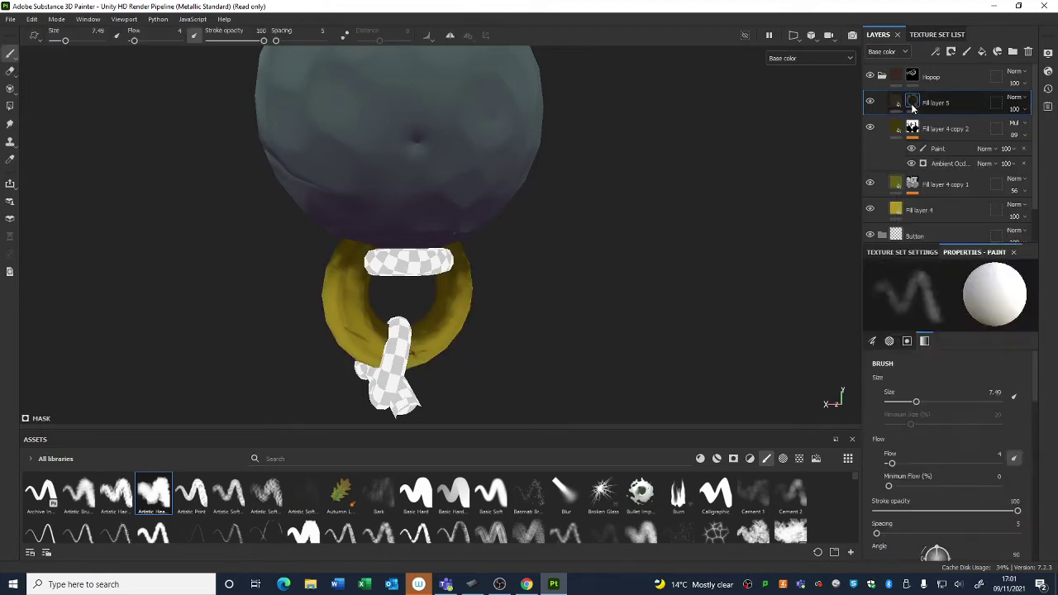
right_click(912, 104)
left_click(943, 457)
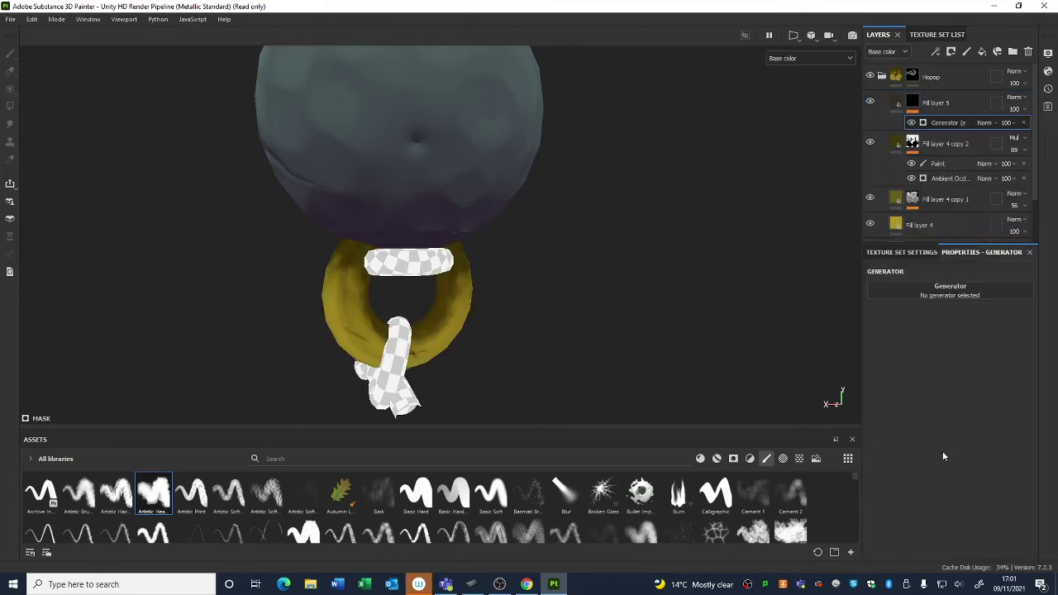
key("f")
left_click_drag(473, 129, 620, 165, "alt")
middle_click_drag(652, 229, 642, 165, "alt")
scroll(676, 293, "up", 3)
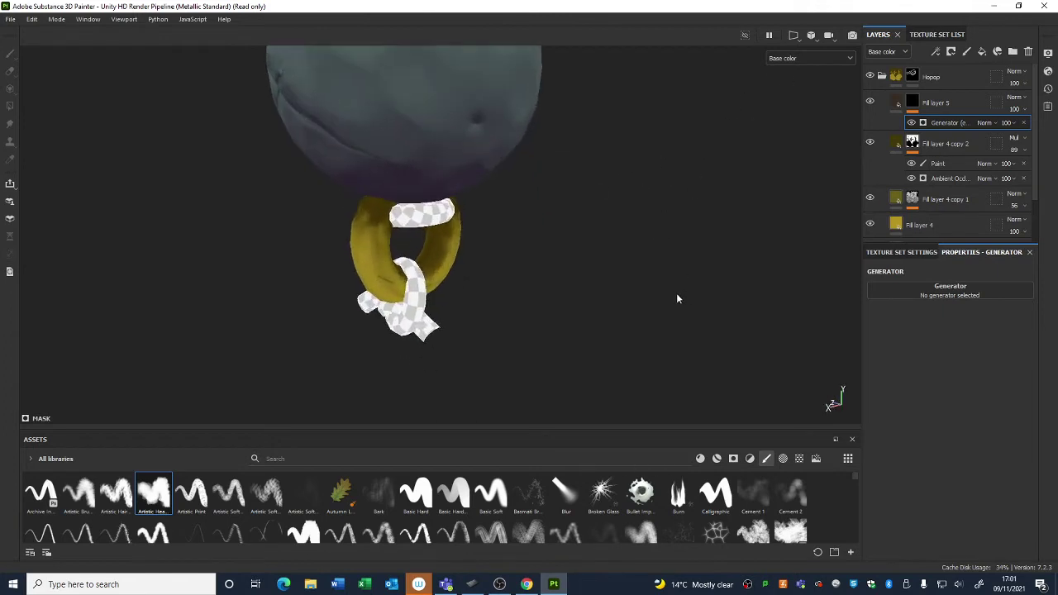
left_click_drag(676, 292, 569, 283, "alt")
scroll(569, 284, "up", 1)
left_click(992, 294)
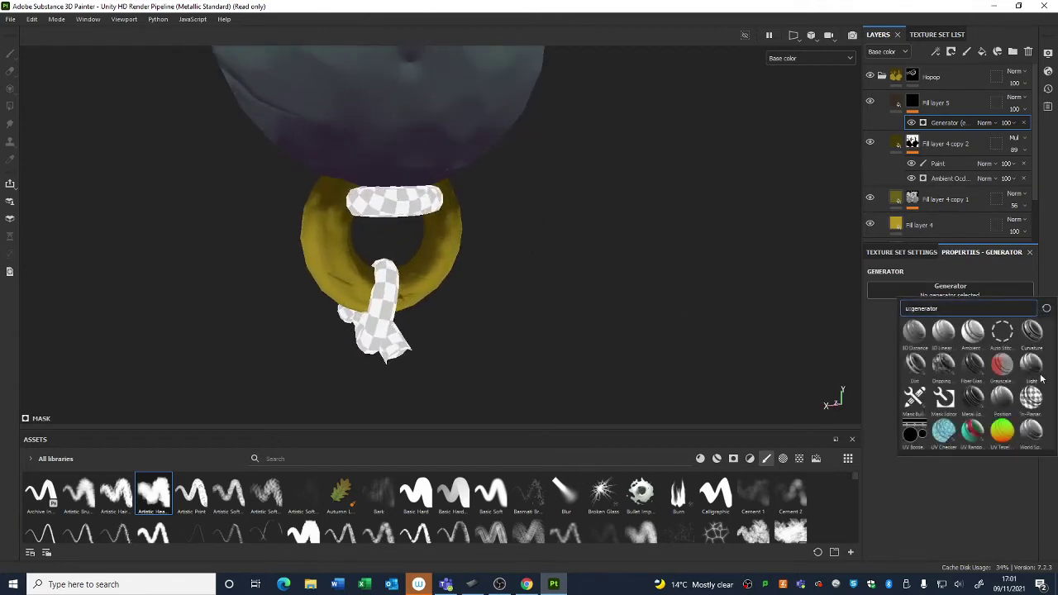
left_click(1030, 432)
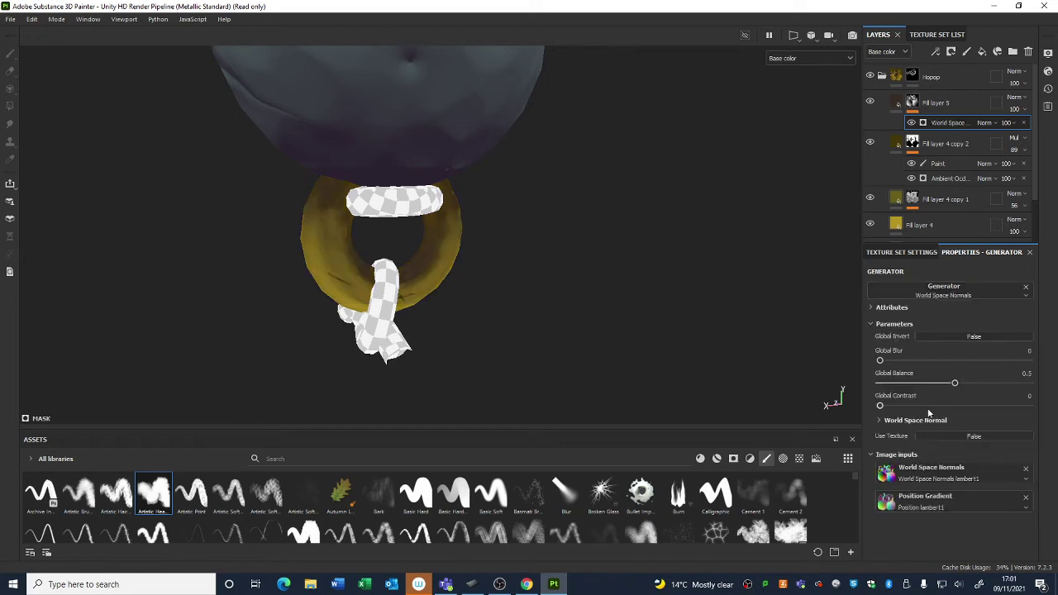
Set the World Space Normals generator's Global Balance to 0.42 and Global Invert to True
mouse_move(955, 383)
left_mouse_down()
mouse_move(928, 382)
mouse_move(955, 383)
mouse_move(943, 386)
left_mouse_up()
left_click(955, 338)
scroll(453, 241, "down", 3)
left_click_drag(365, 267, 342, 243, "alt")
scroll(468, 256, "up", 1)
left_click_drag(476, 291, 509, 290, "alt")
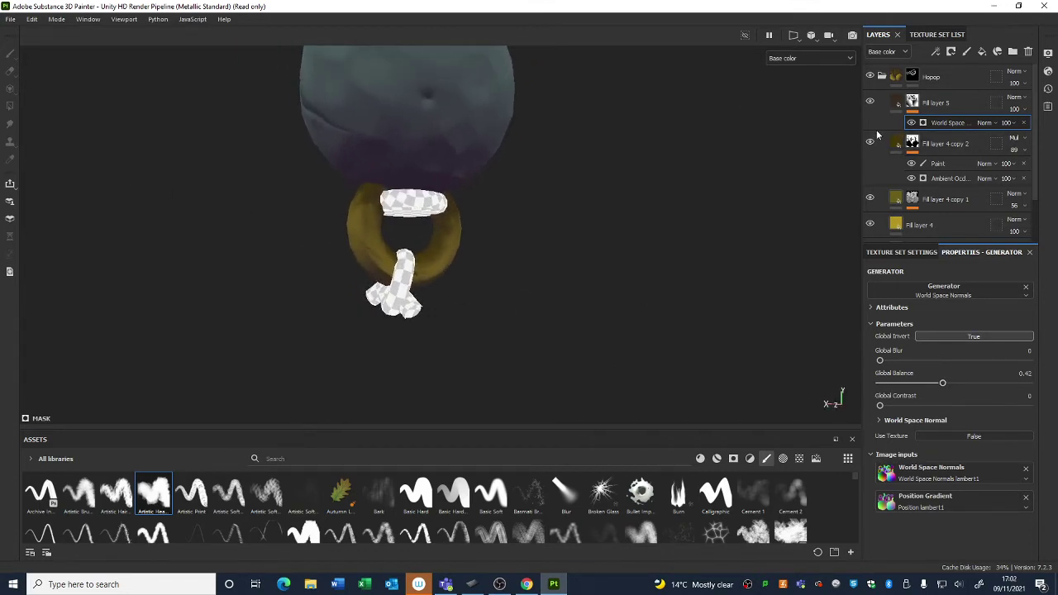
Shift the hue of Fill layer 5's base color to dark purple 282237
left_click_drag(595, 178, 580, 279, "alt")
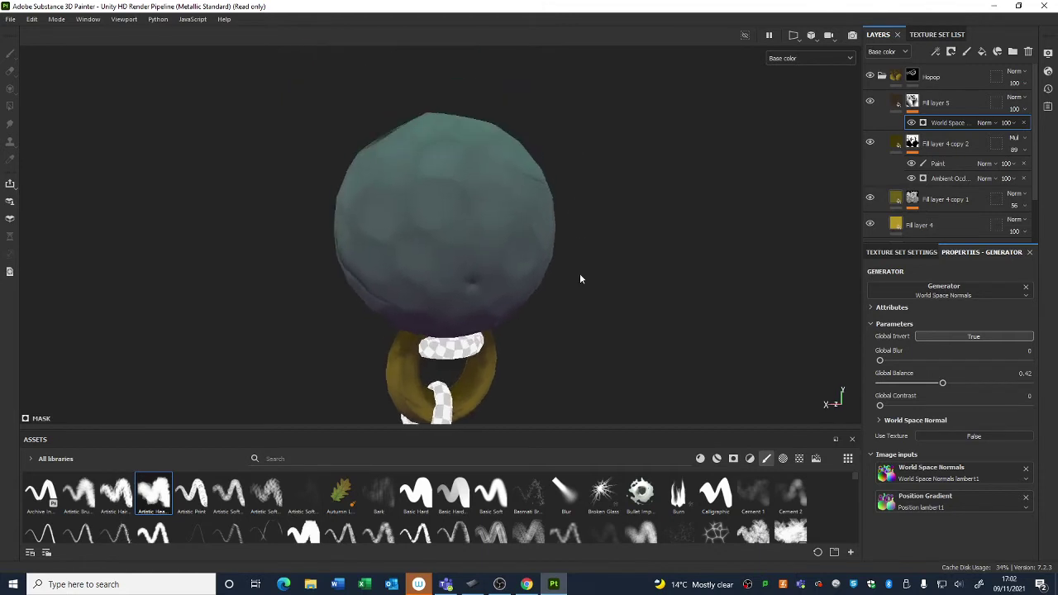
left_click_drag(464, 249, 496, 165, "alt")
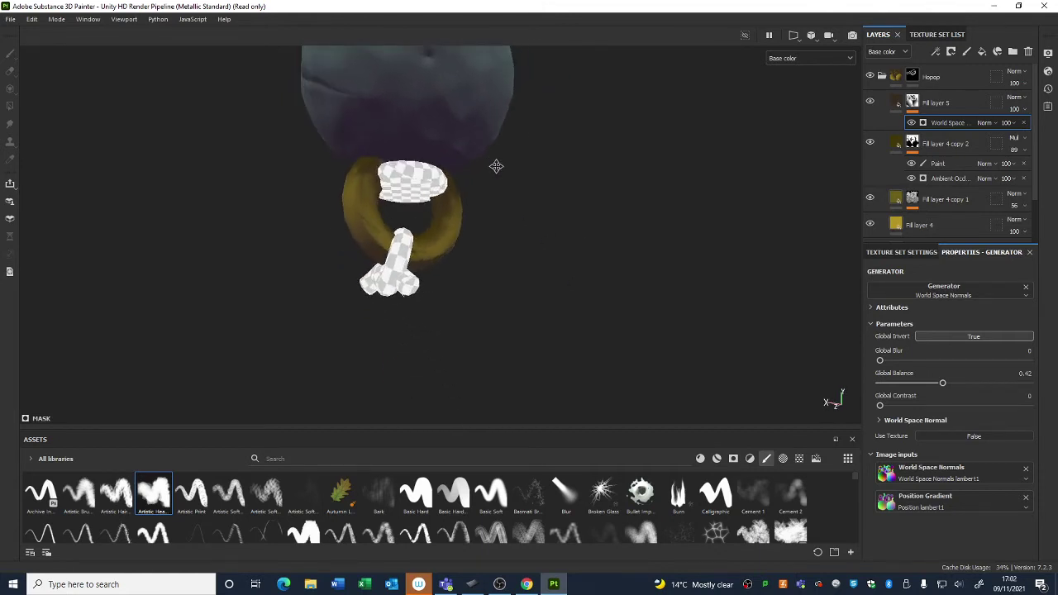
right_click_drag(496, 165, 534, 215, "alt")
middle_click_drag(533, 215, 544, 203, "alt")
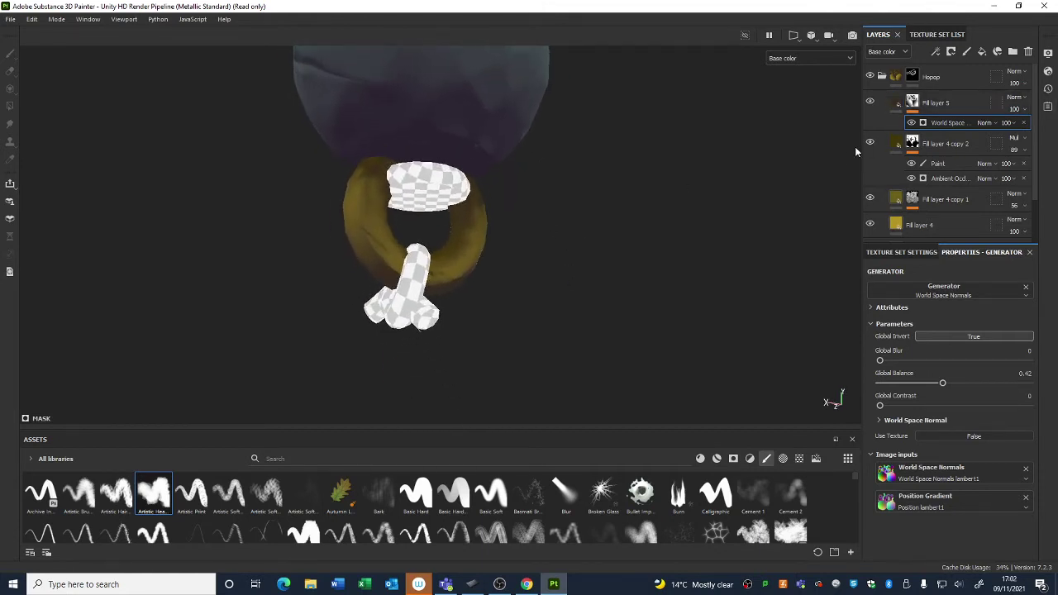
left_click_drag(746, 336, 641, 172, "alt")
left_click(941, 102)
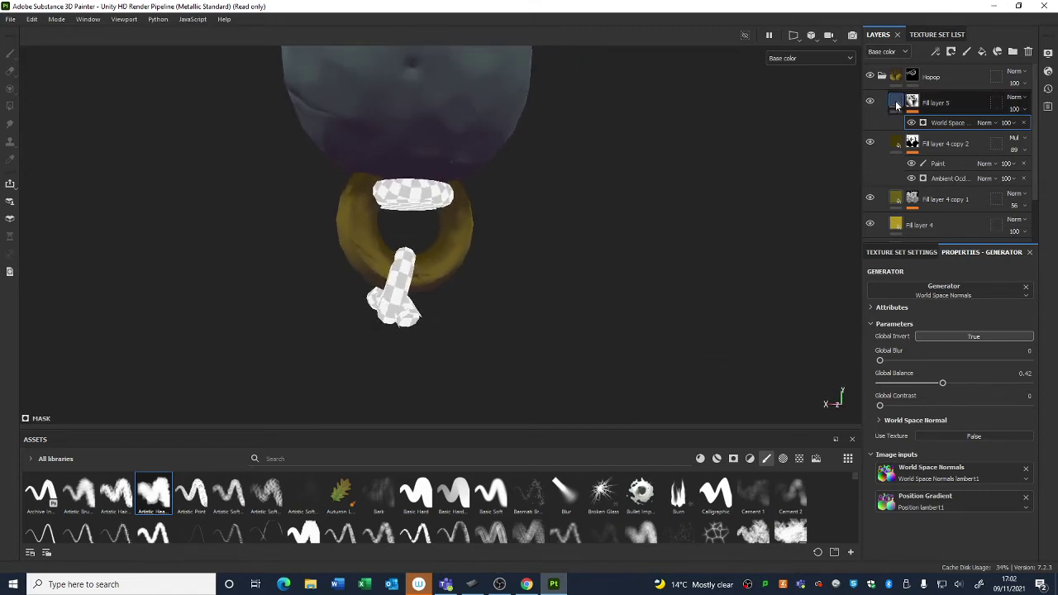
left_click(936, 402)
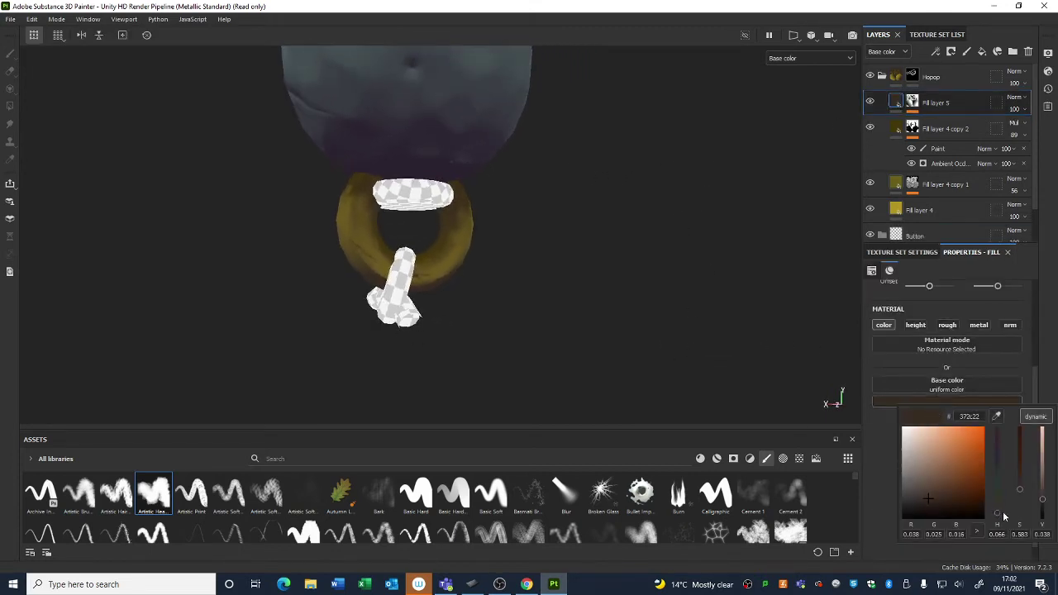
left_click_drag(1001, 514, 1006, 458)
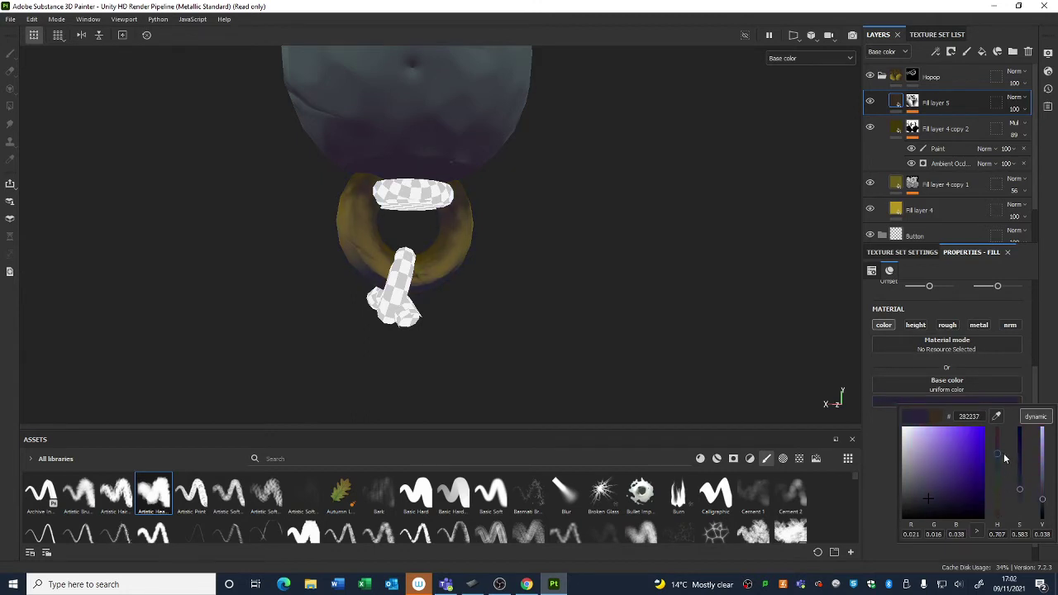
Examine the purple underside shading on the hoop against the sphere from several angles and distances
scroll(376, 124, "down", 3)
middle_click_drag(537, 200, 571, 312, "alt")
left_click_drag(571, 313, 621, 246, "alt")
middle_click_drag(621, 247, 629, 211, "alt")
scroll(456, 147, "up", 3)
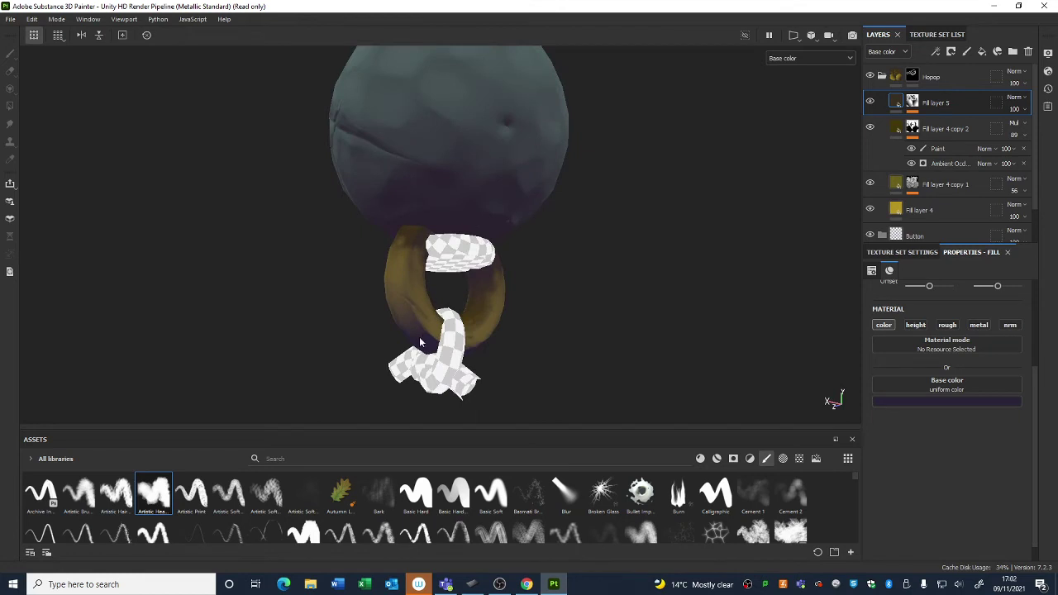
scroll(420, 342, "down", 3)
left_click_drag(538, 231, 655, 276, "alt")
left_click_drag(639, 335, 631, 325, "alt")
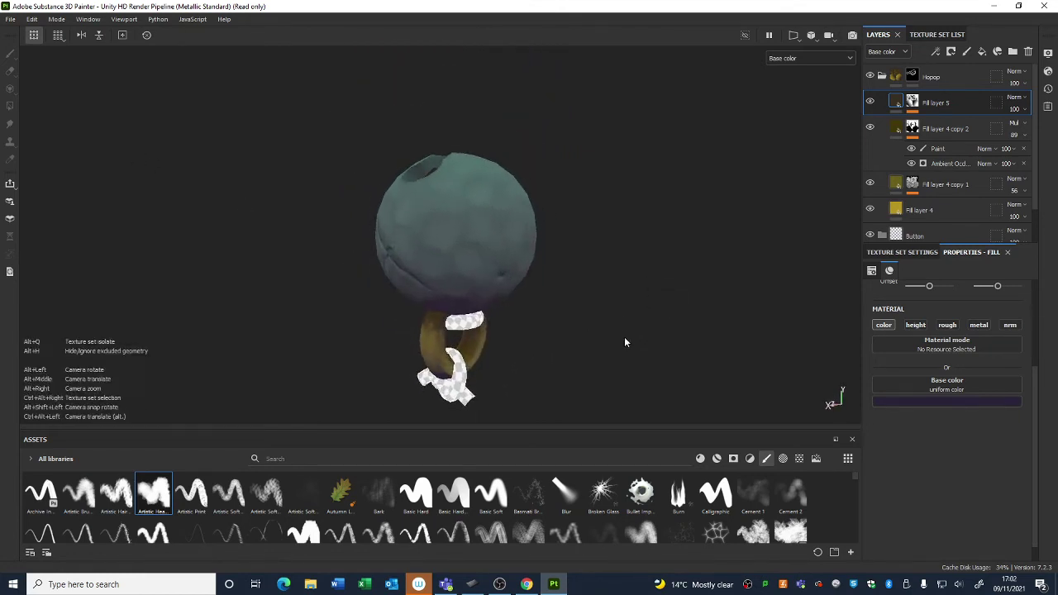
middle_click_drag(624, 337, 592, 264, "alt")
right_click_drag(592, 264, 626, 330, "alt")
left_click_drag(625, 330, 562, 300, "alt")
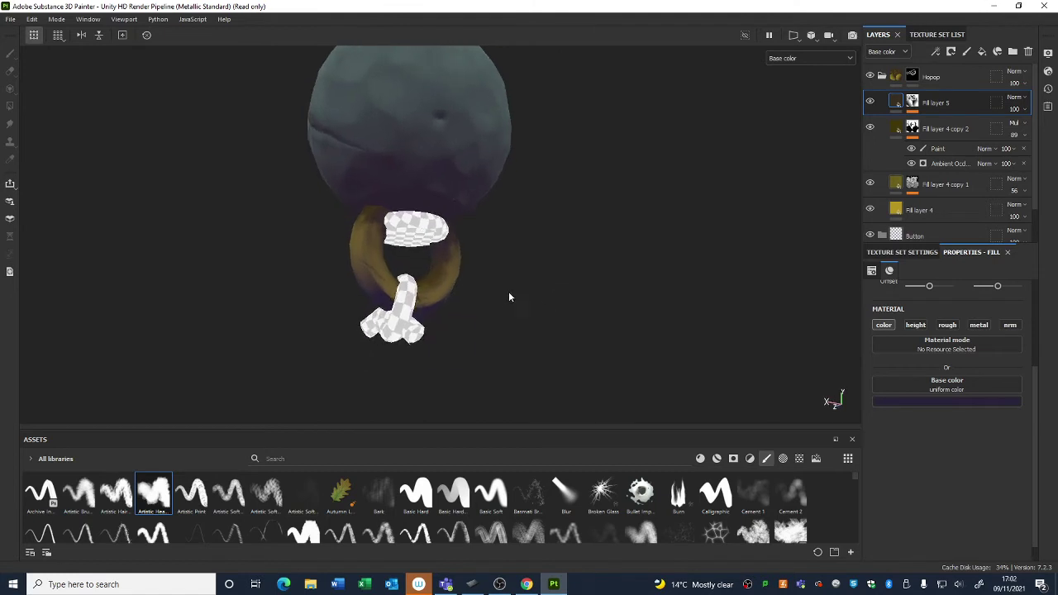
left_click_drag(468, 159, 623, 295, "alt")
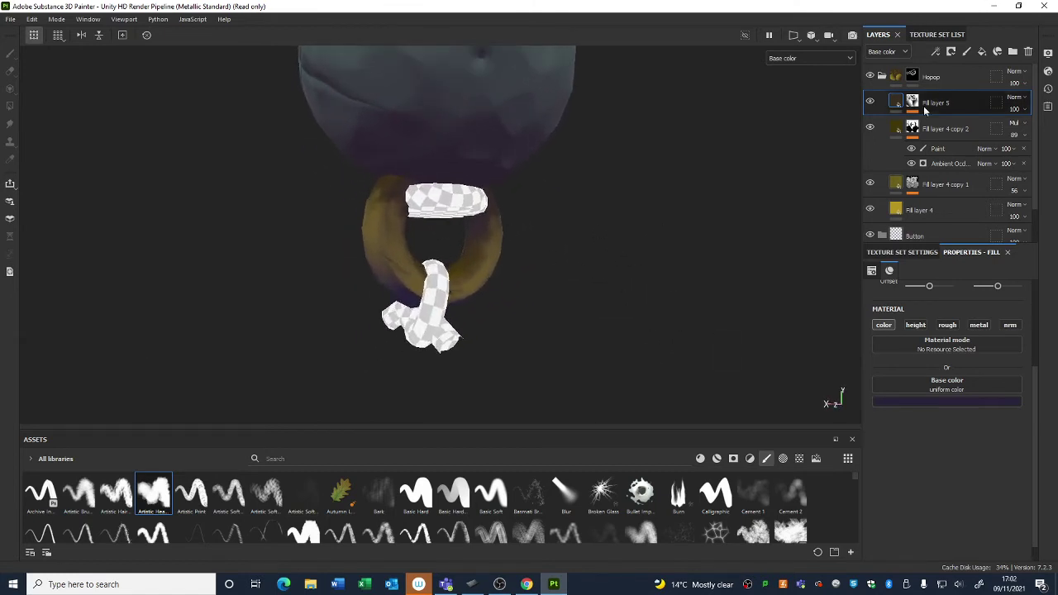
Add another fill layer above Fill layer 5, leaving only its color channel active
left_click(982, 52)
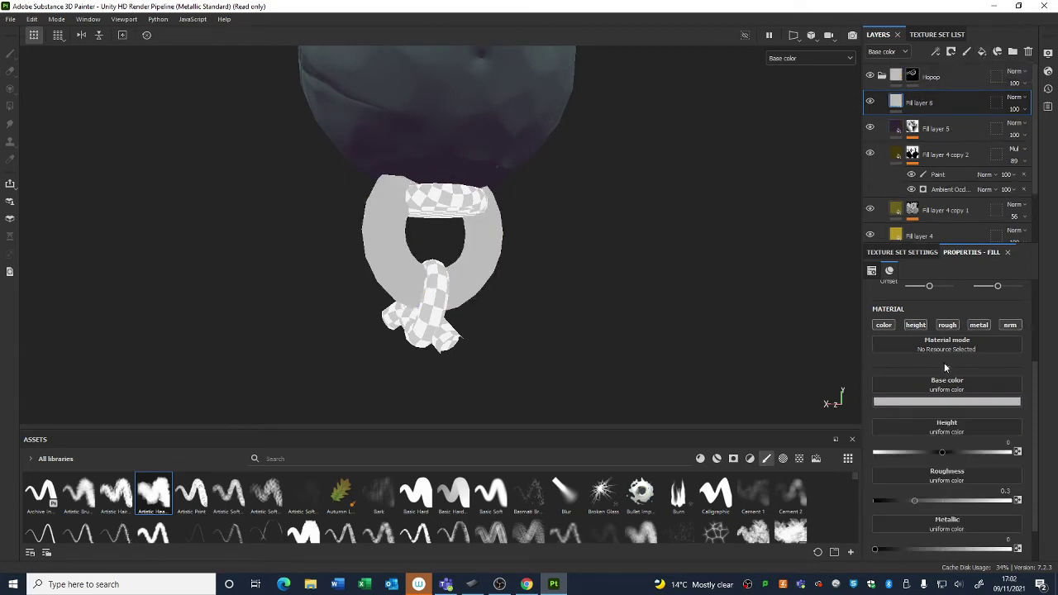
left_click(915, 324)
left_click(948, 325)
left_click(978, 324)
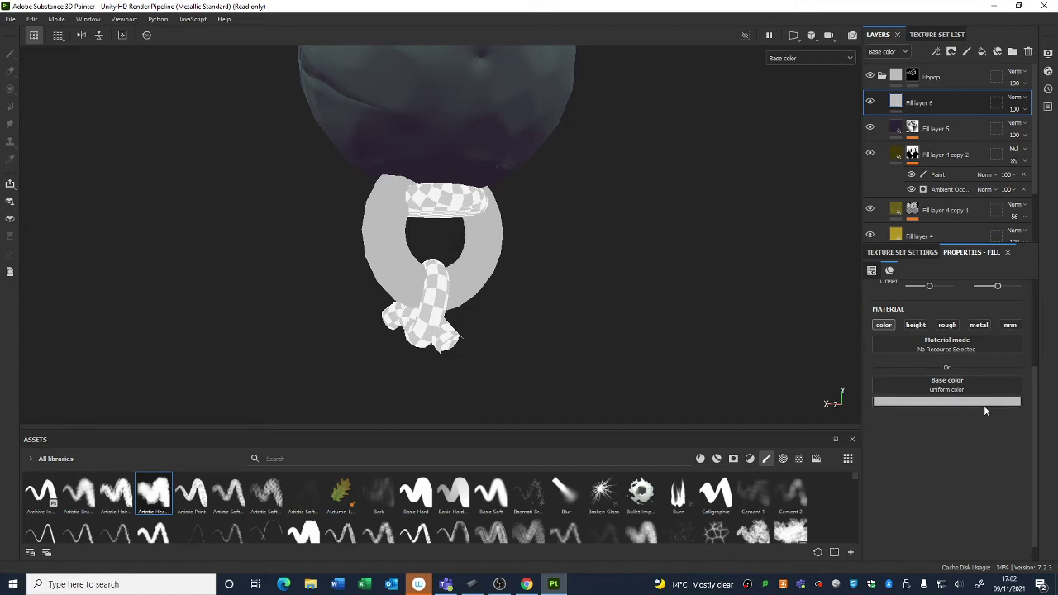
Set Fill layer 6's base color to pale green cae0b4
left_click(984, 403)
left_click_drag(974, 495, 938, 448)
left_click(1000, 492)
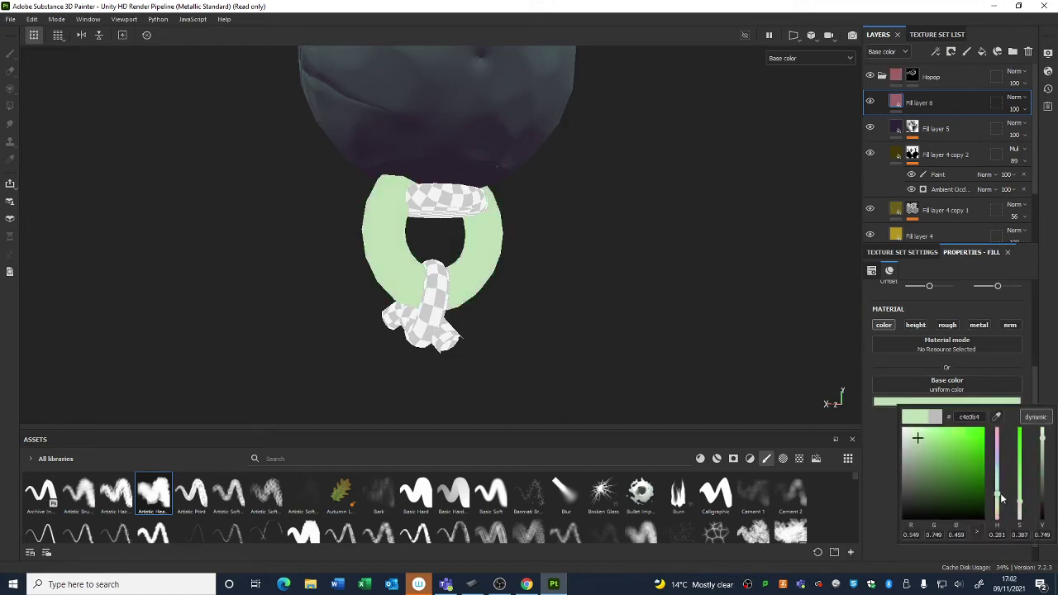
Add a black mask to Fill layer 6 and drive it with a World Space Normals generator
right_click(914, 95)
left_click(942, 115)
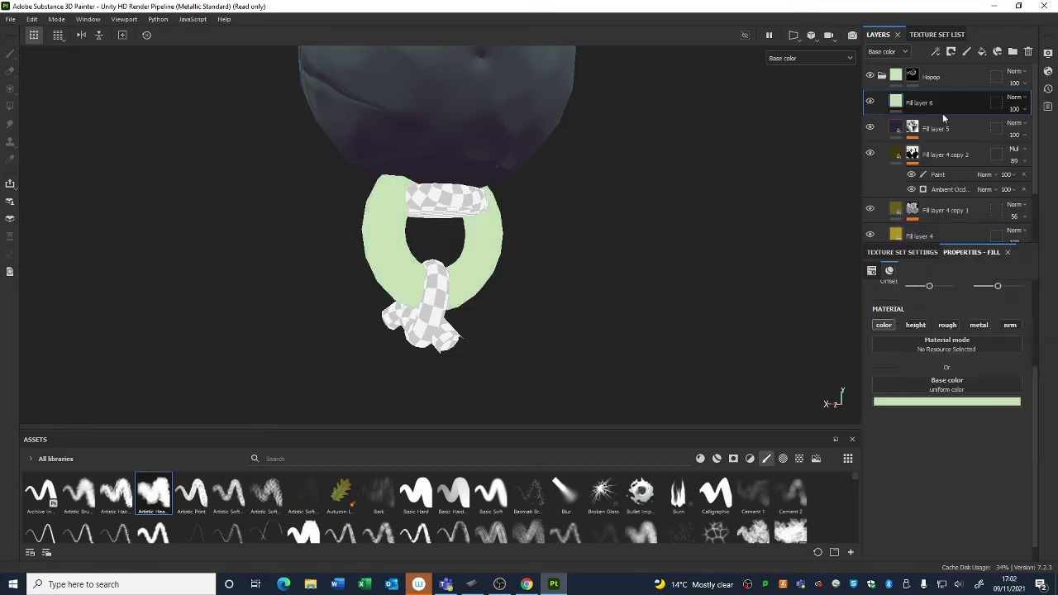
right_click(912, 101)
left_click(962, 456)
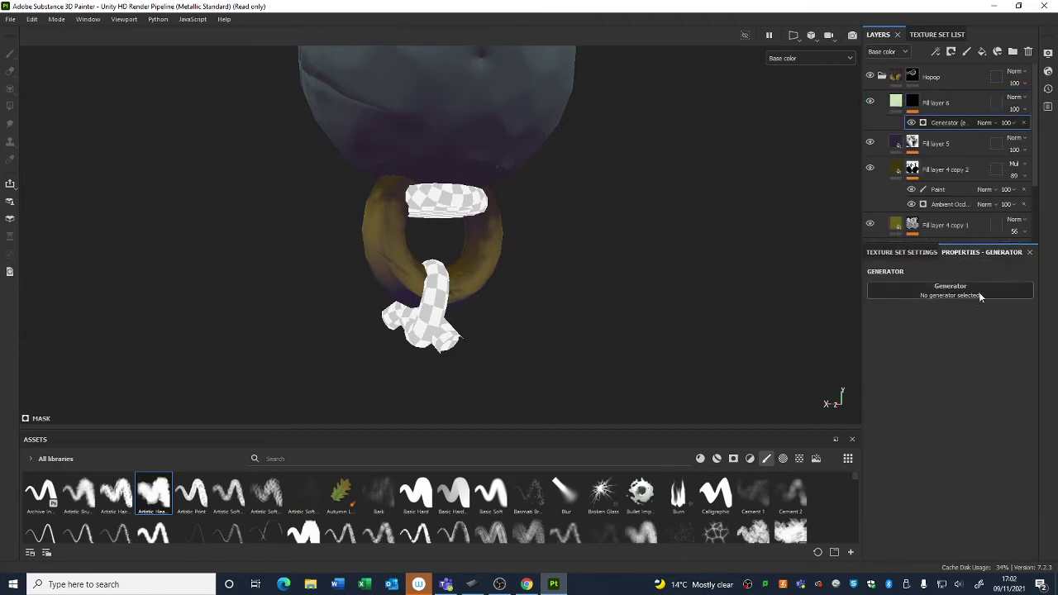
left_click(980, 294)
left_click(1000, 423)
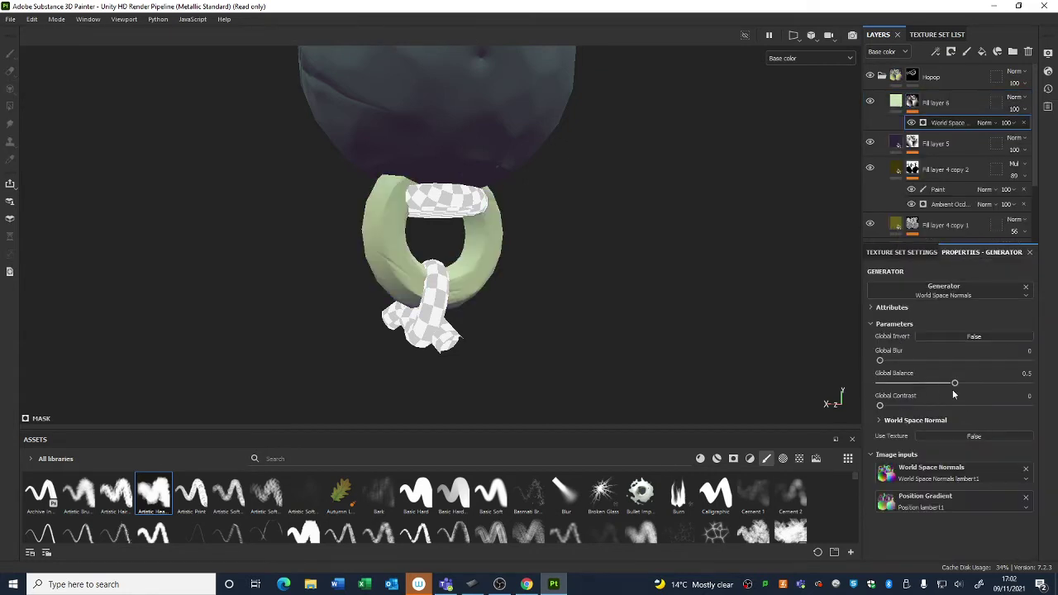
Set the generator's Global Balance to 0.27, Top To Bottom to 0.73, Right to Left to 0.16 and Front to Back to 0.52
left_click_drag(955, 383, 920, 387)
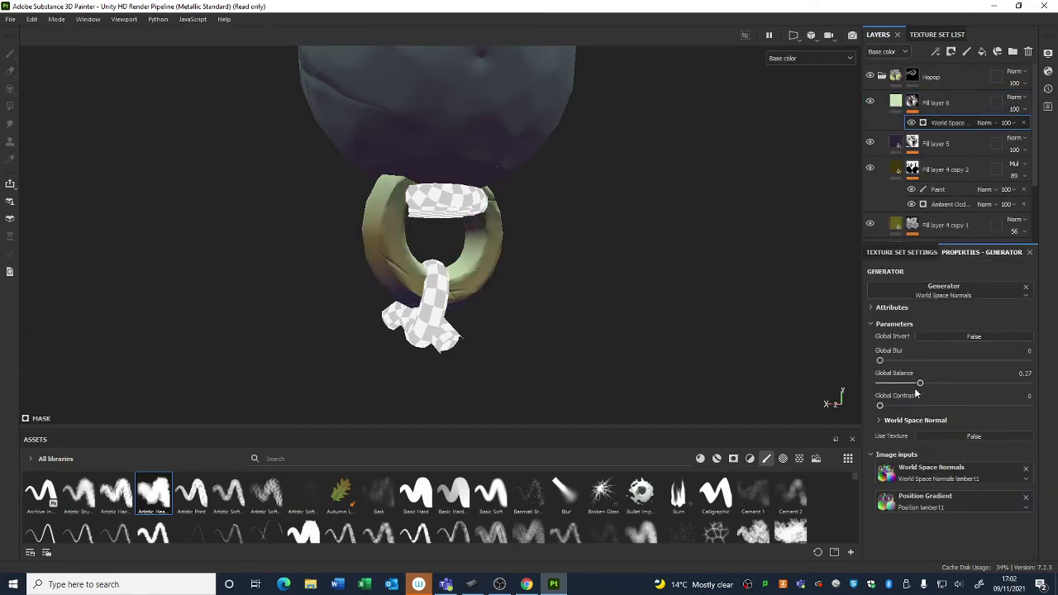
left_click(880, 420)
scroll(952, 471, "down", 3)
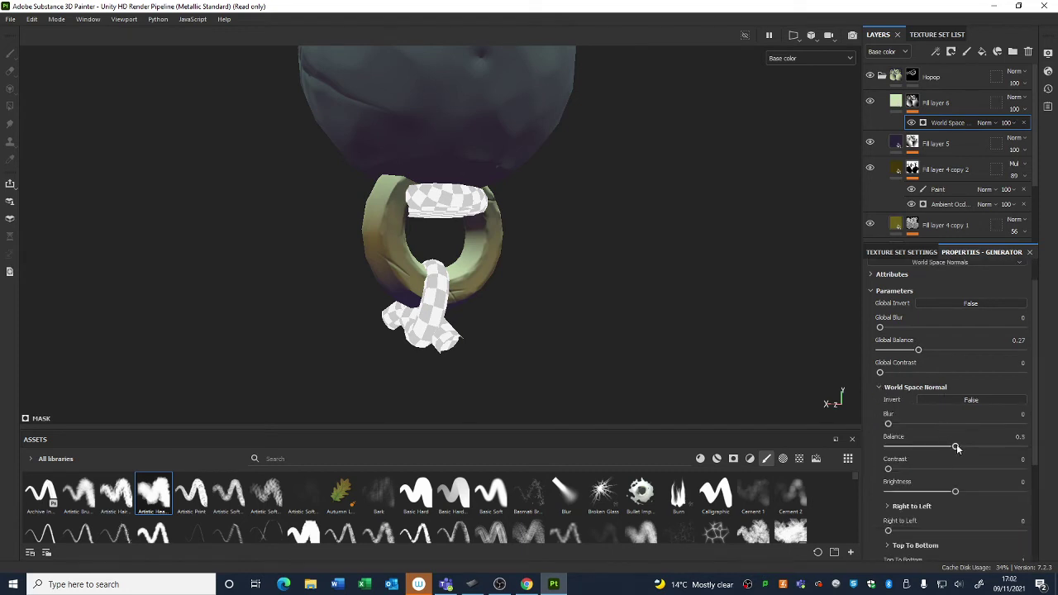
left_click_drag(1023, 503, 988, 505)
left_click_drag(889, 464, 910, 467)
left_click_drag(888, 544, 964, 543)
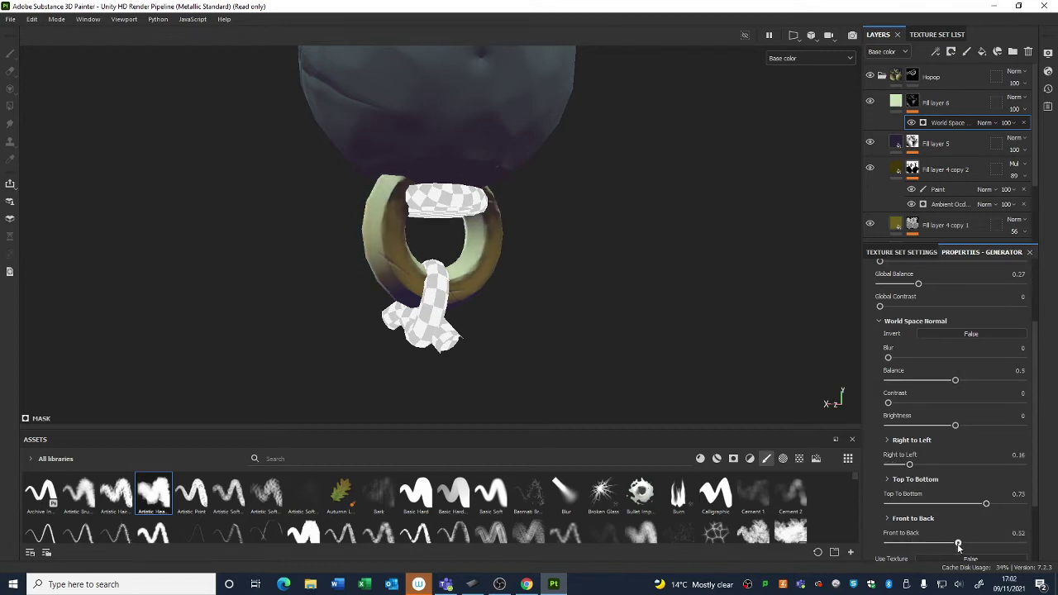
Reduce the generator's Front to Back to 0.28 and Right to Left to 0.04, checking the hoop from both sides
left_click_drag(478, 286, 571, 285, "alt")
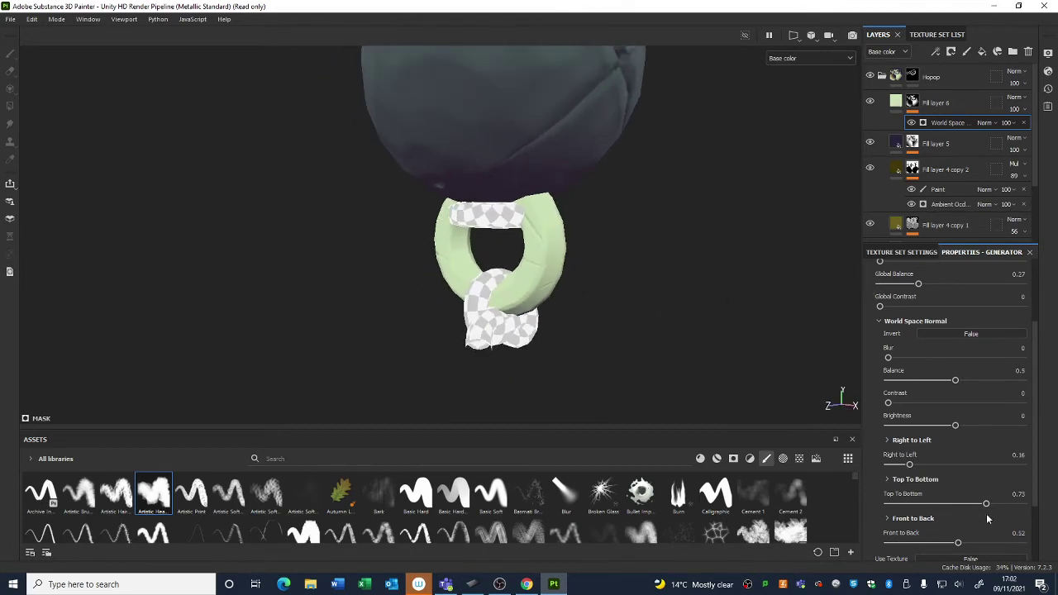
left_click_drag(958, 544, 936, 544)
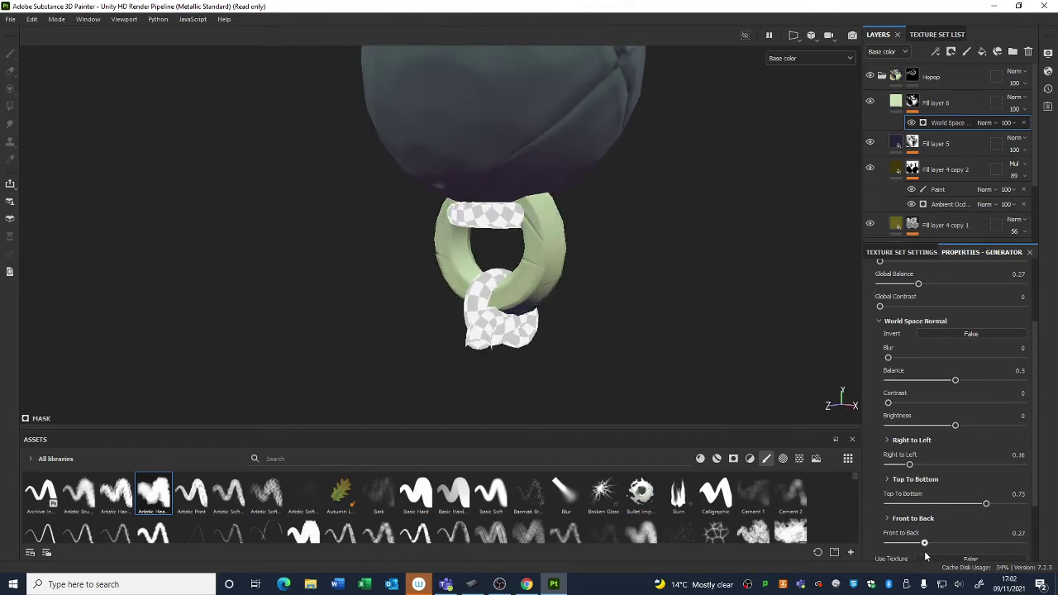
left_click_drag(910, 465, 893, 465)
left_click_drag(496, 264, 256, 270, "alt")
left_click_drag(526, 284, 430, 272, "alt")
scroll(583, 204, "down", 3)
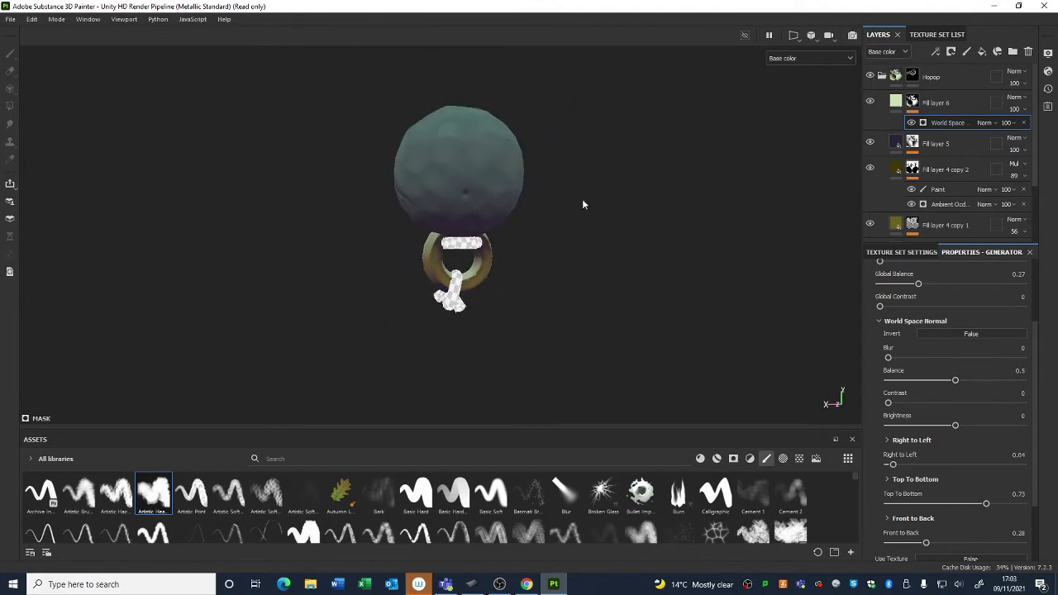
Change Fill layer 6's blend mode to Color dodge
scroll(589, 208, "up", 4)
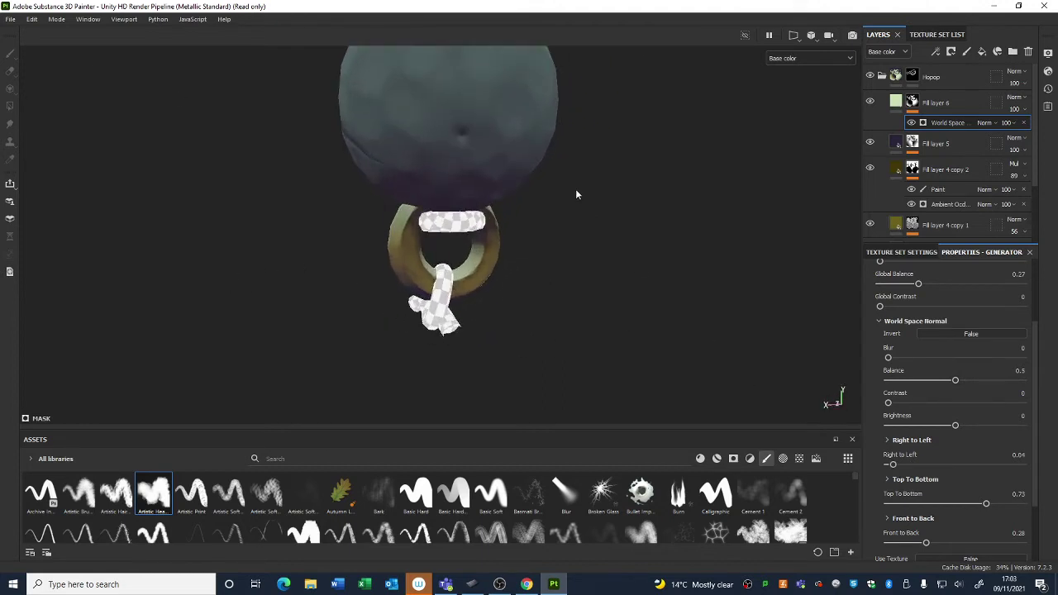
left_click(1015, 98)
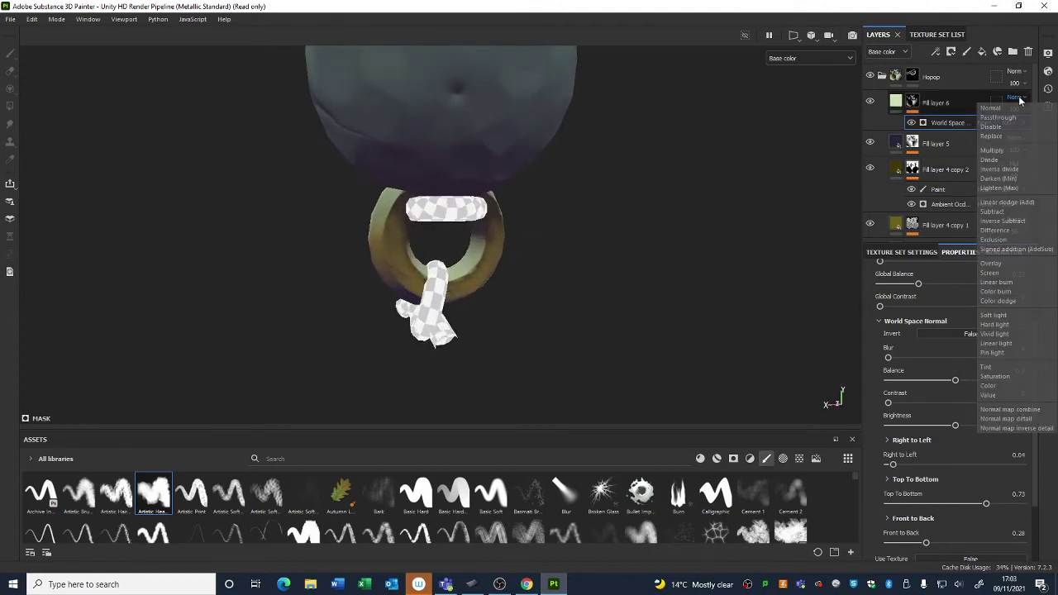
left_click(1016, 303)
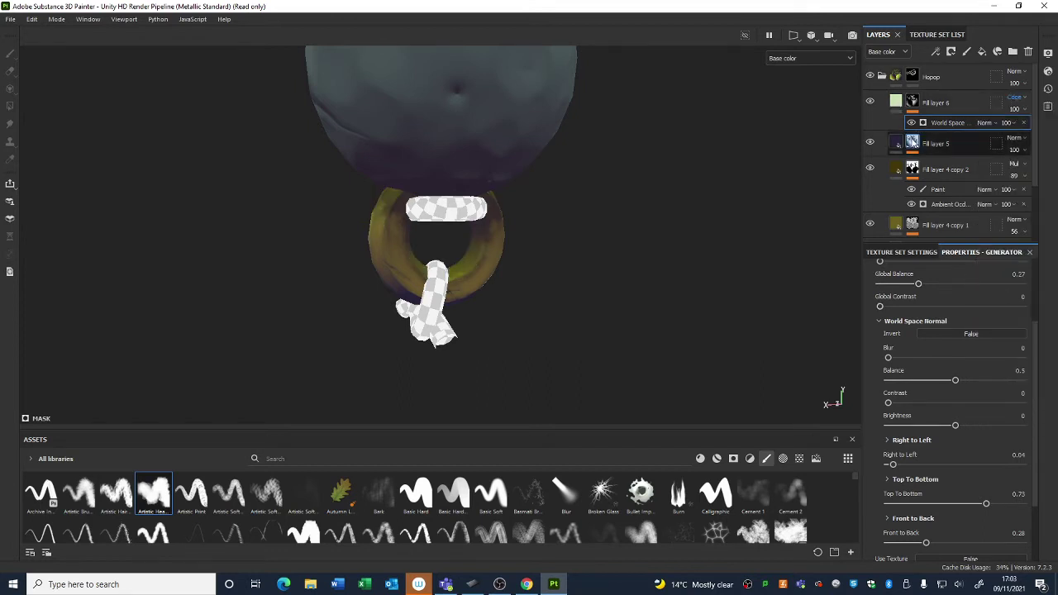
Shift Fill layer 6's base color to bright yellow f1ee62
left_click(896, 100)
left_click(980, 404)
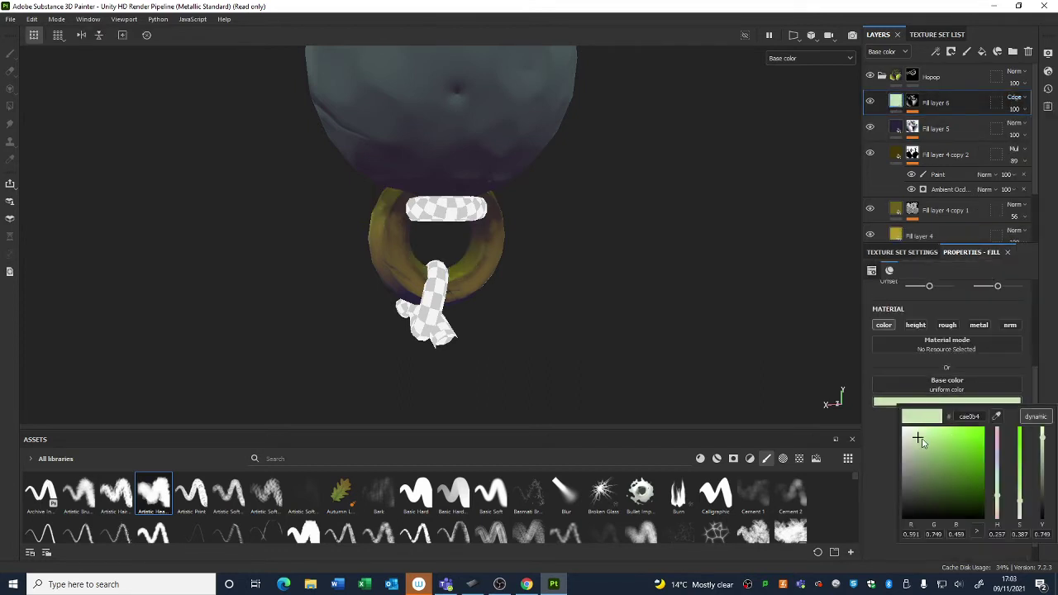
left_click_drag(925, 440, 940, 434)
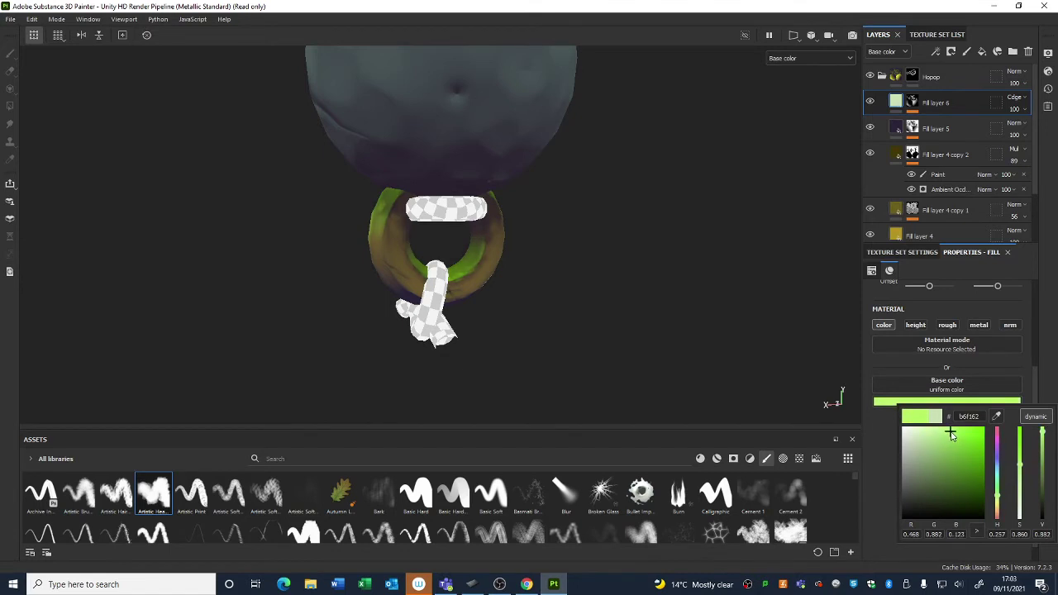
left_click(629, 267)
scroll(629, 266, "down", 3)
left_click(956, 401)
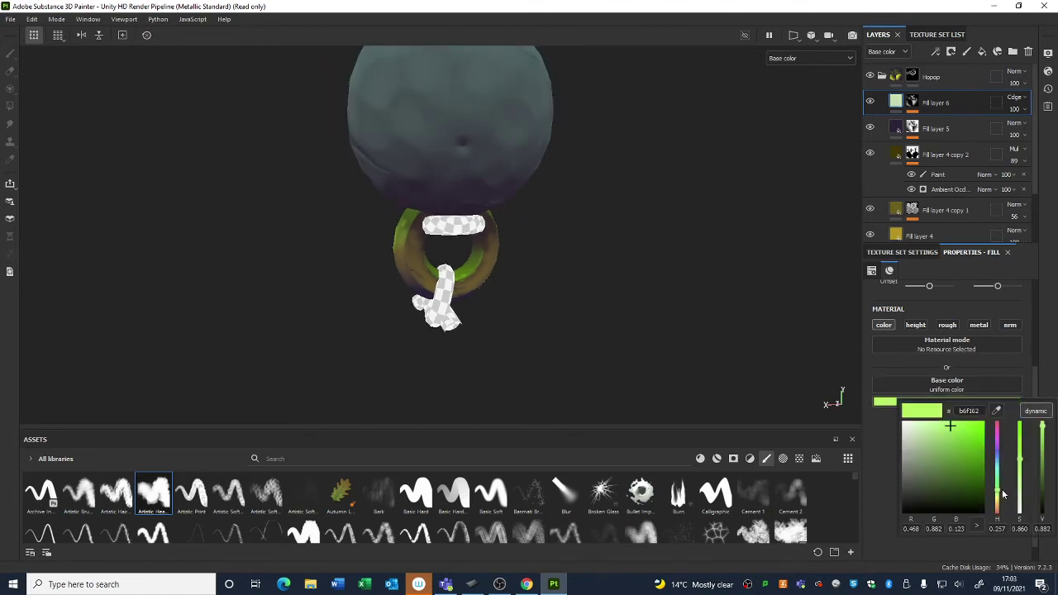
left_click_drag(998, 495, 999, 502)
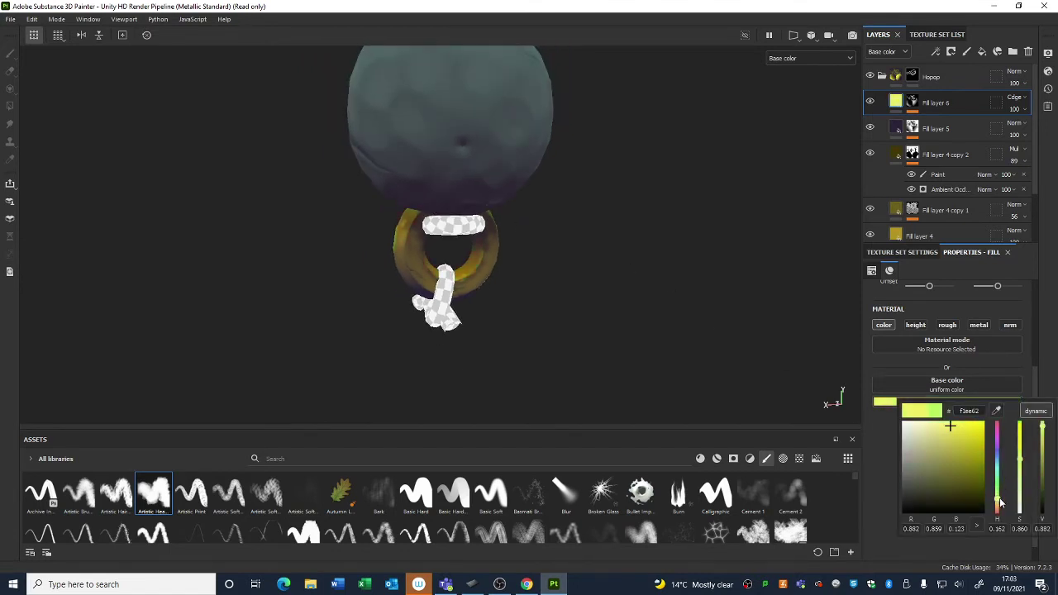
Examine the yellow highlights on the hoop from several angles and distances
scroll(476, 273, "down", 3)
left_click_drag(512, 247, 553, 284, "alt")
right_click_drag(463, 202, 624, 265, "alt")
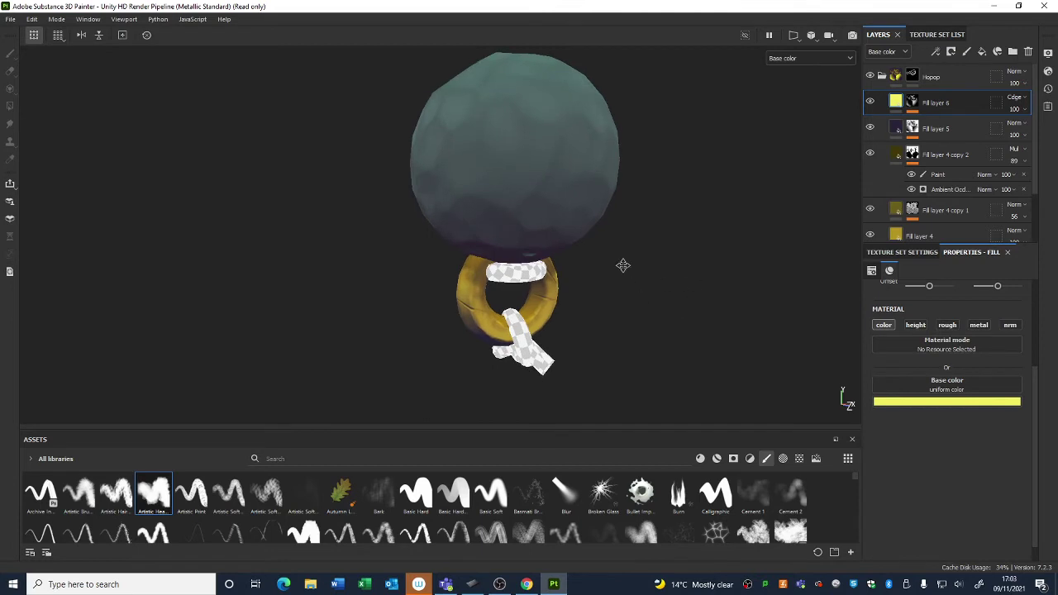
middle_click_drag(624, 265, 602, 228, "alt")
left_click_drag(625, 210, 652, 206, "alt")
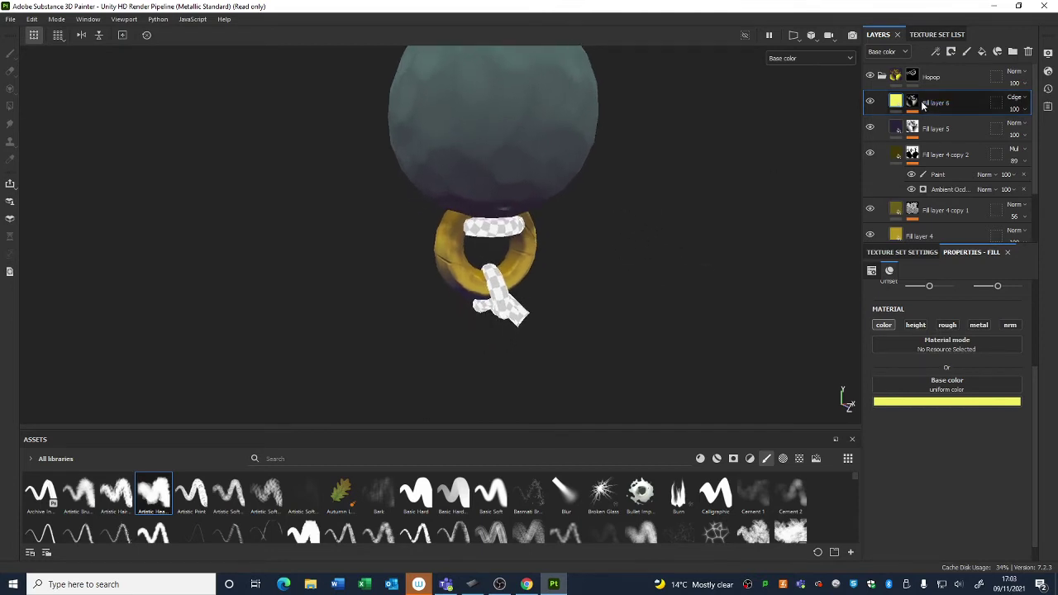
left_click_drag(590, 278, 686, 265, "alt")
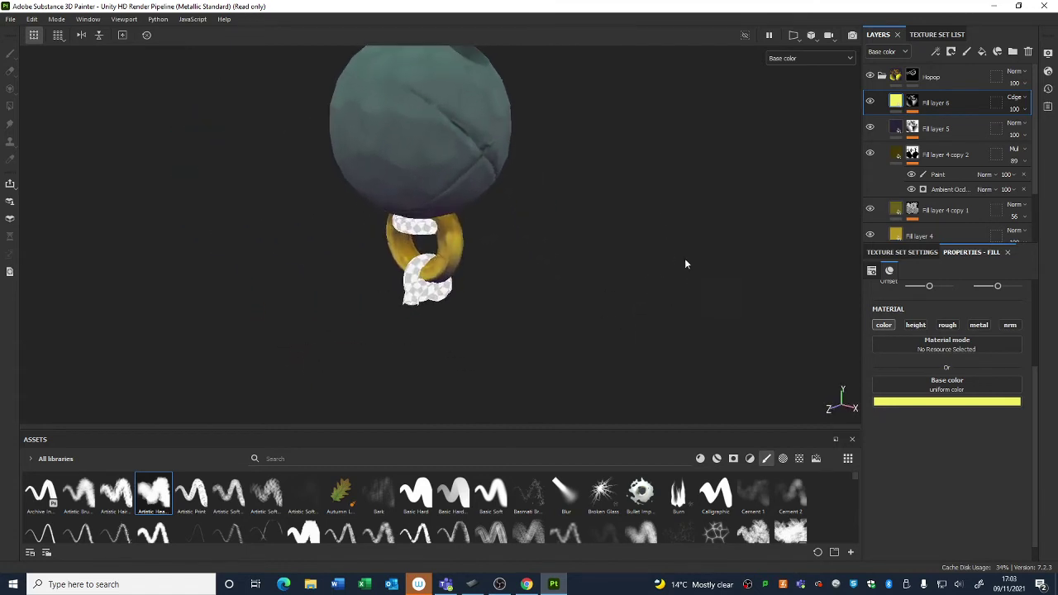
mouse_move(551, 232)
left_mouse_down("alt")
mouse_move(560, 217)
mouse_move(571, 227)
left_mouse_up("alt")
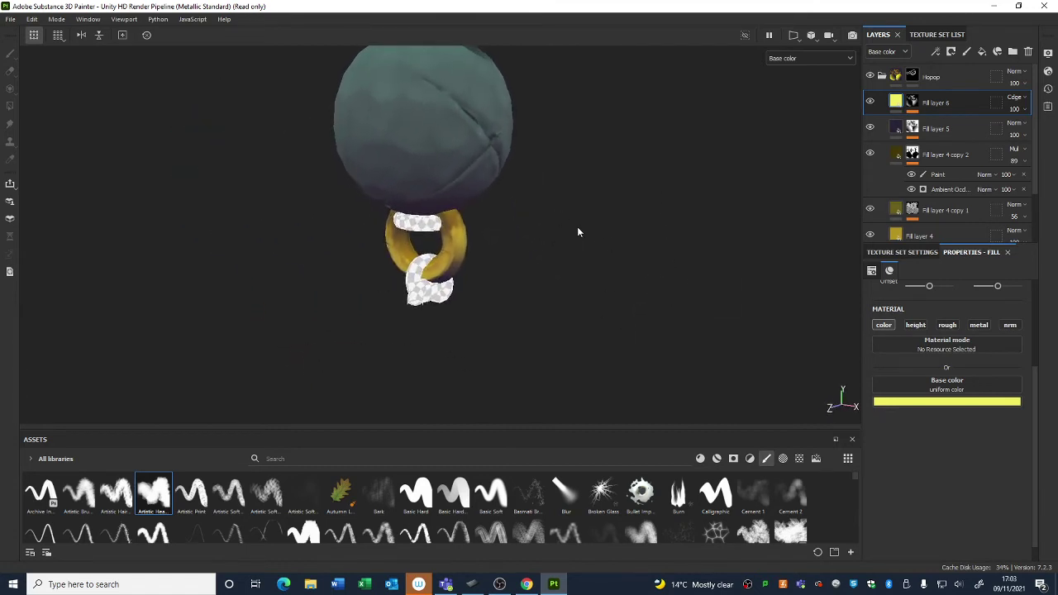
Collapse the Hopop folder in the layer stack and look over the whole bell
left_click(882, 77)
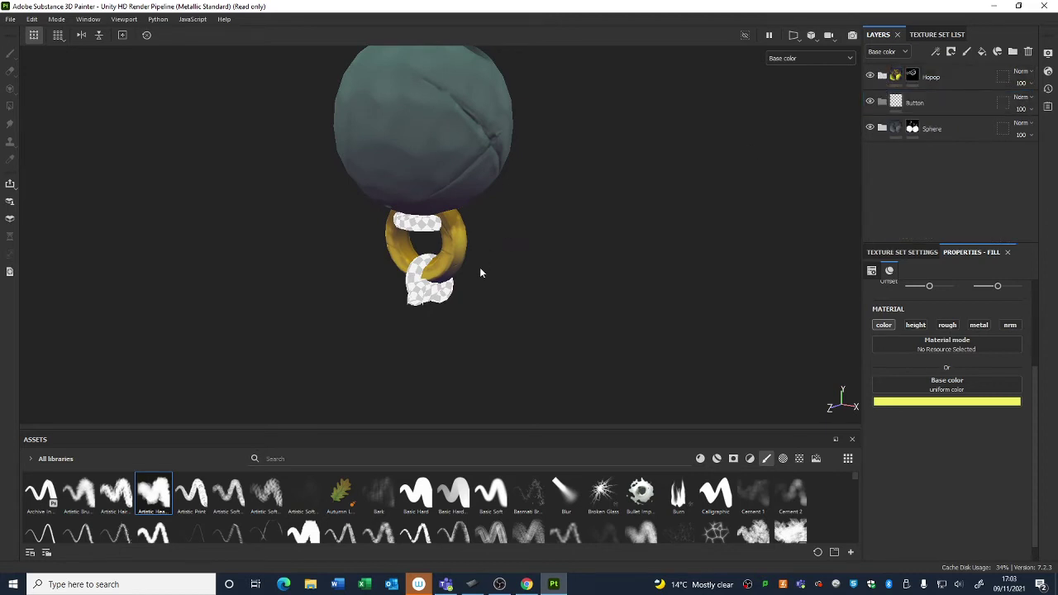
left_click_drag(480, 273, 529, 170, "alt")
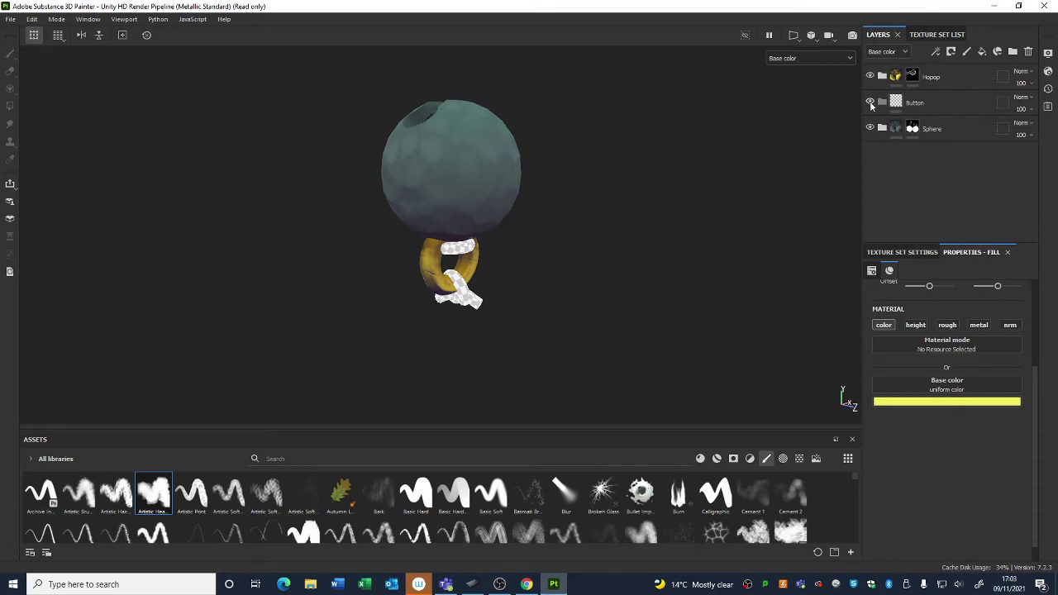
left_click(925, 38)
left_click(878, 36)
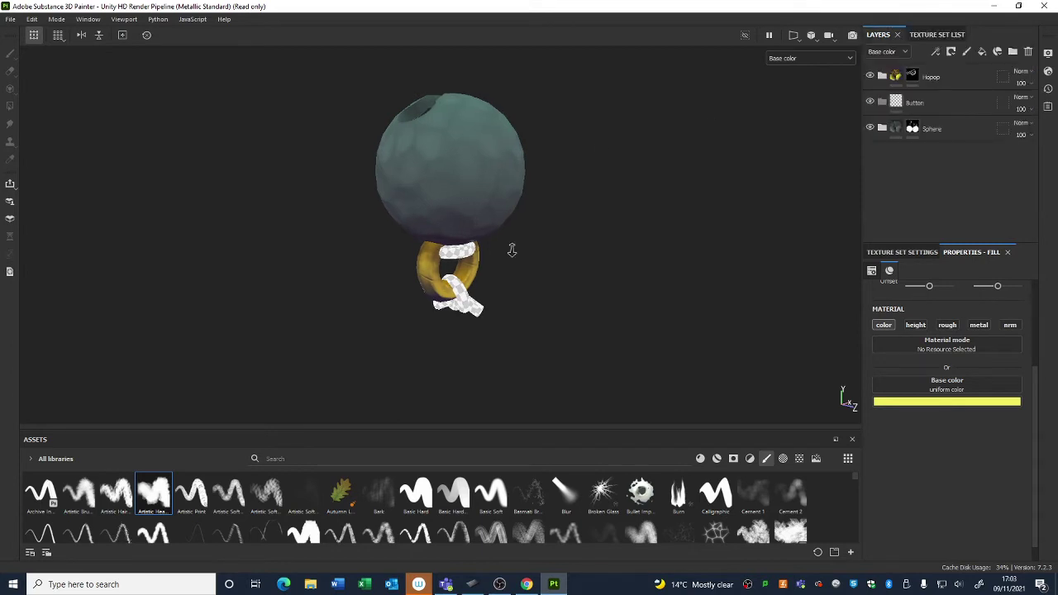
scroll(510, 248, "up", 3)
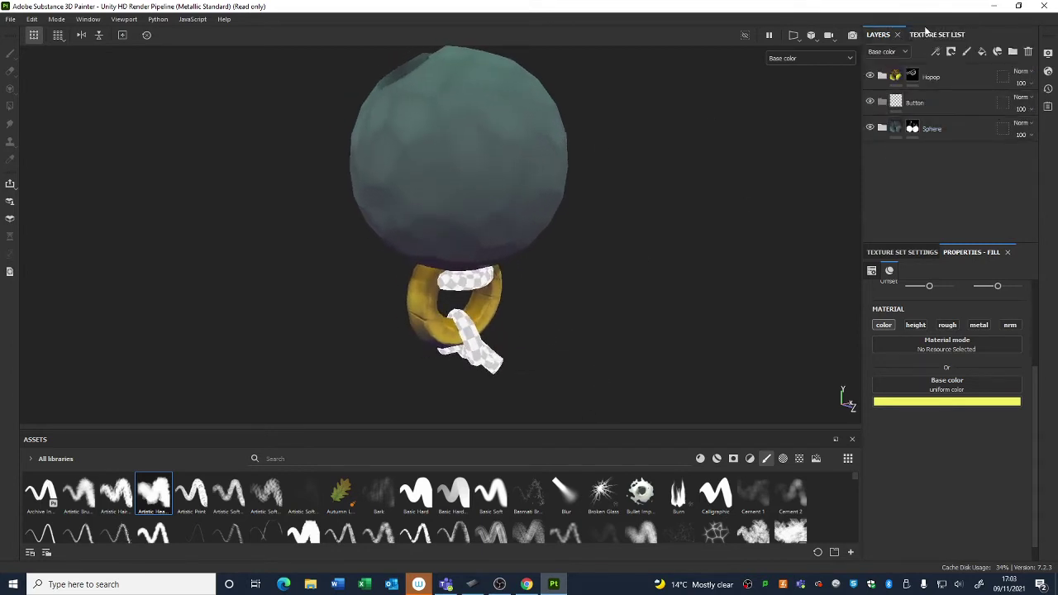
Inspect the geometry masks of the Button and Hopop folders and view the model from different sides
left_click(1005, 82)
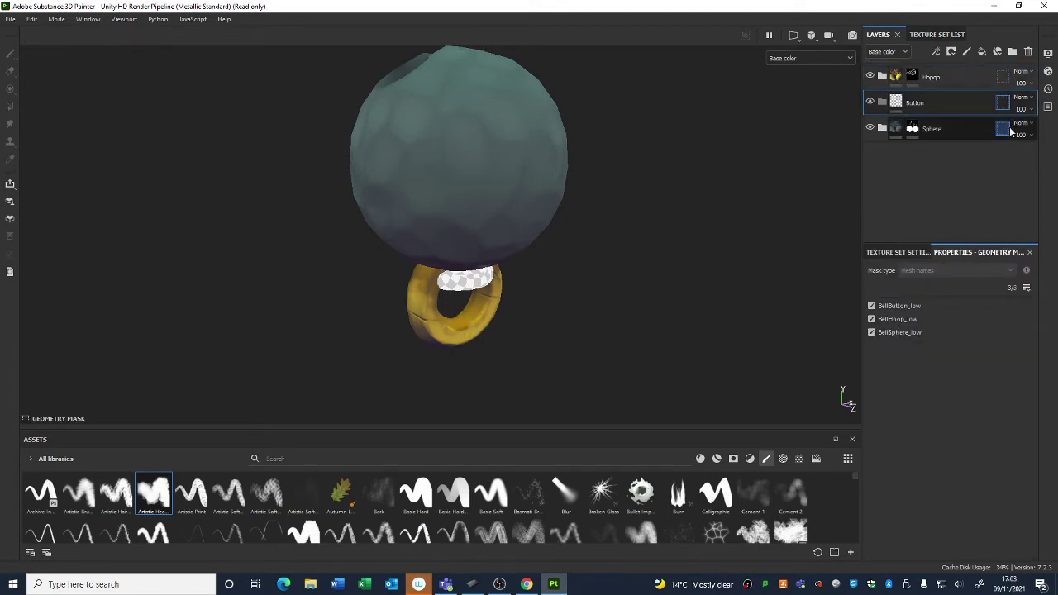
left_click(901, 101)
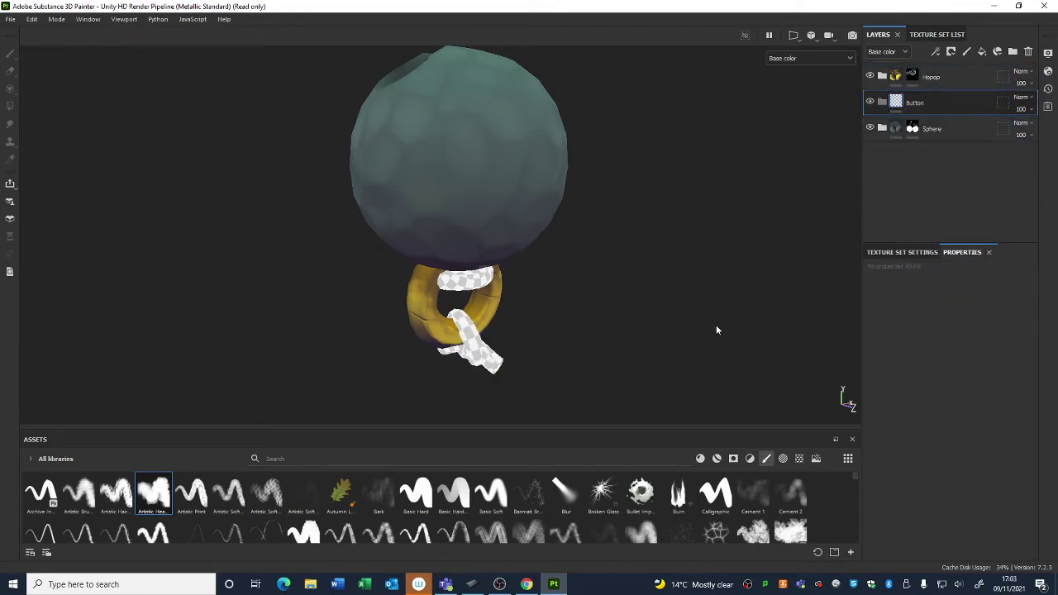
left_click_drag(716, 328, 605, 238, "alt")
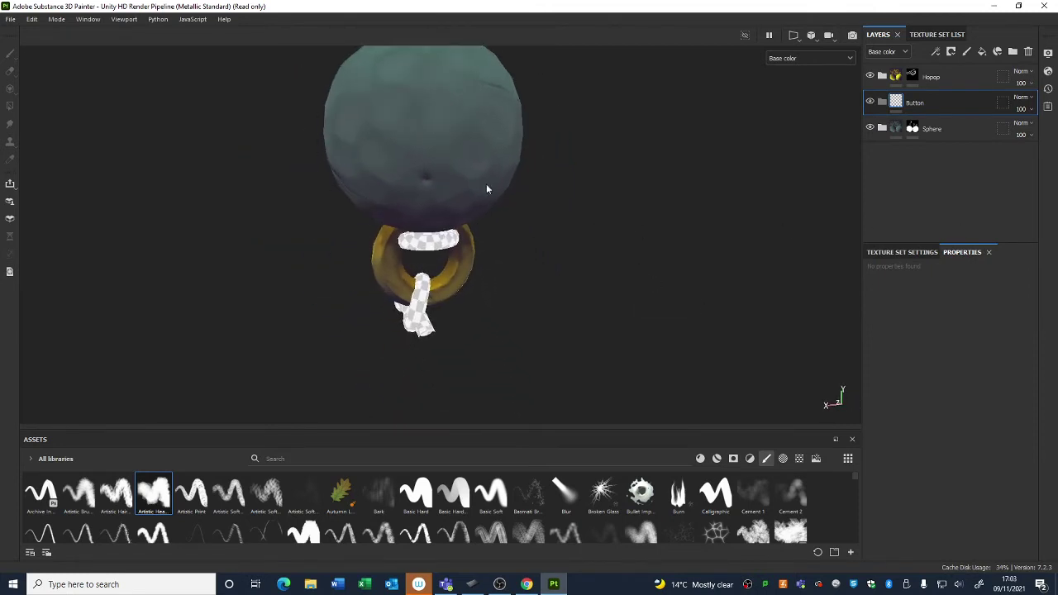
left_click_drag(487, 189, 479, 293, "alt")
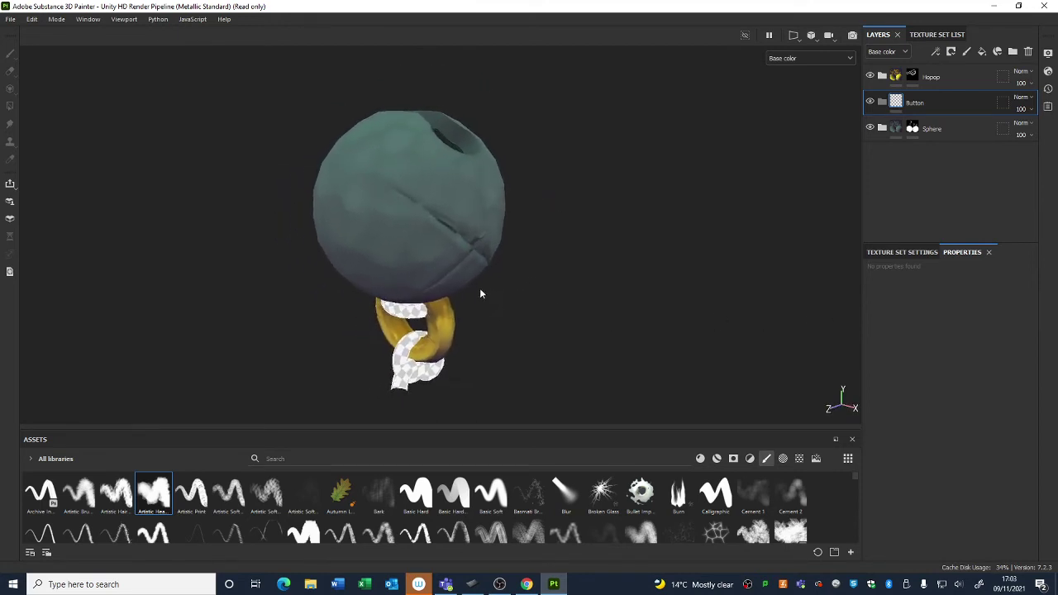
left_click(973, 73)
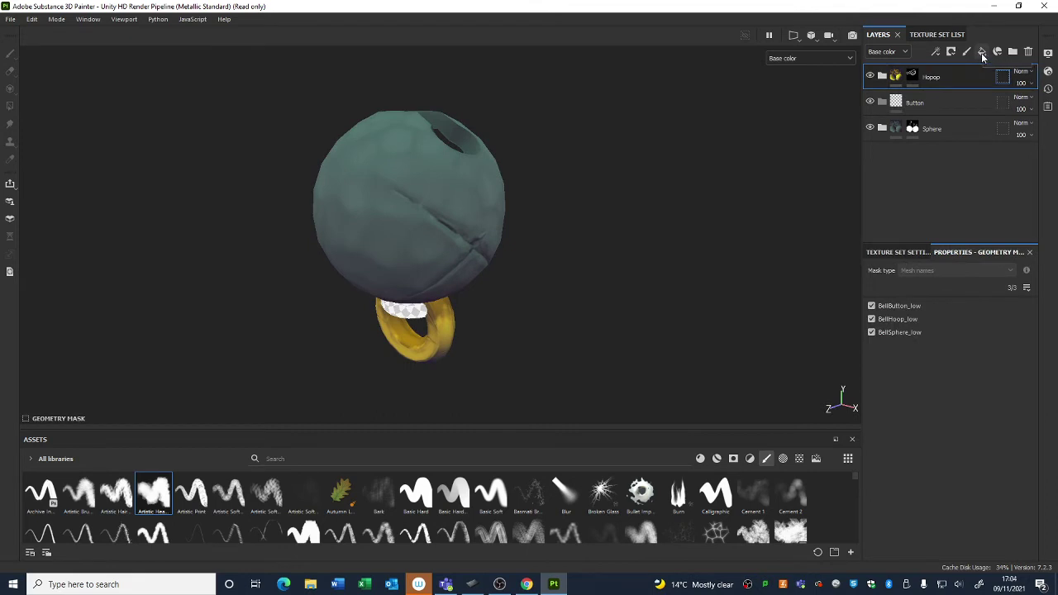
scroll(470, 207, "down", 2)
left_click_drag(649, 305, 655, 283, "alt")
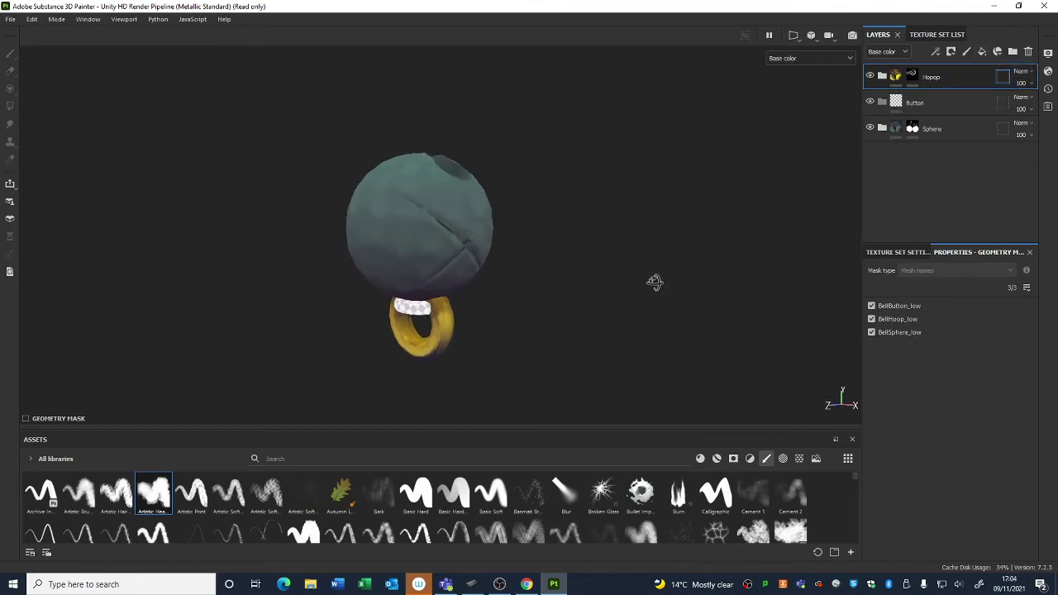
Check the texture set list and add a new fill layer above the Hopop folder
left_click(913, 35)
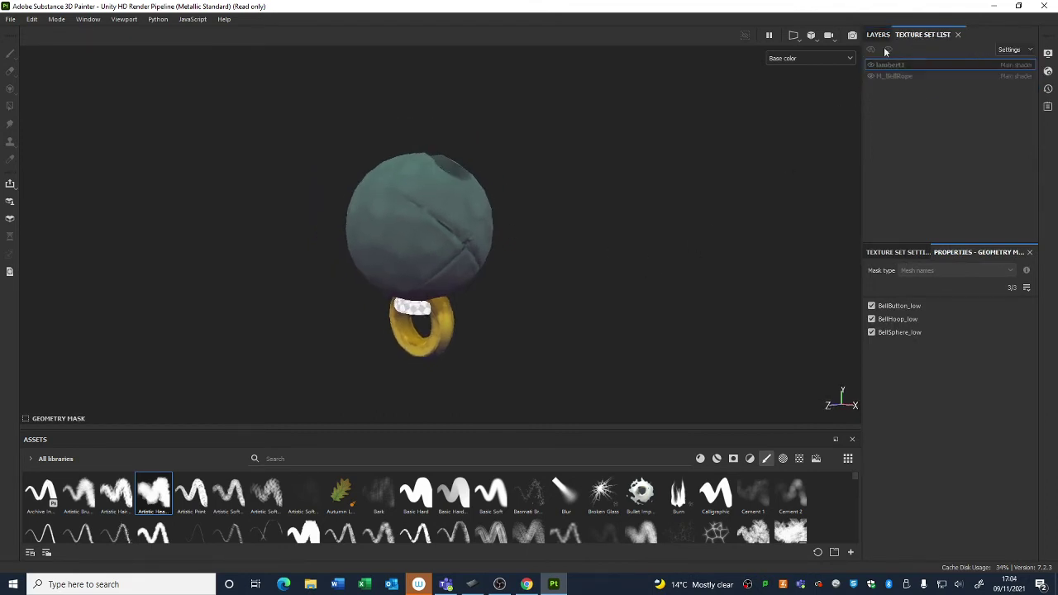
left_click(877, 34)
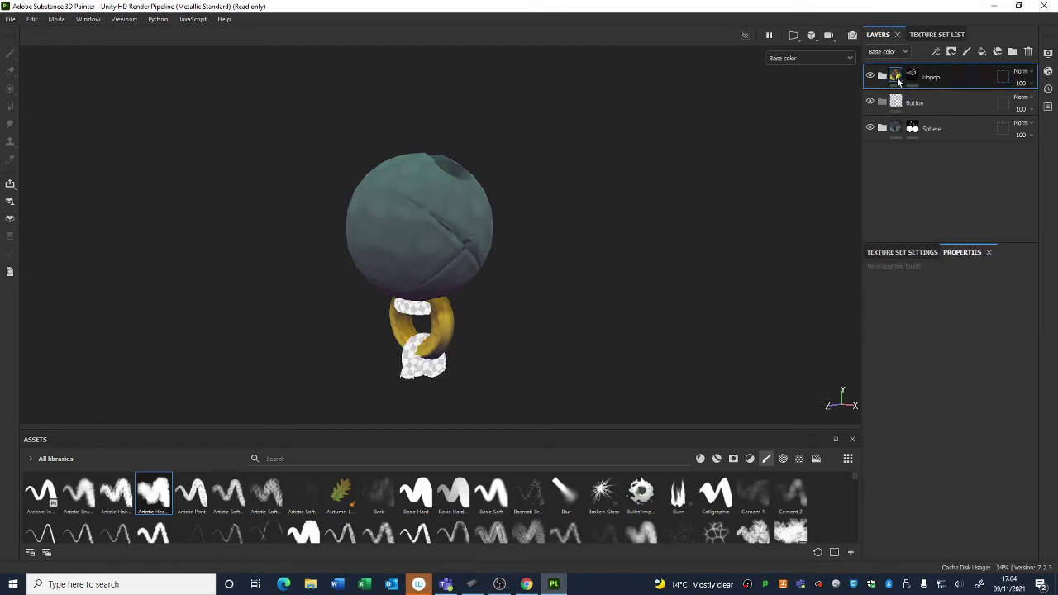
left_click(937, 35)
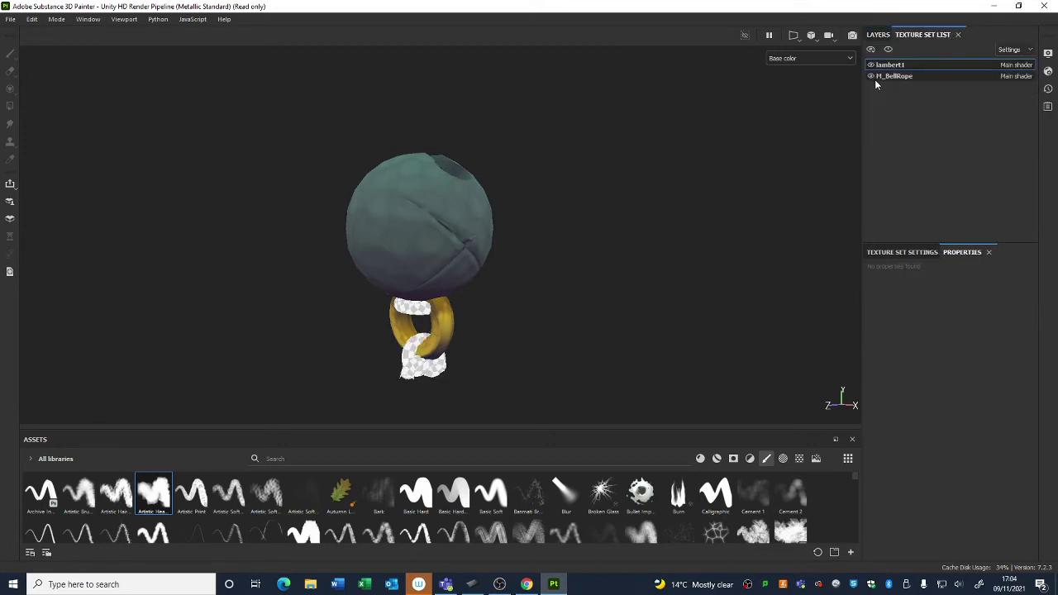
left_click(875, 34)
left_click(982, 53)
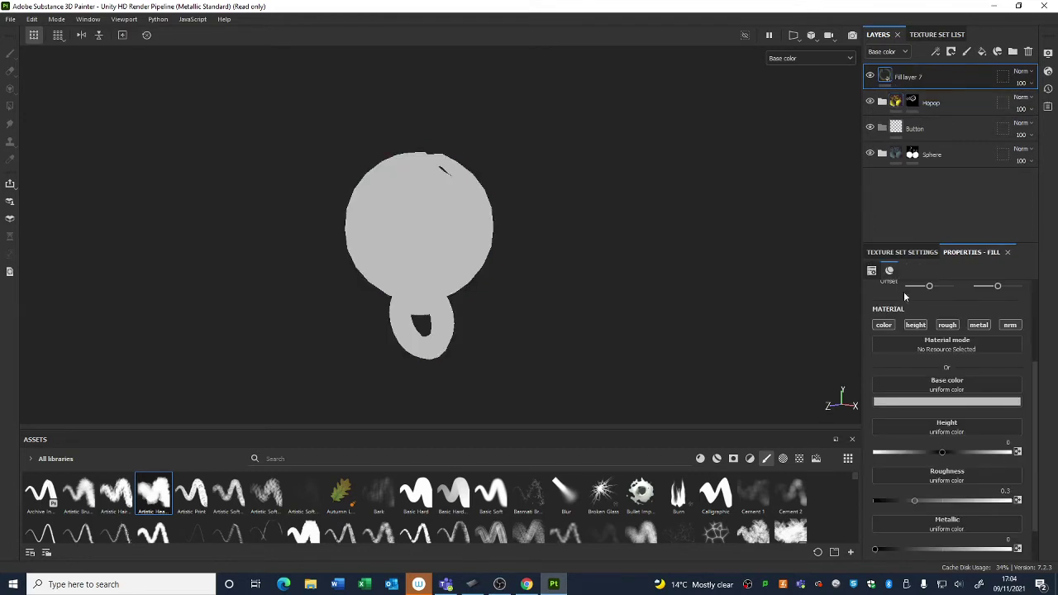
Limit the new fill layer above the Hopop folder to the color channel and set its base color to a very dark reddish brown
left_click(915, 325)
left_click(947, 325)
left_click(978, 325)
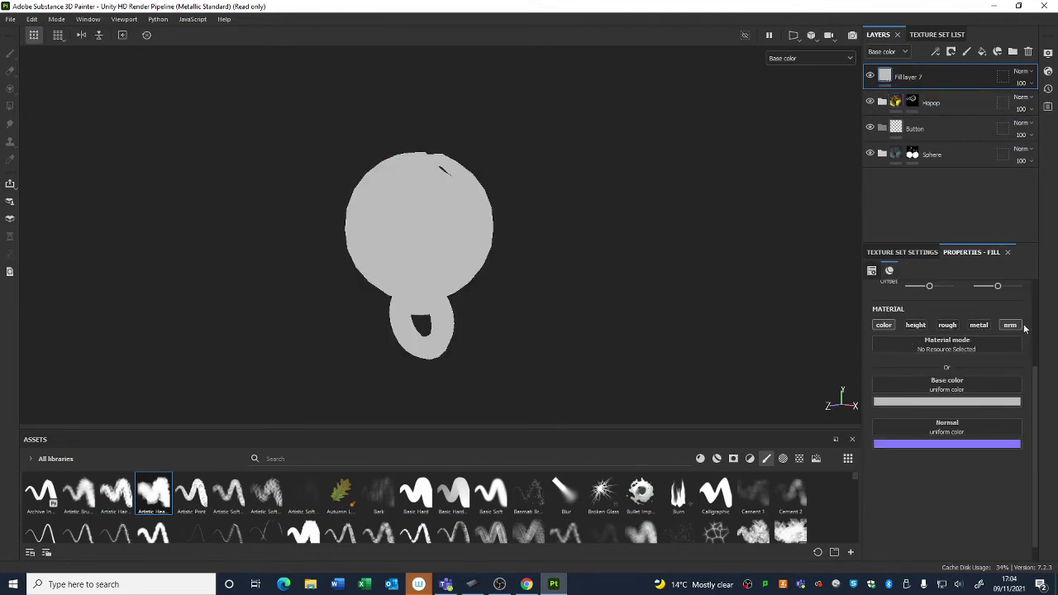
left_click(1010, 324)
left_click(947, 401)
left_click(930, 491)
left_click_drag(930, 490, 918, 510)
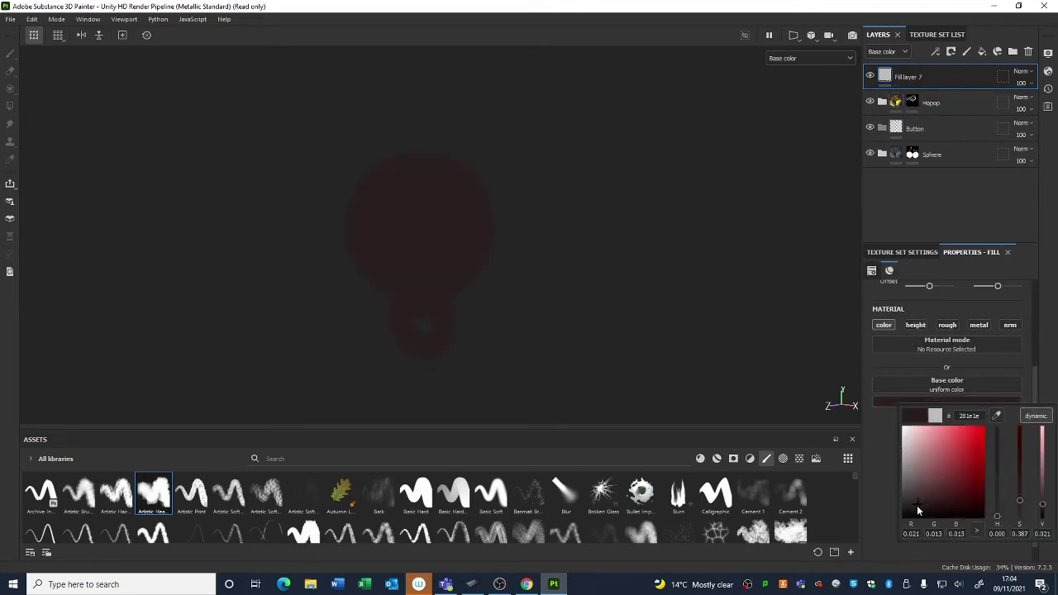
Add a black mask to Fill layer 7 and put an Ambient Occlusion generator on it
right_click(901, 76)
left_click(909, 88)
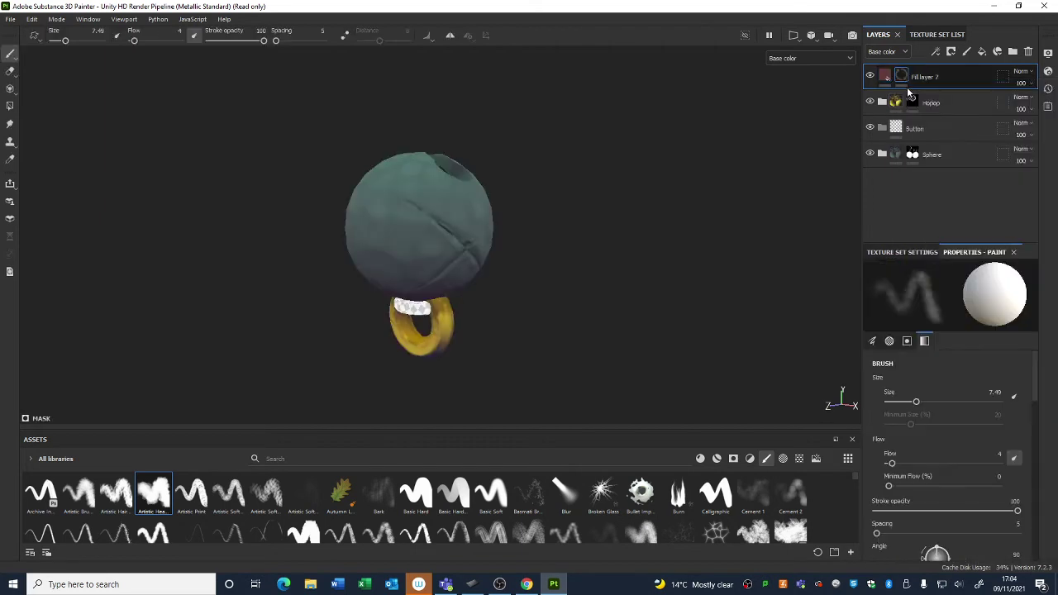
left_click(911, 253)
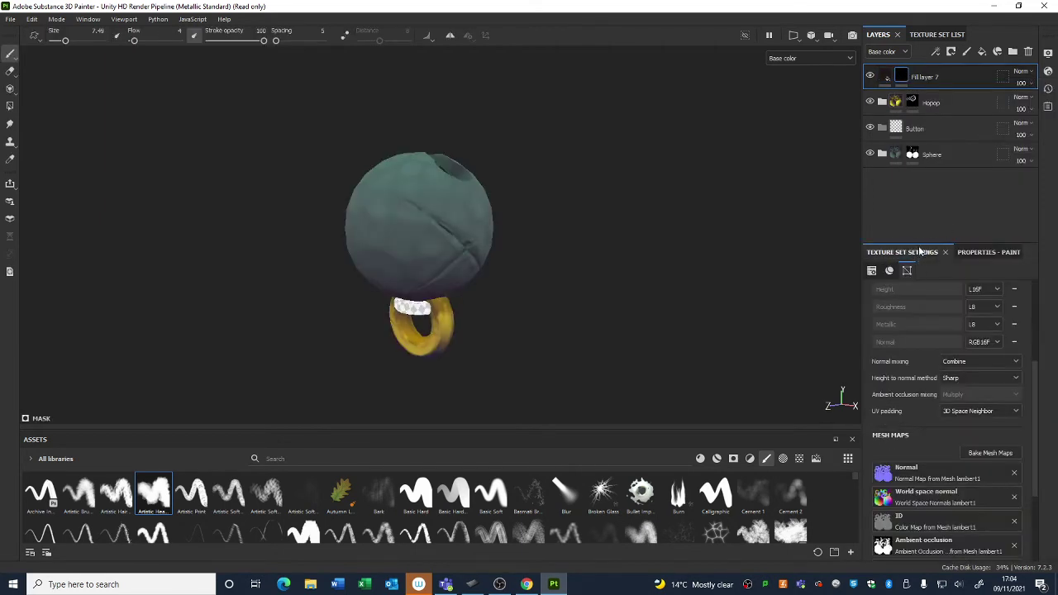
left_click(989, 252)
right_click(906, 76)
left_click(943, 431)
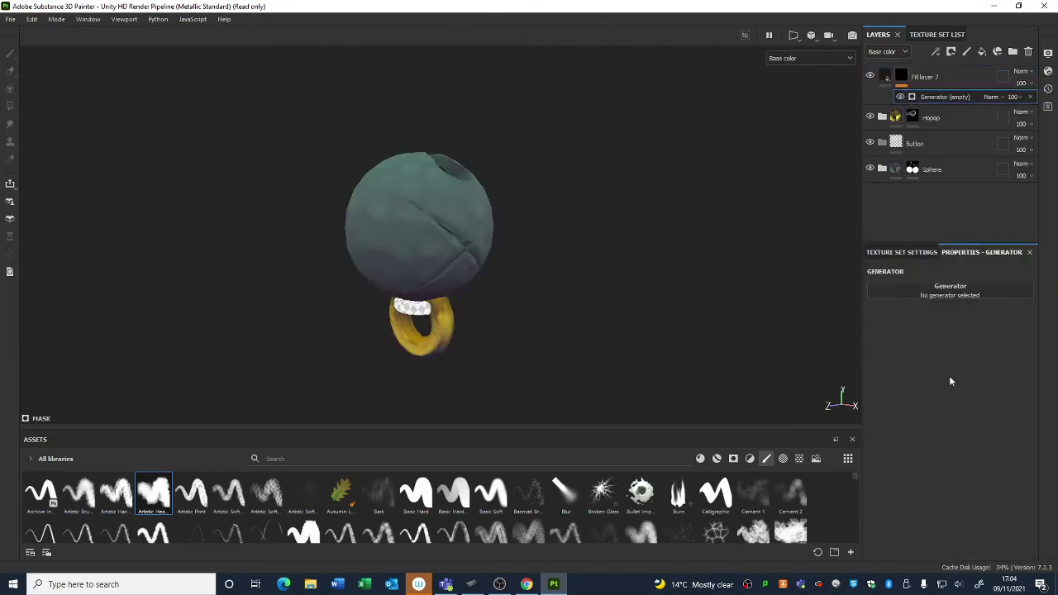
left_click(971, 286)
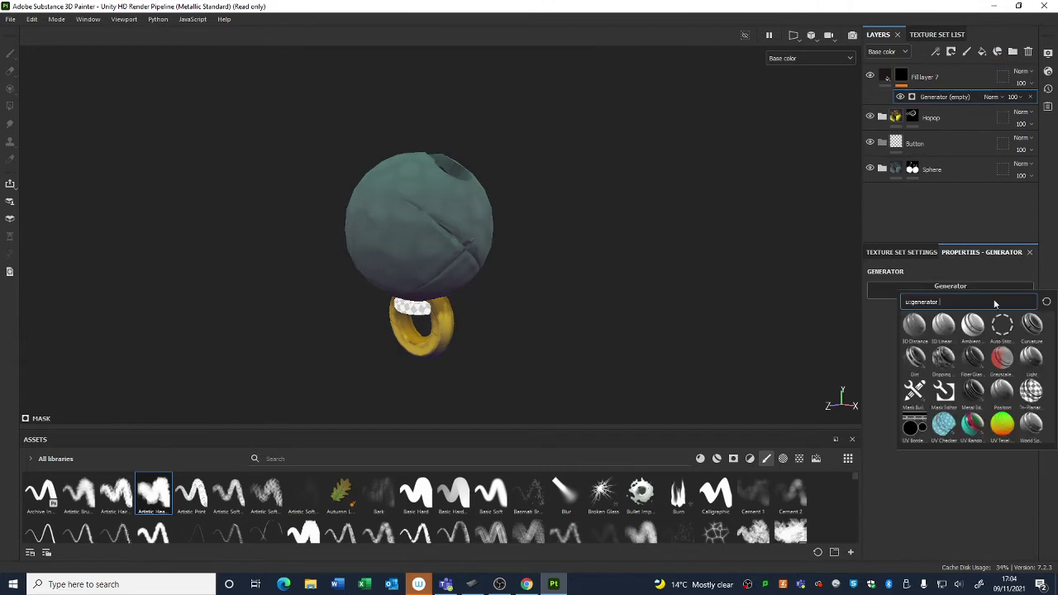
left_click(944, 330)
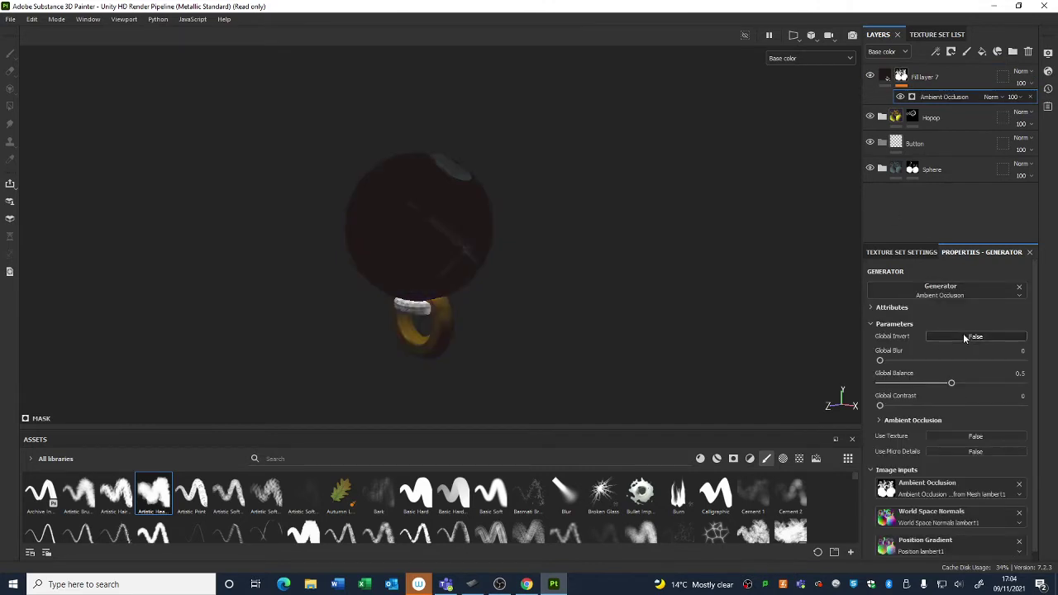
Invert the Ambient Occlusion generator globally and set its global balance to 0.17
left_click(964, 337)
left_click_drag(951, 385, 907, 383)
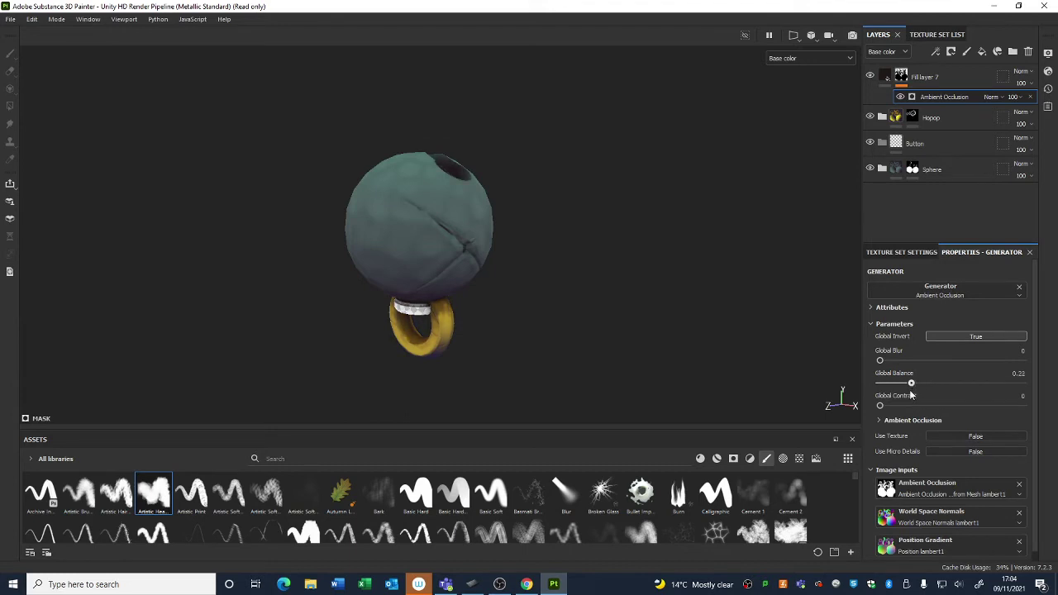
left_click_drag(629, 333, 572, 329, "alt")
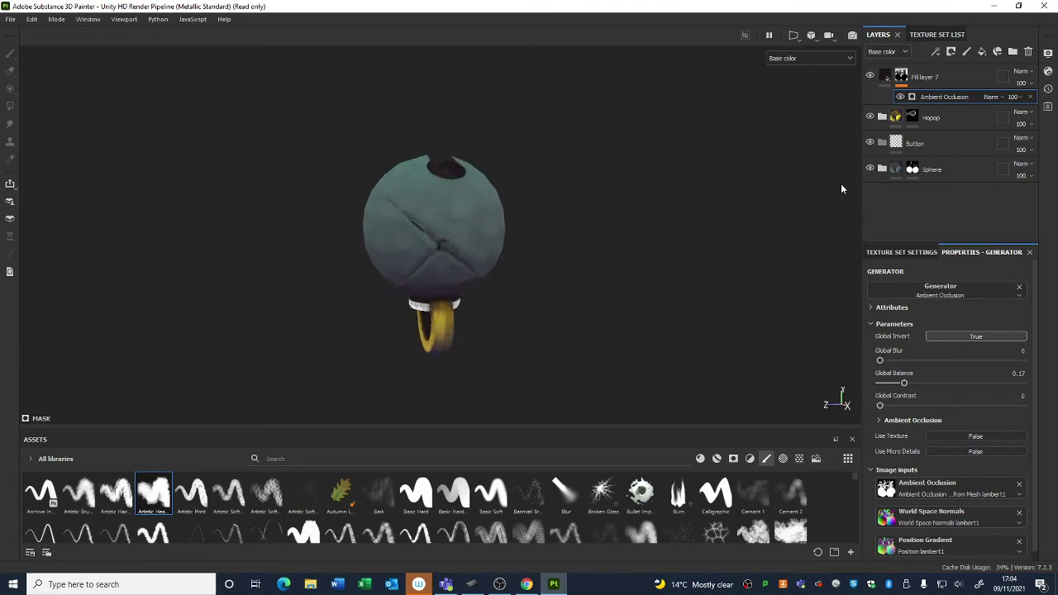
Set Fill layer 7's blending mode to Multiply and its opacity to 50
left_click(1023, 72)
left_click(996, 124)
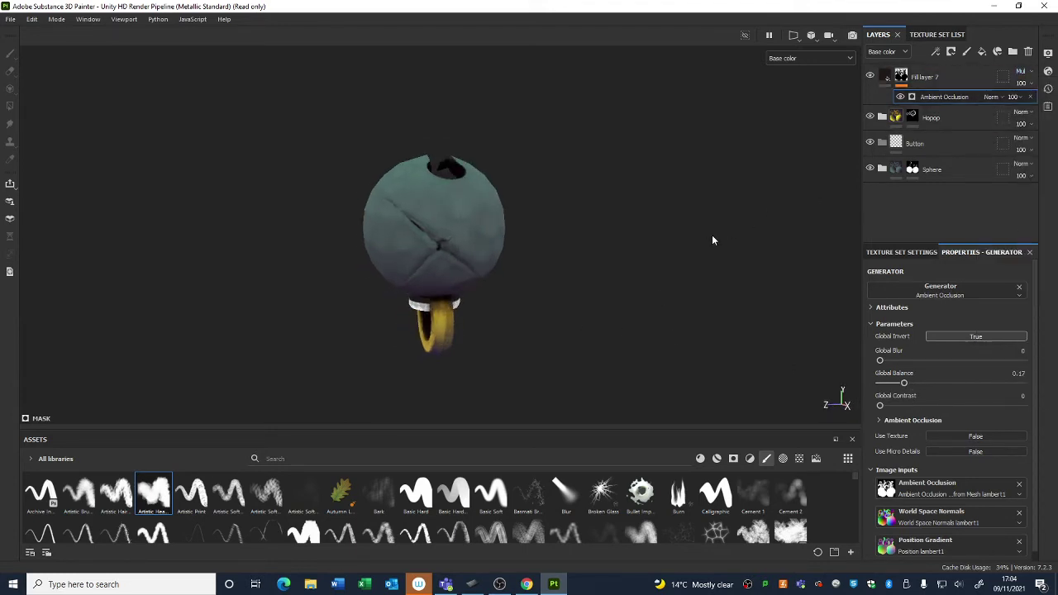
left_click_drag(712, 235, 815, 248, "alt")
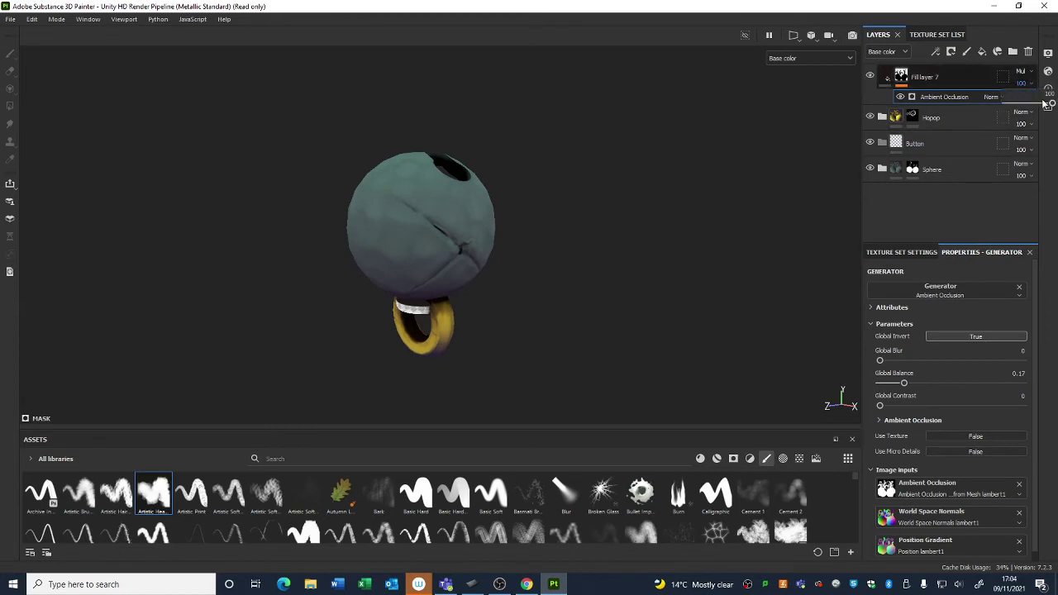
left_click_drag(1048, 102, 1036, 104)
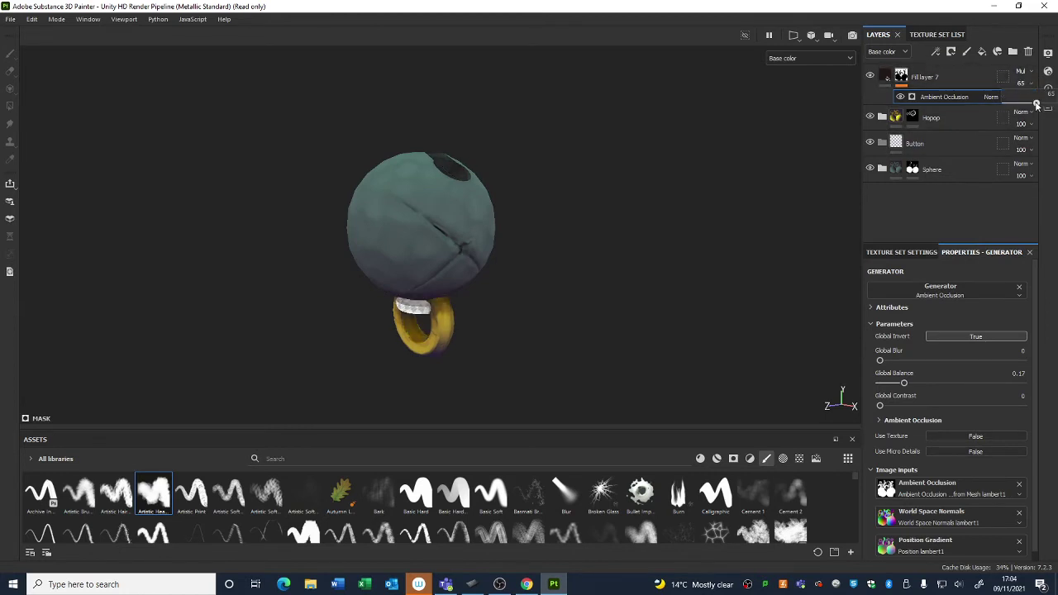
Compare the bell with and without Fill layer 7 and check the occlusion shading from several angles and distances
left_click(871, 75)
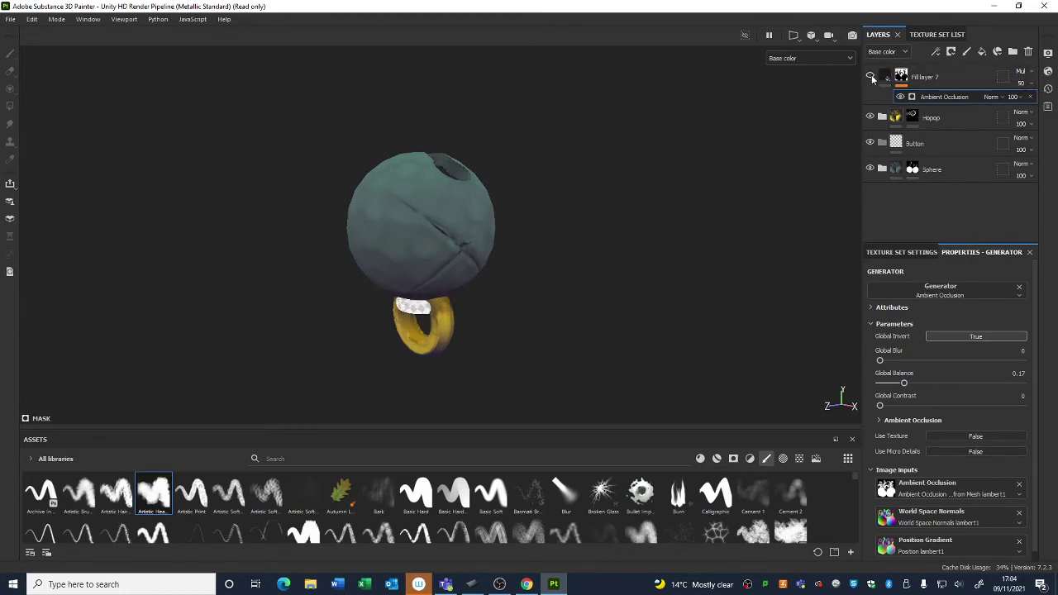
left_click(871, 76)
left_click_drag(592, 214, 613, 237, "alt")
right_click_drag(613, 237, 426, 223, "alt")
left_click_drag(426, 224, 418, 170, "alt")
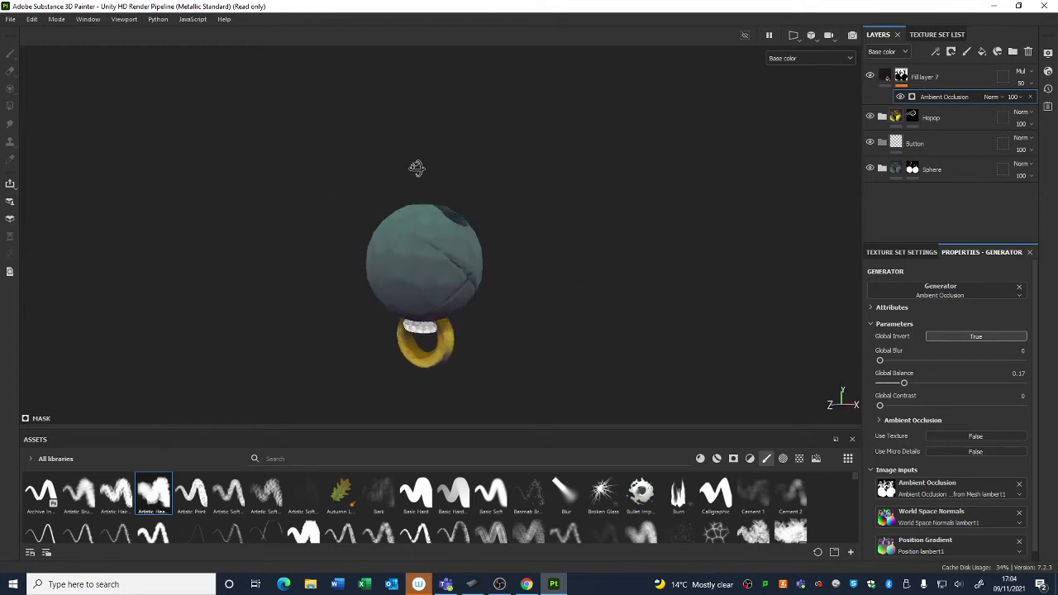
right_click_drag(418, 170, 564, 267, "alt")
middle_click_drag(564, 267, 546, 213, "alt")
left_click_drag(547, 213, 520, 224, "alt")
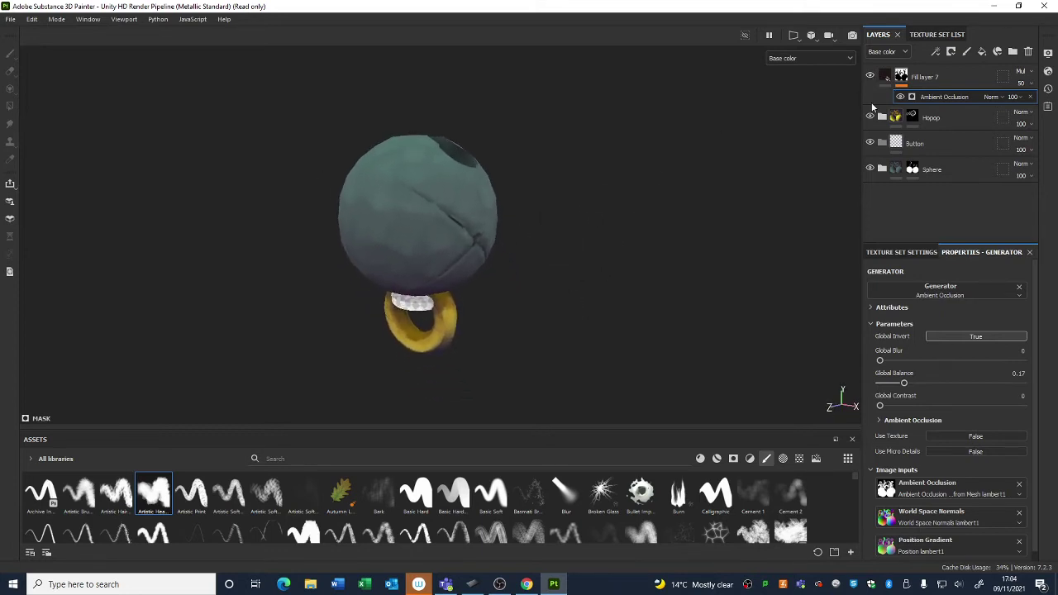
Add another fill layer above Fill layer 7, limit it to the color channel and make its base color deep purple
left_click(954, 75)
left_click(984, 51)
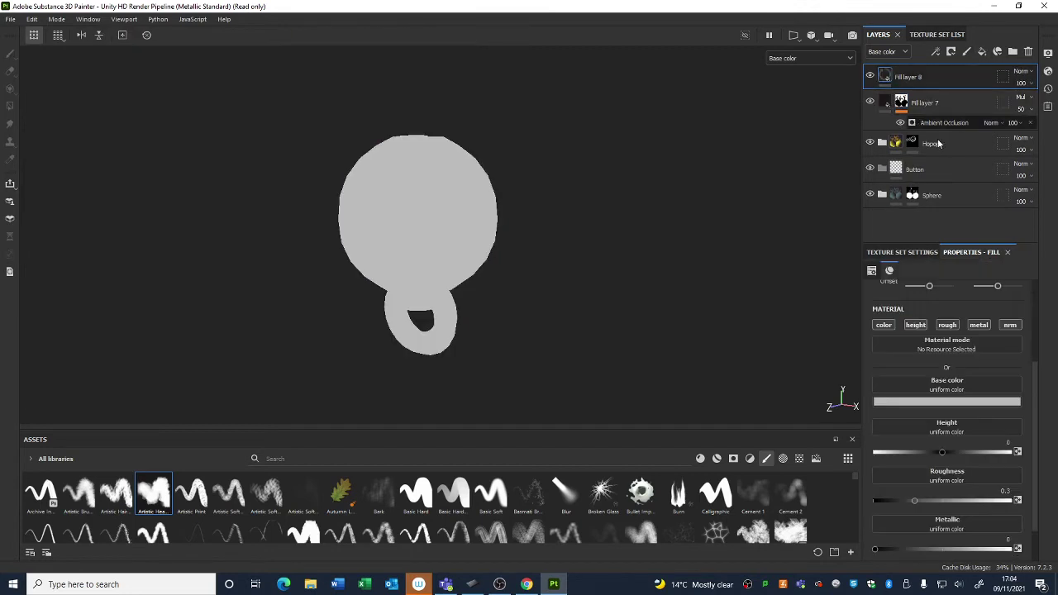
left_click(915, 325)
left_click(948, 325)
left_click(979, 325)
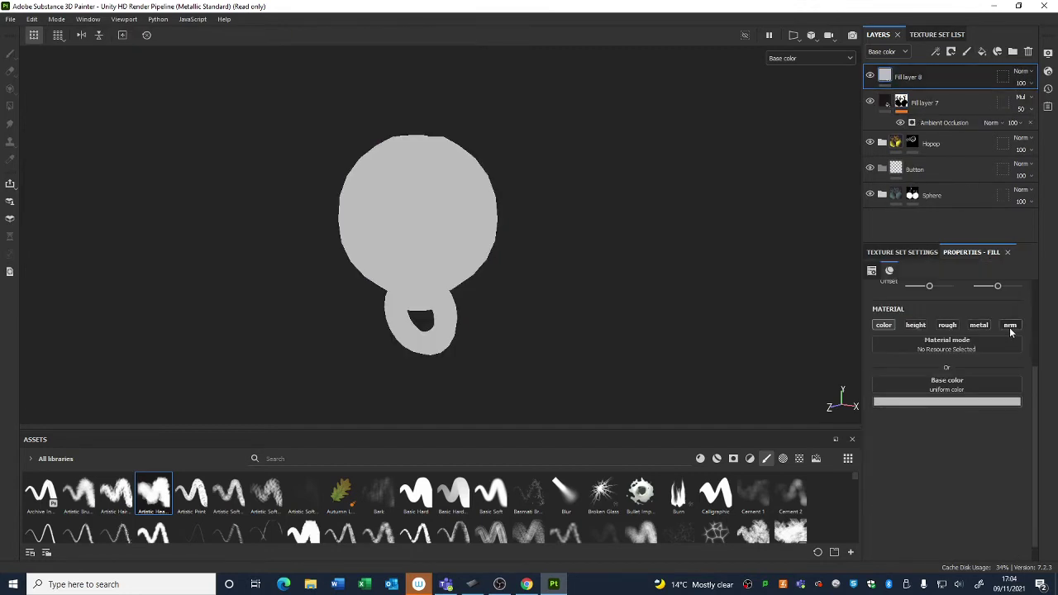
left_click(982, 402)
left_click_drag(993, 455, 968, 465)
left_click(949, 438)
left_click(1001, 466)
Add a black mask to the purple fill layer and put a World Space Normals generator on it
right_click(889, 76)
left_click(938, 95)
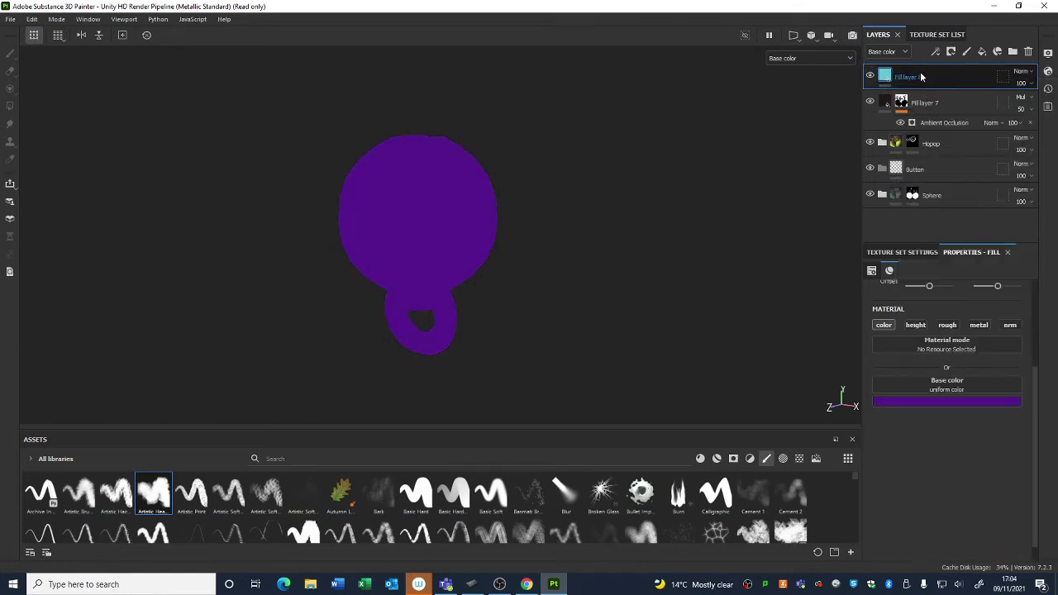
right_click(899, 78)
left_click(954, 428)
left_click(950, 288)
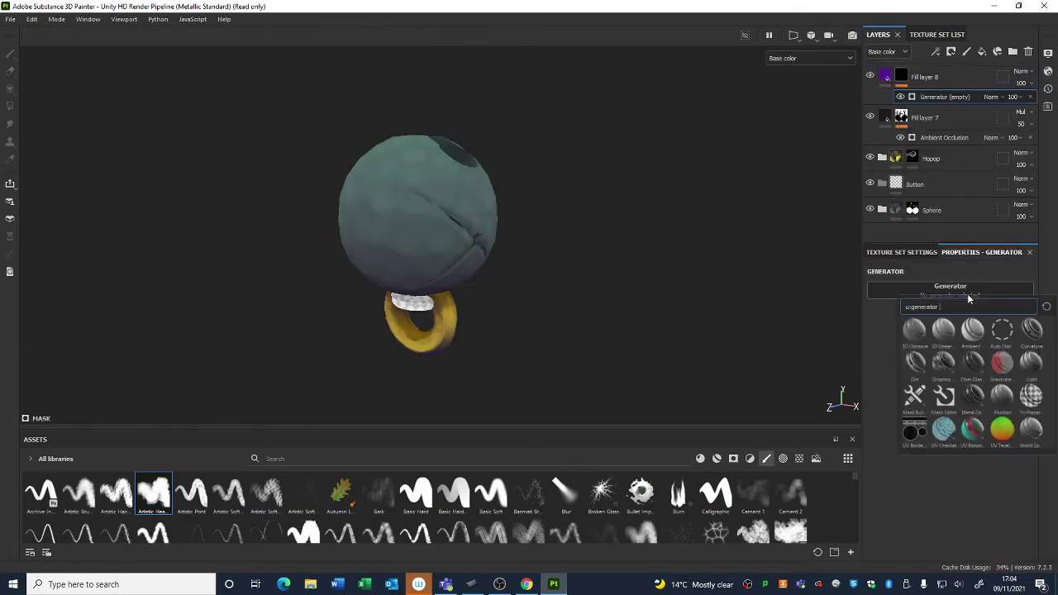
left_click(1029, 431)
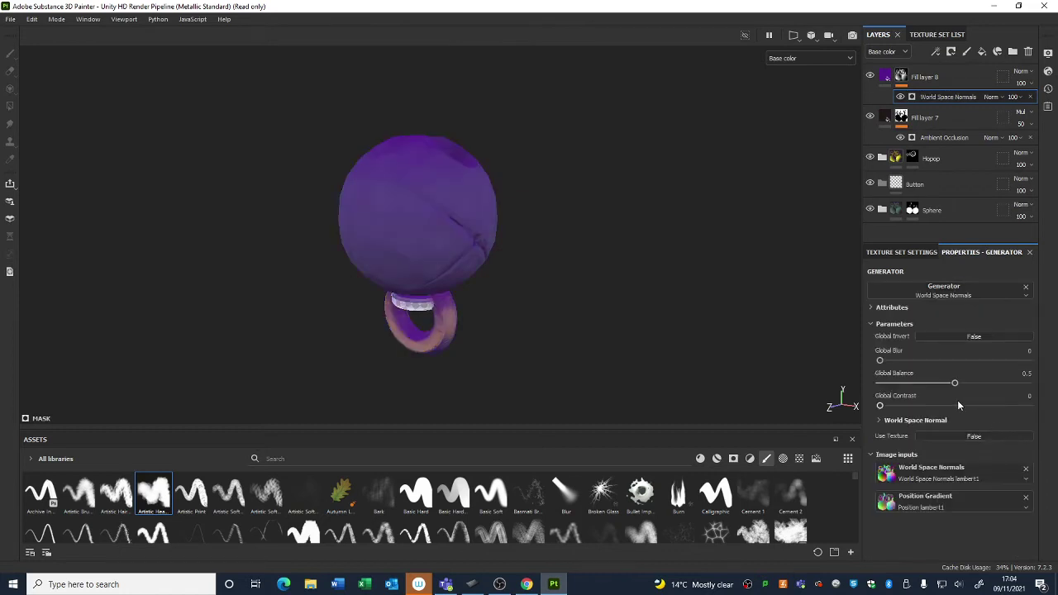
Invert the World Space Normals generator globally with global balance 0.76, and set Right to Left 0.2, Top To Bottom 0.81 and Front to Back about 0.2
left_click(959, 337)
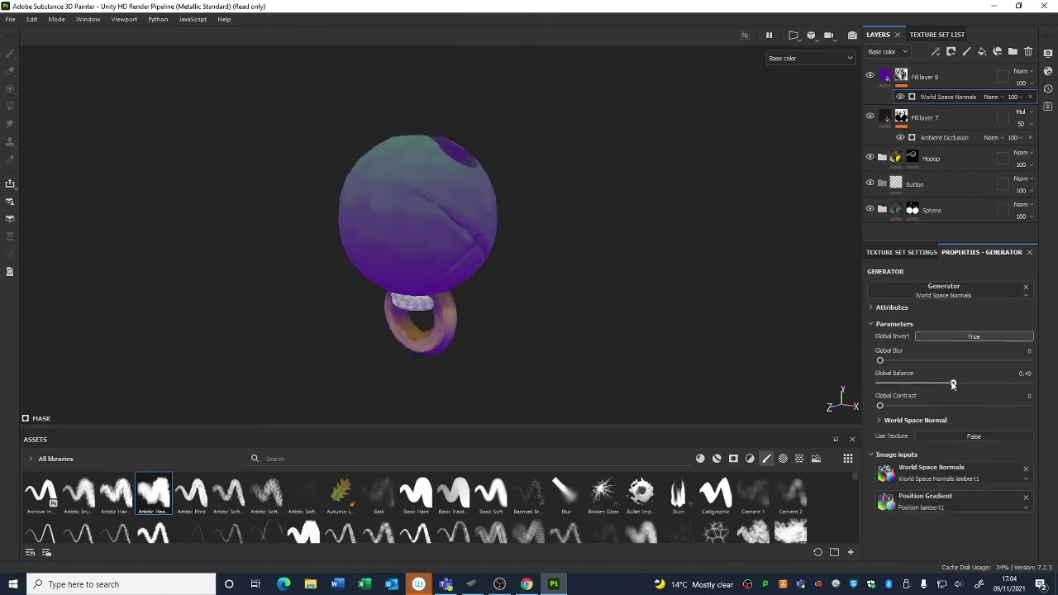
left_click_drag(955, 384, 991, 386)
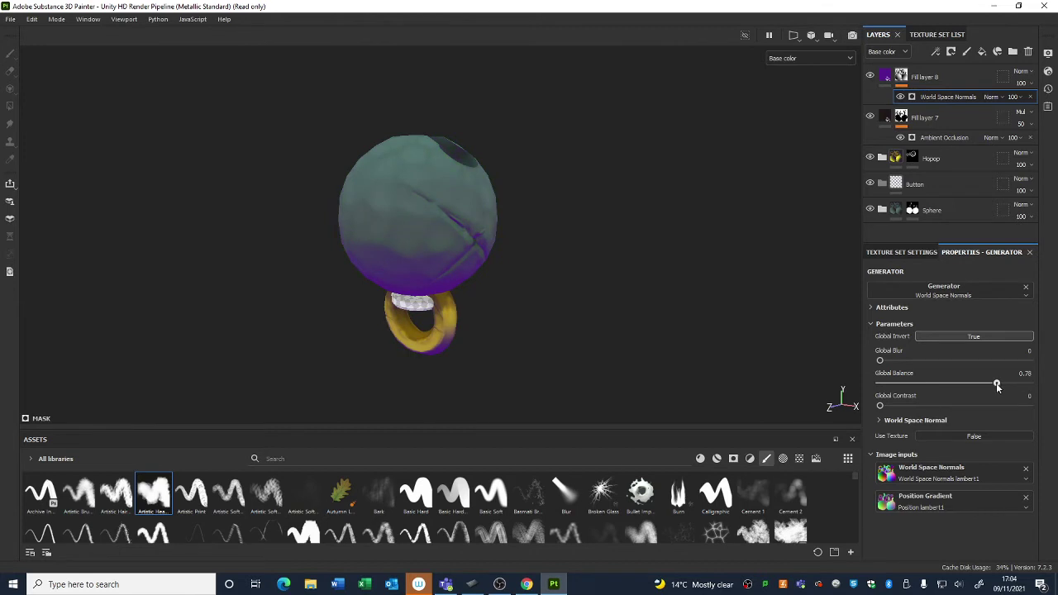
left_click(873, 455)
left_click(873, 454)
left_click(880, 420)
scroll(934, 454, "down", 2)
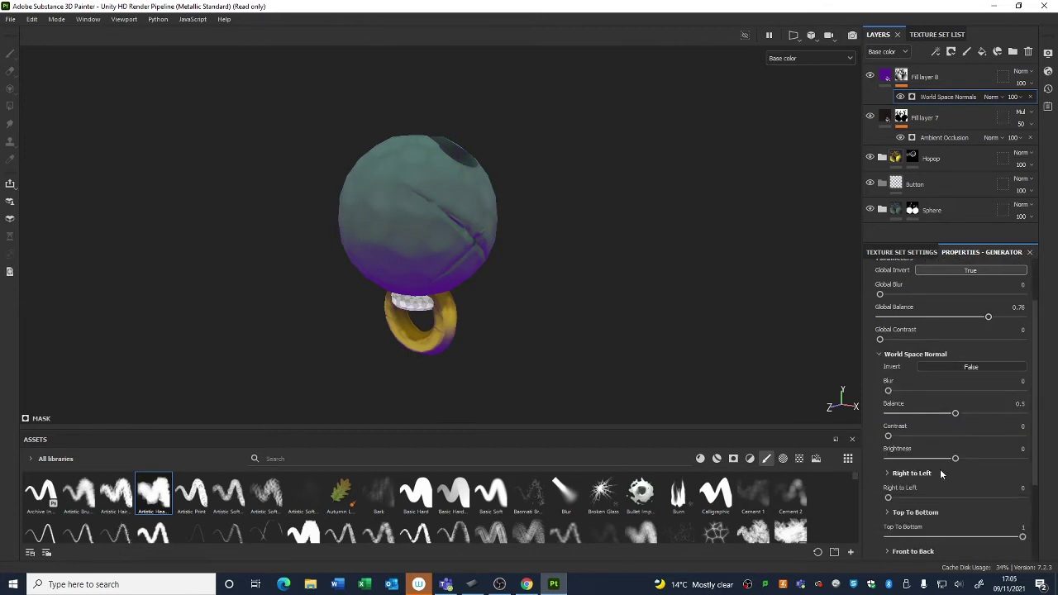
scroll(935, 471, "down", 3)
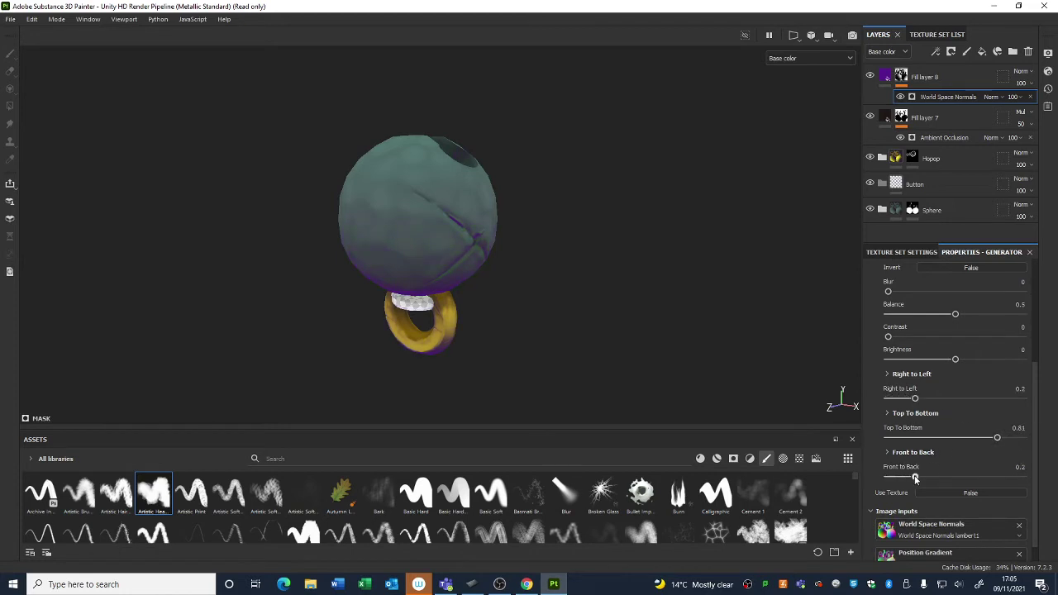
left_click_drag(915, 477, 918, 477)
Change Fill layer 8's base color to a dark reddish brown, trying blue and dark purple tones on the bell first
left_click_drag(629, 334, 248, 329, "alt")
left_click_drag(478, 297, 329, 280, "alt")
scroll(511, 263, "up", 2)
left_click(886, 76)
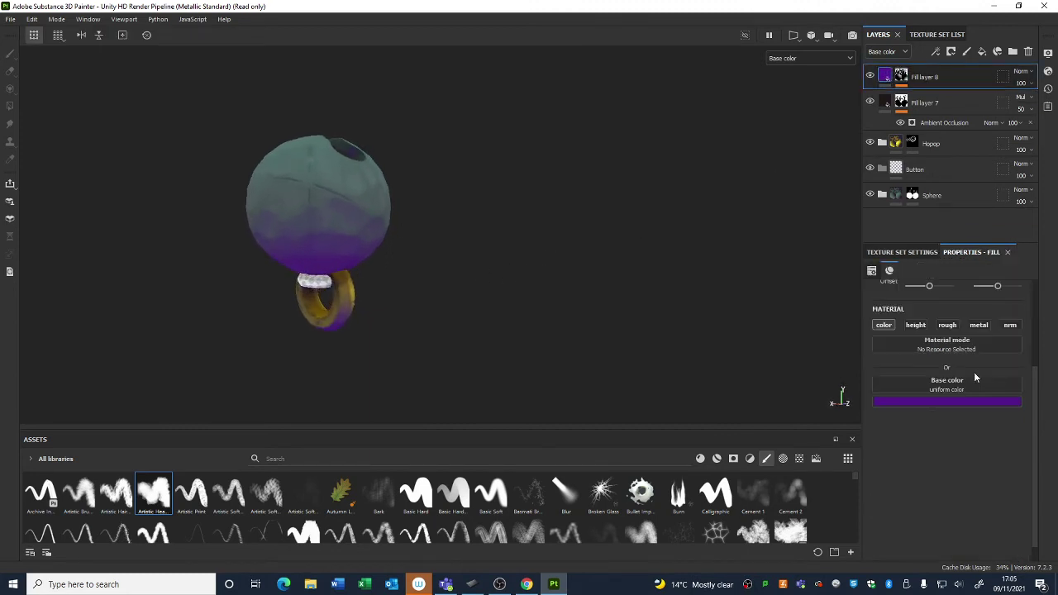
left_click(935, 401)
left_click_drag(997, 448, 946, 433)
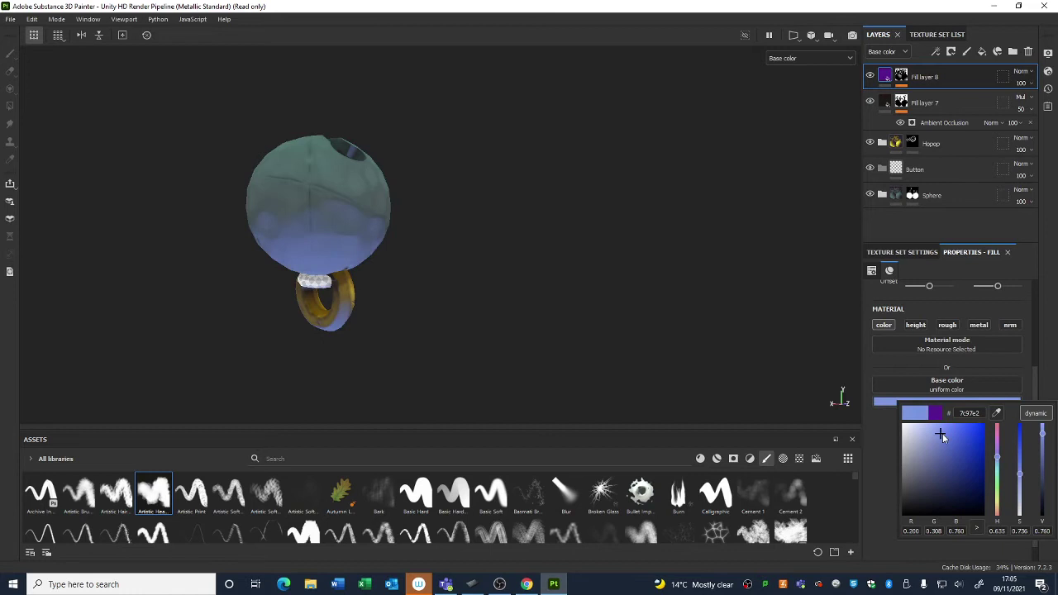
left_click(998, 461)
left_click_drag(998, 462, 955, 494)
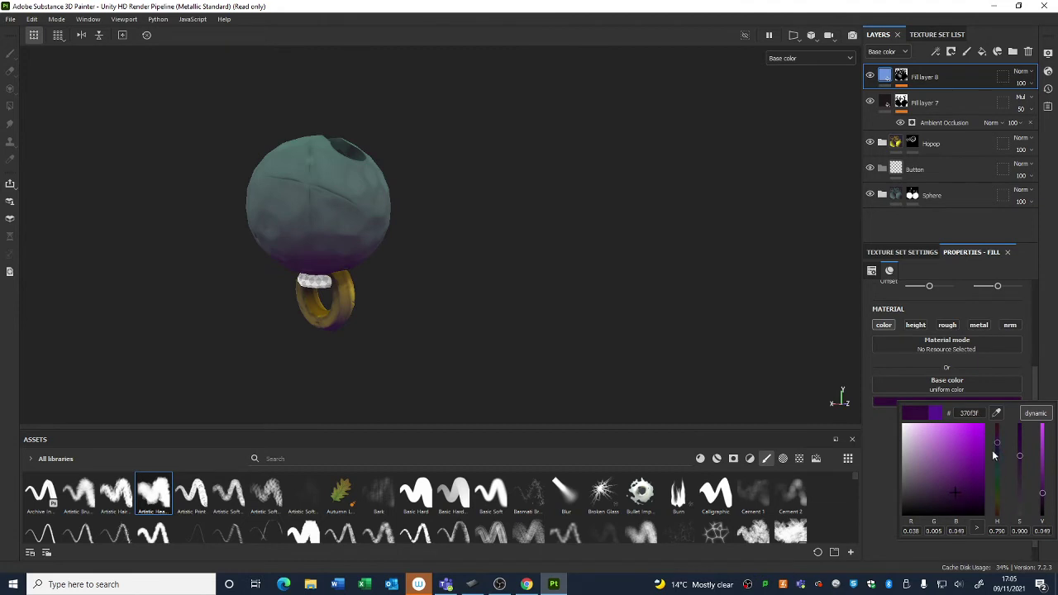
left_click(999, 458)
left_click_drag(1000, 457, 1008, 512)
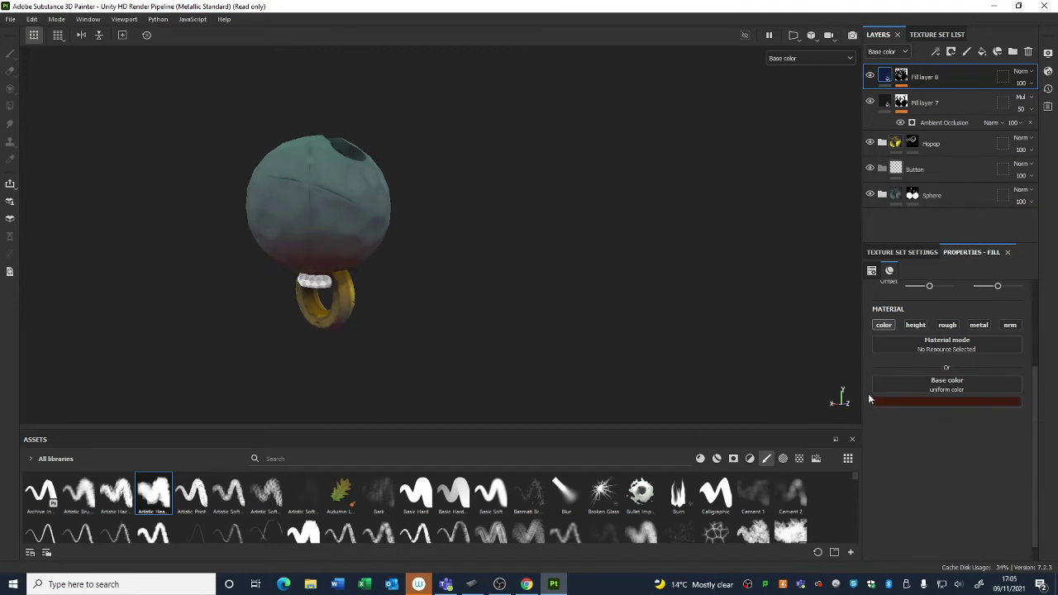
Compare the bell with and without Fill layer 8 and inspect its reddish underside shading from different sides
left_click_drag(463, 248, 239, 267, "alt")
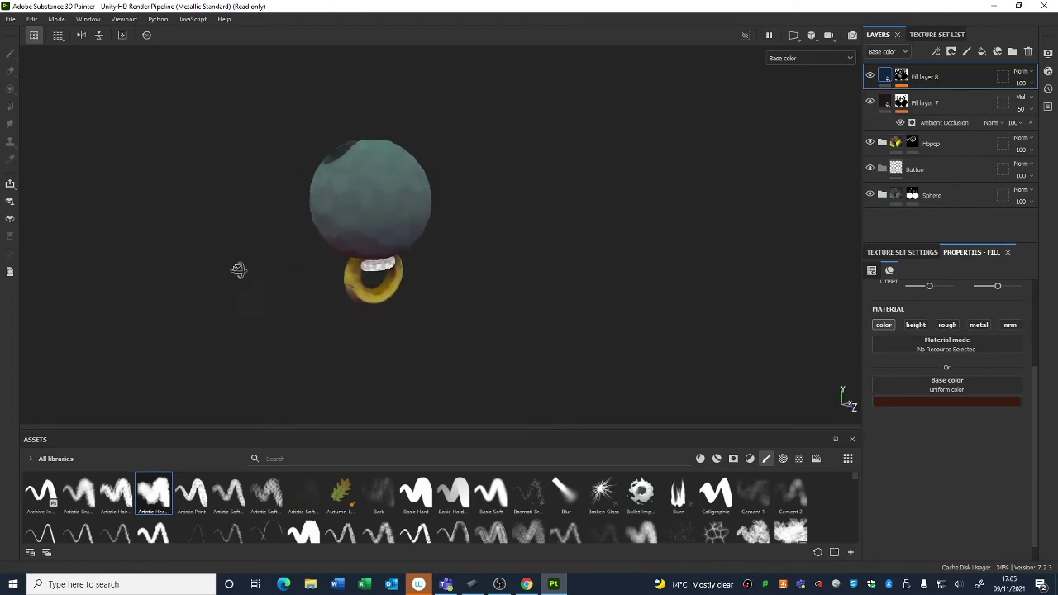
left_click(869, 76)
mouse_move(526, 253)
left_mouse_down("alt")
mouse_move(855, 234)
mouse_move(513, 177)
mouse_move(643, 298)
mouse_move(444, 196)
mouse_move(640, 325)
mouse_move(822, 70)
left_mouse_up("alt")
left_click(870, 76)
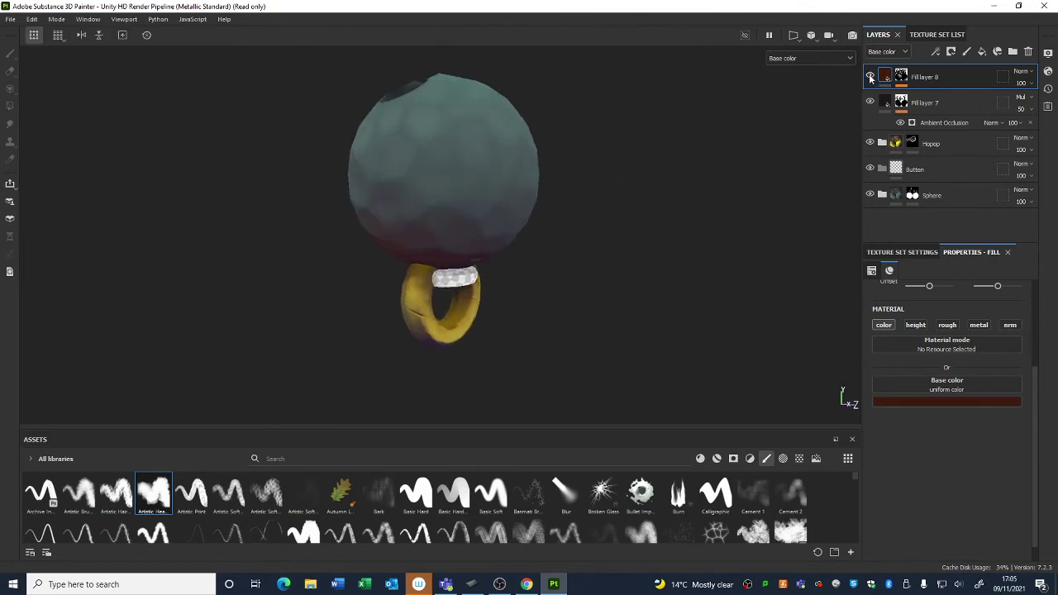
left_click_drag(562, 278, 607, 290, "alt")
right_click_drag(607, 290, 614, 304, "alt")
left_click_drag(614, 304, 674, 292, "alt")
right_click_drag(674, 292, 482, 158, "alt")
left_click_drag(482, 158, 546, 252, "alt")
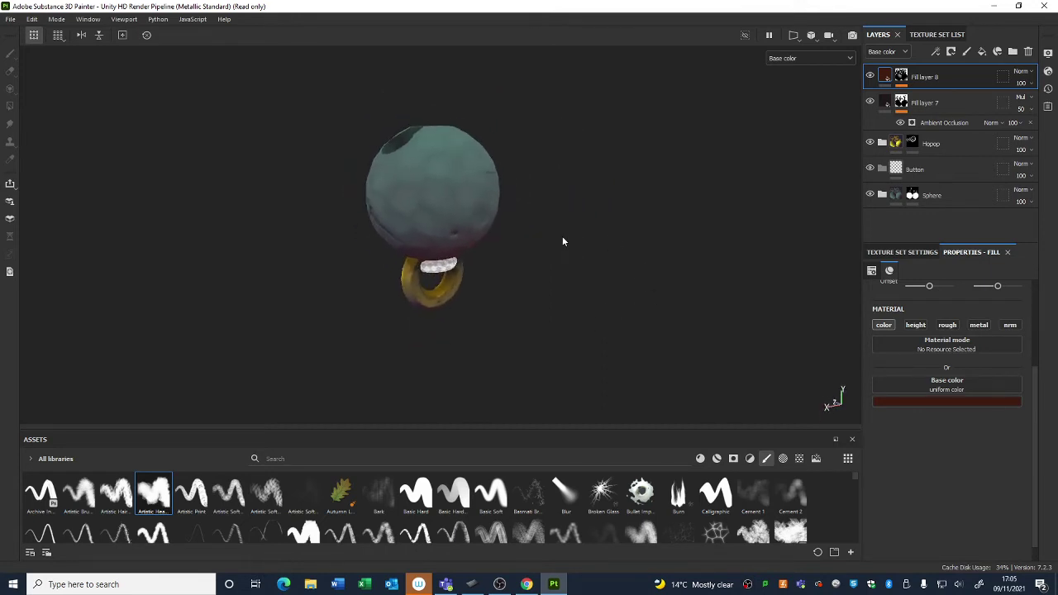
Set Fill layer 8's blending mode to Overlay and hide the layer to compare the effect on the bell
left_click(1021, 72)
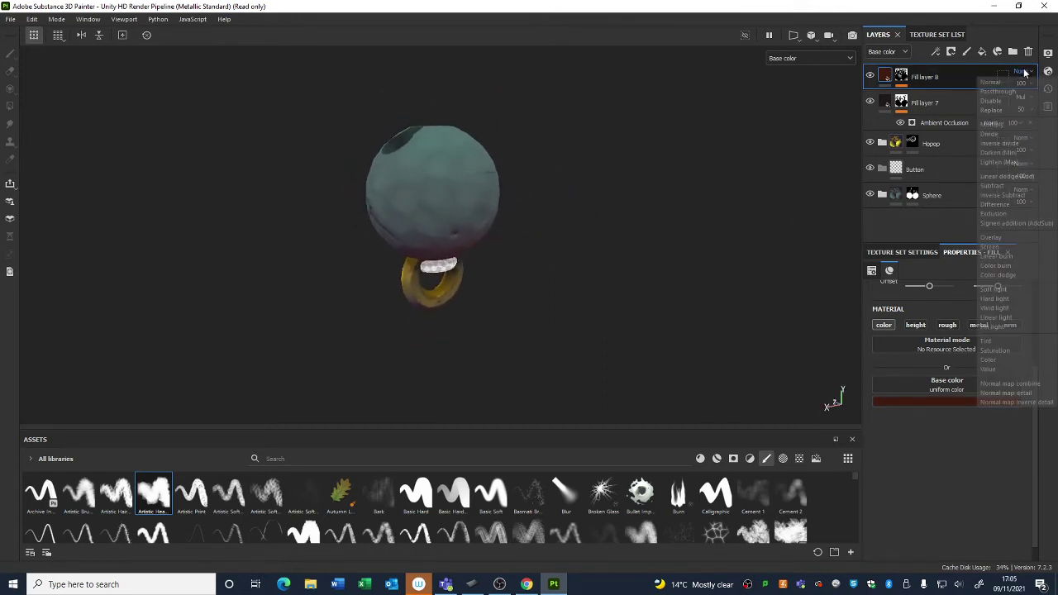
left_click(997, 239)
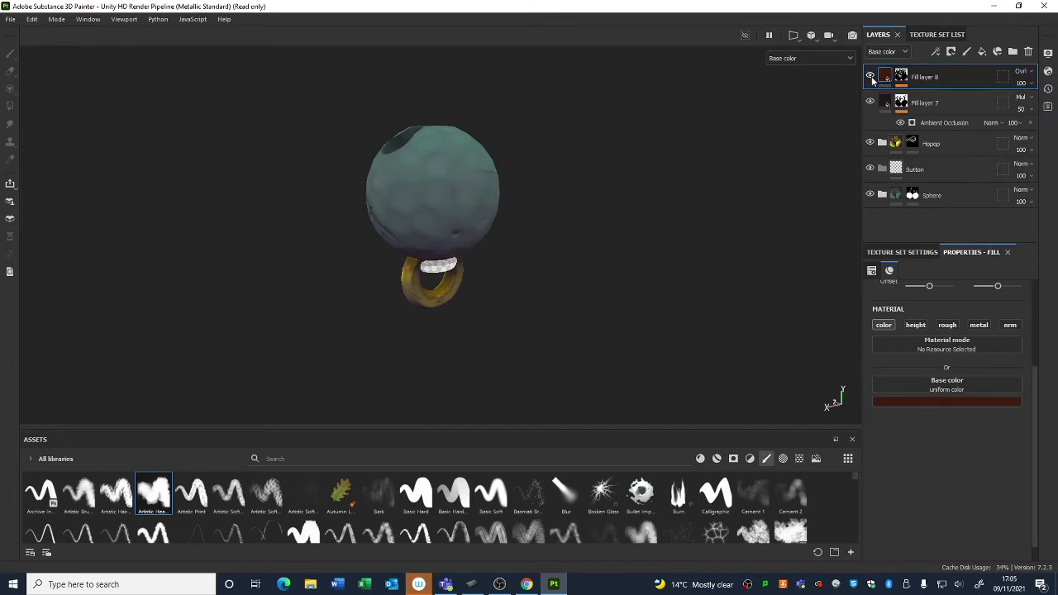
left_click_drag(633, 321, 492, 291, "alt")
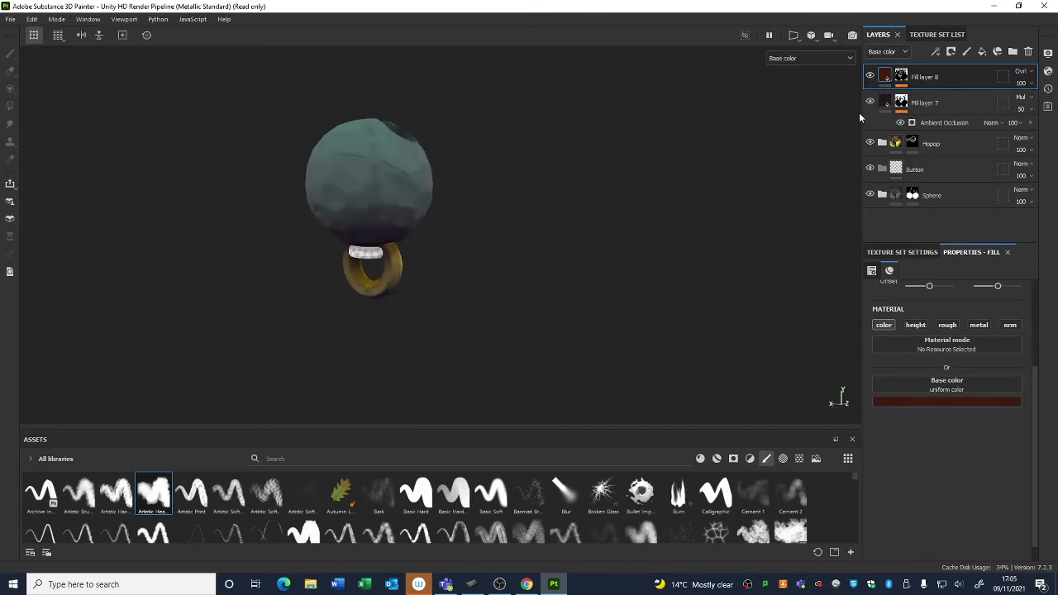
left_click(869, 77)
Set Fill layer 8's blending mode back to Normal and show the layer on the bell again
left_click(1022, 72)
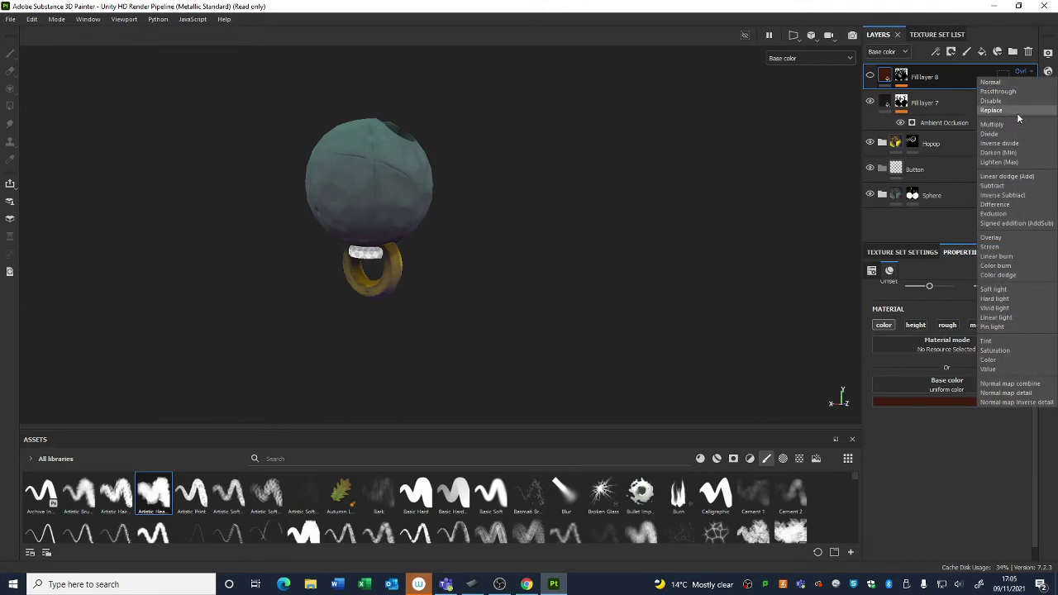
left_click(1013, 83)
left_click_drag(689, 180, 335, 201, "alt")
scroll(442, 198, "up", 2)
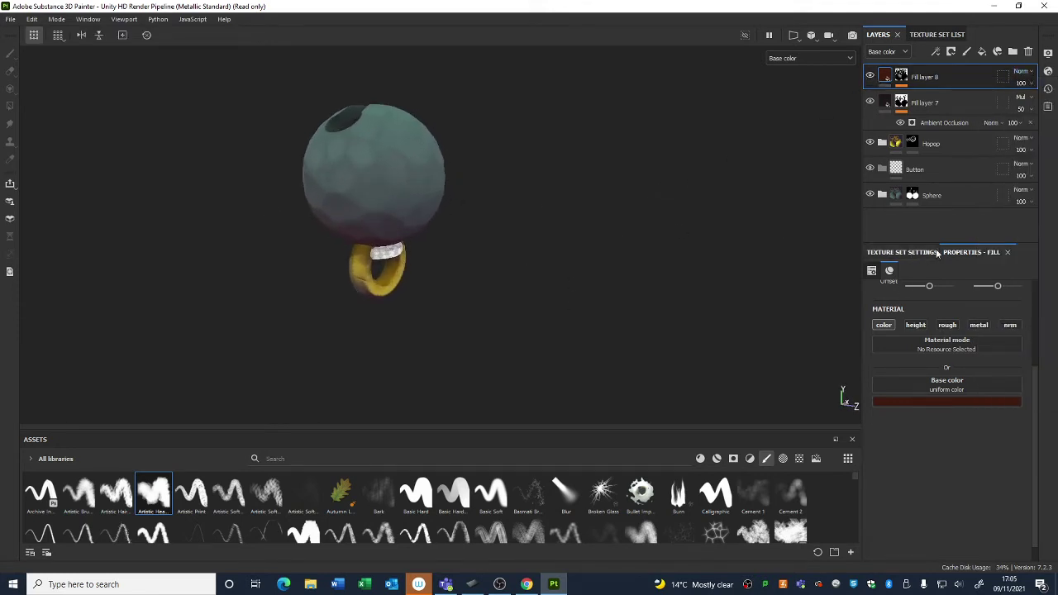
Duplicate Fill layer 8, keeping the original hidden, and replace the copy's World Space Normals mask generator with Light
left_click(900, 77)
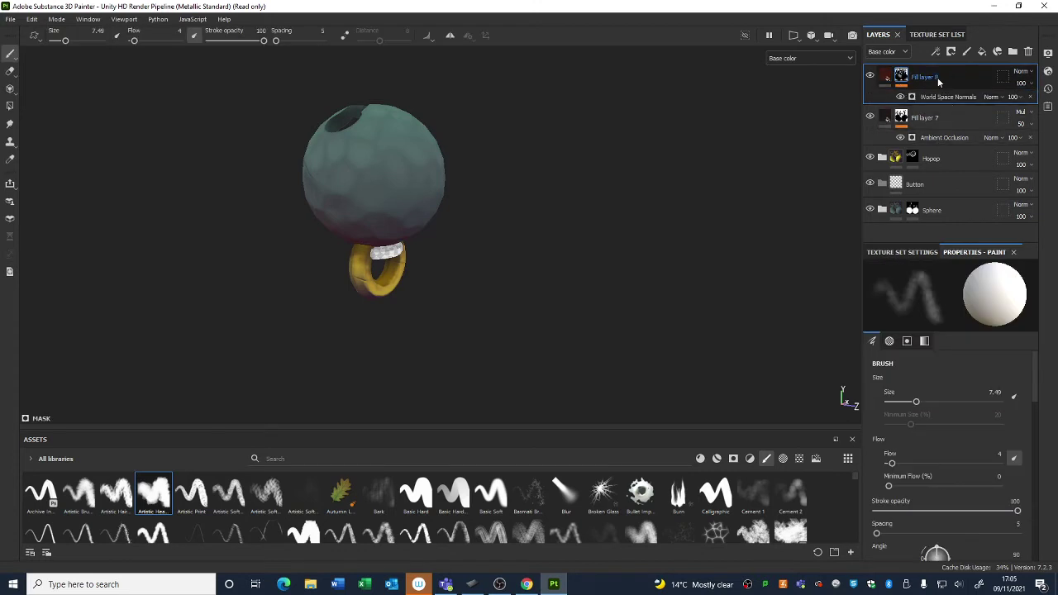
key("ctrl+d")
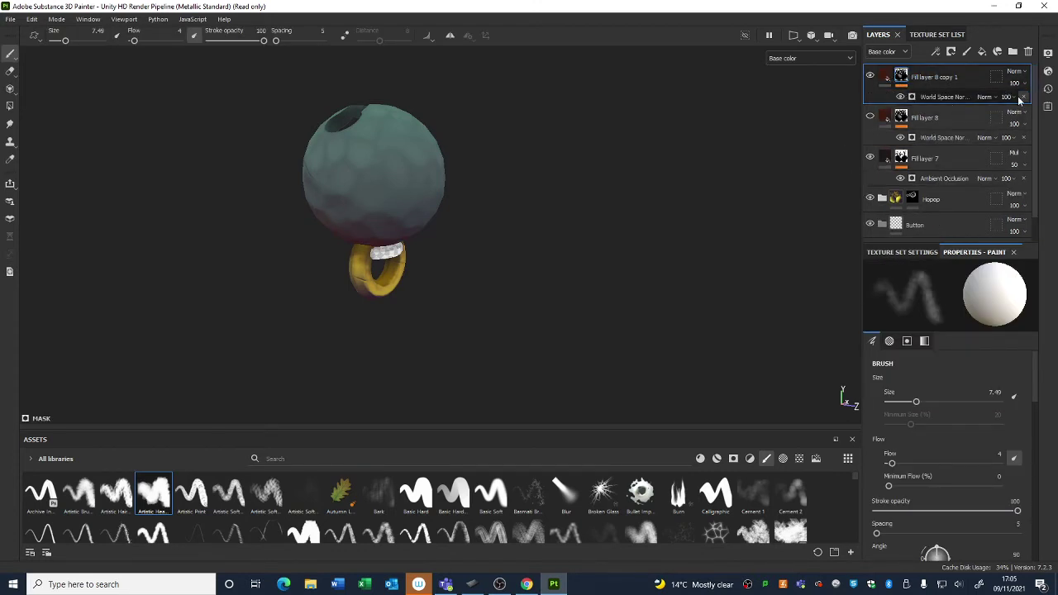
left_click(932, 97)
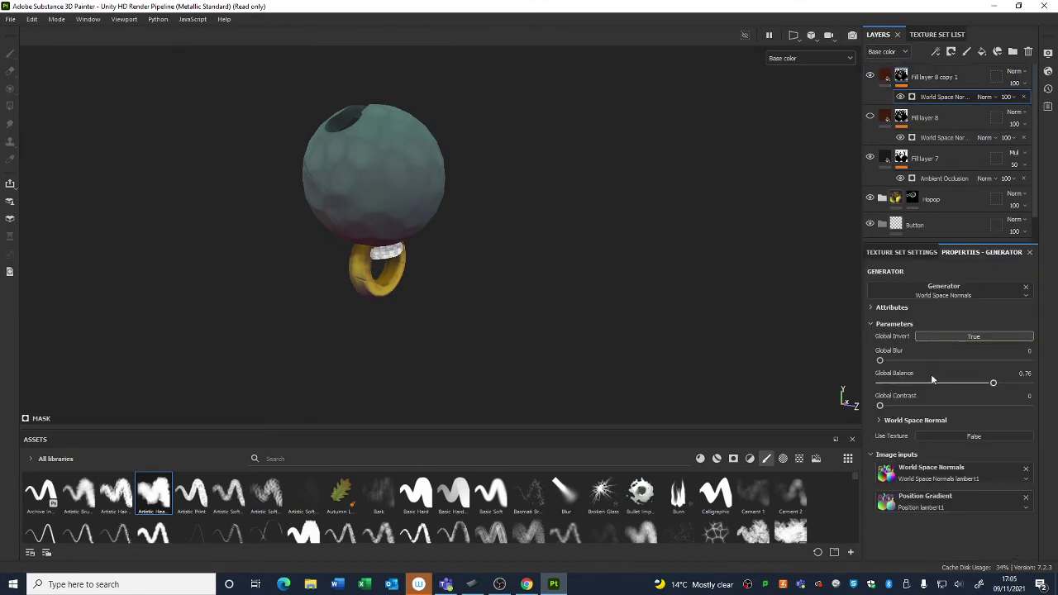
left_click(949, 293)
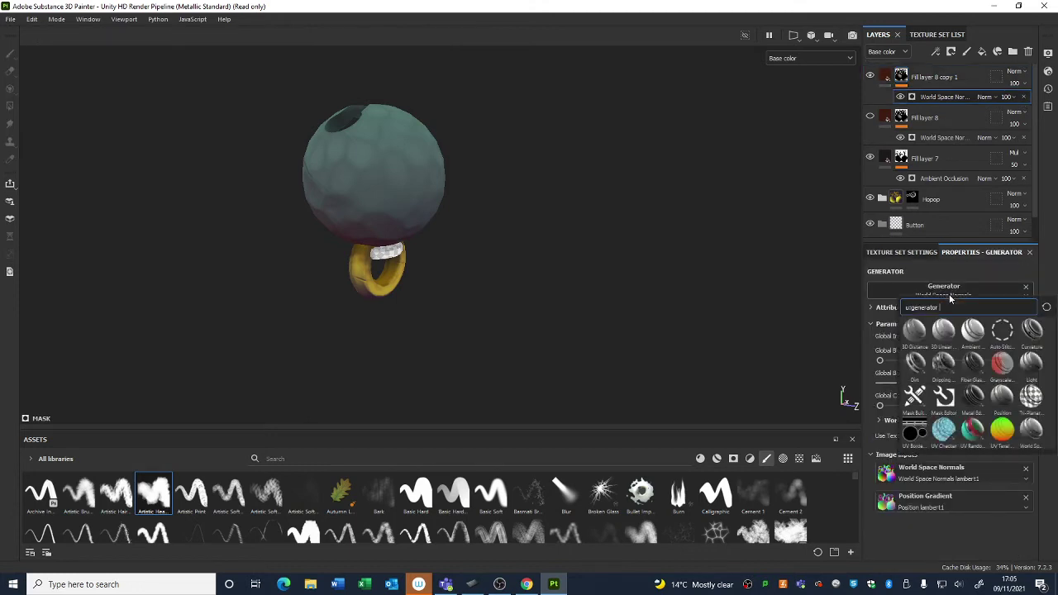
left_click(1032, 369)
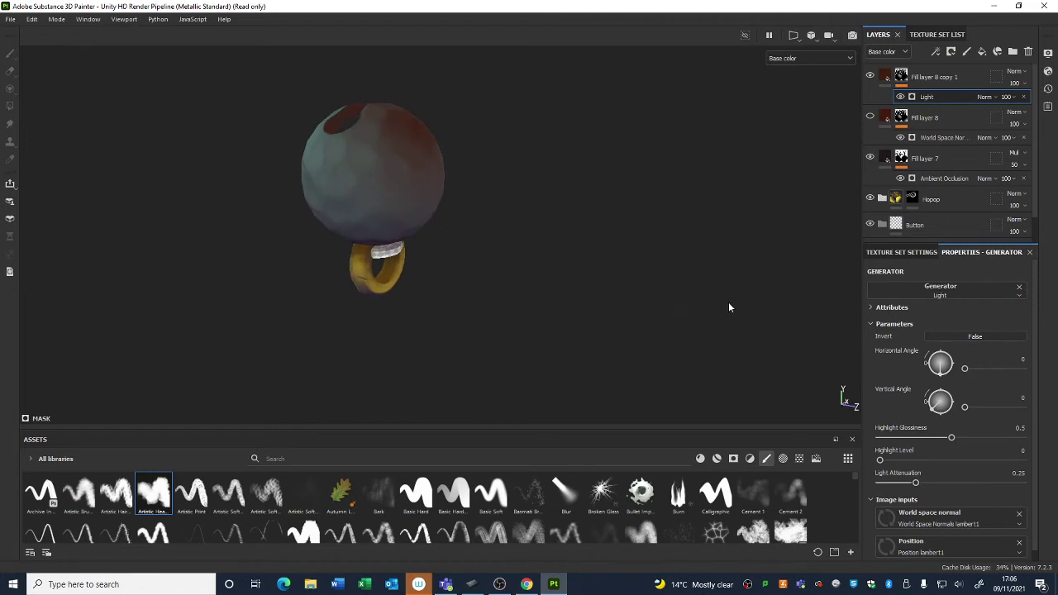
Aim the copy's Light generator at the bell's upper side with vertical angle 294 and horizontal angle 254
left_click_drag(931, 416, 937, 420)
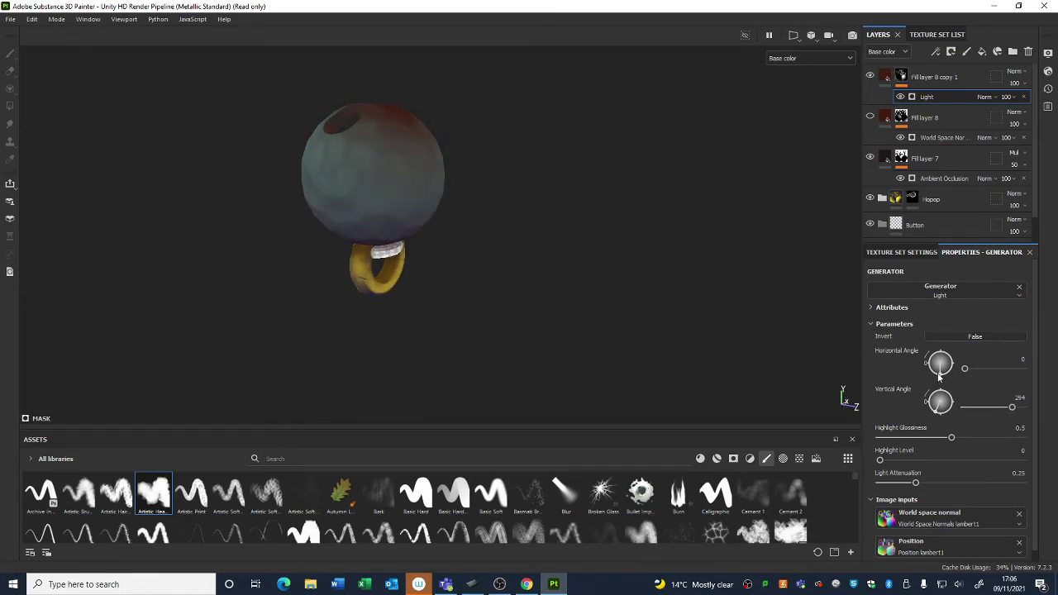
left_click_drag(938, 376, 944, 377)
left_click_drag(644, 318, 509, 316, "alt")
Change the copied fill layer's base color to a pale cream yellow, trying lavender and pale green tones first
left_click(889, 76)
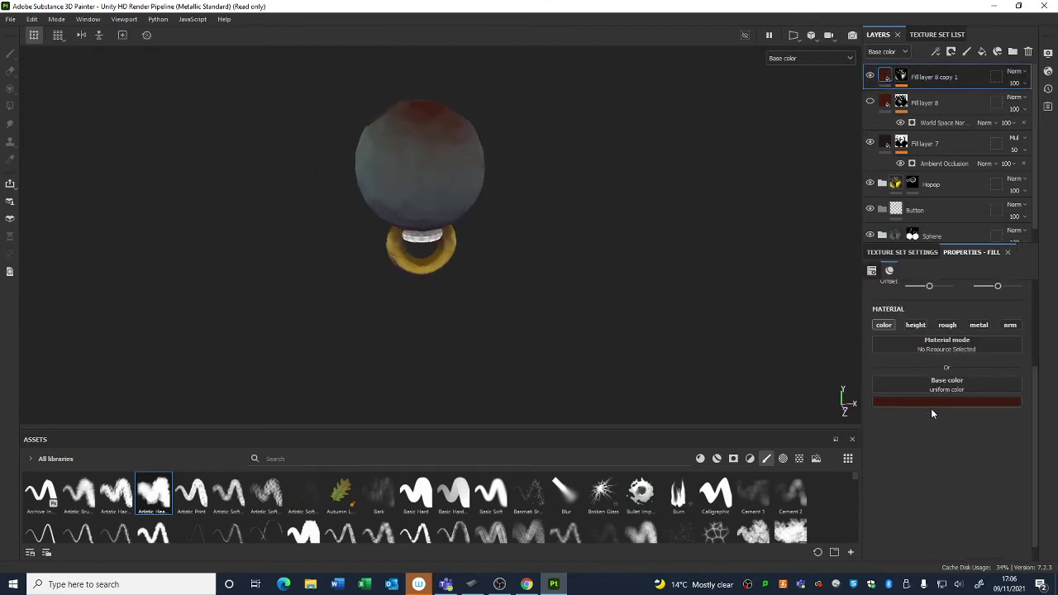
left_click(931, 405)
left_click(998, 453)
left_click(924, 441)
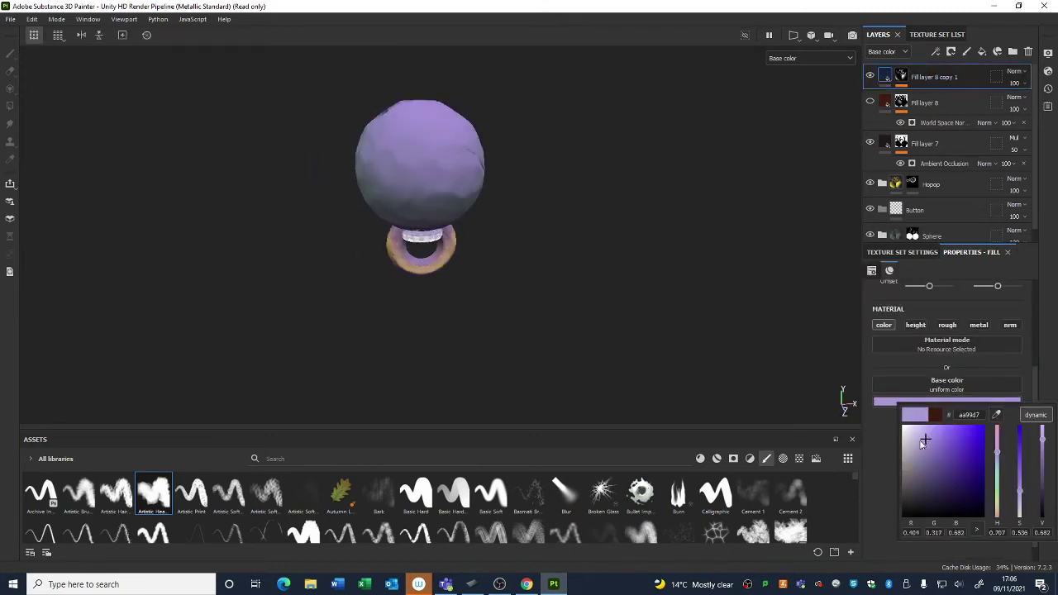
left_click(917, 439)
left_click(916, 451)
left_click(916, 439)
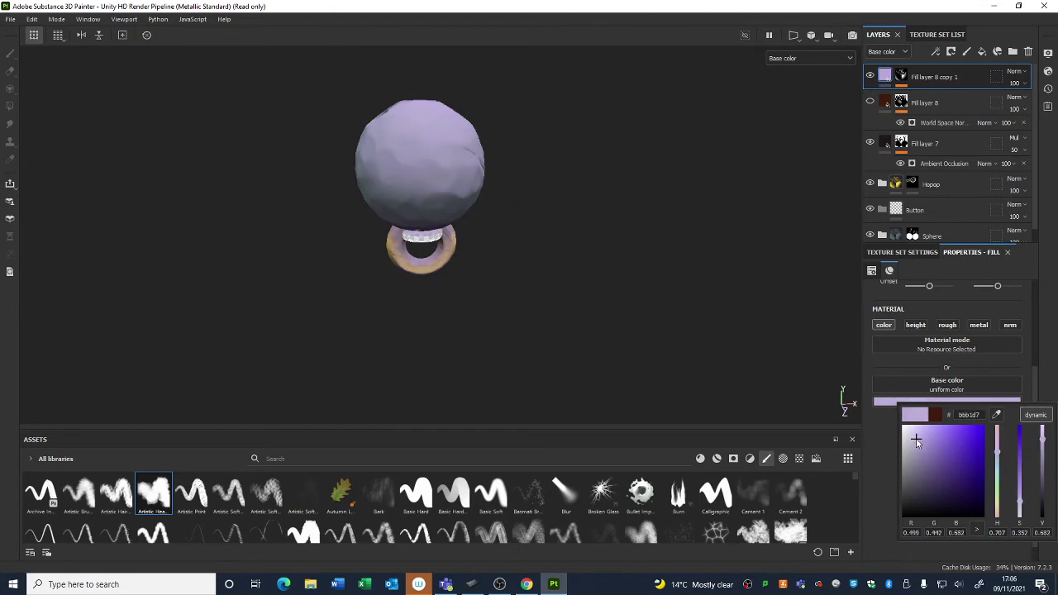
left_click_drag(916, 442, 912, 435)
left_click(997, 495)
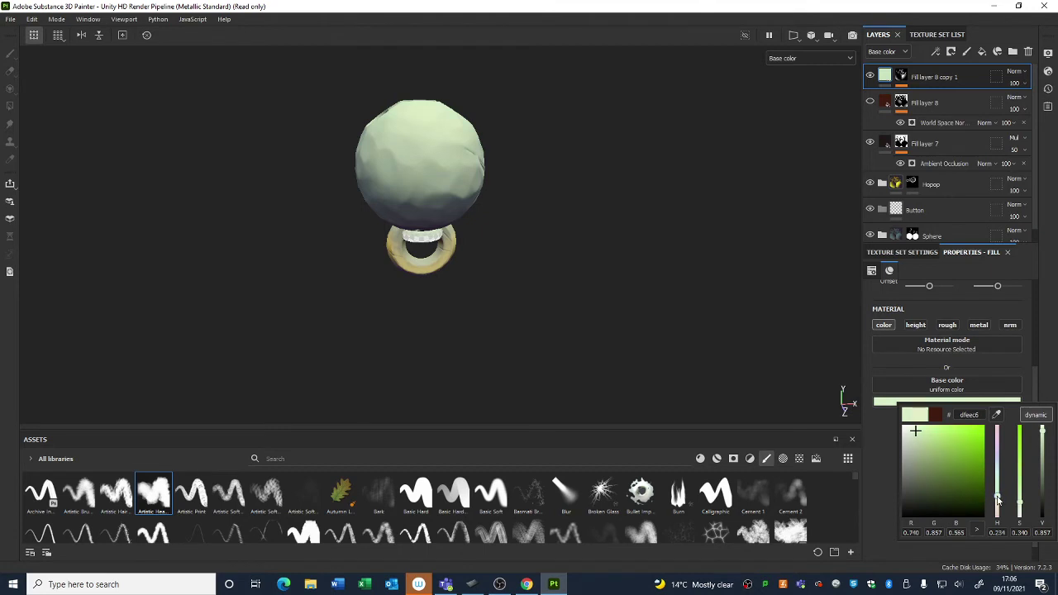
left_click_drag(997, 503, 997, 509)
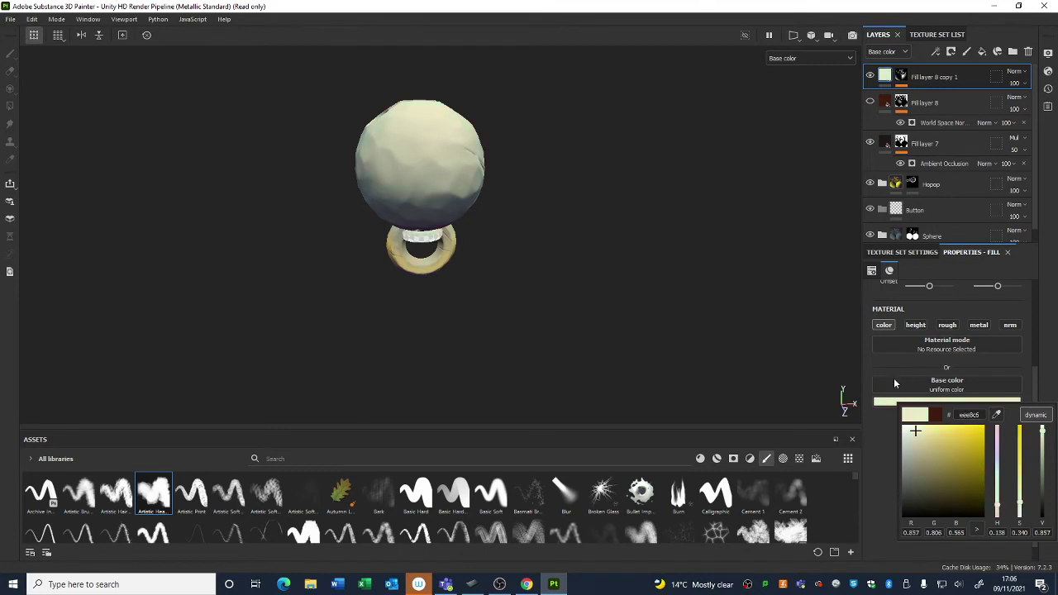
Set the Light generator's Highlight Glossiness to 0.71, Highlight Level to 0.03 and Light Attenuation to about 0.63
left_click(902, 75)
left_click(926, 97)
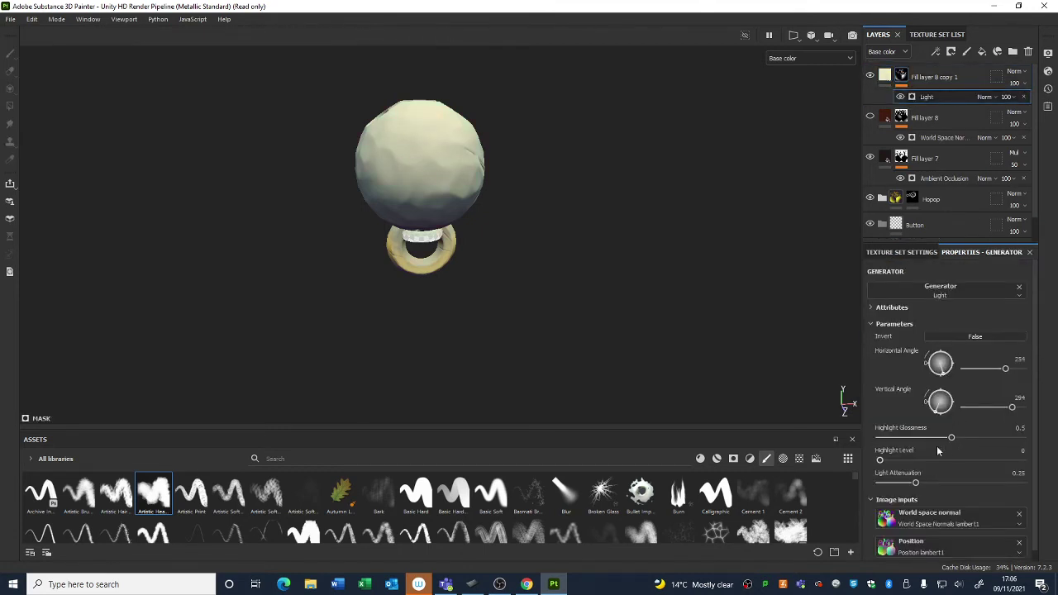
left_click_drag(950, 439, 983, 439)
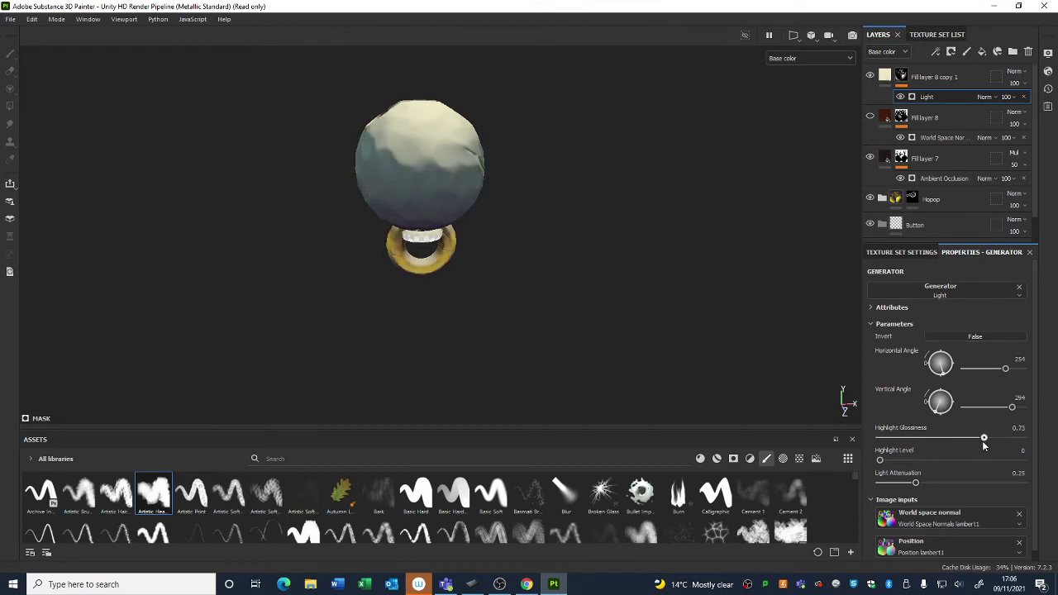
mouse_move(882, 460)
left_mouse_down()
mouse_move(934, 460)
mouse_move(886, 474)
mouse_move(983, 485)
left_mouse_up()
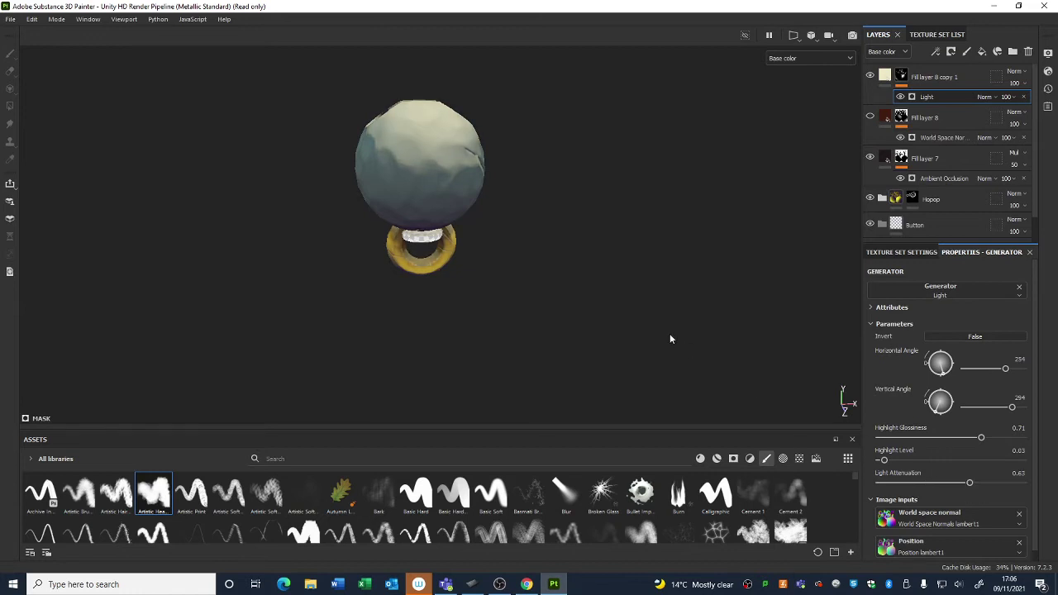
Add a Blur filter with intensity 3.54 to the copied fill layer's mask above the Light generator
left_click_drag(670, 339, 695, 310, "alt")
right_click(903, 77)
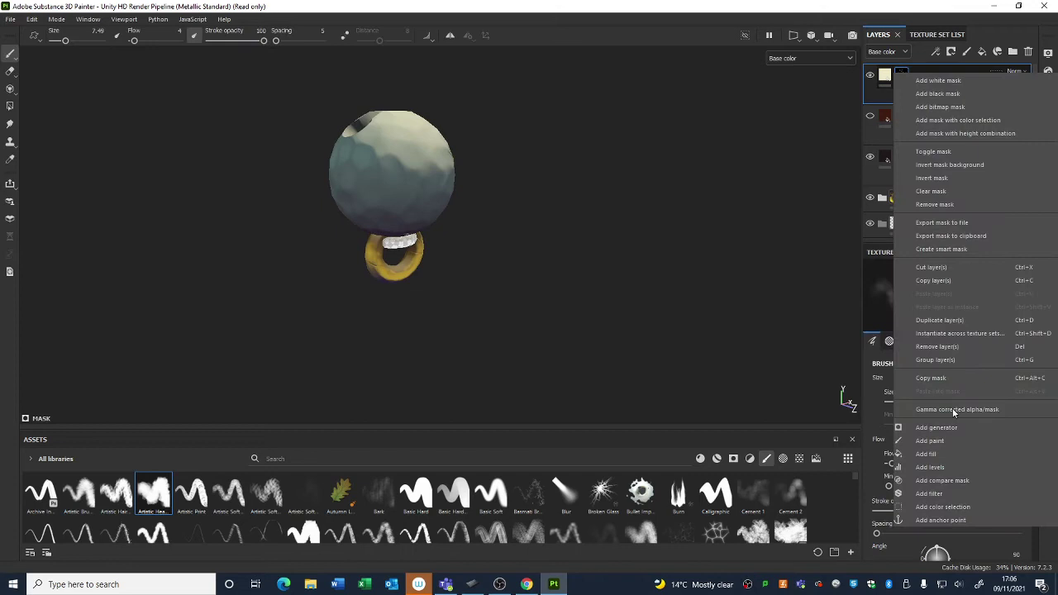
left_click(941, 494)
left_click(969, 289)
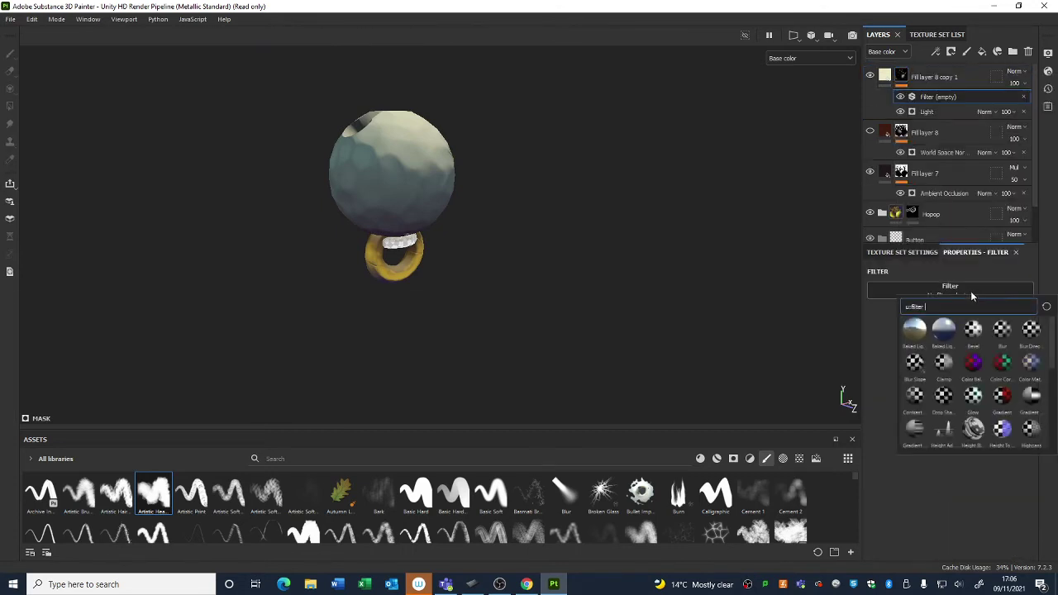
left_click(1002, 329)
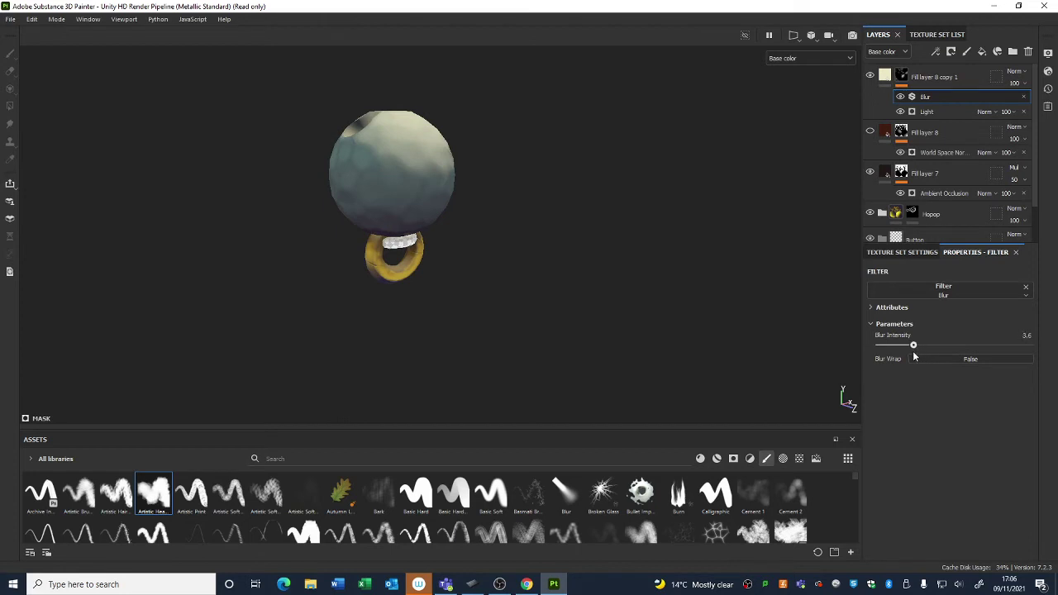
left_click_drag(913, 356, 911, 355)
left_click_drag(479, 248, 446, 262, "alt")
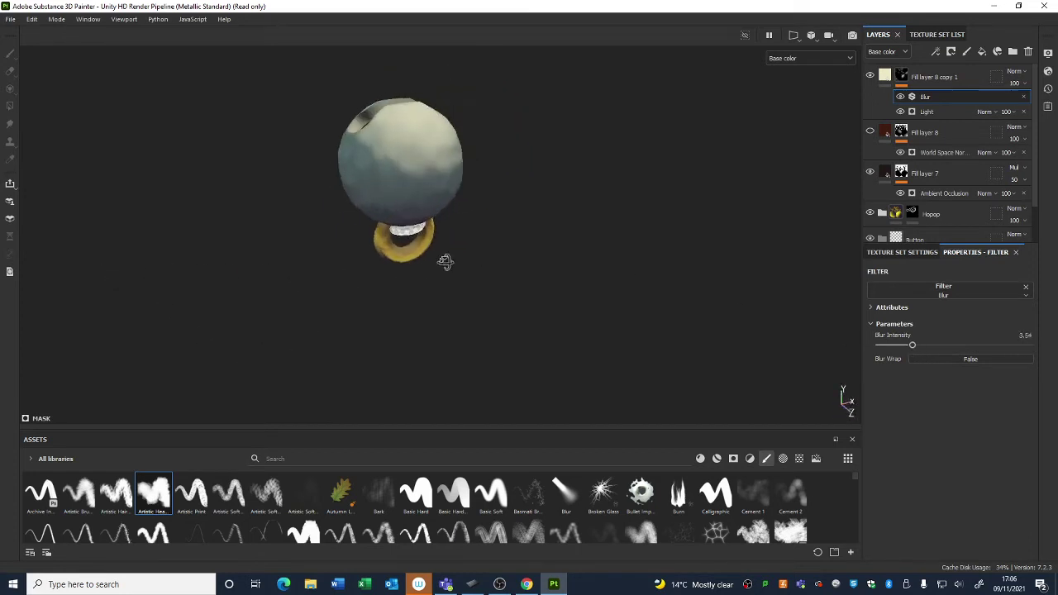
Compare the bell with and without the cream light layer and examine its softened highlight up close
scroll(357, 146, "up", 3)
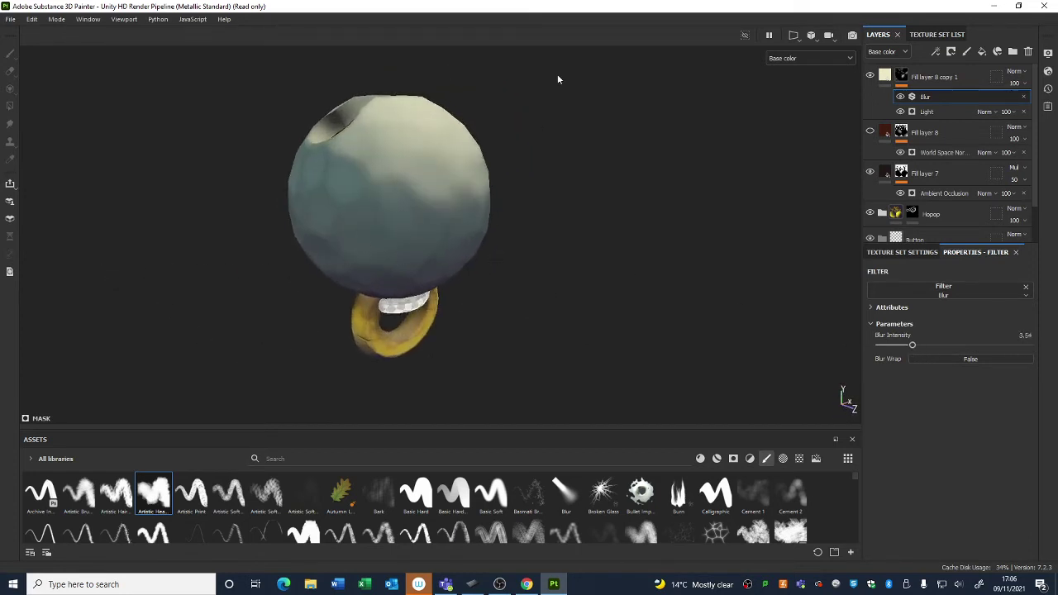
left_click_drag(558, 79, 546, 107, "alt")
left_click(869, 77)
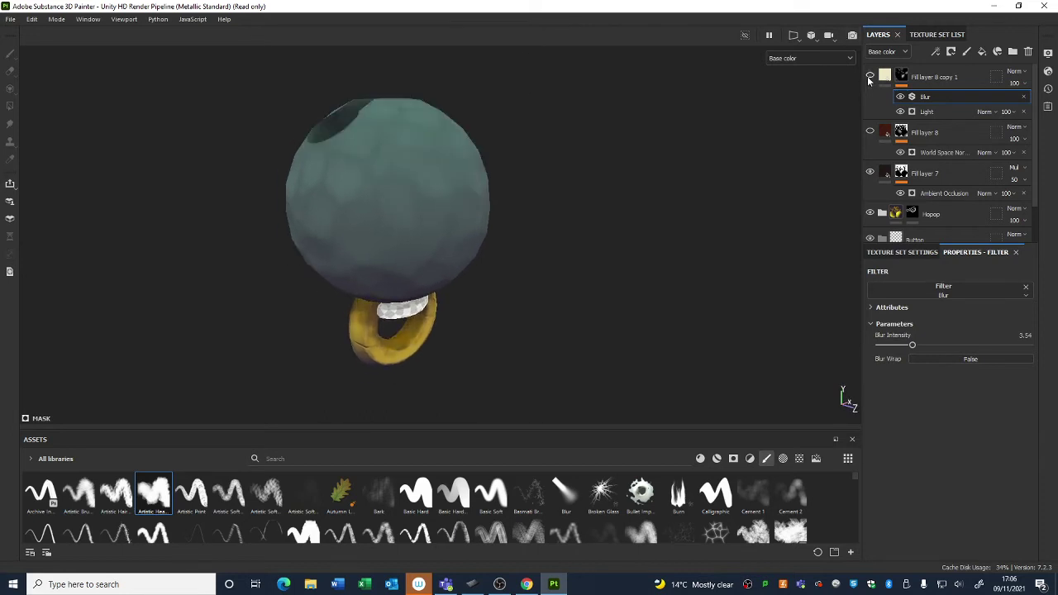
left_click(869, 77)
left_click(869, 77)
left_click(869, 77)
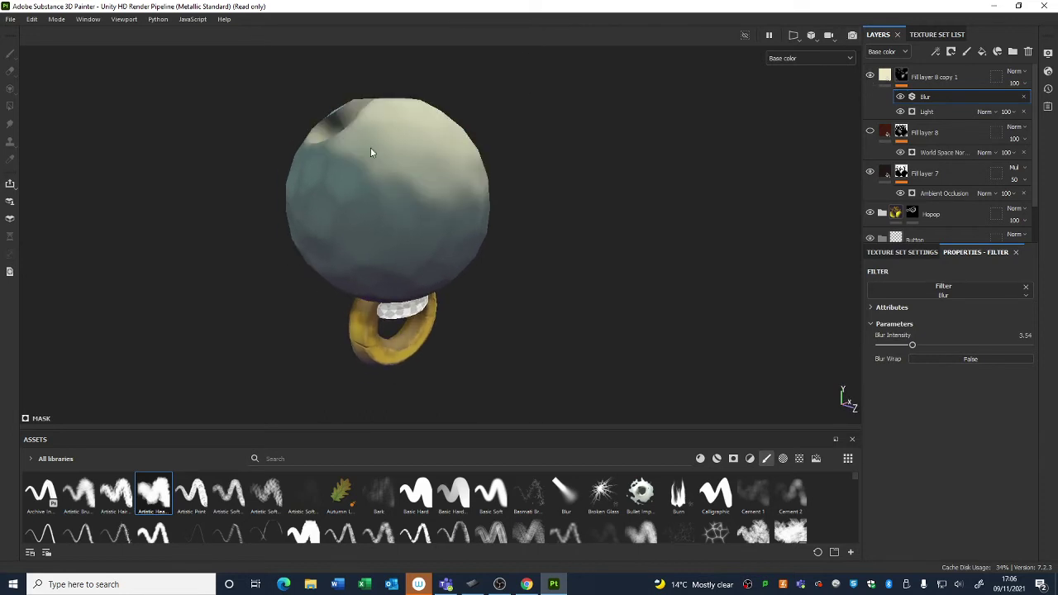
left_click_drag(502, 153, 538, 288, "alt")
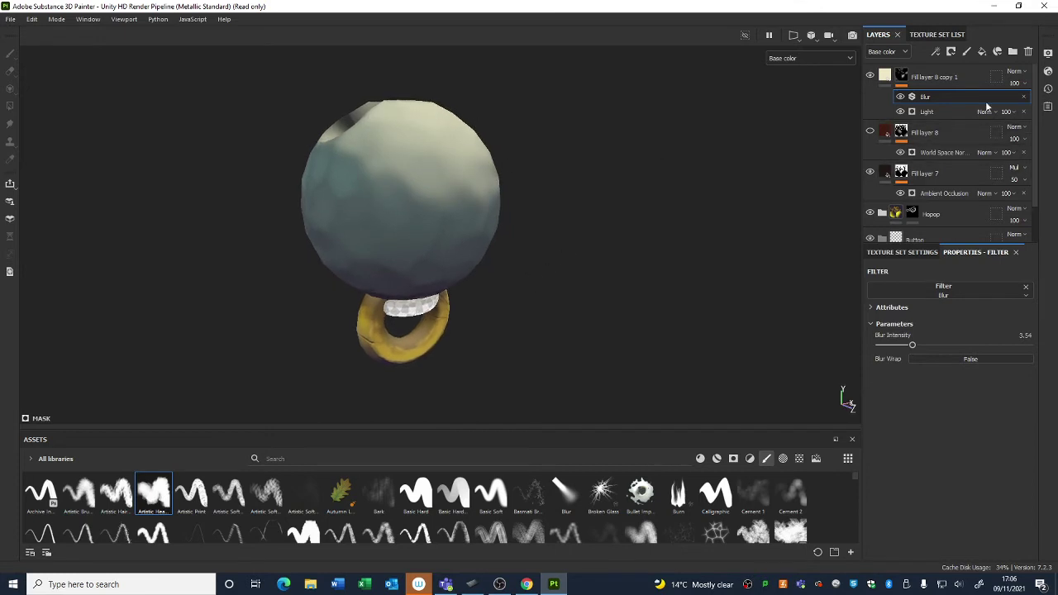
Set Fill layer 8 copy 1's blending mode to Overlay and toggle the layer to compare its effect
left_click(1016, 72)
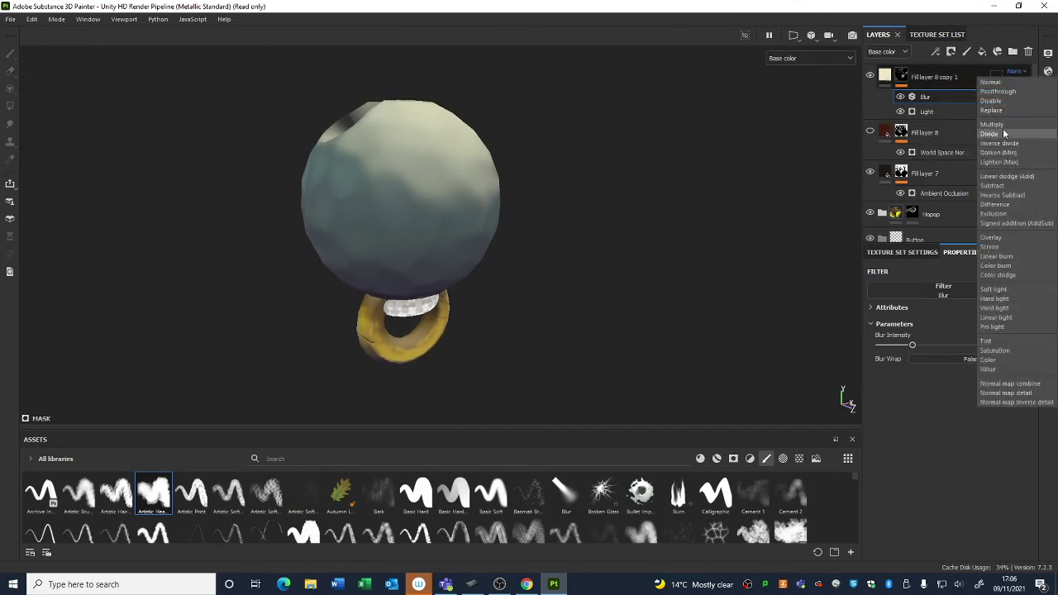
left_click(1005, 238)
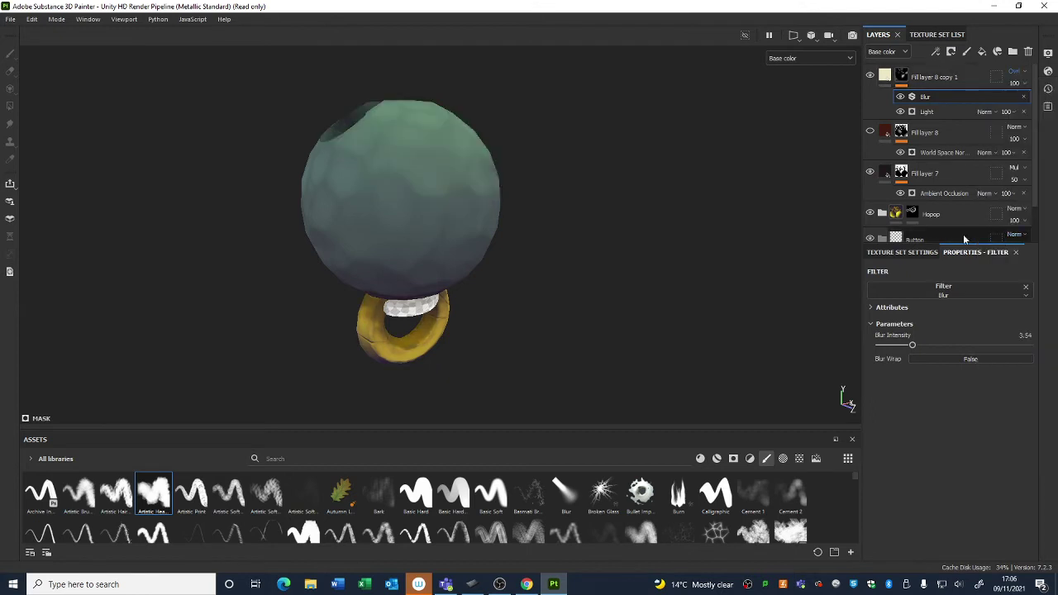
left_click_drag(678, 277, 598, 304, "alt")
left_click(868, 76)
left_click(869, 76)
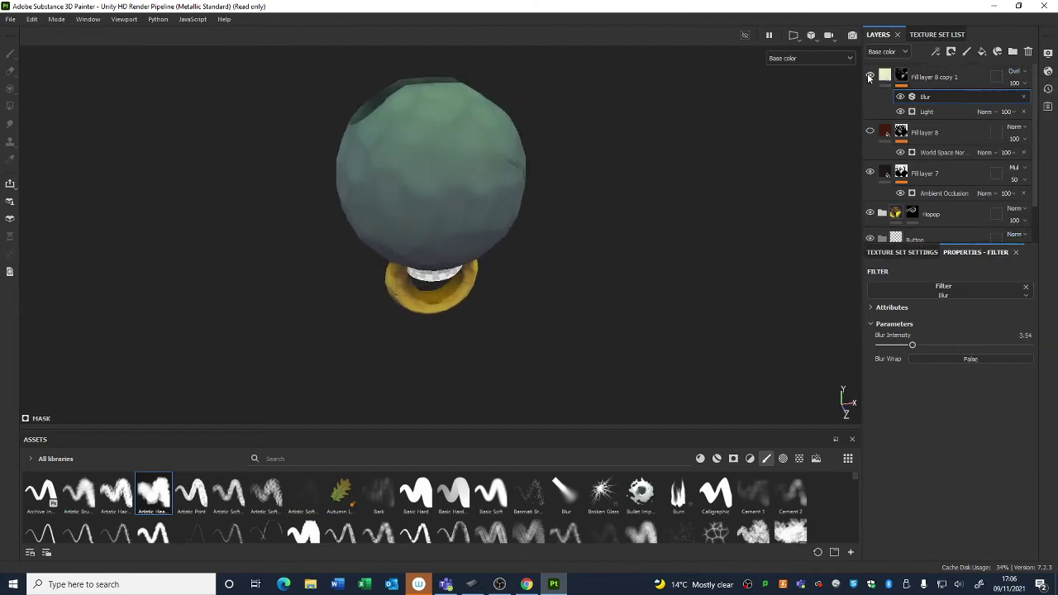
Examine the overlaid highlight on the bell, its cracks and the ring from several sides
left_click_drag(516, 312, 620, 260, "alt")
middle_click_drag(683, 261, 583, 306, "alt")
right_click_drag(582, 305, 745, 420, "alt")
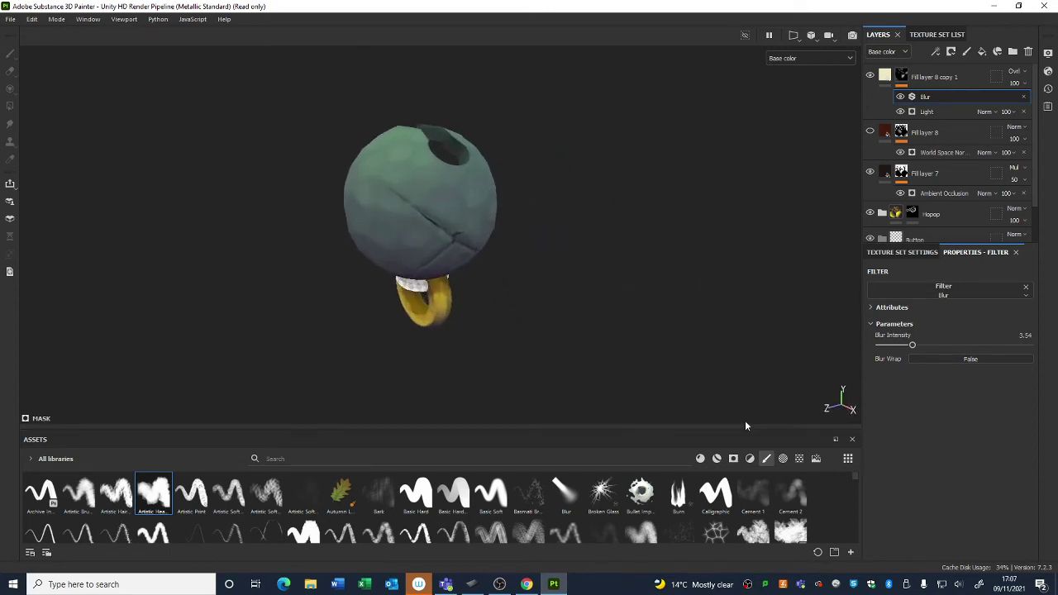
left_click_drag(545, 281, 537, 322, "alt")
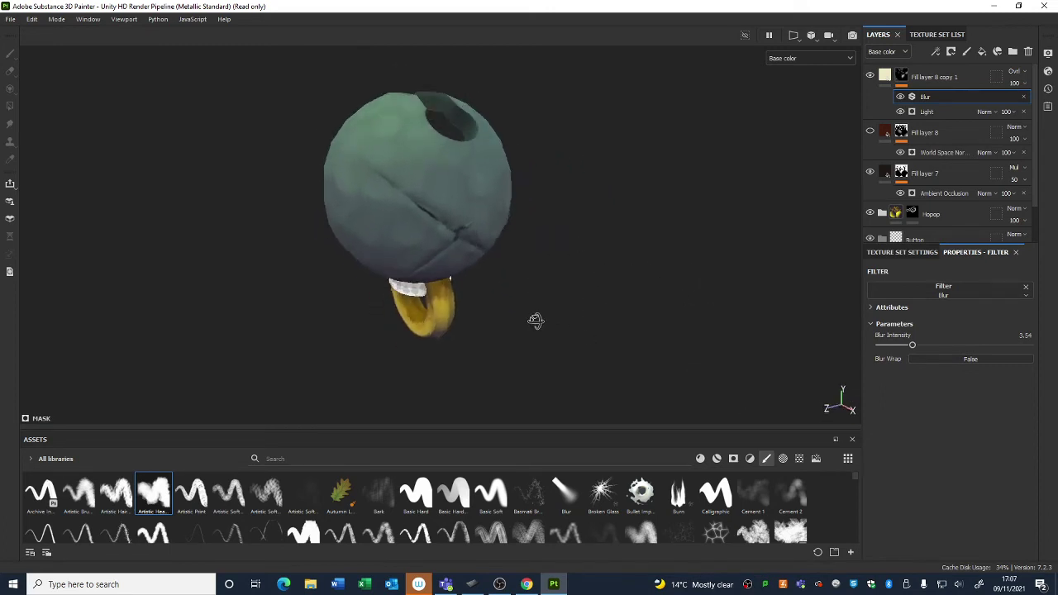
right_click_drag(537, 322, 506, 253, "alt")
left_click_drag(506, 254, 522, 228, "alt")
right_click_drag(666, 287, 444, 284, "alt")
left_click_drag(444, 284, 503, 318, "alt")
mouse_move(606, 244)
left_mouse_down("alt")
mouse_move(498, 372)
mouse_move(576, 240)
mouse_move(595, 248)
left_mouse_up("alt")
Switch the viewport display to Material and inspect the bell from several sides under rotated environment lighting
left_click(799, 59)
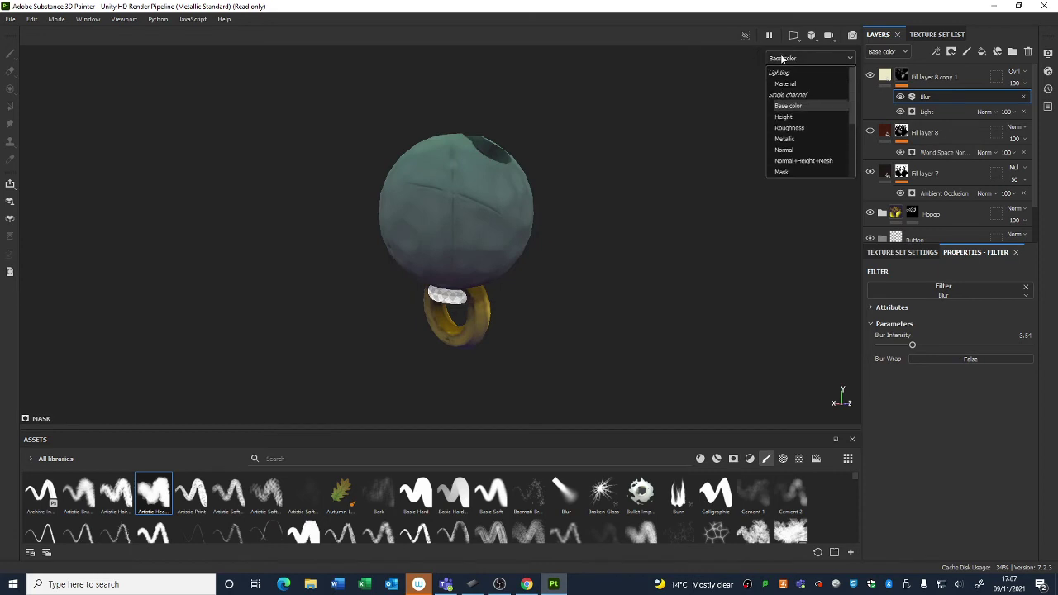
left_click(784, 82)
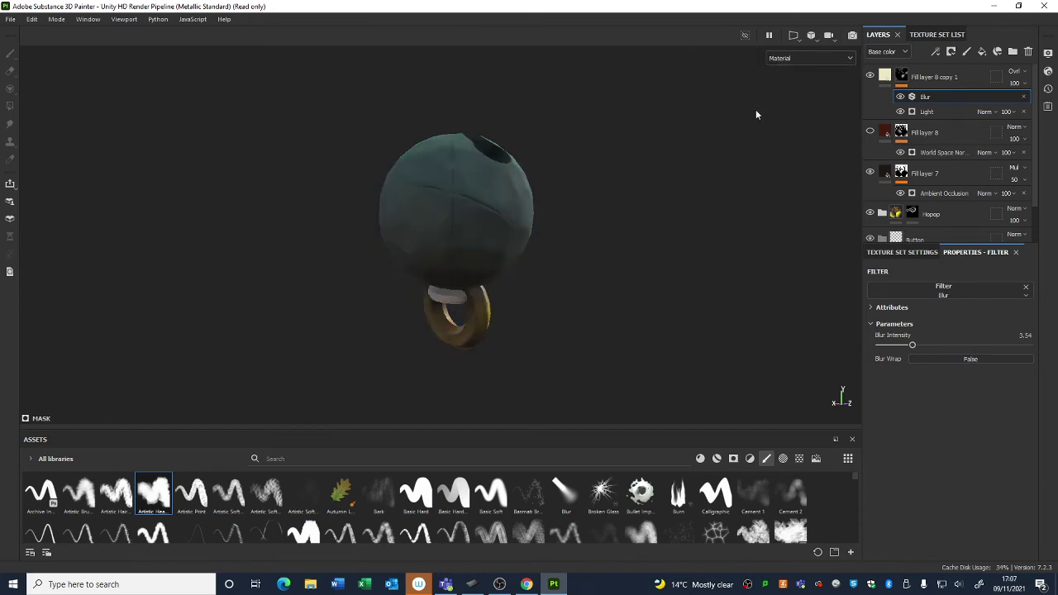
left_click_drag(686, 156, 570, 216, "alt")
left_click_drag(704, 231, 697, 285, "alt")
right_click_drag(698, 285, 470, 245, "alt")
middle_click_drag(471, 246, 559, 218, "alt")
right_click_drag(494, 253, 525, 267, "shift")
left_click_drag(525, 267, 469, 270, "alt")
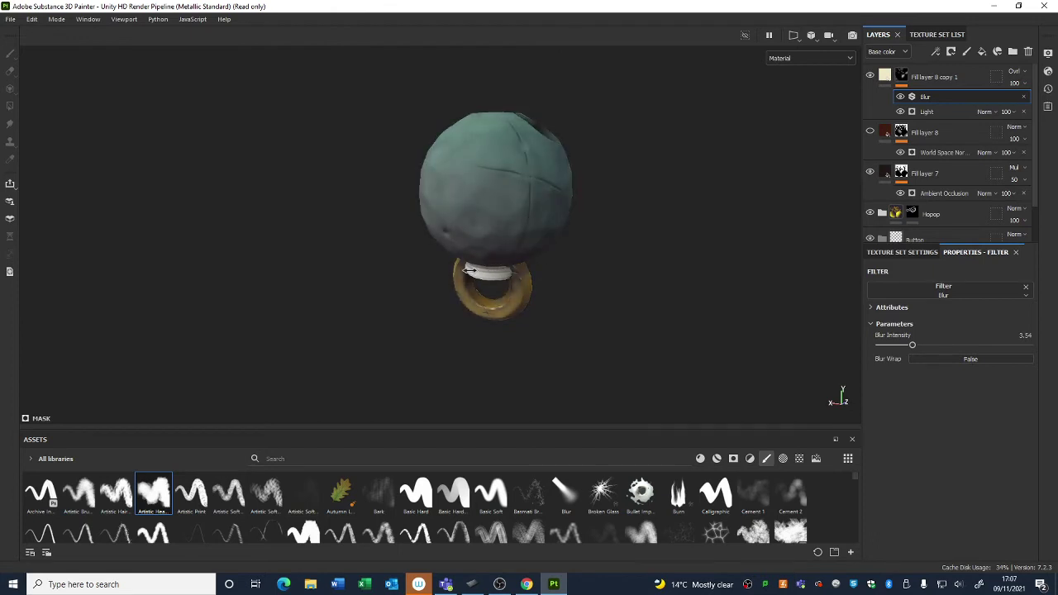
Show only the base color on the bell's cracked side and return to the Material display for comparison
left_click(769, 59)
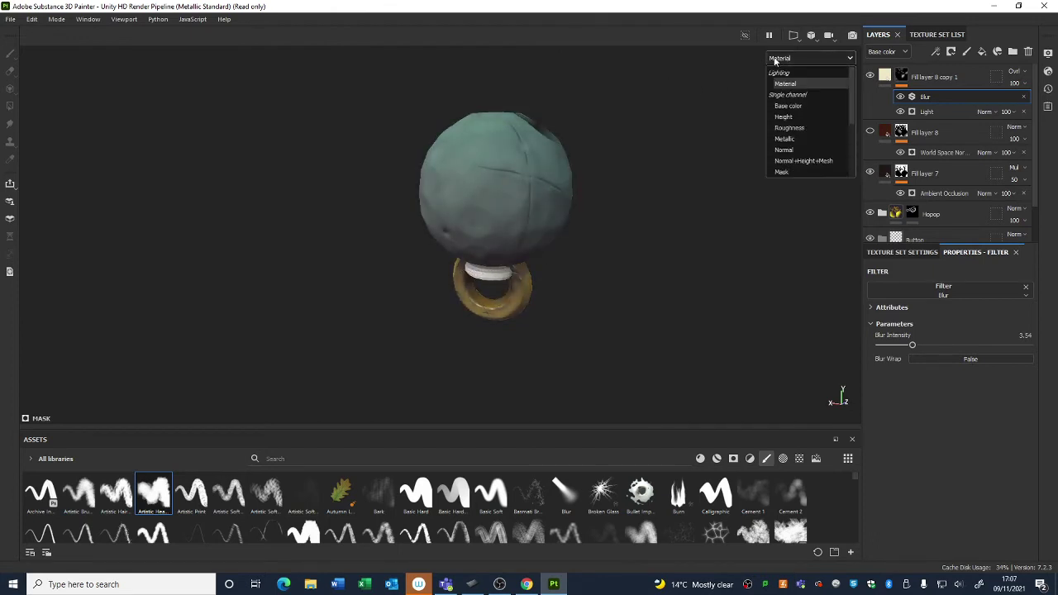
left_click(785, 106)
left_click_drag(730, 151, 530, 181, "alt")
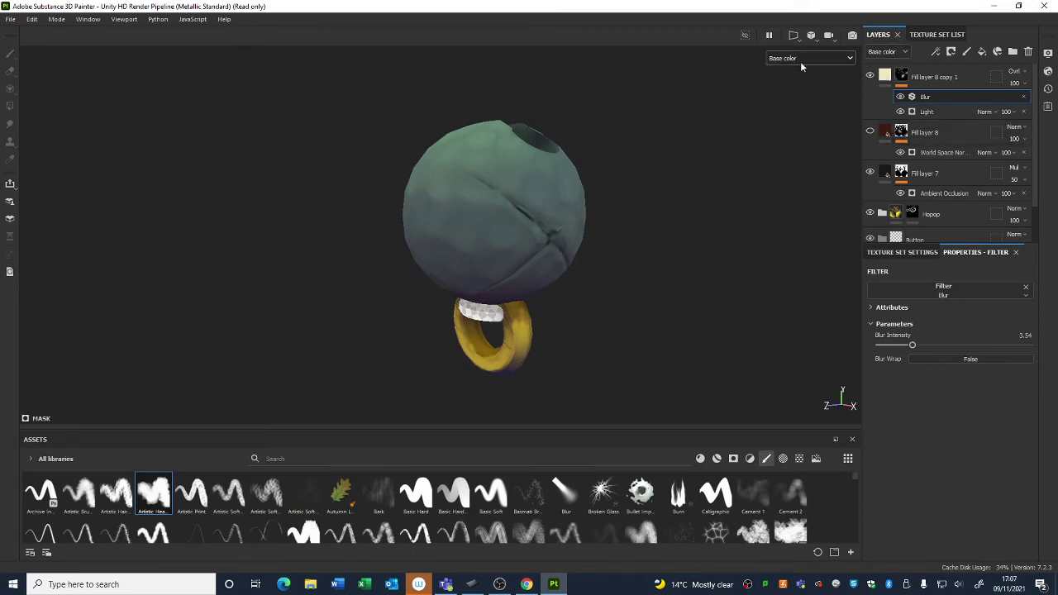
left_click(773, 61)
left_click(796, 84)
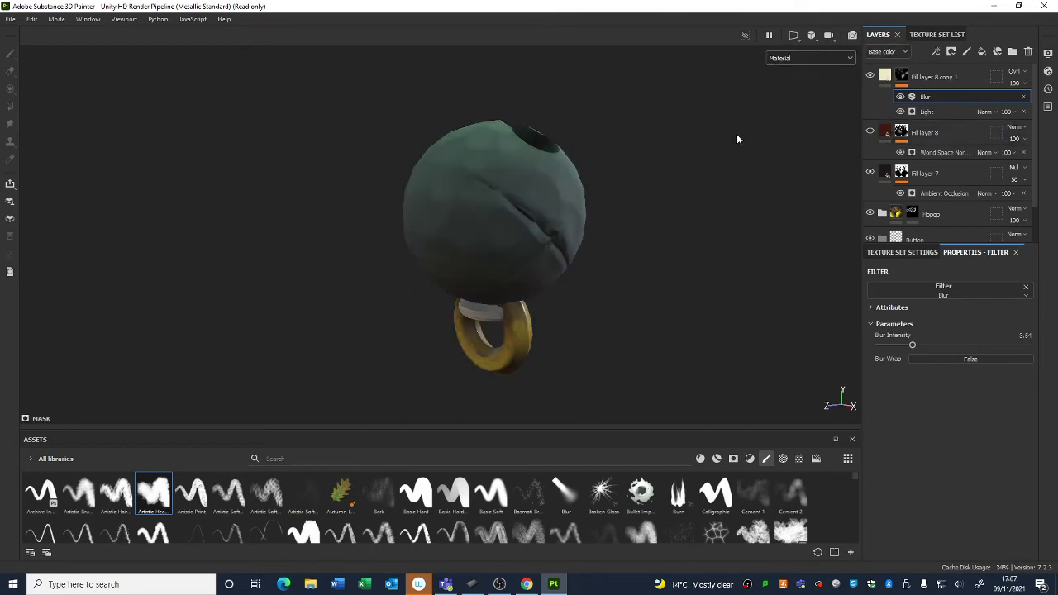
Rotate the environment lighting, switch the viewport display to Base color, and inspect the bell from several sides
mouse_move(663, 136)
right_mouse_down("shift")
mouse_move(593, 146)
mouse_move(737, 161)
mouse_move(688, 165)
right_mouse_up("shift")
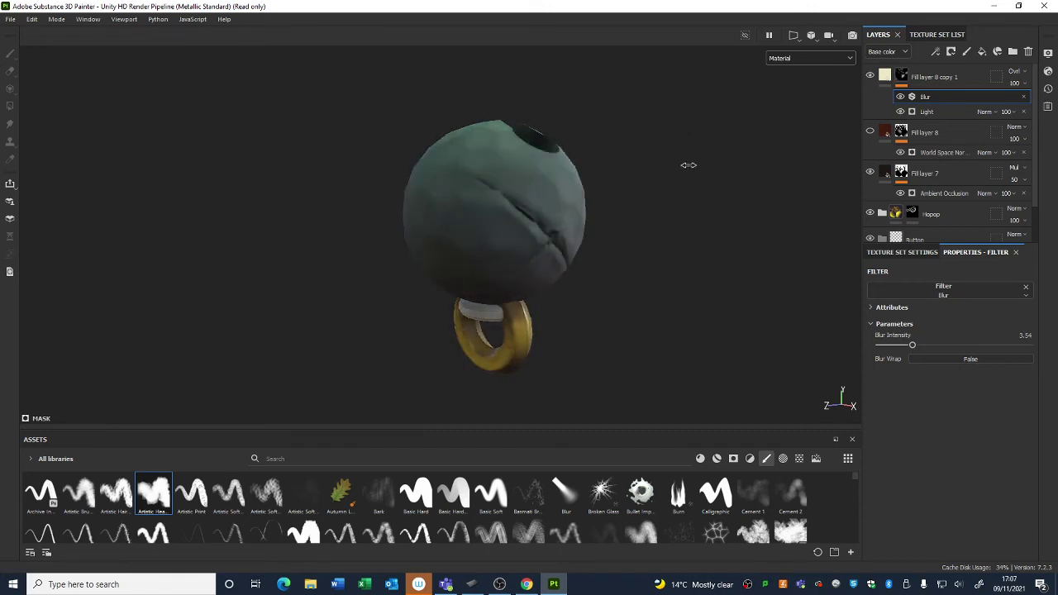
left_click(785, 61)
left_click(801, 105)
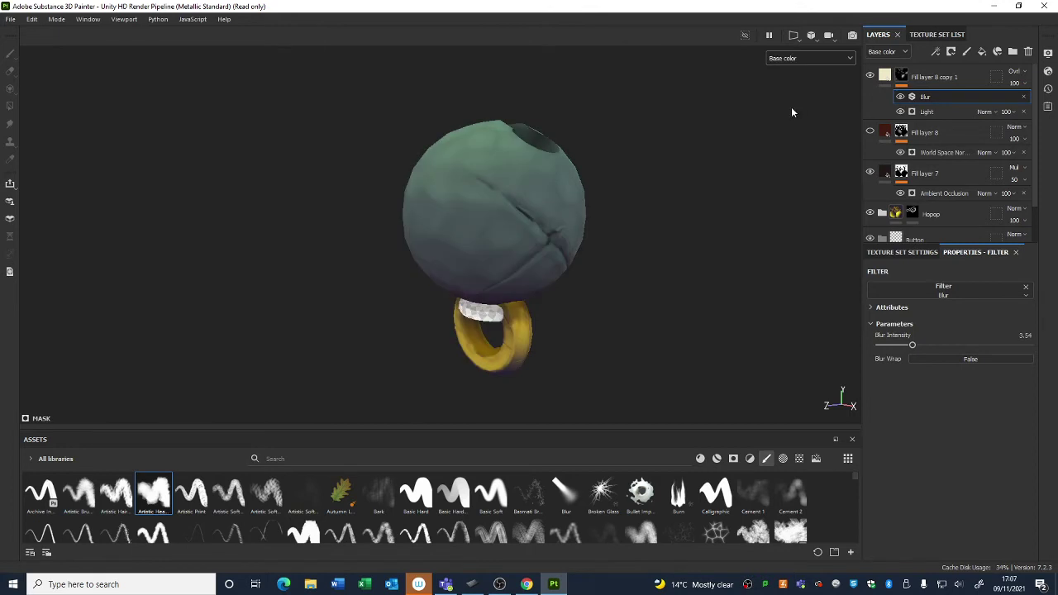
left_click_drag(702, 153, 743, 168, "alt")
scroll(373, 98, "down", 2)
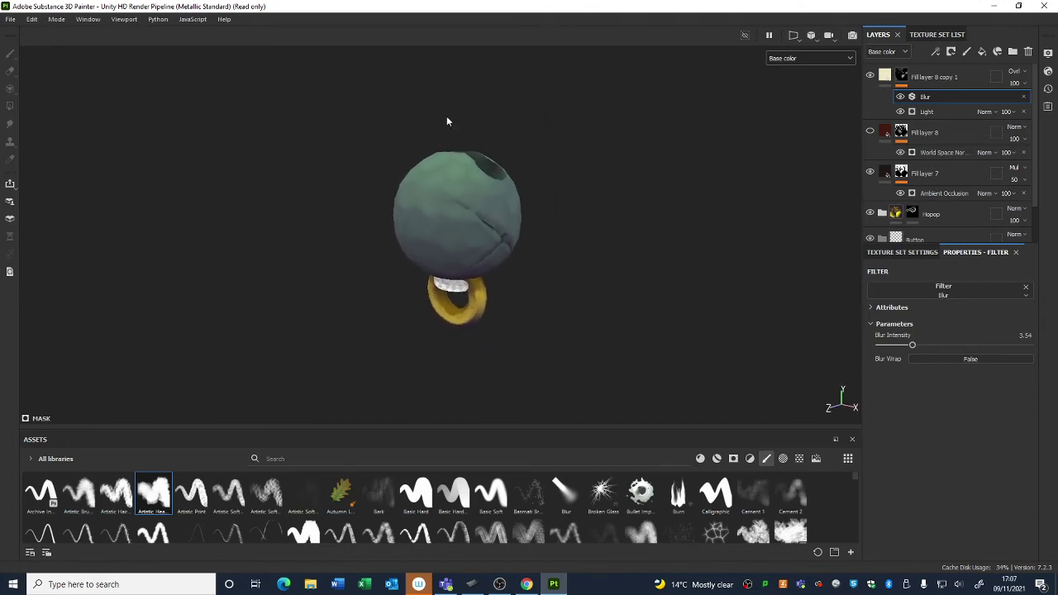
left_click_drag(447, 118, 496, 132, "alt")
left_click_drag(668, 301, 584, 283, "alt")
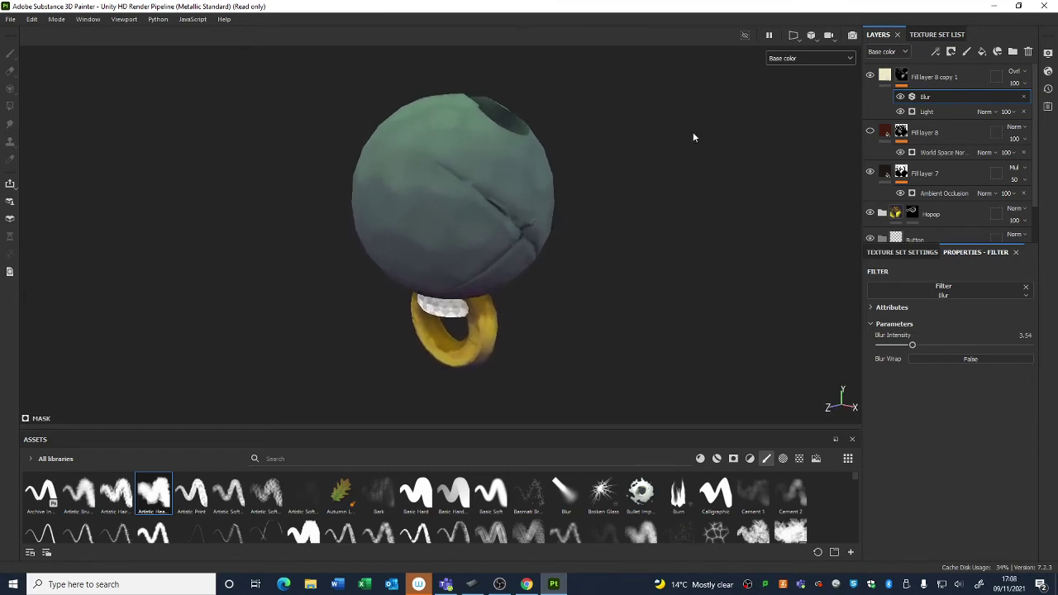
Compare the bell in the Material display, return to Base color, and view its cross-shaped crack side
left_click(777, 59)
left_click(779, 80)
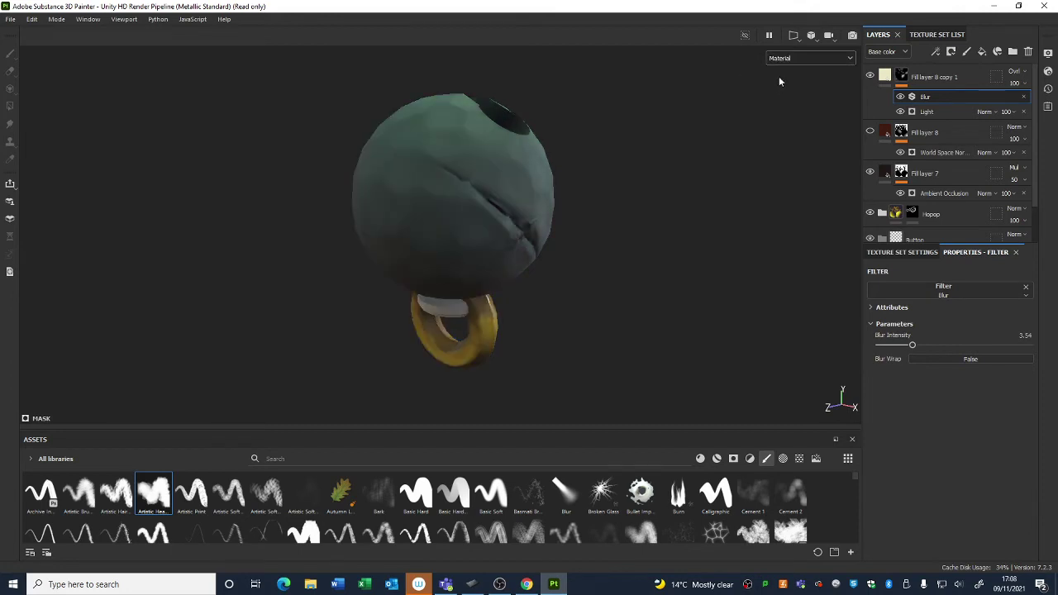
left_click(787, 62)
left_click(791, 92)
left_click_drag(609, 295, 592, 234, "alt")
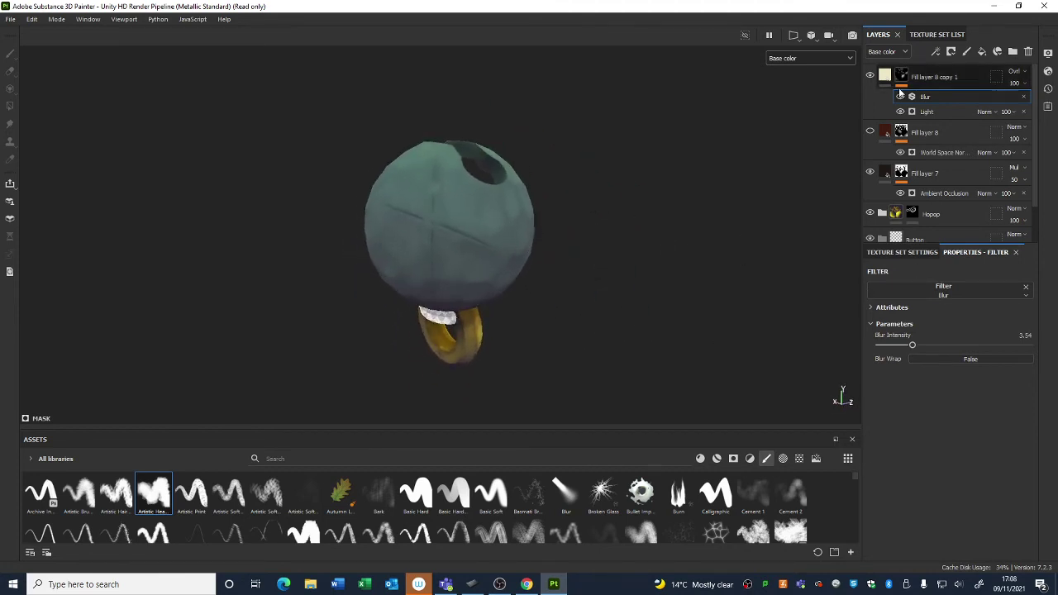
Create a folder named Topfx at the top of the layer stack
left_click(888, 80)
left_click(887, 106)
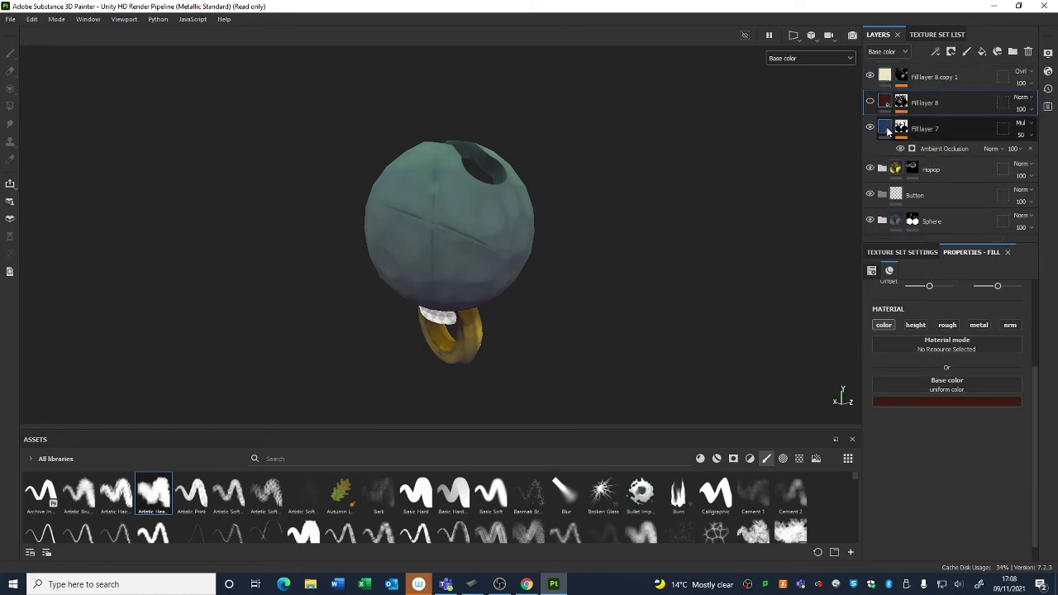
left_click(889, 130)
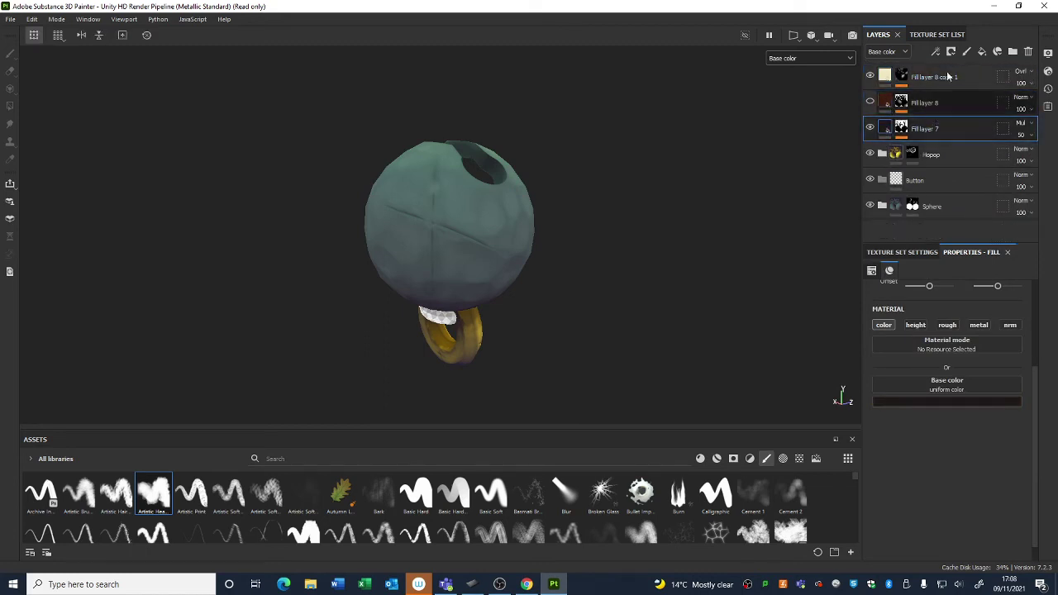
left_click(944, 73, "shift")
left_click(1011, 52)
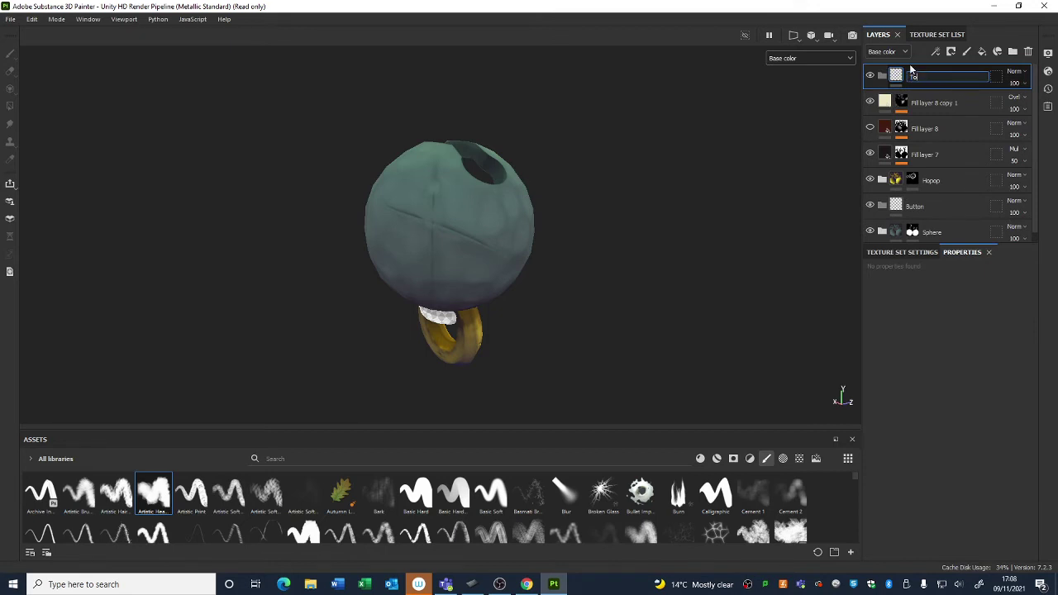
key("Return")
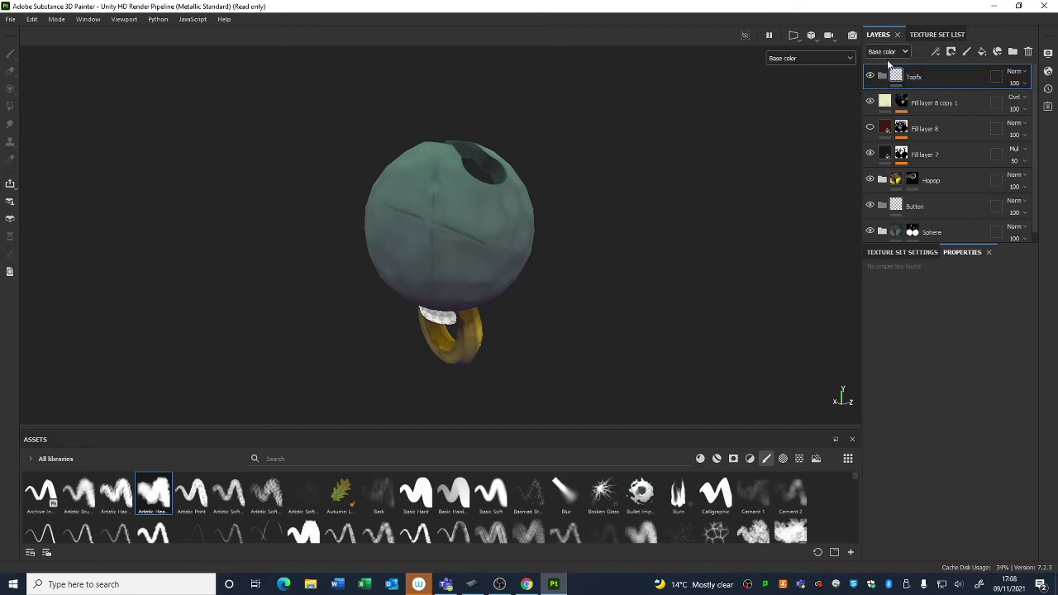
Move Fill layer 8 copy 1, Fill layer 8 and Fill layer 7 into the Topfx folder
left_click(940, 104)
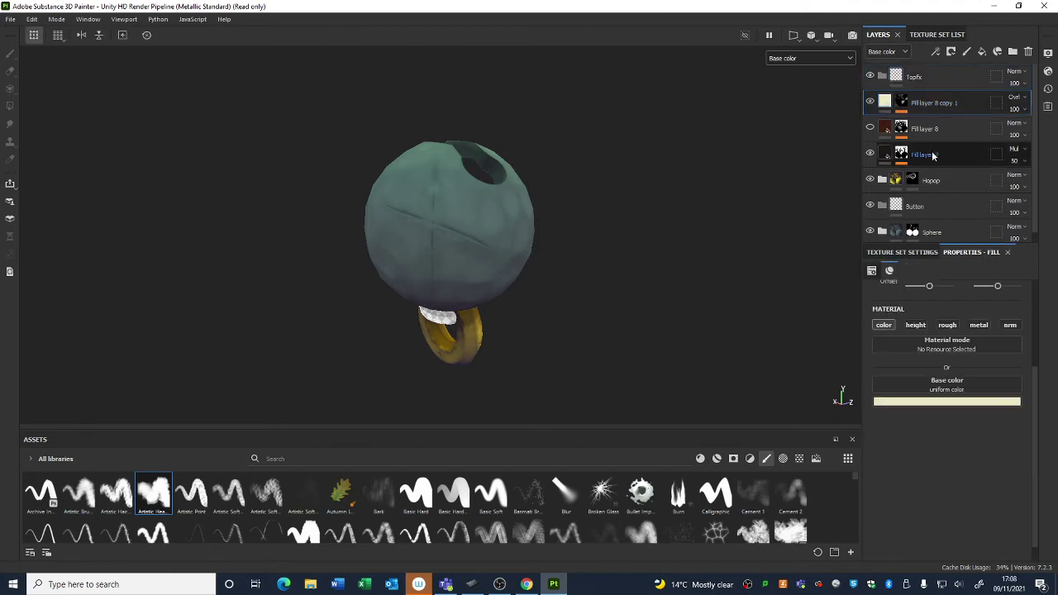
left_click(933, 156, "shift")
left_click_drag(934, 100, 878, 83)
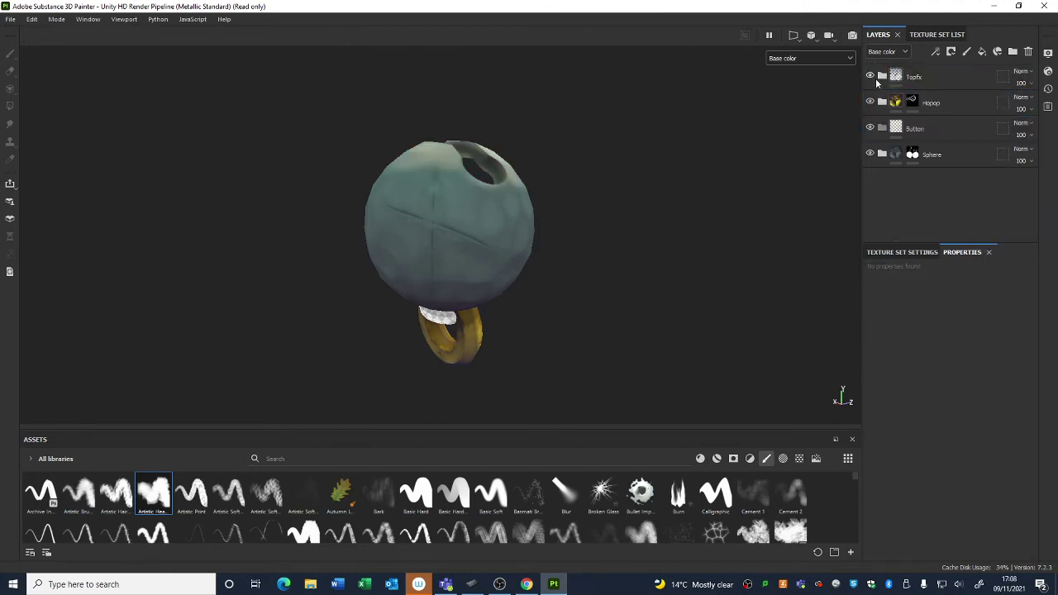
Set the Topfx folder's blending mode to Passthrough and check the layers inside it
left_click(1021, 71)
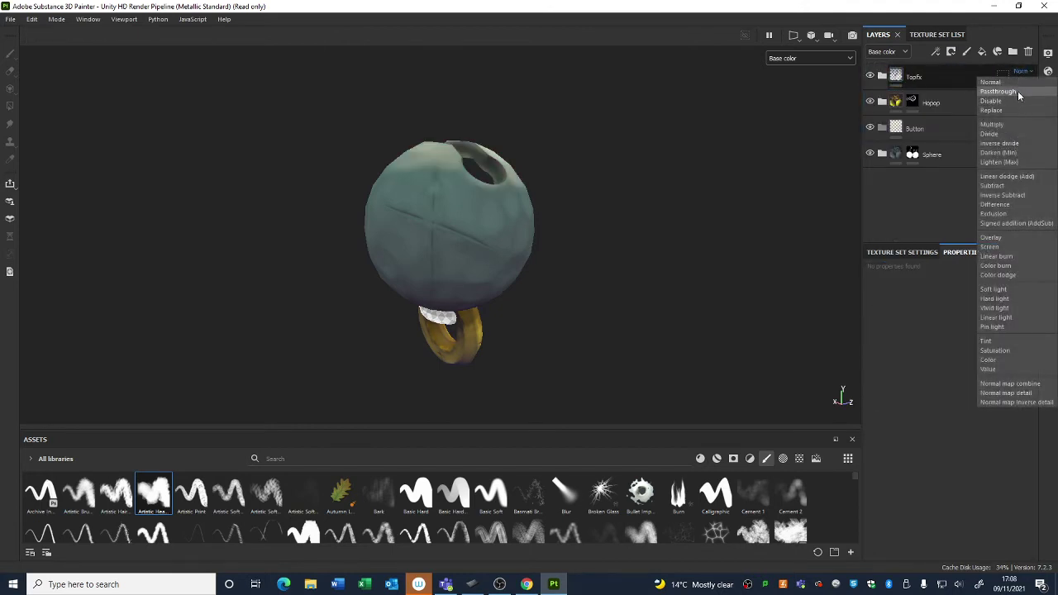
left_click(1020, 91)
left_click(959, 103)
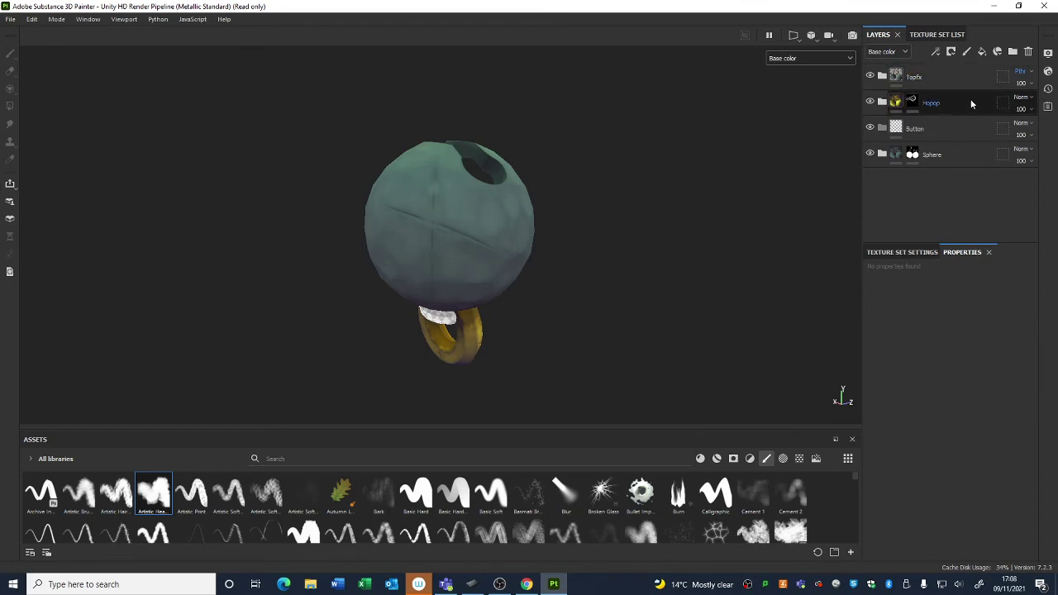
left_click(882, 76)
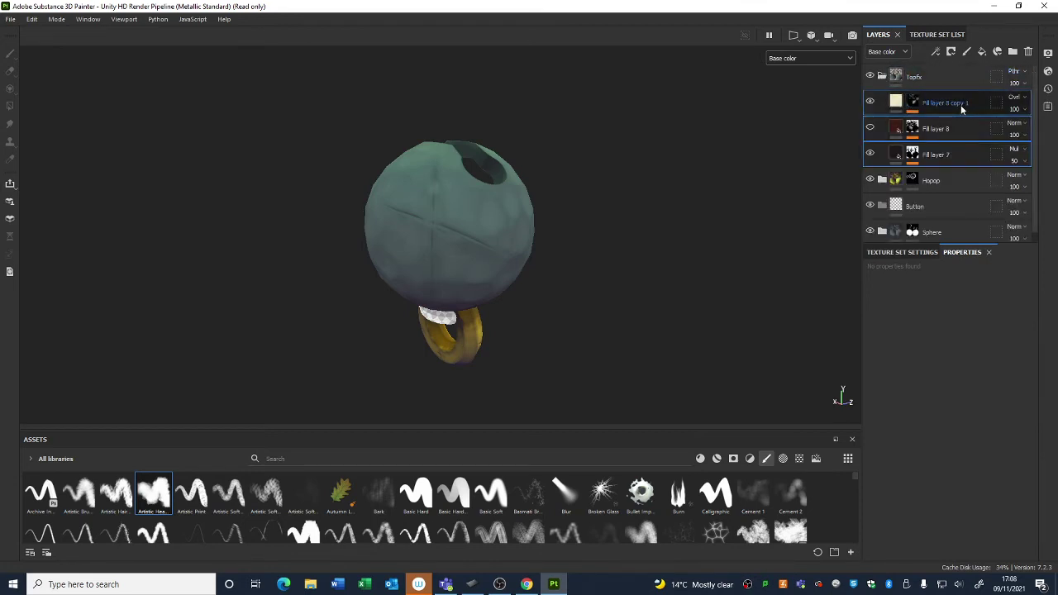
left_click(882, 76)
left_click(1023, 73)
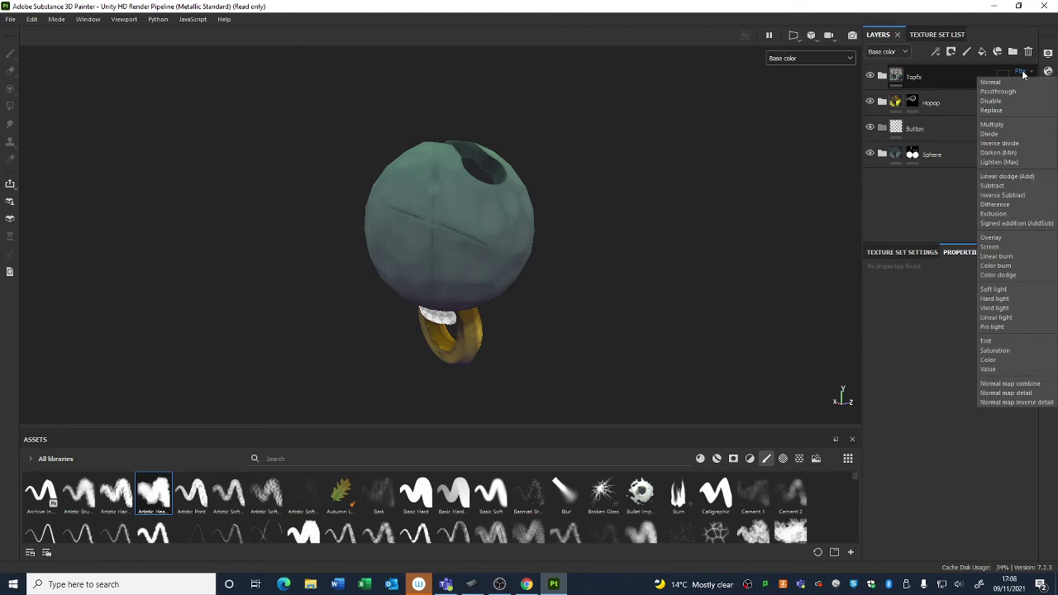
left_click(932, 136)
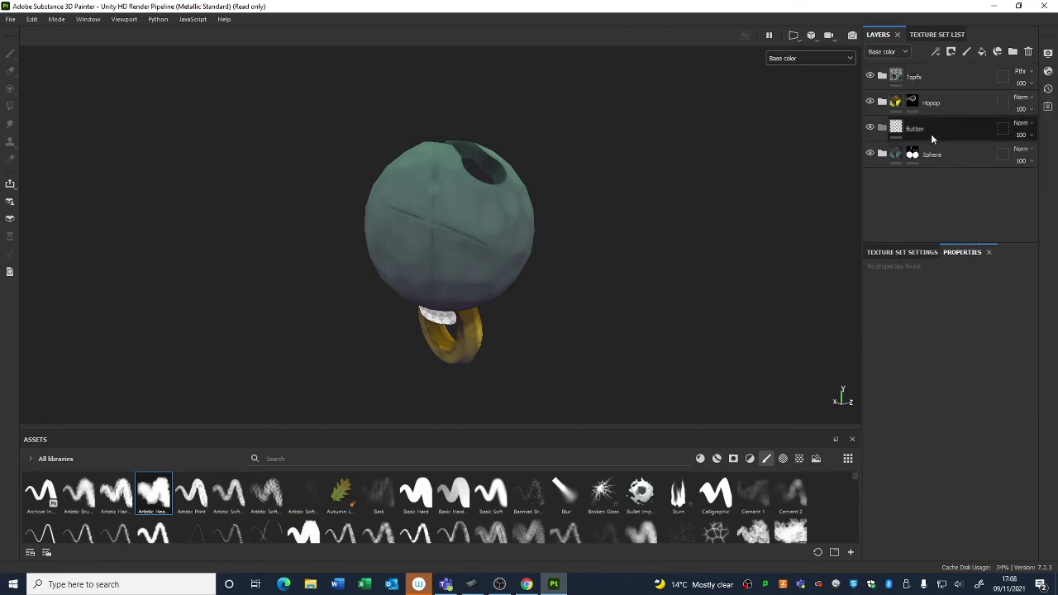
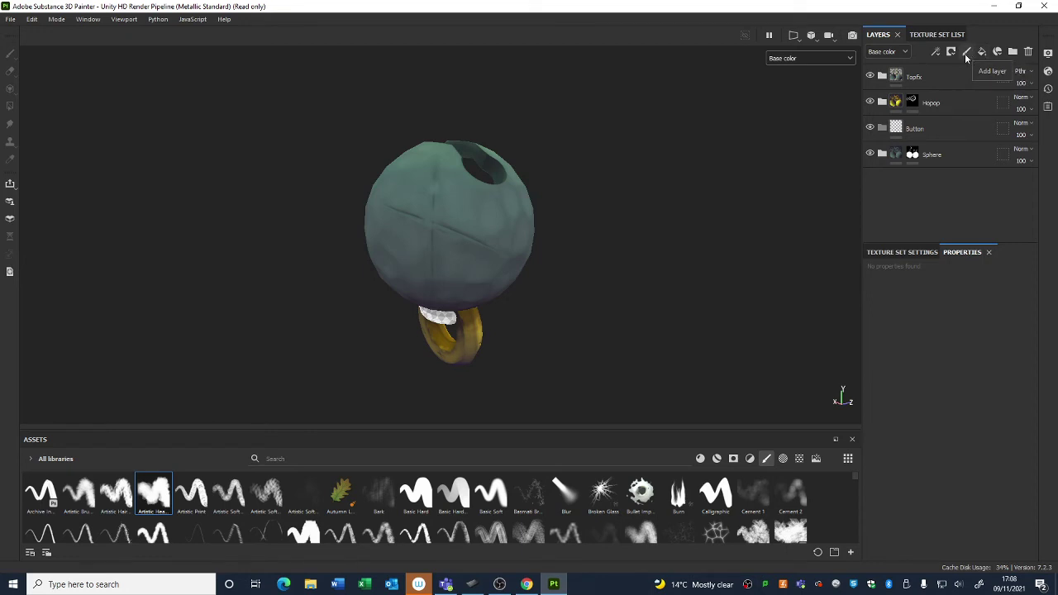
Add a fill layer and set its base color to the pale mauve c4b9c7
left_click(981, 51)
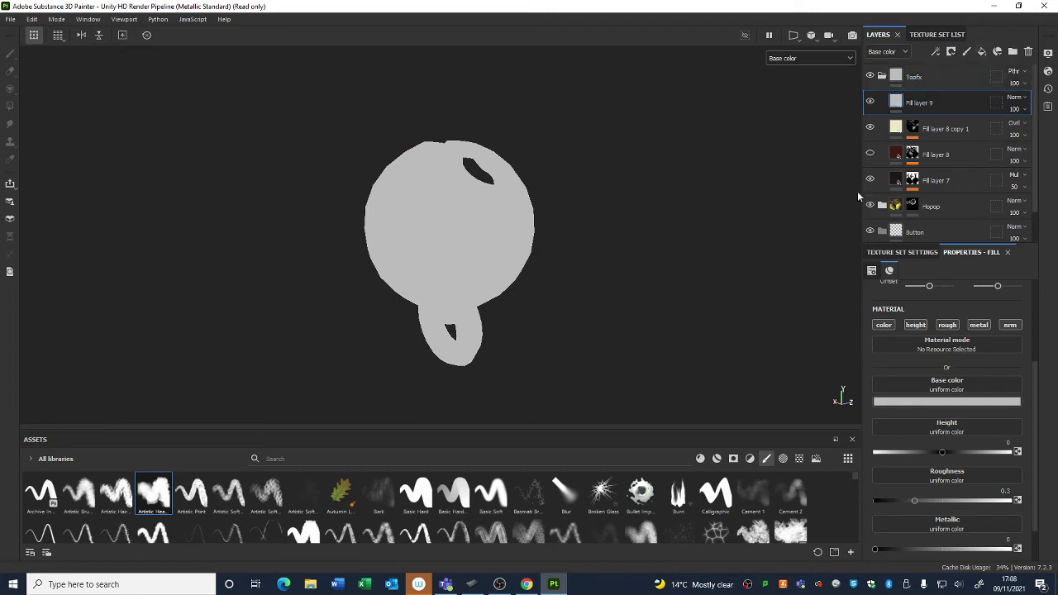
left_click(945, 402)
left_click(935, 502)
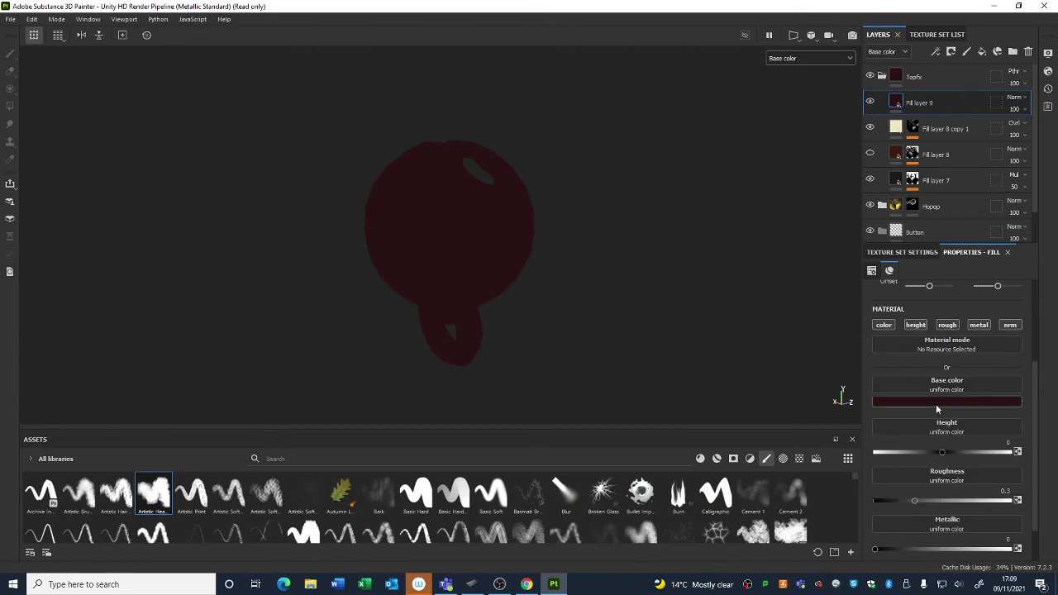
left_click(937, 402)
left_click_drag(1000, 496, 908, 450)
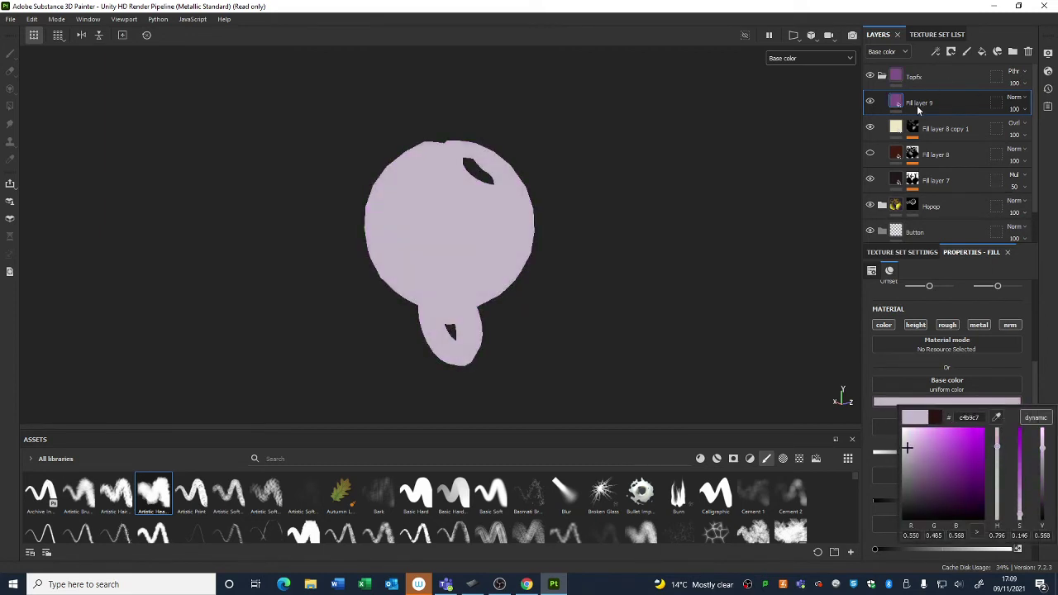
Add a black mask with a paint effect to Fill layer 9
right_click(918, 108)
left_click(937, 121)
right_click(913, 105)
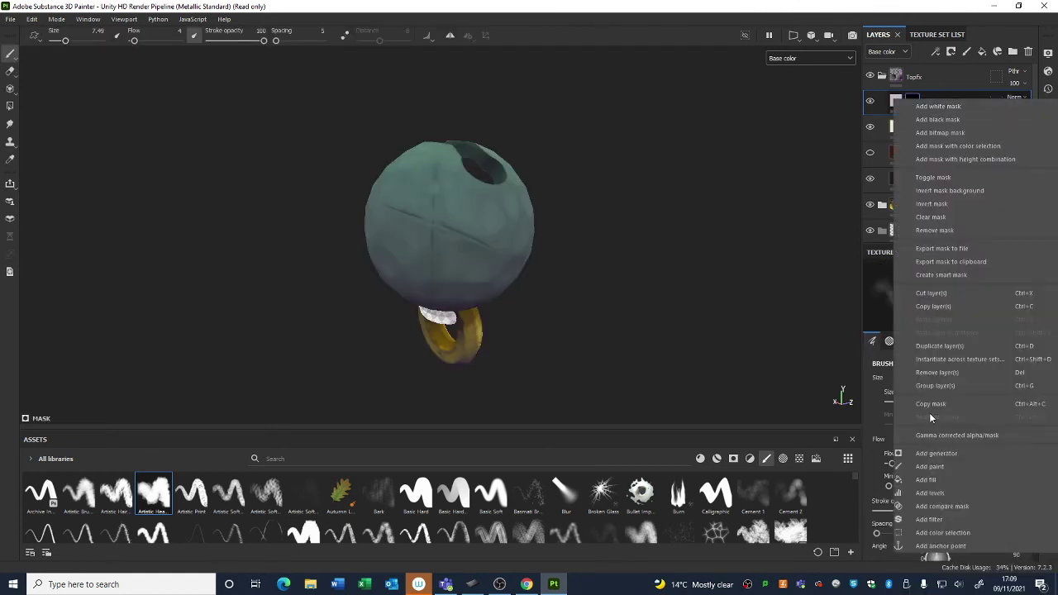
left_click(929, 466)
Move Fill layer 9 out of the Topfx folder to just above Hopop and select its paint effect
mouse_move(934, 104)
left_mouse_down()
mouse_move(943, 68)
mouse_move(956, 127)
left_mouse_up()
left_click(883, 116)
left_click(928, 125)
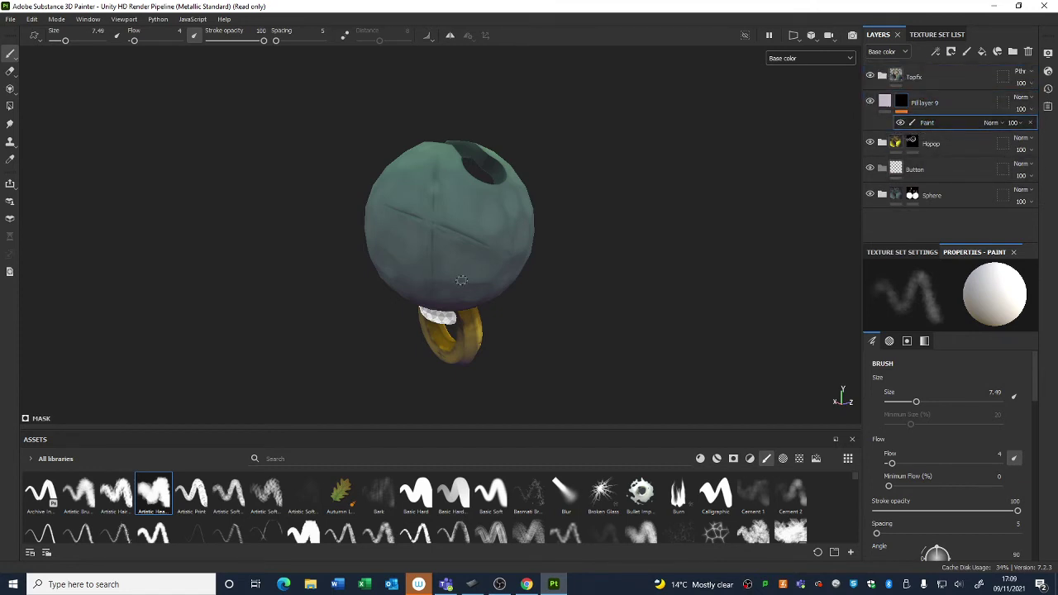
Set the brush size to 2.4 and paint mask strokes along the cross-shaped crack on the bell
scroll(481, 211, "up", 6)
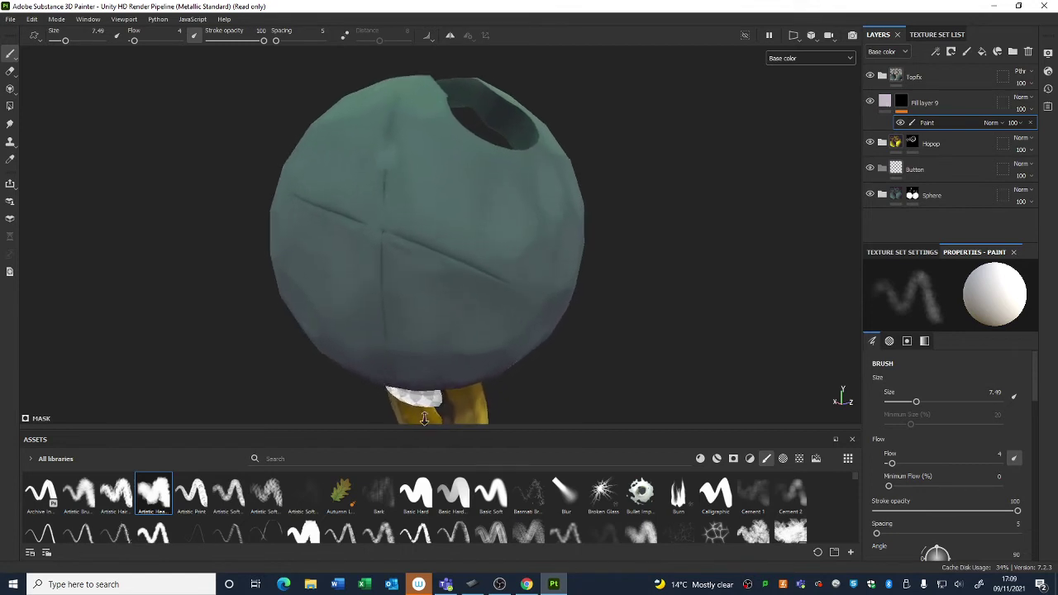
mouse_move(508, 265)
left_mouse_down("alt")
mouse_move(572, 293)
mouse_move(459, 301)
left_mouse_up("alt")
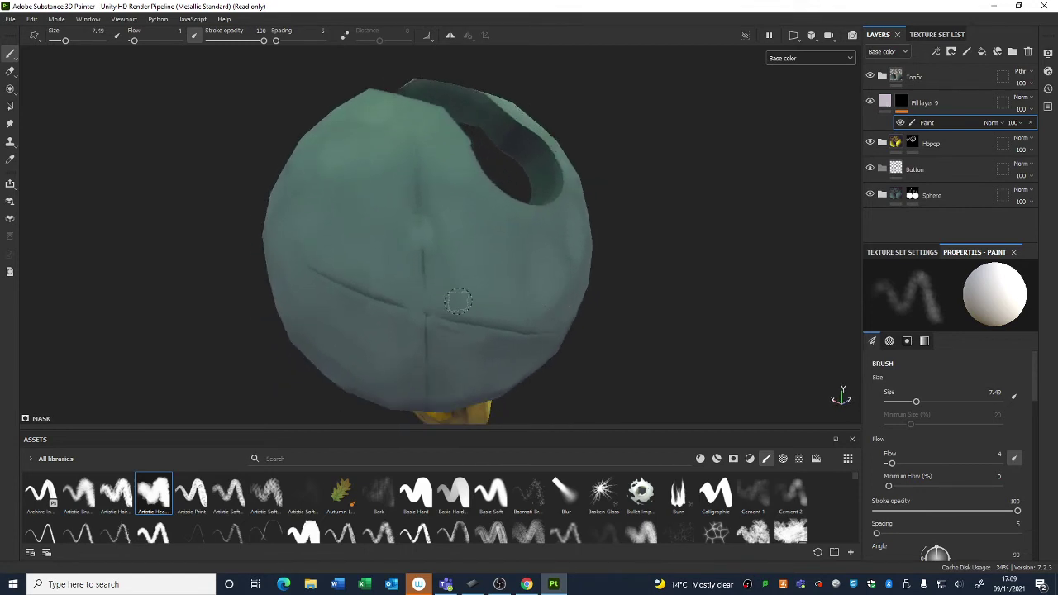
scroll(490, 327, "down", 3)
middle_click_drag(490, 327, 467, 137, "alt")
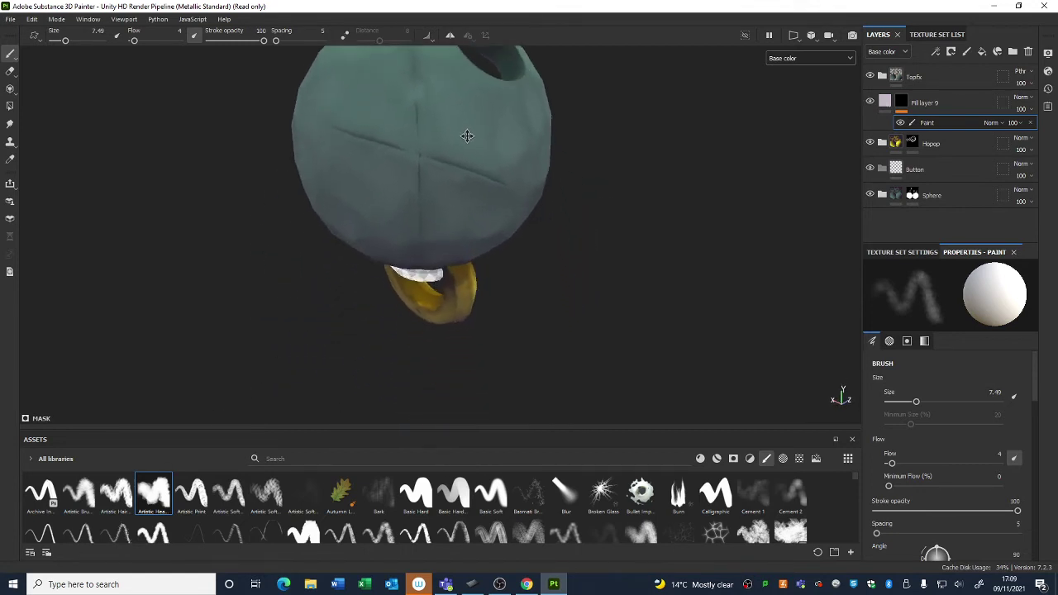
scroll(467, 138, "up", 4)
mouse_move(471, 323)
left_mouse_down("alt")
mouse_move(476, 186)
mouse_move(473, 220)
left_mouse_up("alt")
right_click(473, 220)
left_click_drag(521, 280, 505, 279)
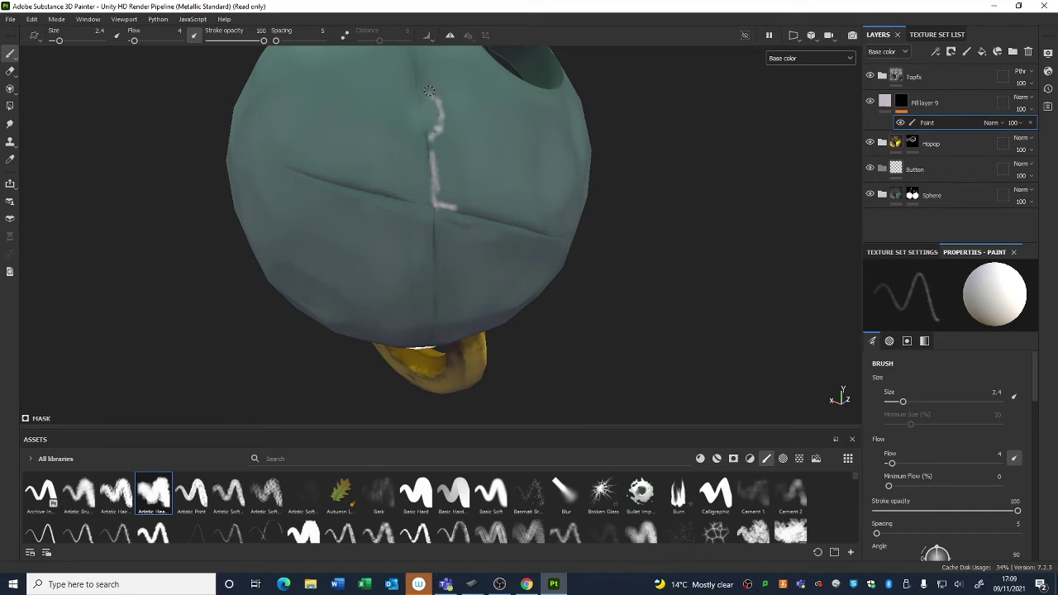
mouse_move(426, 97)
left_mouse_down()
mouse_move(434, 122)
mouse_move(448, 119)
mouse_move(433, 143)
left_mouse_up()
mouse_move(418, 200)
left_mouse_down()
mouse_move(348, 183)
mouse_move(426, 208)
mouse_move(433, 279)
mouse_move(434, 222)
mouse_move(456, 216)
left_mouse_up()
Paint a few short mask marks on the bell's surface beside the cross-shaped crack
right_click_drag(496, 260, 477, 181, "alt")
mouse_move(512, 216)
left_mouse_down("alt")
mouse_move(482, 203)
mouse_move(476, 172)
mouse_move(462, 166)
mouse_move(489, 174)
left_mouse_up("alt")
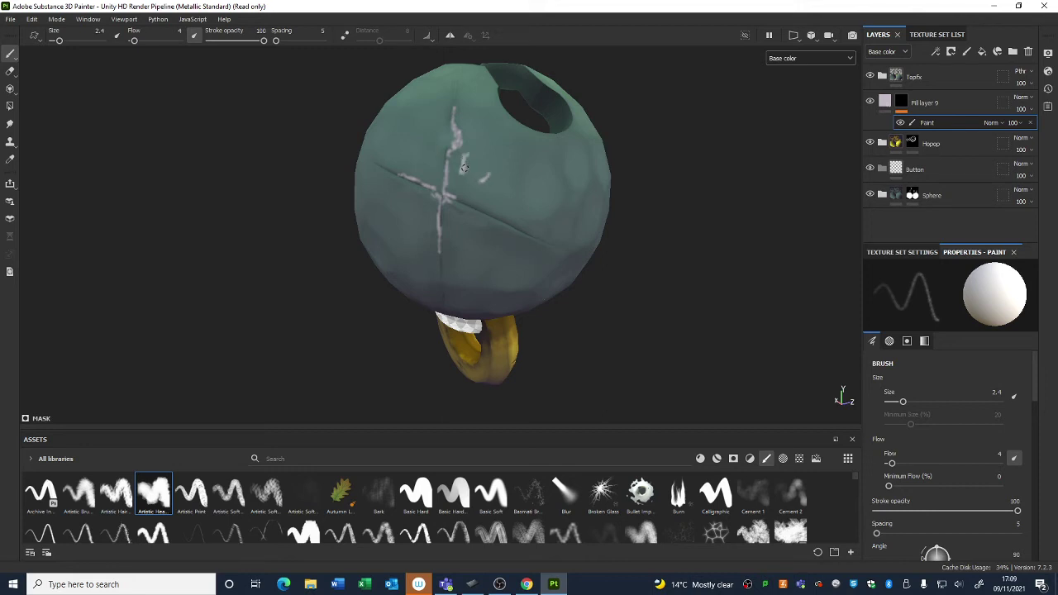
left_click_drag(464, 167, 465, 173)
Try Overlay and Screen as Fill layer 9's blending mode to compare the painted crack highlights
left_click(1023, 97)
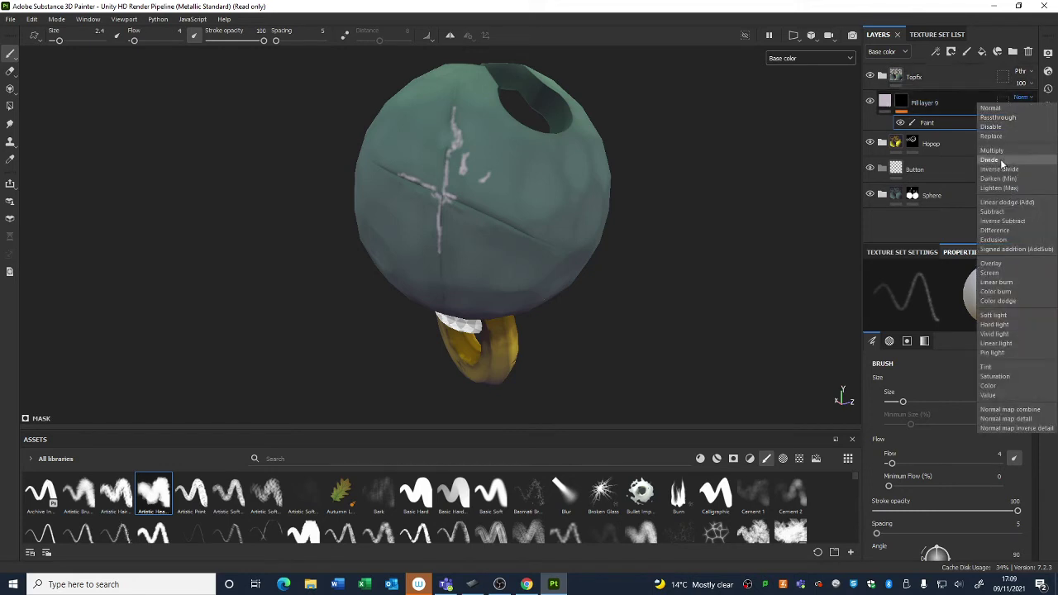
left_click(1007, 262)
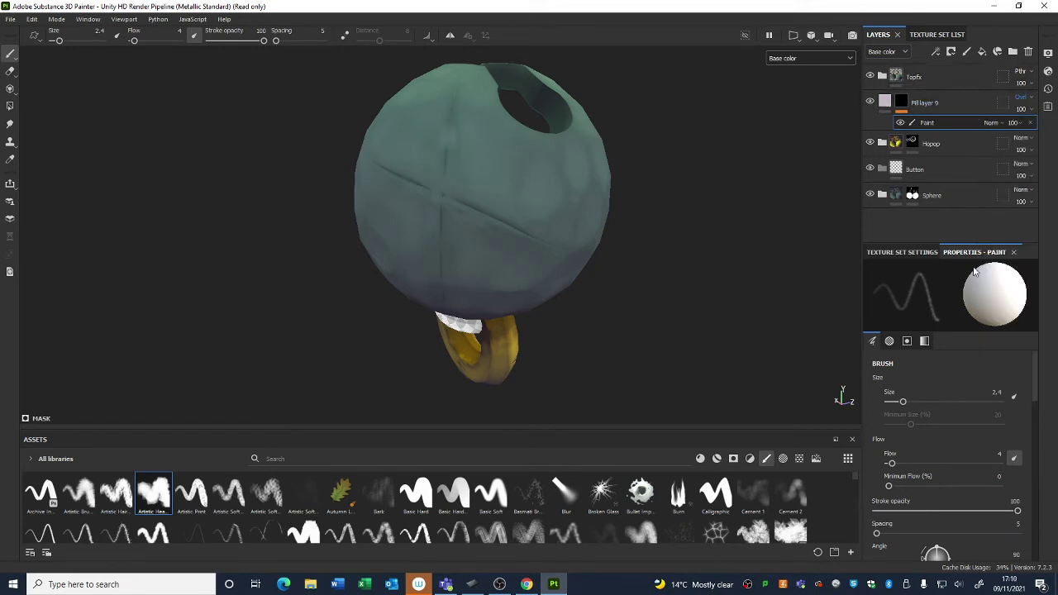
left_click_drag(852, 281, 770, 286, "alt")
left_click(1023, 97)
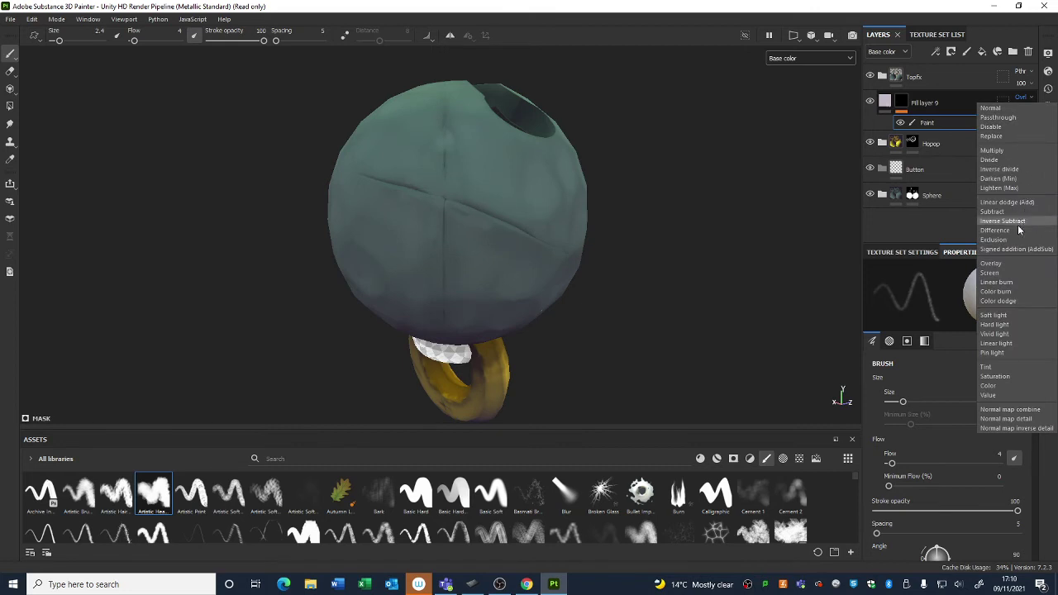
left_click(1002, 274)
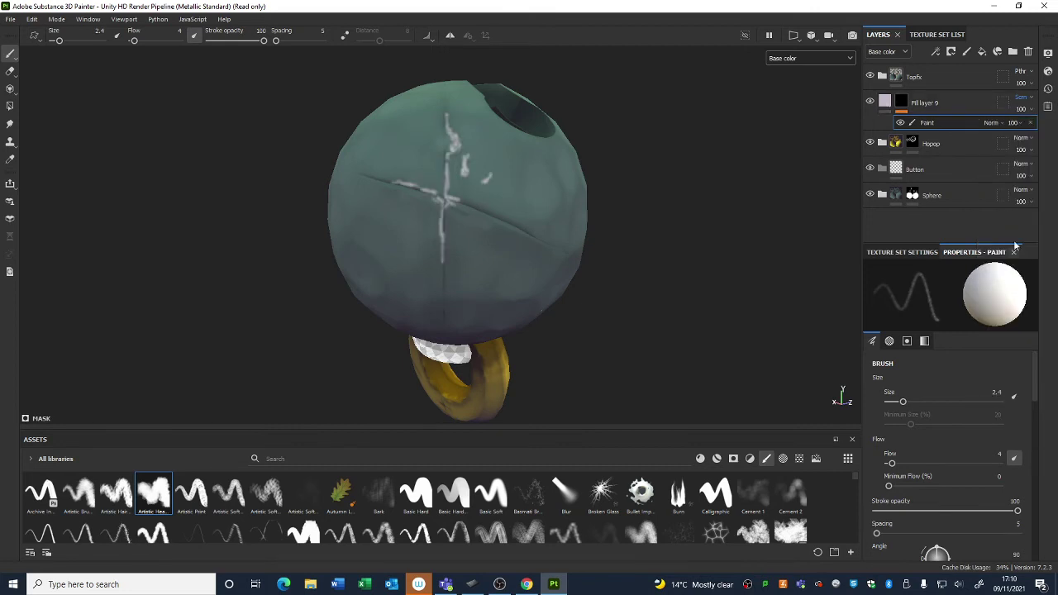
Cycle through Fill layer 9's blending modes to settle on Value, and set its opacity to 17
left_click(1022, 97)
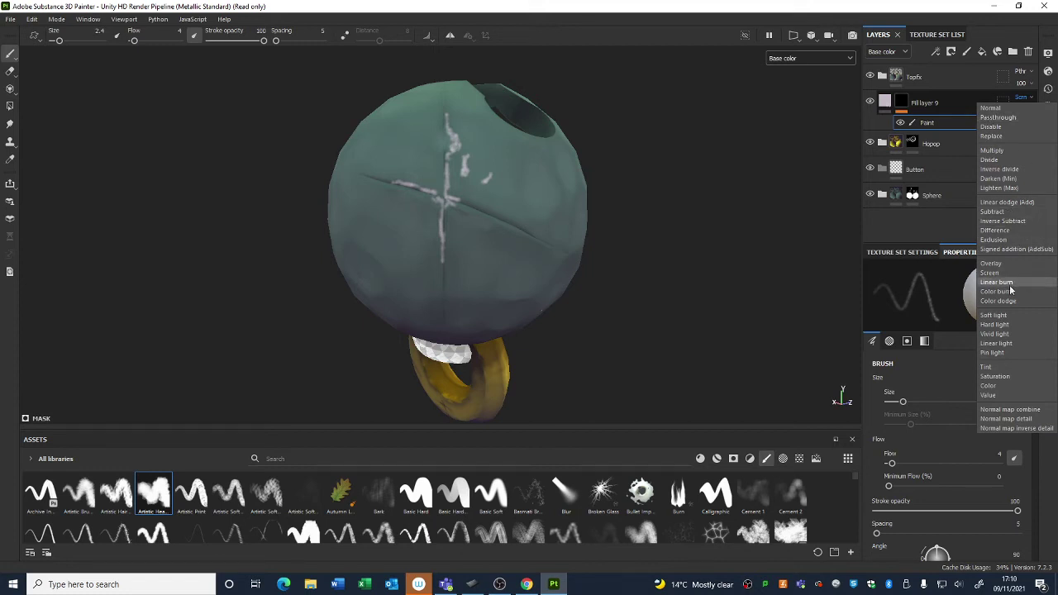
left_click(1023, 100)
scroll(1023, 100, "down", 4)
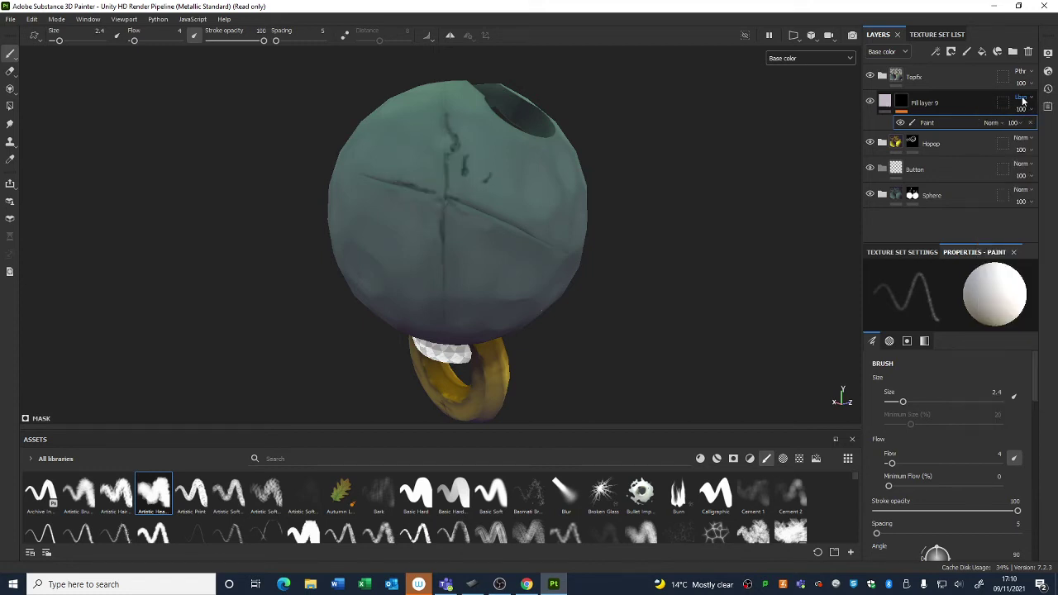
scroll(1024, 100, "down", 4)
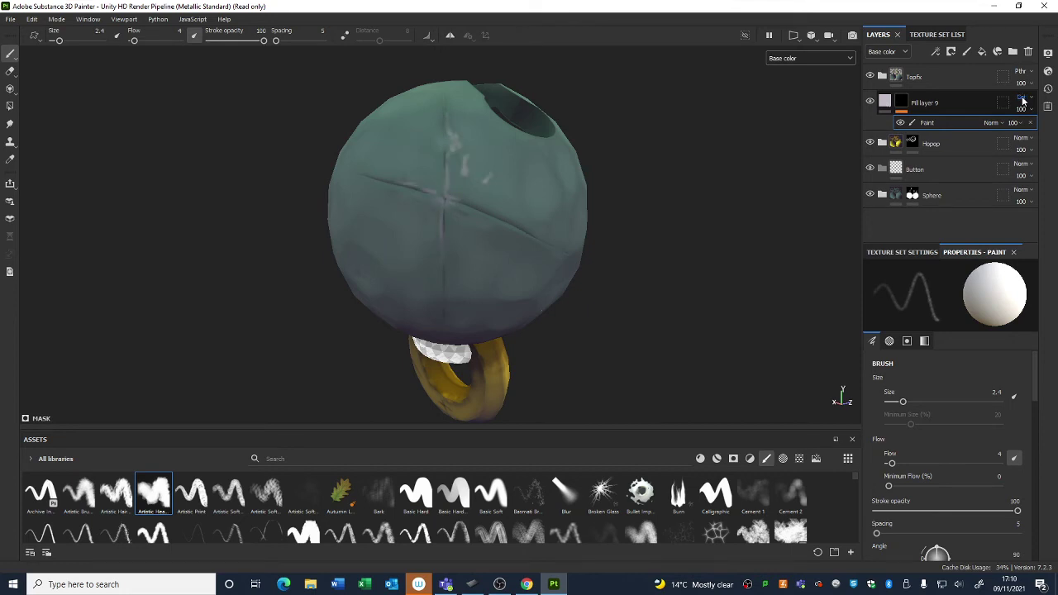
scroll(1023, 100, "down", 1)
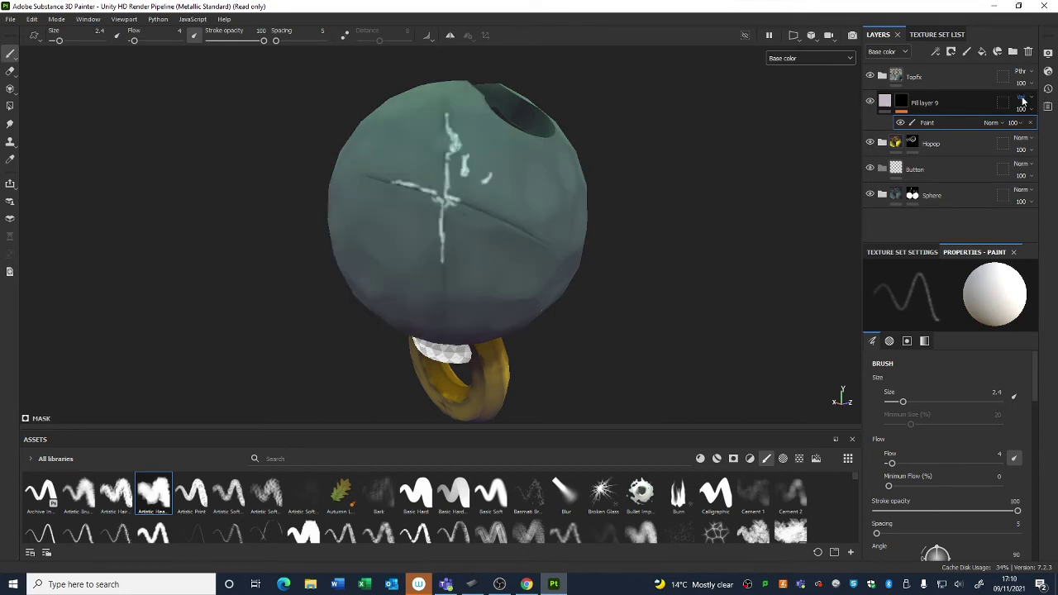
scroll(1023, 100, "down", 1)
left_click(1021, 108)
left_click_drag(1052, 132, 1016, 132)
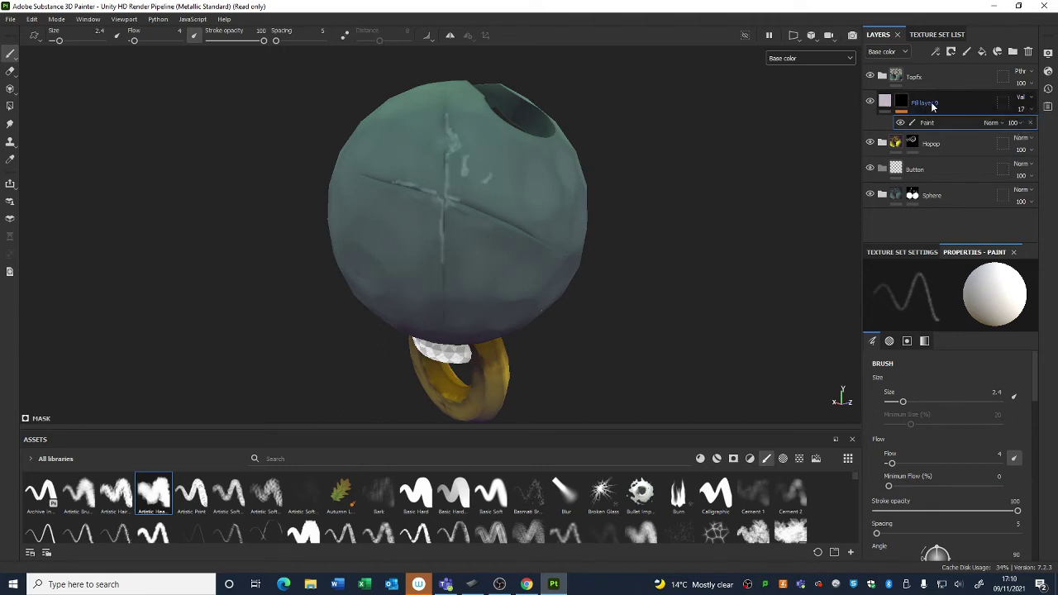
Duplicate Fill layer 9 and set the copy's base color to white (ffffff)
left_click(960, 101)
key("ctrl+d")
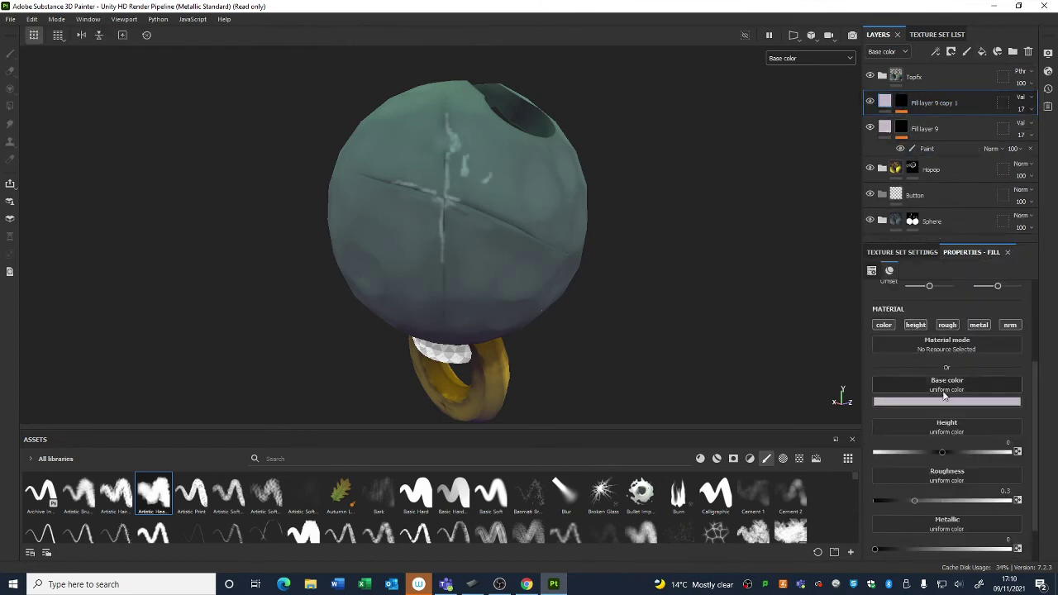
left_click(942, 401)
left_click_drag(907, 441, 897, 424)
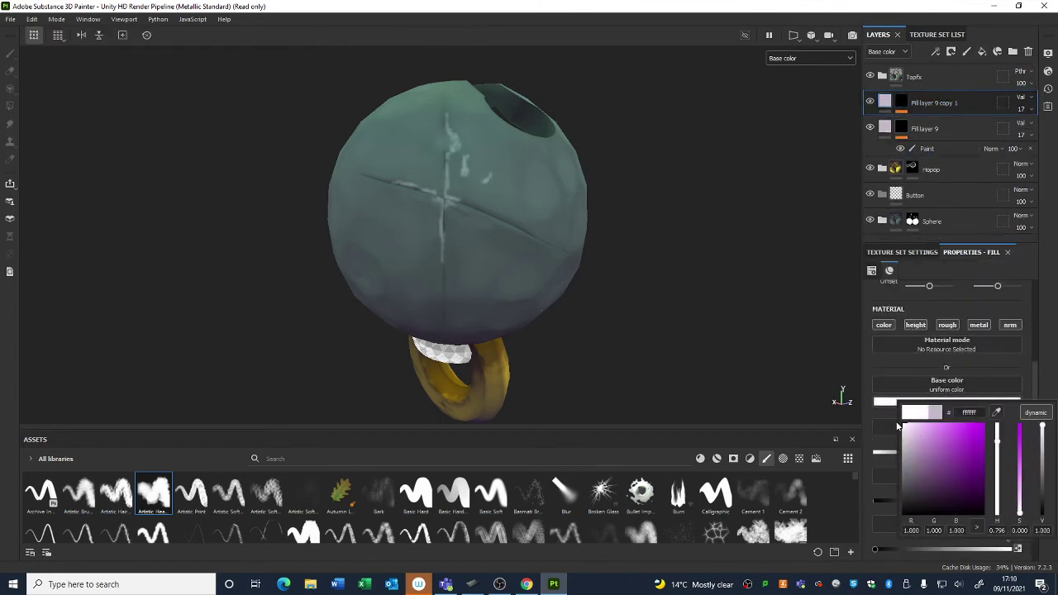
Remove the copied paint effect from Fill layer 9 copy 1's mask and set its blending to Normal at 100 opacity
left_click(905, 105)
left_click(1024, 123)
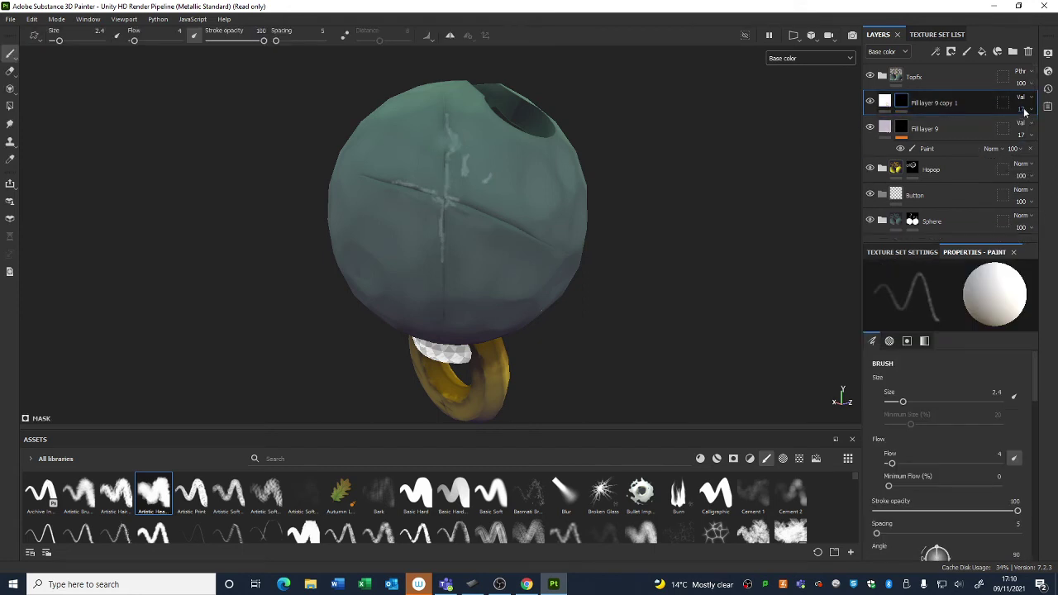
left_click(1021, 98)
left_click(1023, 107)
Add a new paint effect to the mask of Fill layer 9 copy 1
right_click(908, 101)
left_click(930, 468)
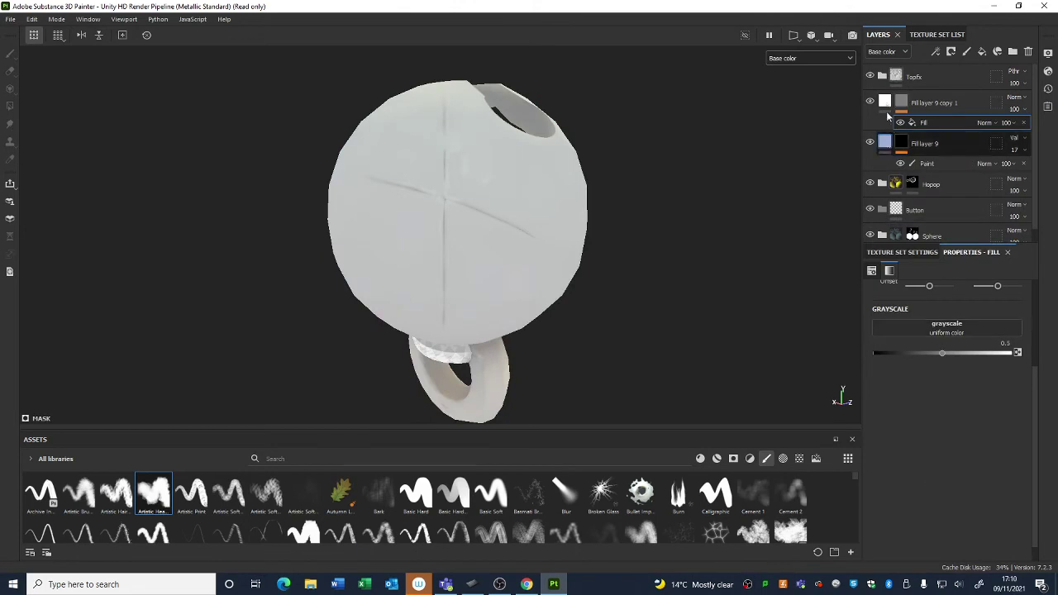
right_click(913, 101)
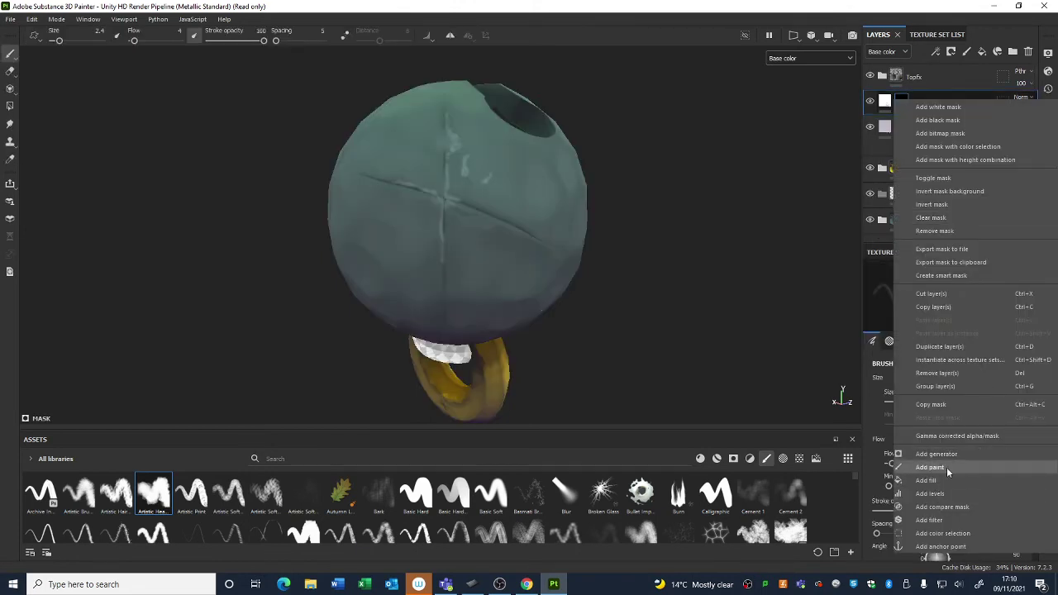
left_click(945, 467)
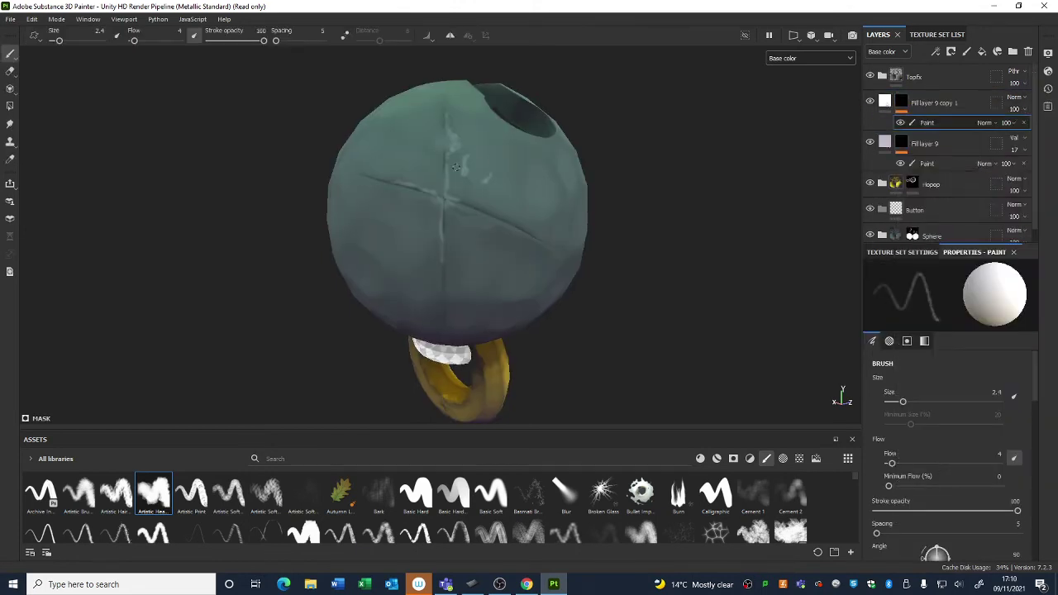
Set the brush size to 0.75 and paint thin white mask strokes around the crack's centre and along its right arm
scroll(457, 167, "up", 3)
right_click(469, 108)
left_click_drag(513, 252, 505, 253)
mouse_move(436, 177)
left_mouse_down()
mouse_move(438, 235)
mouse_move(449, 234)
left_mouse_up()
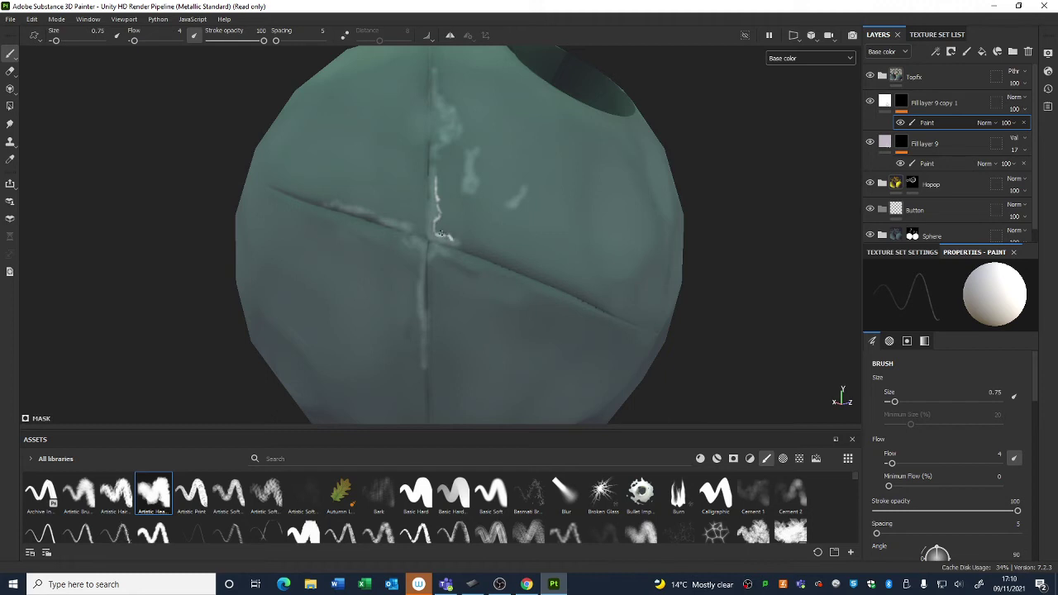
mouse_move(439, 245)
left_mouse_down()
mouse_move(467, 247)
mouse_move(427, 259)
left_mouse_up()
left_click_drag(473, 267, 539, 280)
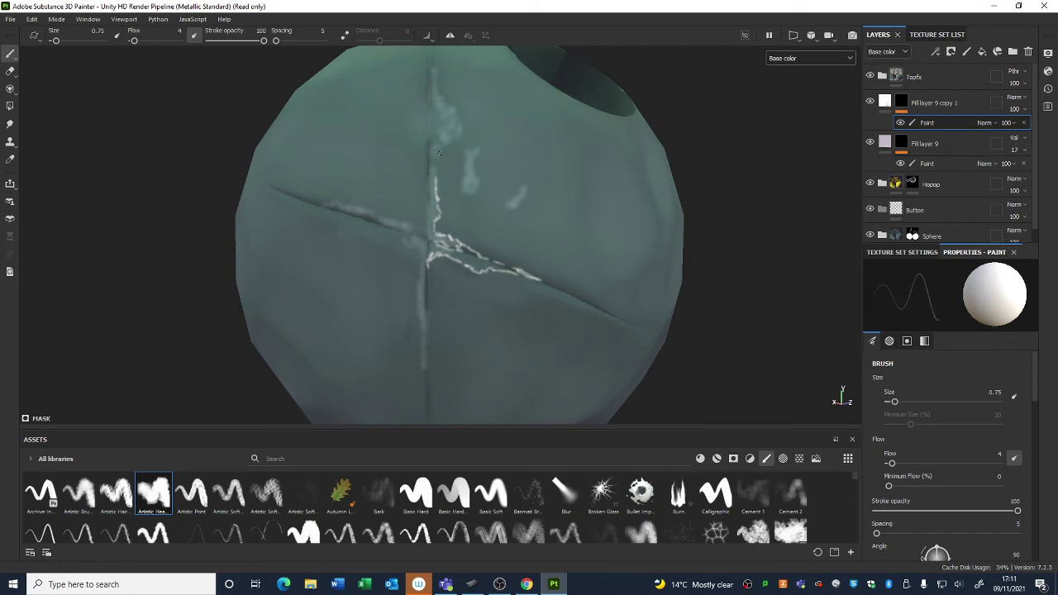
Paint thin white outlines up the crack's upper arm and around the small mark beside it
left_click_drag(438, 170, 450, 132)
left_click_drag(435, 82, 435, 65)
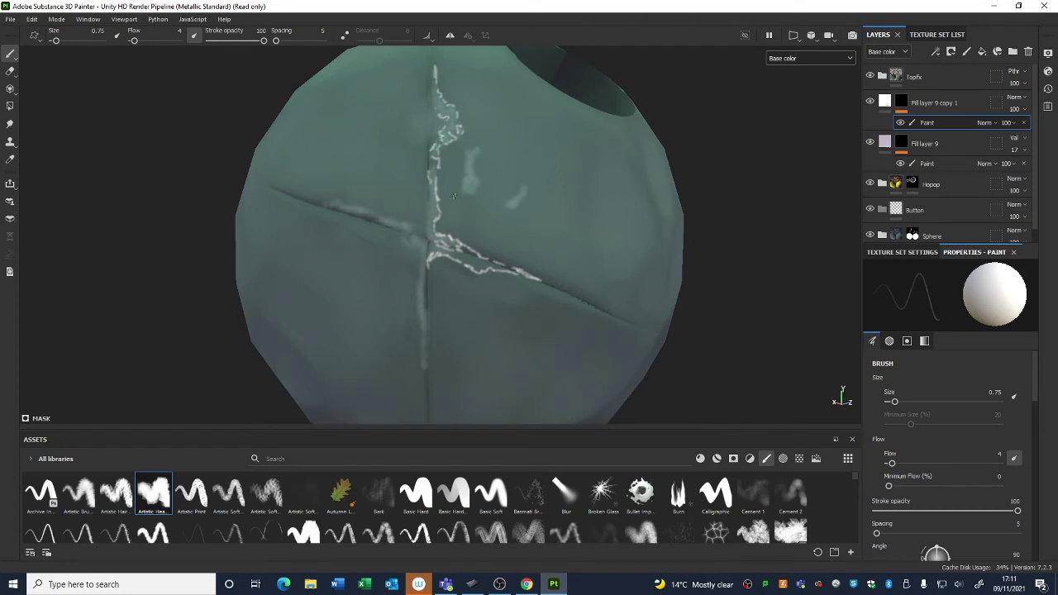
mouse_move(461, 188)
left_mouse_down()
mouse_move(479, 176)
mouse_move(478, 152)
mouse_move(467, 167)
left_mouse_up()
Add a Blur filter with intensity 0.24 to the mask of Fill layer 9 copy 1
scroll(529, 212, "down", 6)
left_click_drag(611, 248, 687, 238, "alt")
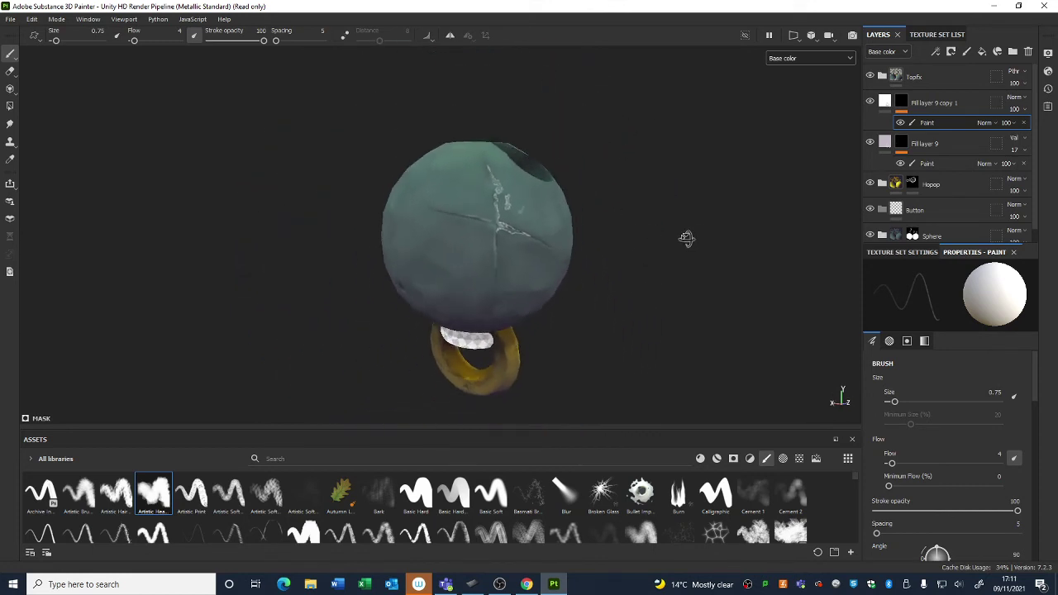
right_click_drag(687, 239, 695, 235, "alt")
right_click(903, 101)
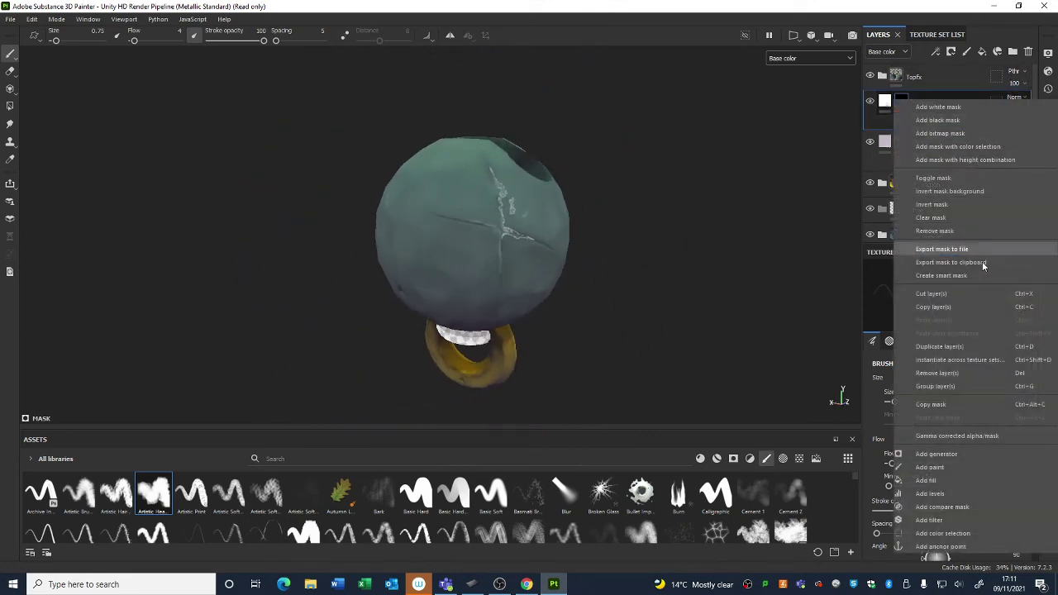
left_click(929, 520)
left_click(978, 289)
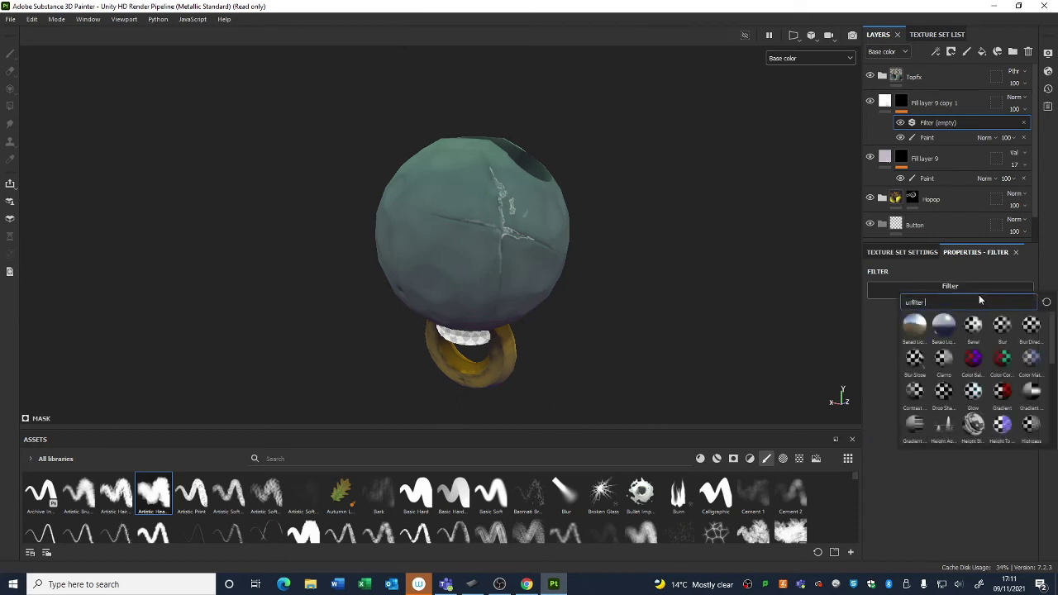
left_click(1002, 327)
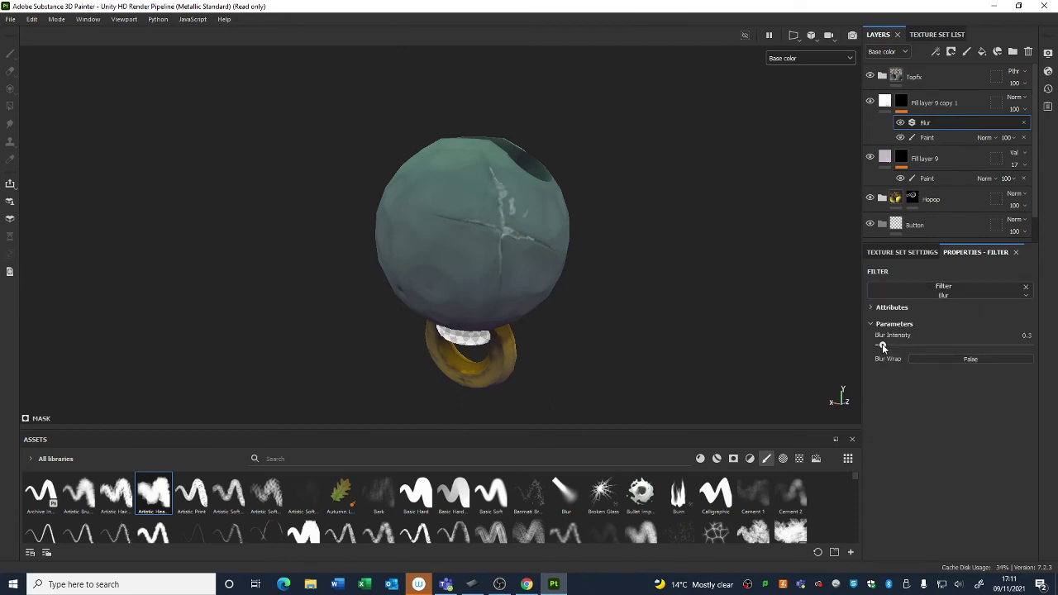
left_click_drag(882, 344, 881, 345)
Set the opacity of Fill layer 9 copy 1 to 23 and check the crack highlights from a distance
left_click(1016, 110)
left_click_drag(1053, 129, 1017, 139)
right_click_drag(647, 323, 683, 302, "alt")
left_click_drag(683, 302, 696, 278, "alt")
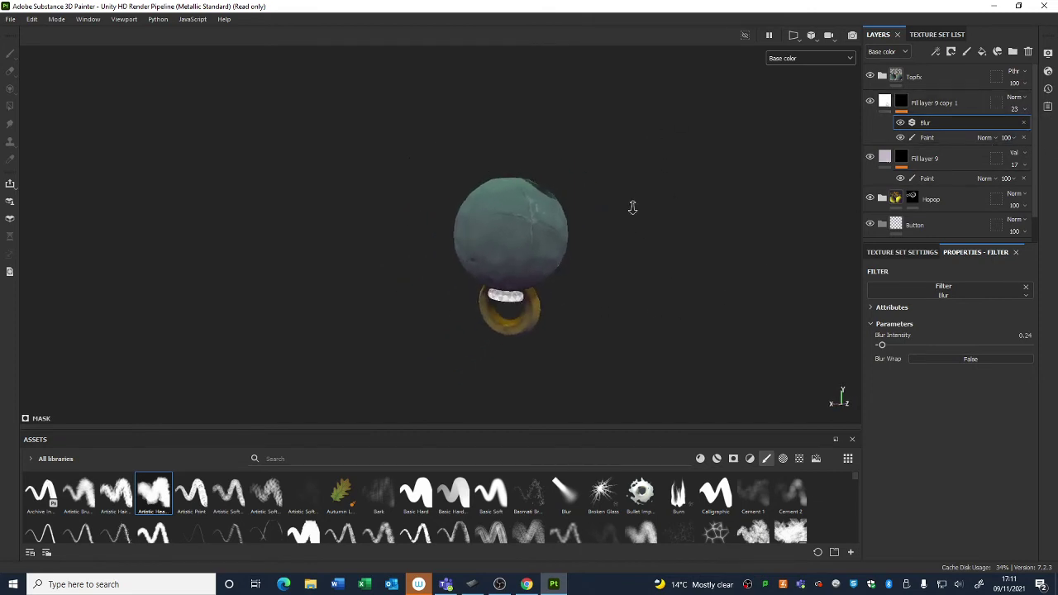
Paint star-shaped mask strokes around the small dent on the bell's underside using Fill layer 9's paint effect
right_click_drag(632, 207, 601, 301, "alt")
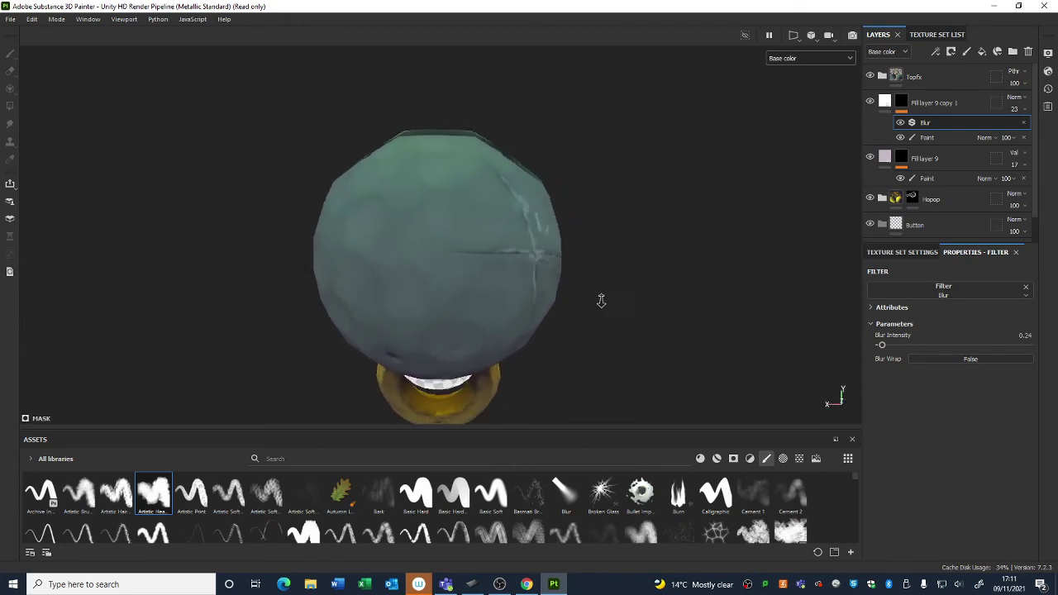
left_click_drag(601, 301, 567, 233, "alt")
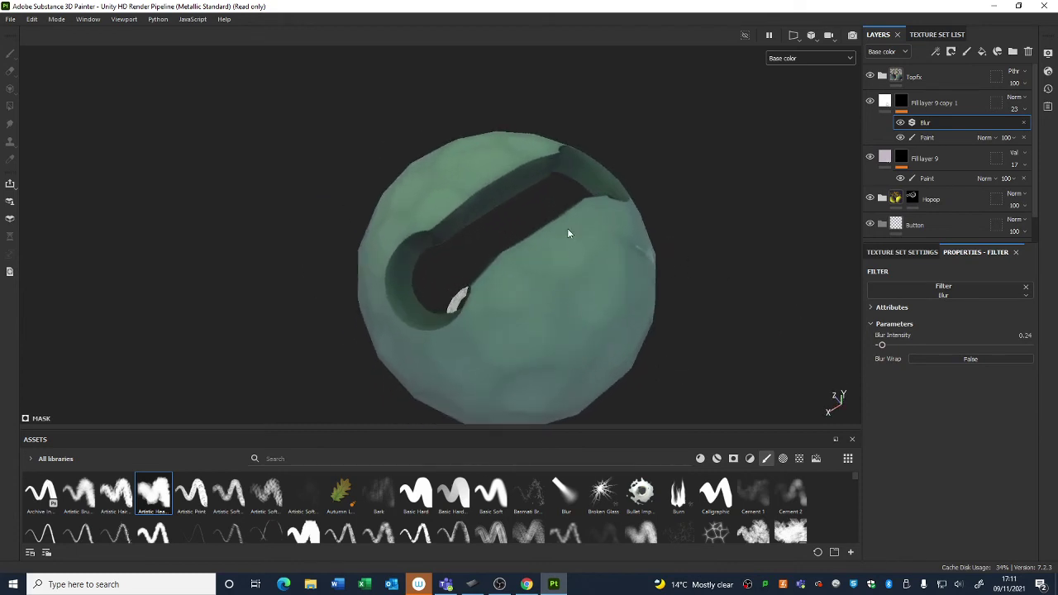
middle_click_drag(553, 224, 642, 218, "alt")
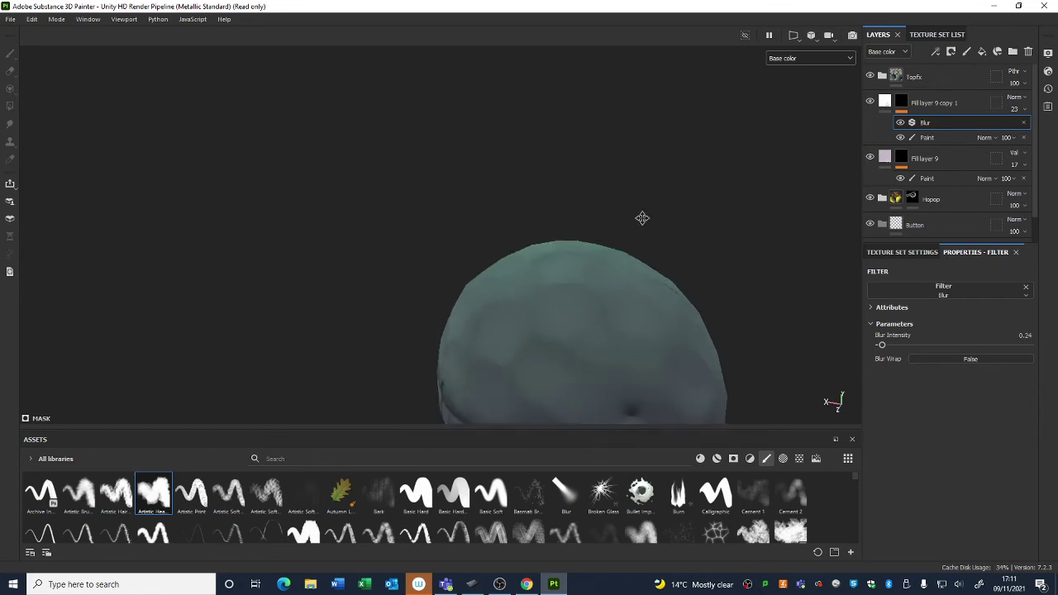
left_click_drag(642, 218, 614, 179, "alt")
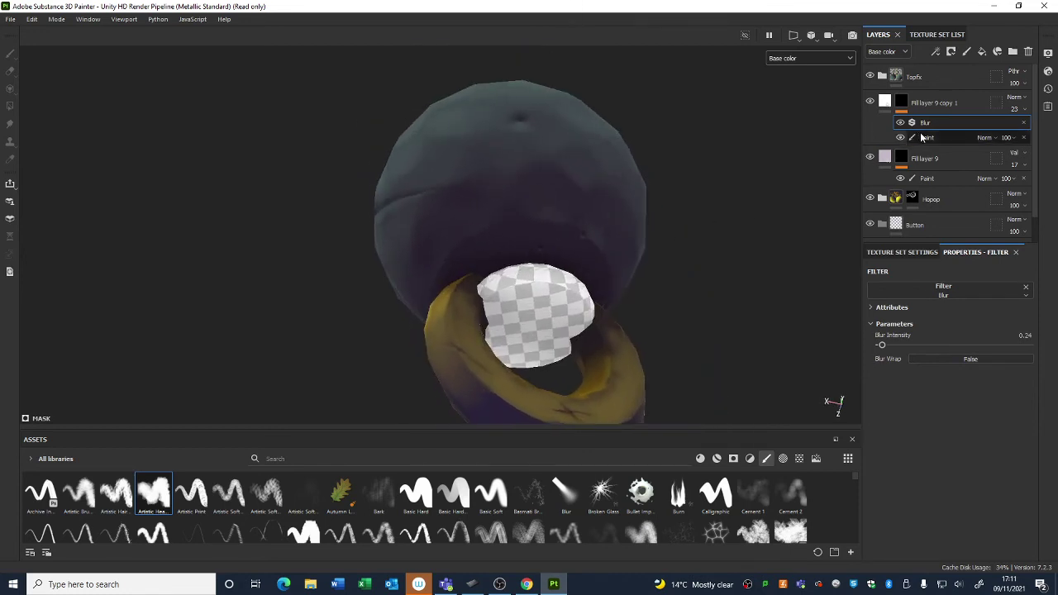
left_click(942, 179)
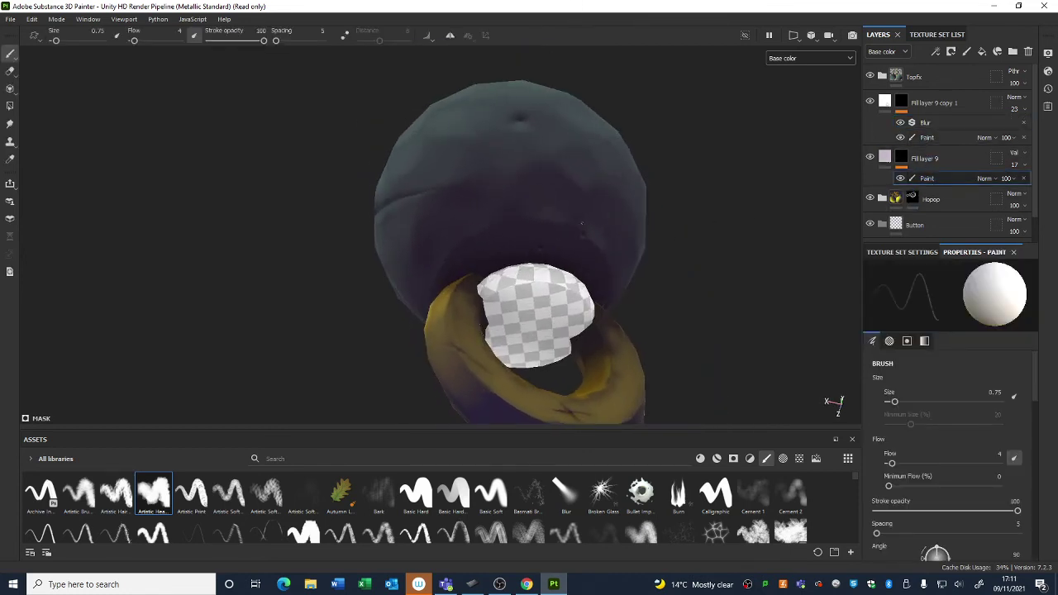
scroll(581, 223, "up", 2)
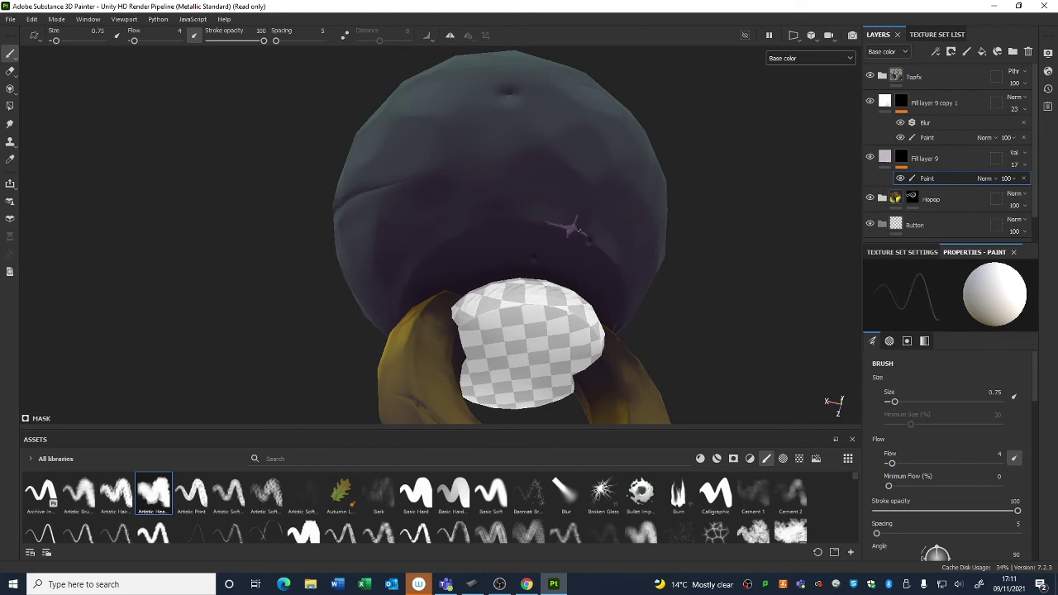
left_click_drag(581, 237, 569, 261, "alt")
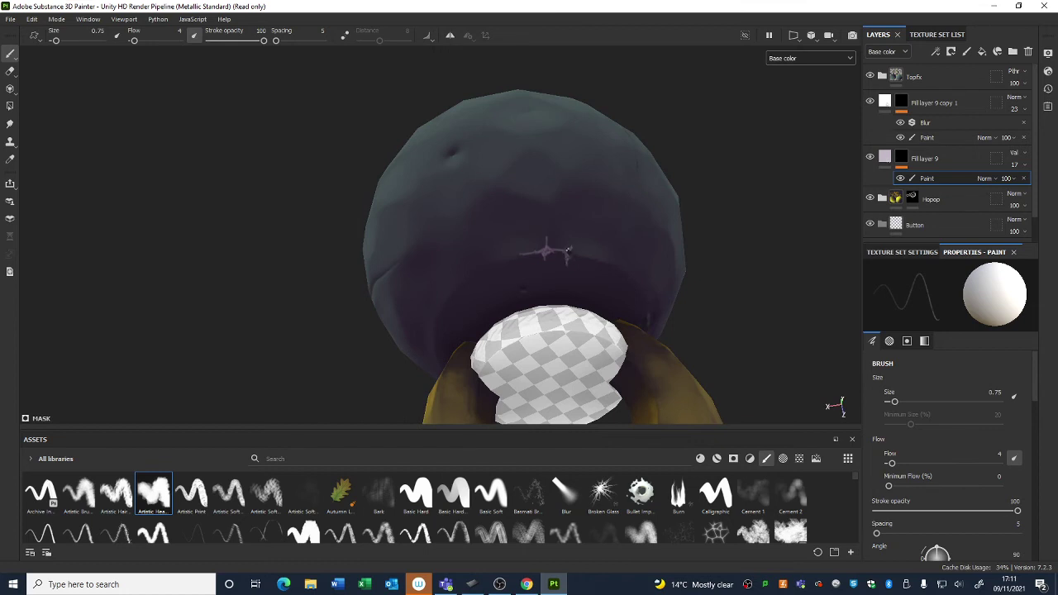
left_click_drag(573, 254, 596, 260)
Set the brush size to 2.02 and paint a thicker spiky mark at the end of the underside crack
left_click_drag(601, 266, 567, 234, "alt")
scroll(590, 221, "up", 2)
right_click(589, 212)
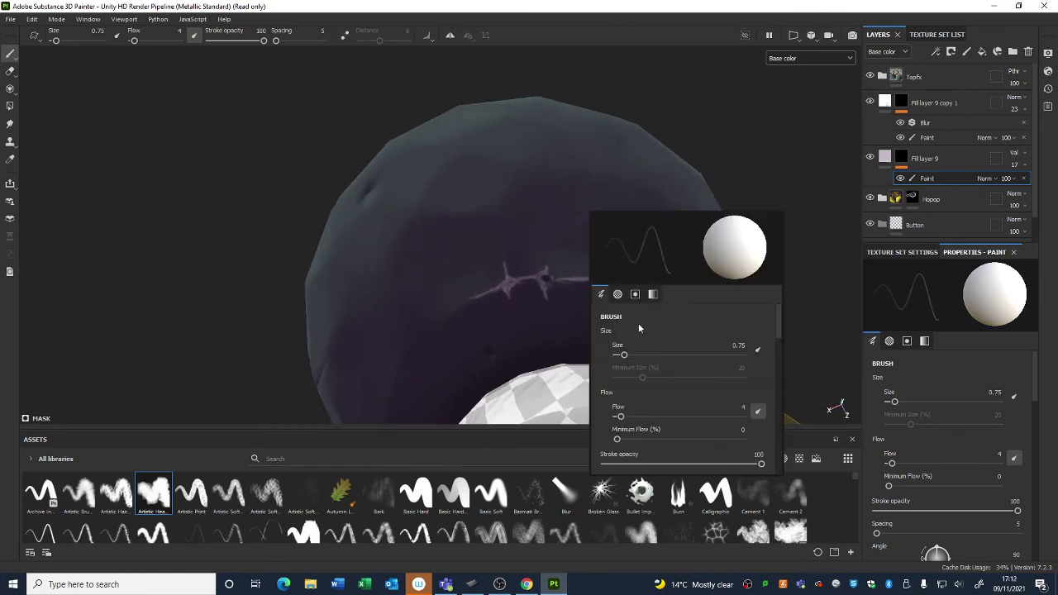
left_click_drag(621, 354, 631, 354)
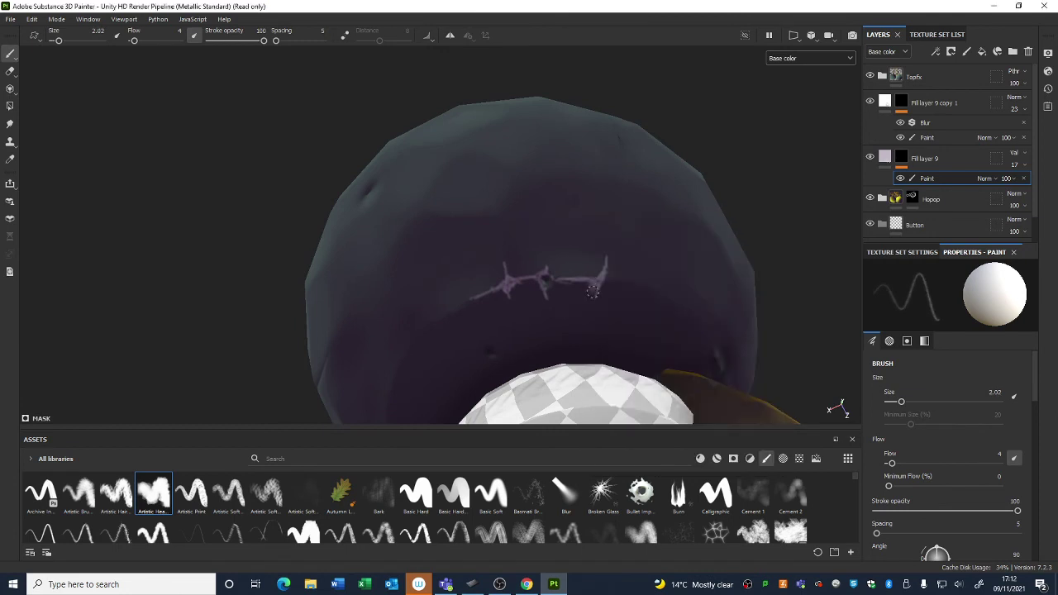
left_click_drag(583, 281, 598, 310)
Reduce the brush size to 0.28 and refine the spiky edges of the underside crack marks
right_click(603, 280)
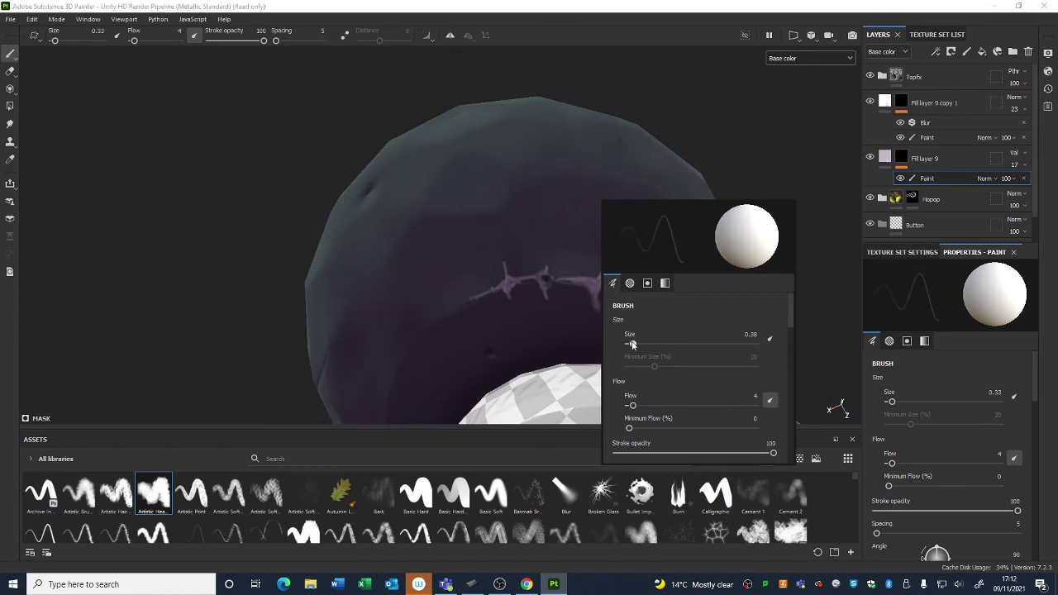
left_click_drag(639, 344, 630, 343)
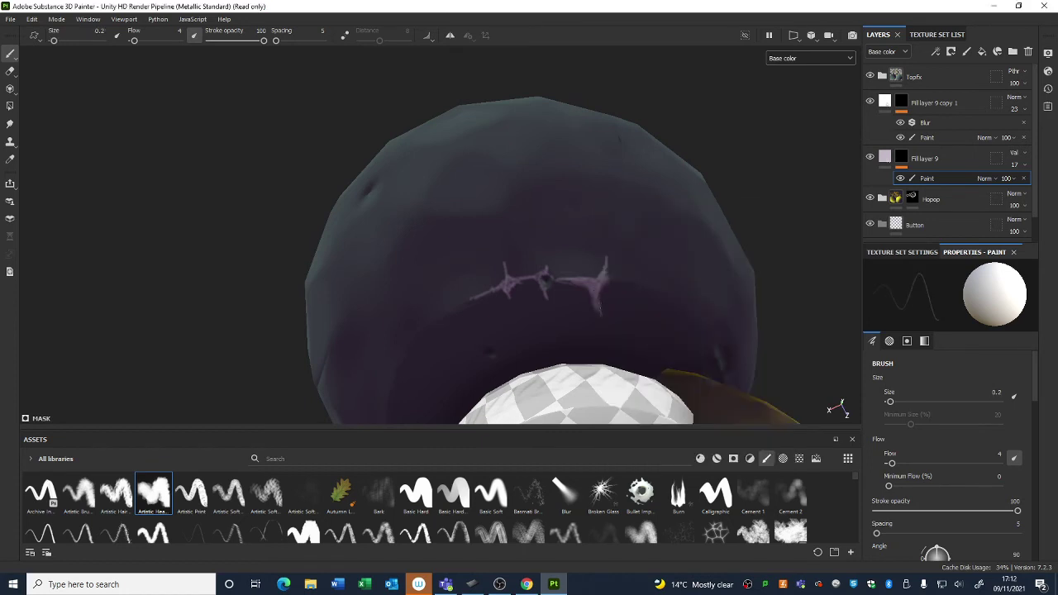
right_click(606, 297)
left_click_drag(631, 360, 635, 360)
Paint fine white highlights on the underside crack in Fill layer 9 copy 1's paint effect, hiding its Blur filter while painting
left_click(935, 136)
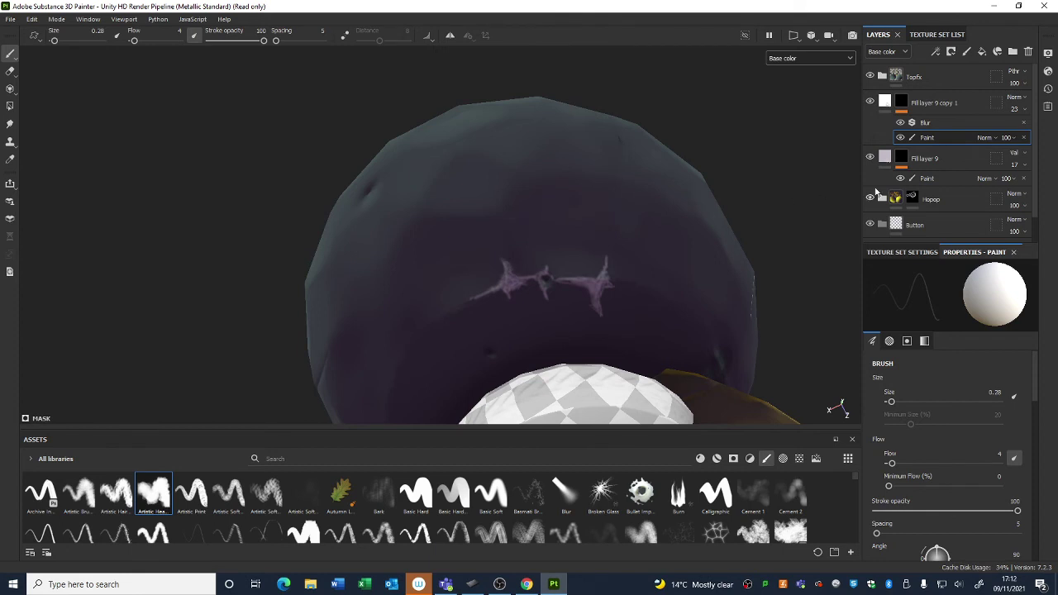
left_click(901, 122)
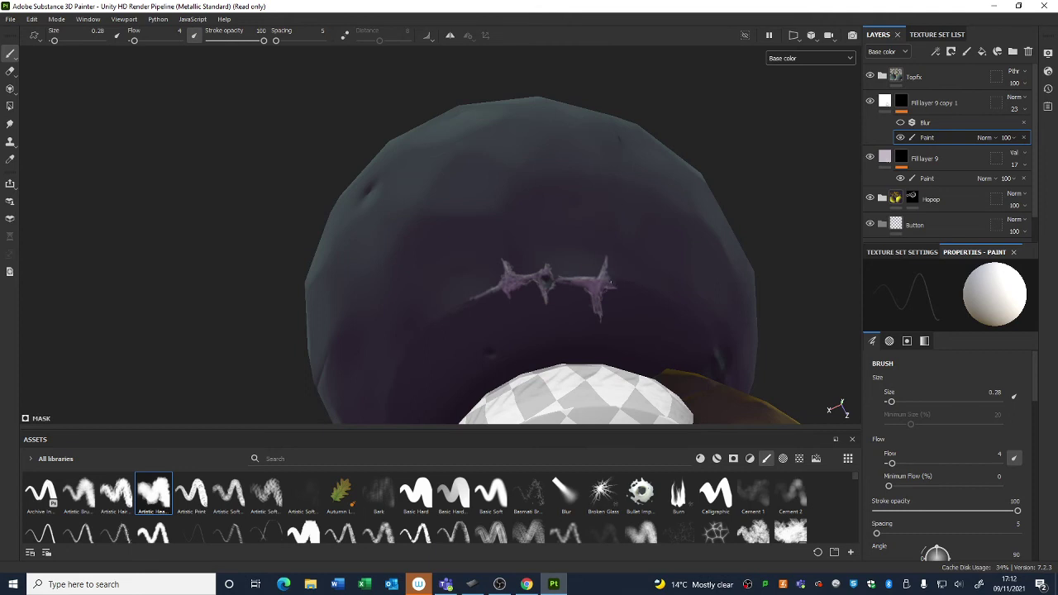
left_click(899, 123)
right_click_drag(626, 113, 675, 139, "alt")
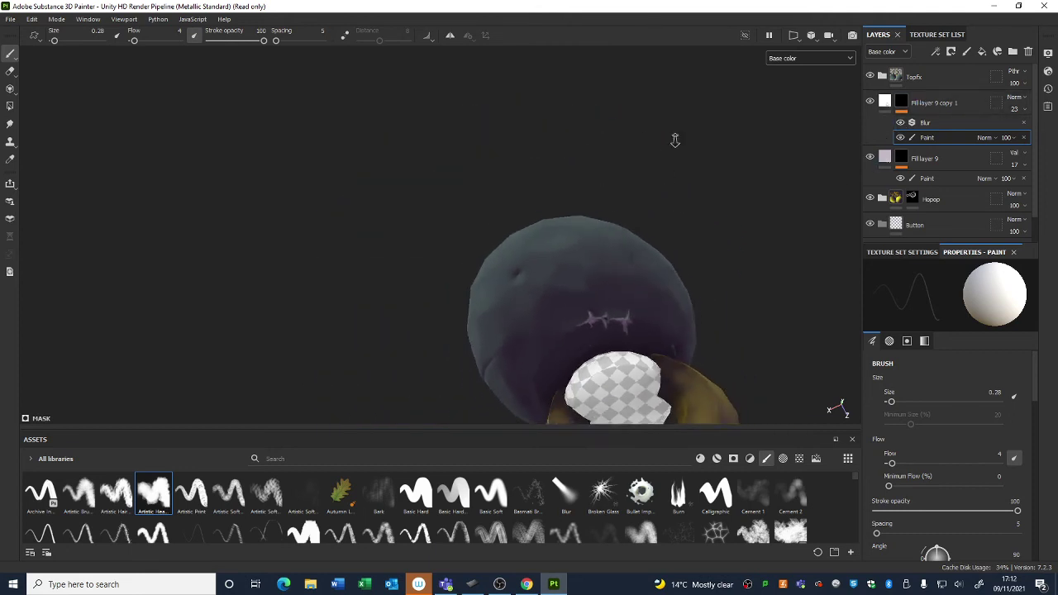
left_click_drag(680, 144, 806, 207, "alt")
middle_click_drag(742, 301, 696, 278, "alt")
left_click_drag(697, 278, 708, 362, "alt")
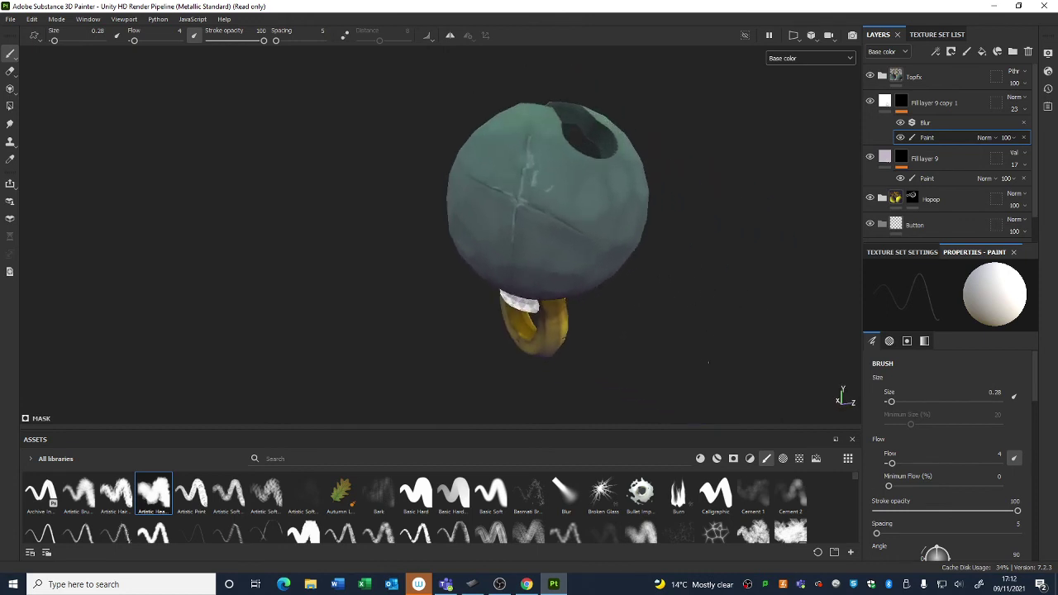
Switch to Chrome, open a new tab, and detach the Vietnam RTS video tab into its own minimised window
left_click(533, 584)
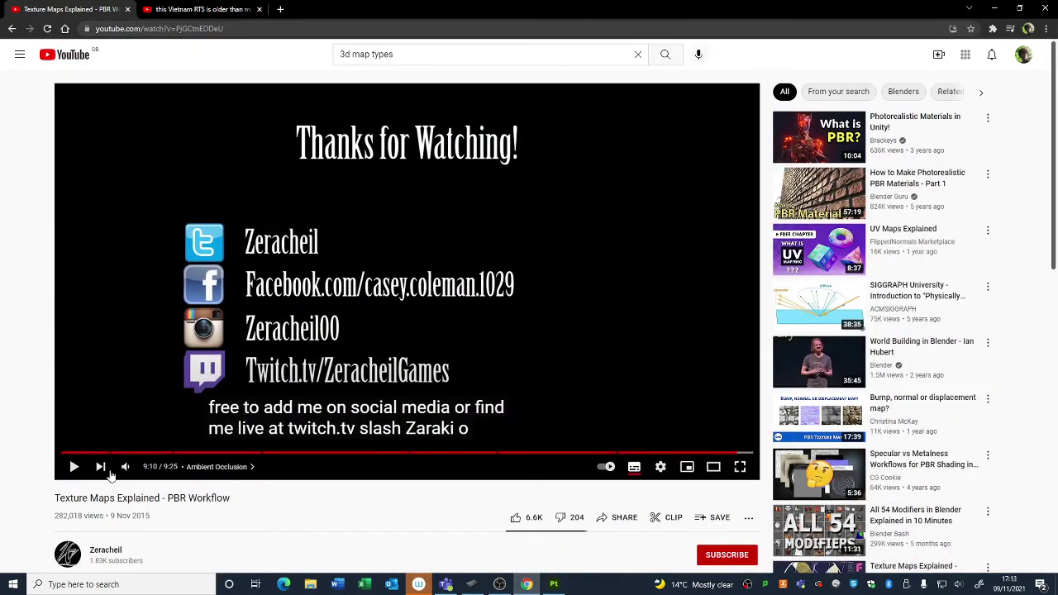
left_click(280, 9)
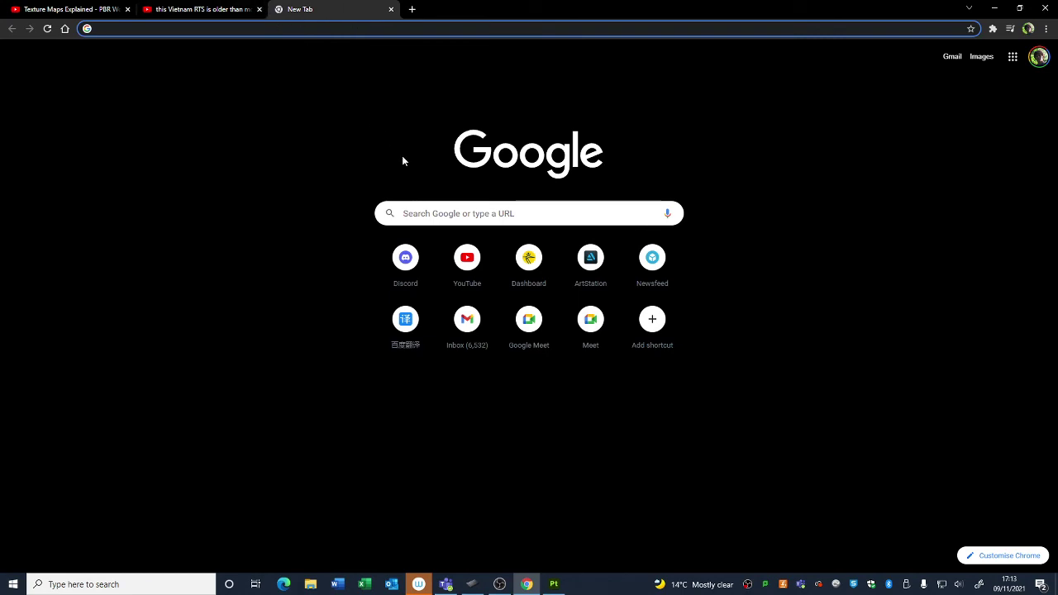
left_click_drag(201, 9, 358, 261)
left_click(991, 10)
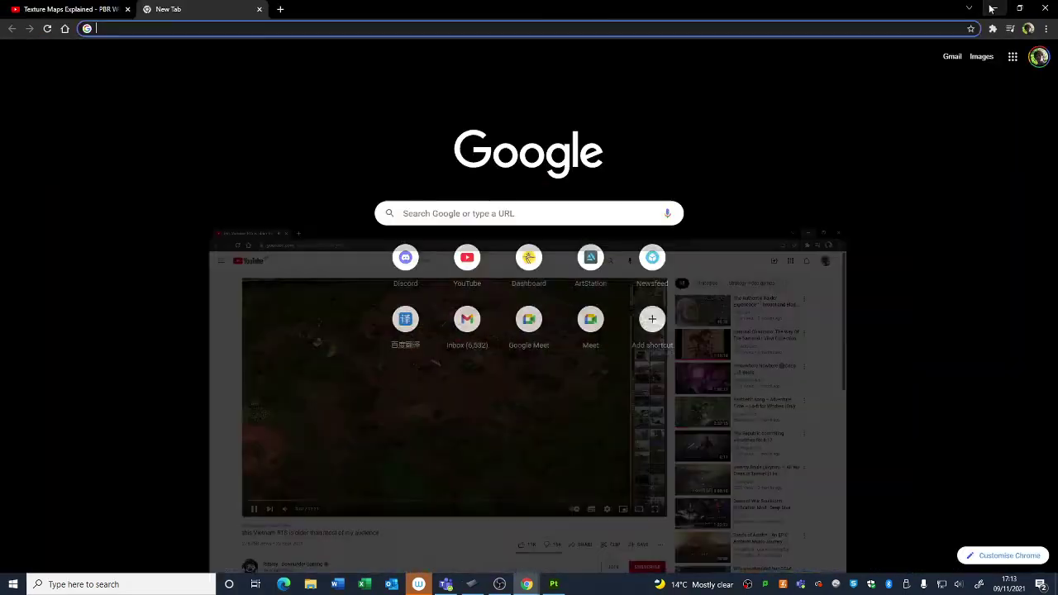
mouse_move(526, 584)
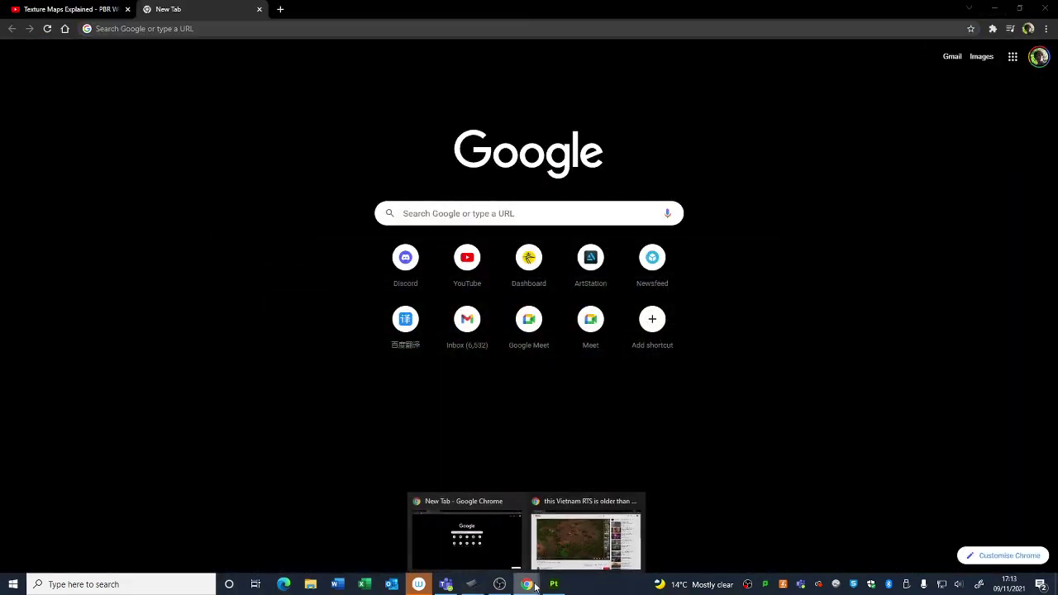
left_click(590, 537)
left_click(994, 9)
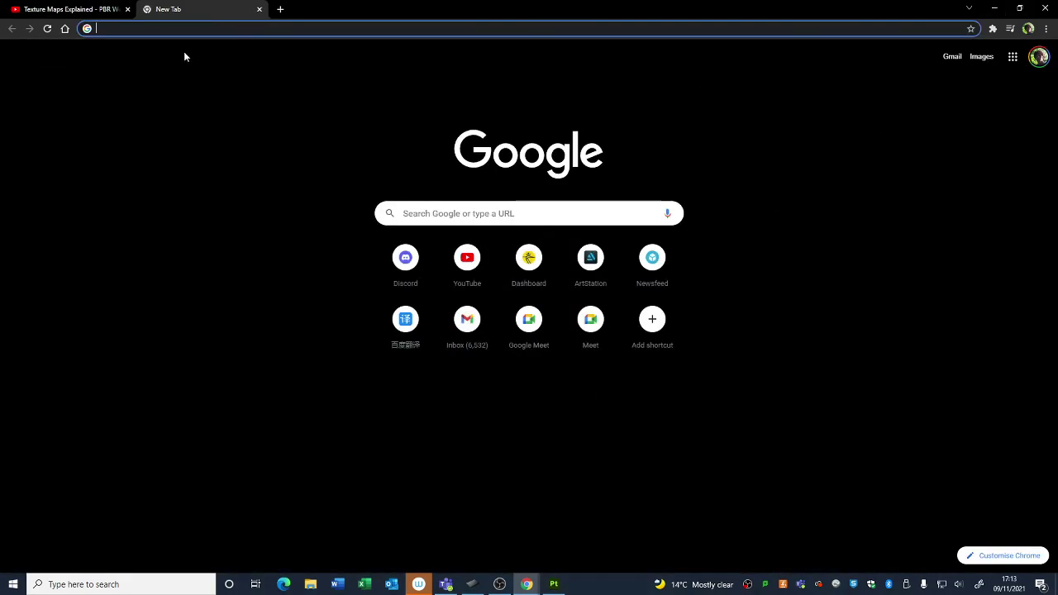
left_click(457, 214)
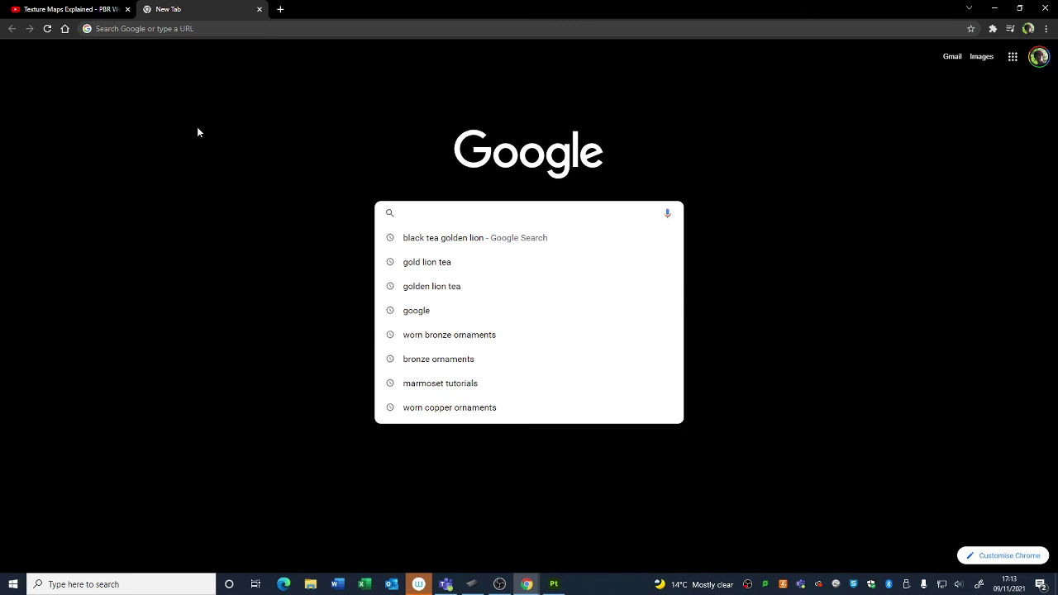
type("art")
key("Return")
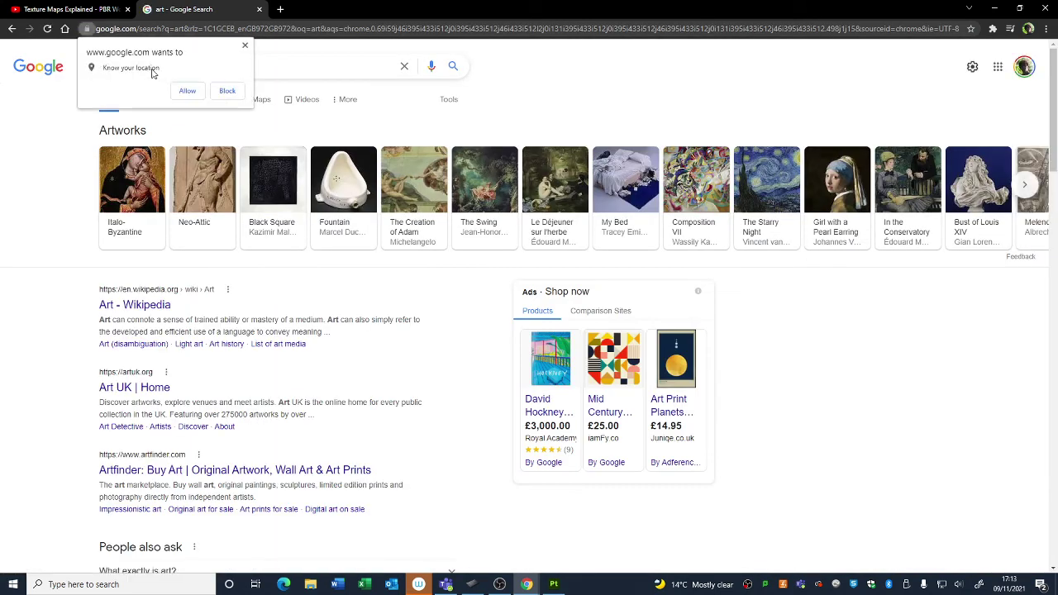
Go to artstation.com and open the account's own collections page
left_click(271, 32)
type("artstation.com")
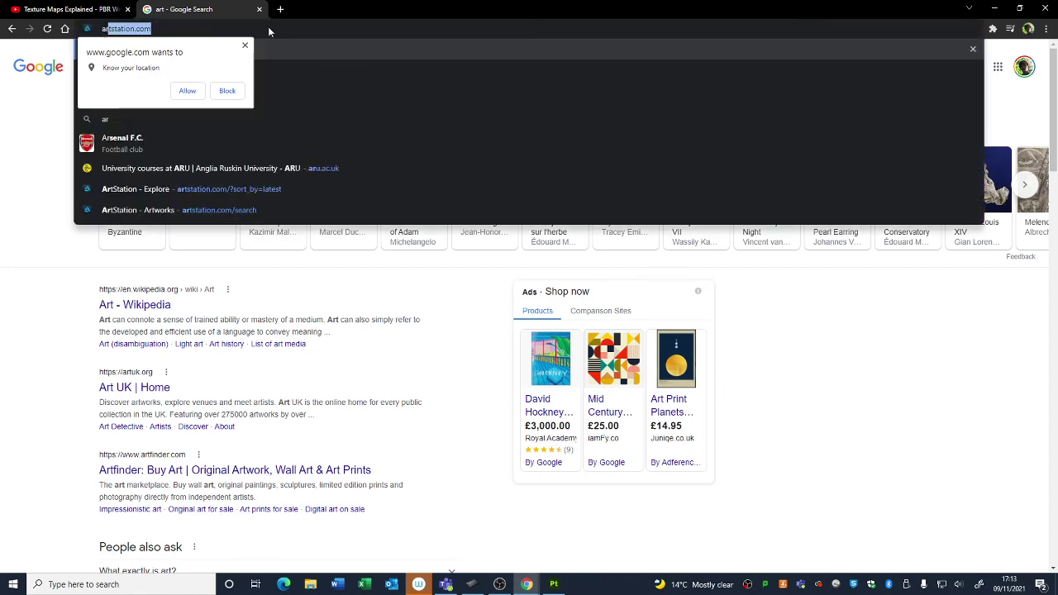
key("Return")
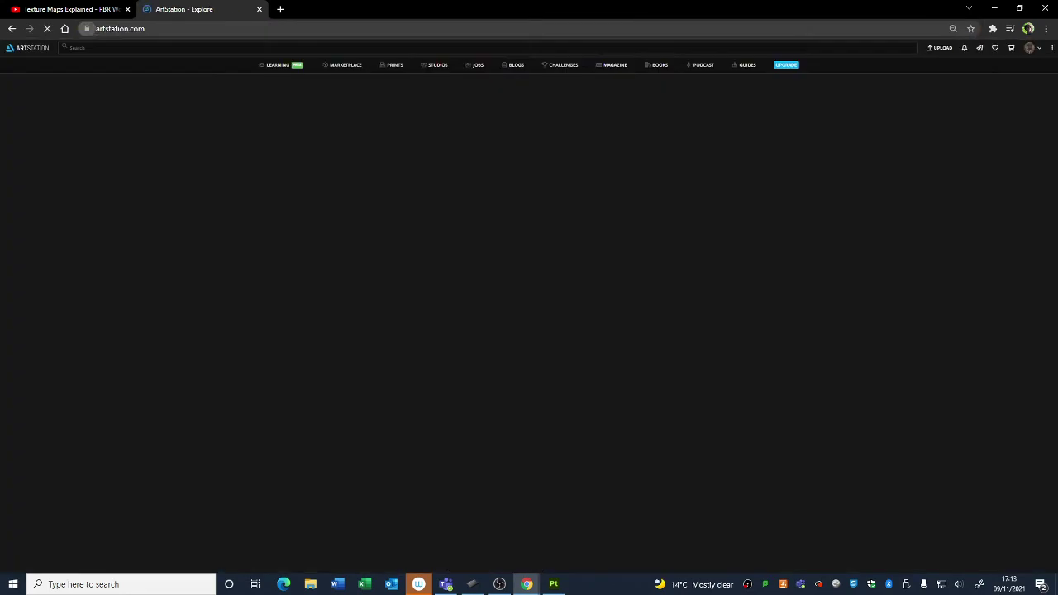
mouse_move(1020, 47)
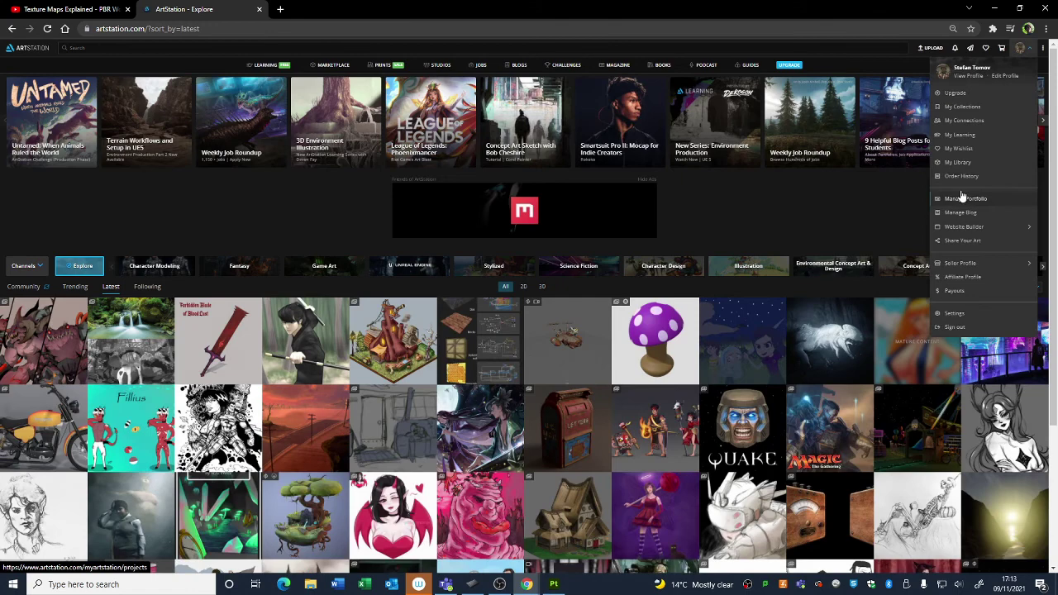
left_click(962, 106)
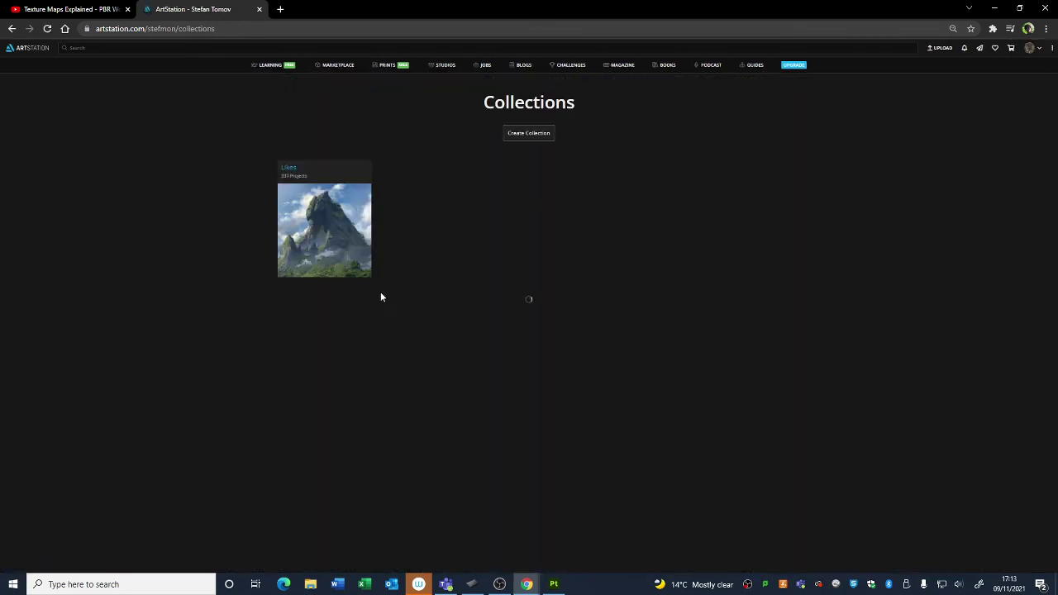
Open the HandPaint and Tutorials collections, each in its own new tab
scroll(420, 259, "down", 2)
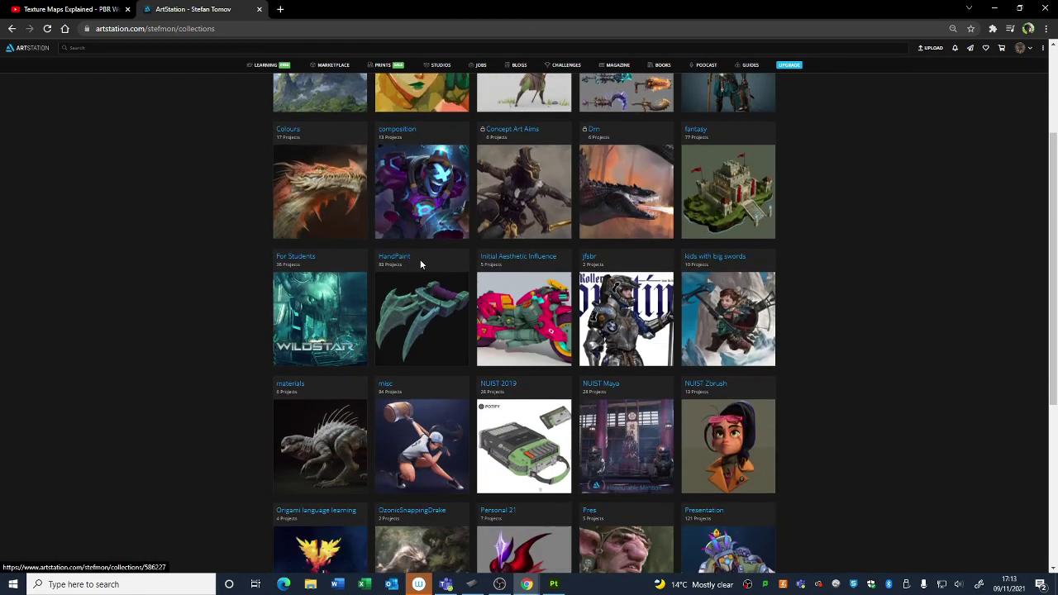
middle_click(459, 303)
scroll(427, 295, "down", 3)
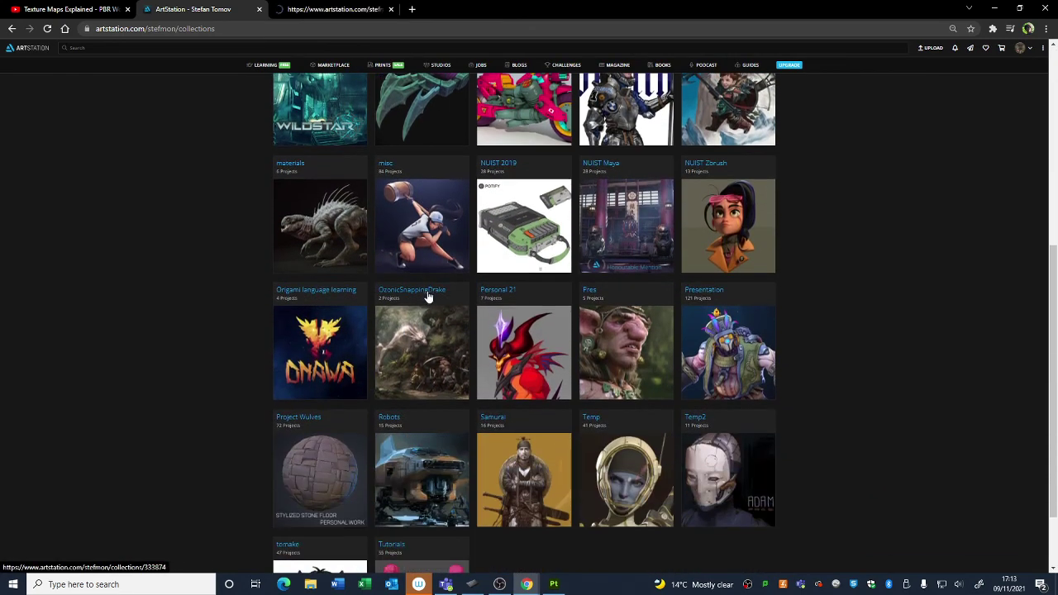
scroll(581, 431, "up", 2)
scroll(581, 431, "down", 3)
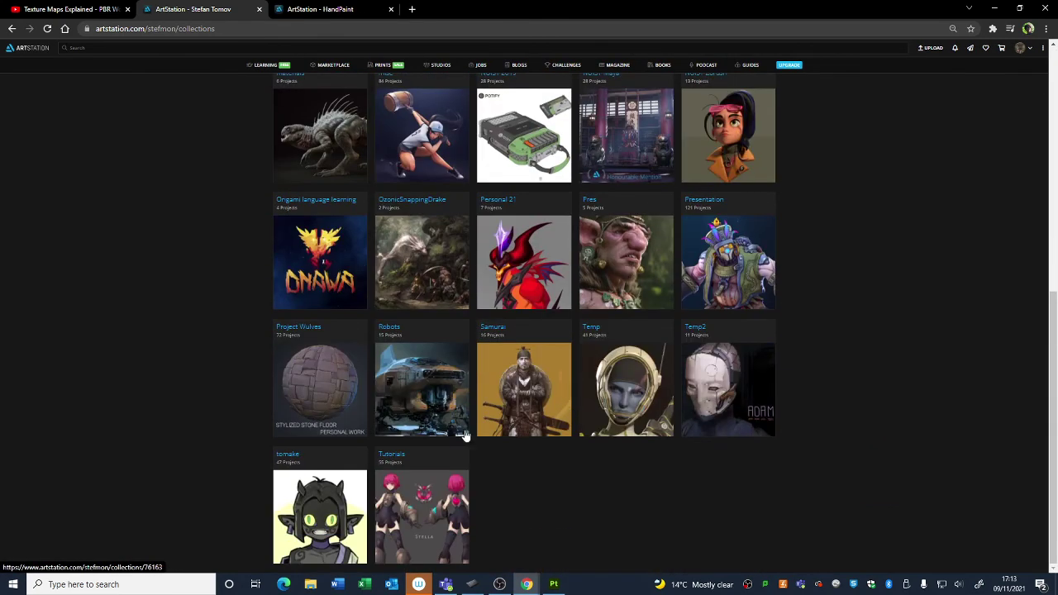
middle_click(418, 495)
Open the purple Demon texturing breakdown from the Tutorials collection and read through its baking, hand-paint, outline and specular pages
left_click(331, 9)
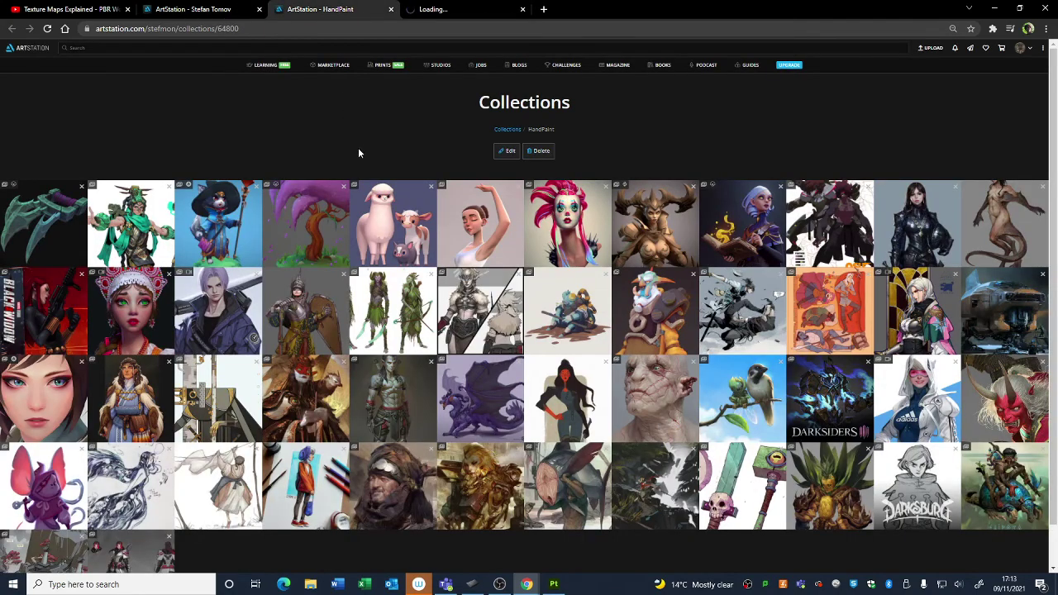
left_click(449, 9)
scroll(436, 362, "down", 1)
scroll(435, 361, "up", 1)
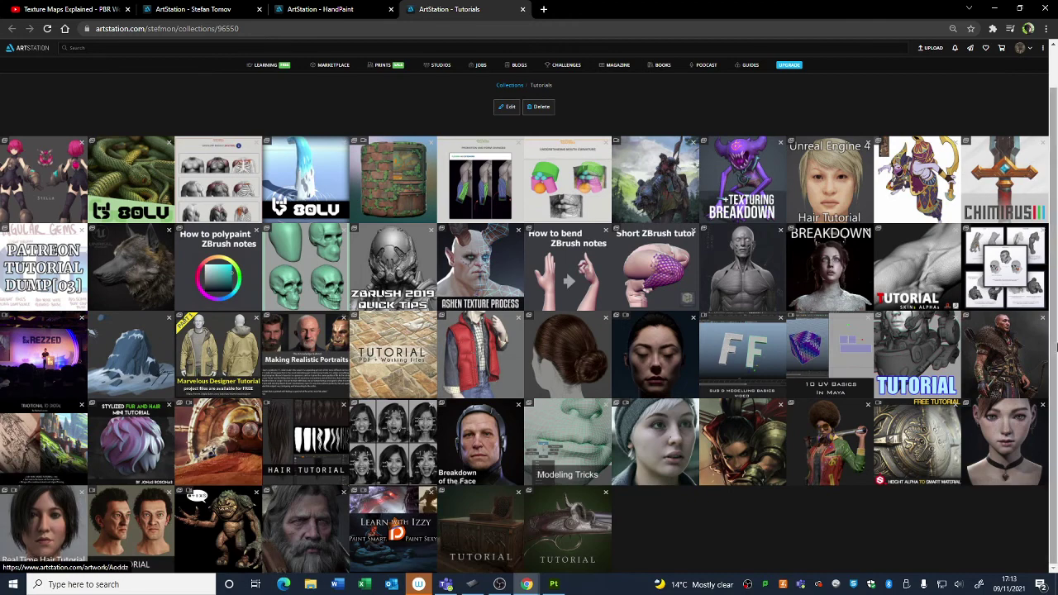
left_click(725, 175)
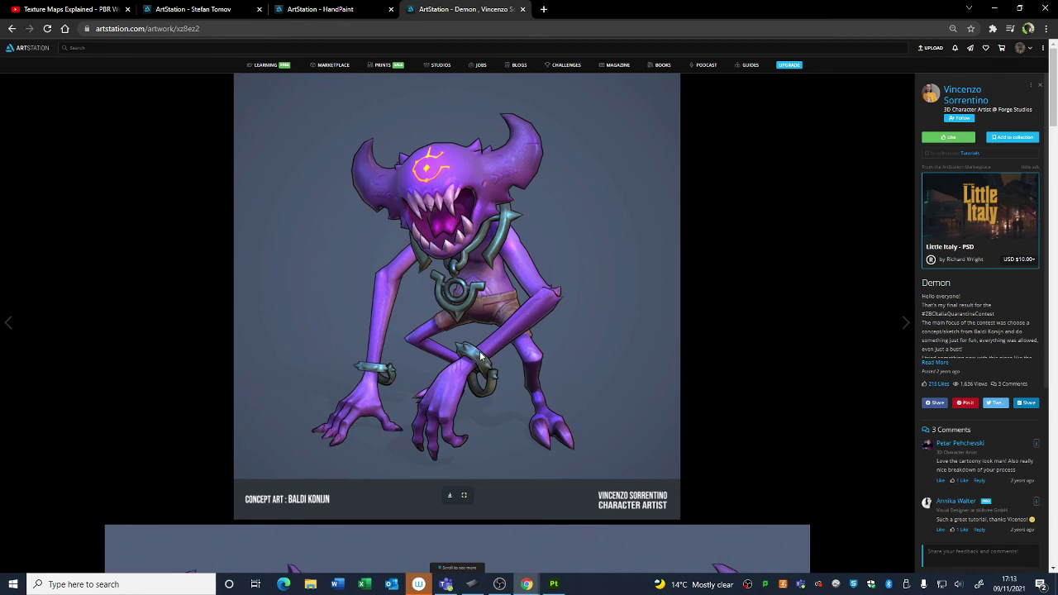
scroll(479, 356, "down", 4)
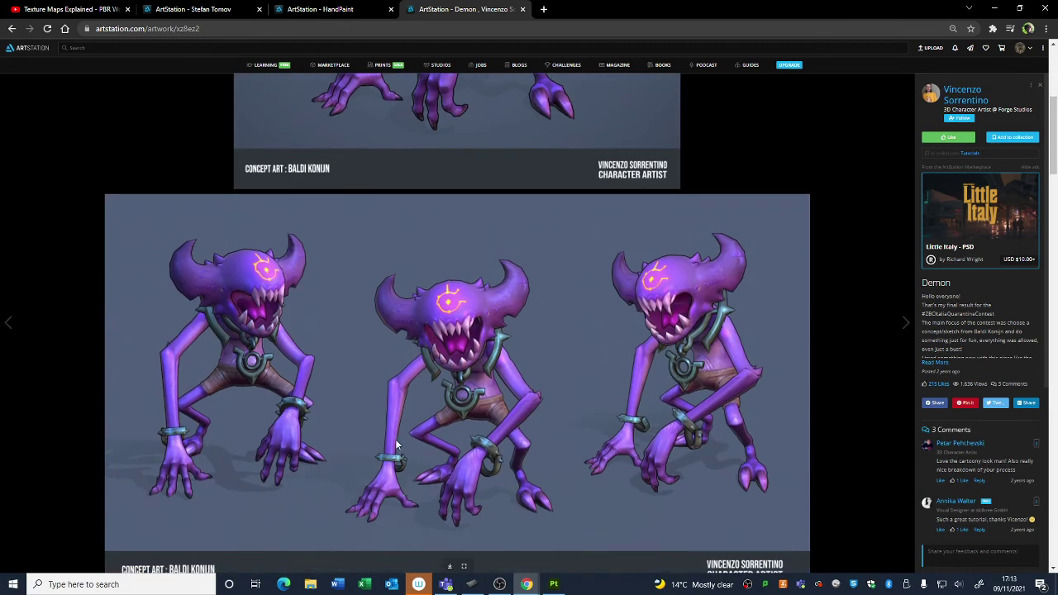
scroll(391, 443, "down", 8)
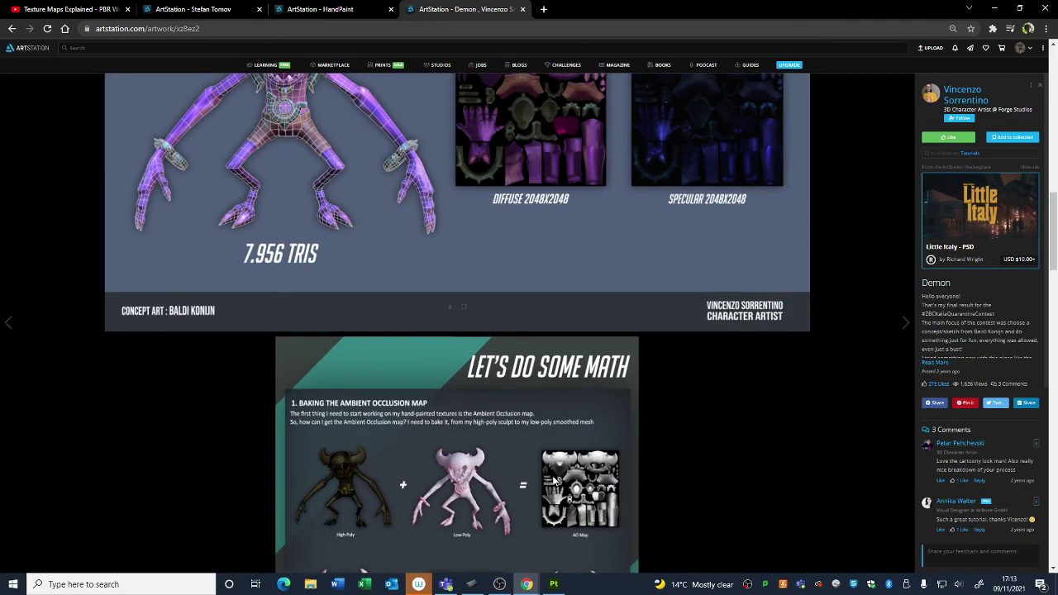
scroll(553, 479, "down", 18)
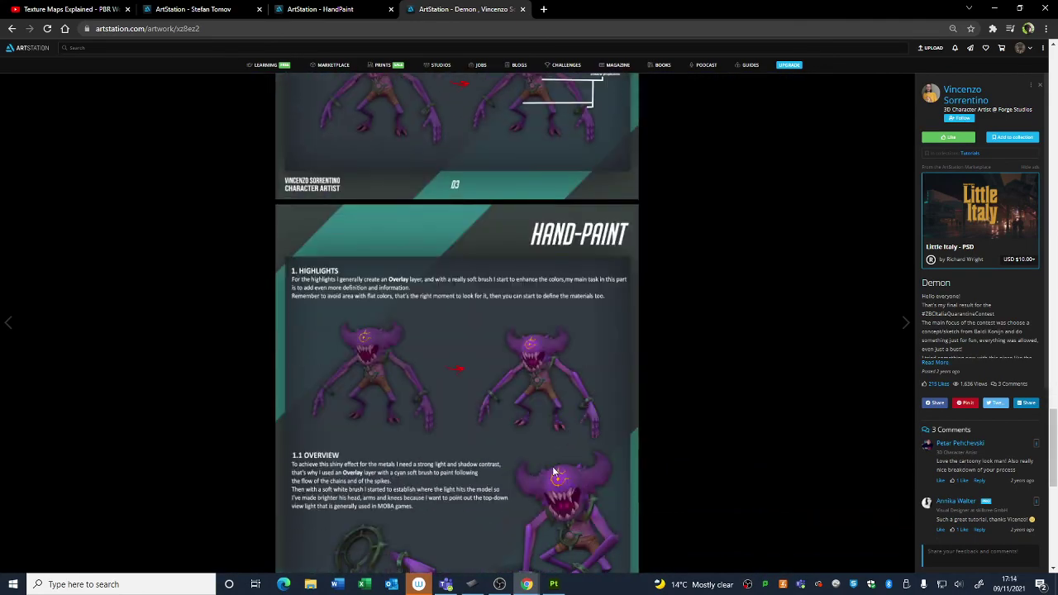
scroll(554, 472, "down", 3)
scroll(552, 470, "down", 3)
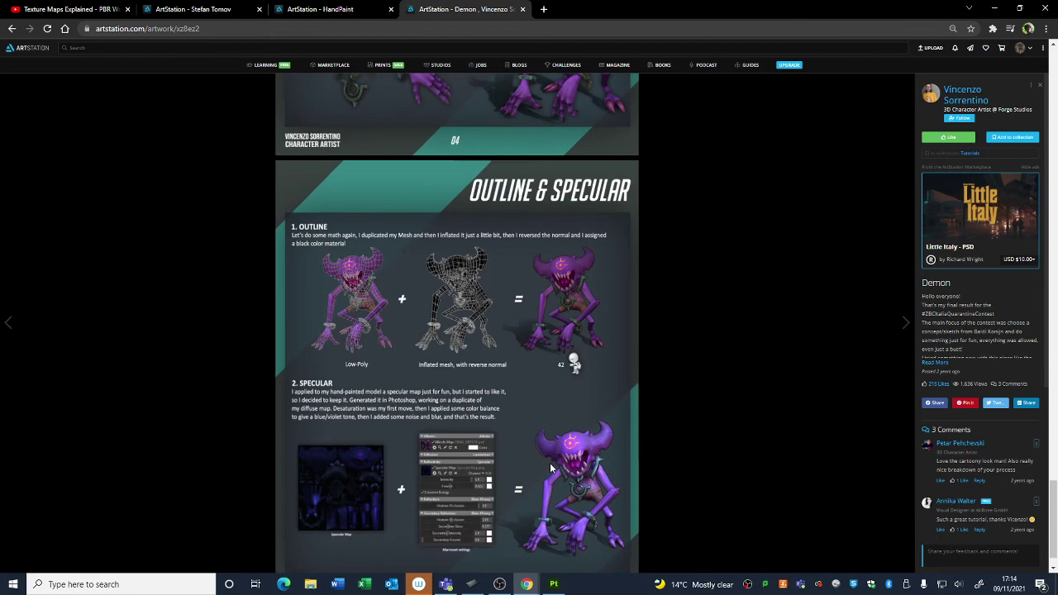
Open the Substance Painter claws artwork from the HandPaint collection, load its 3D viewer and inspect the model from another angle
left_click(352, 9)
left_click(203, 8)
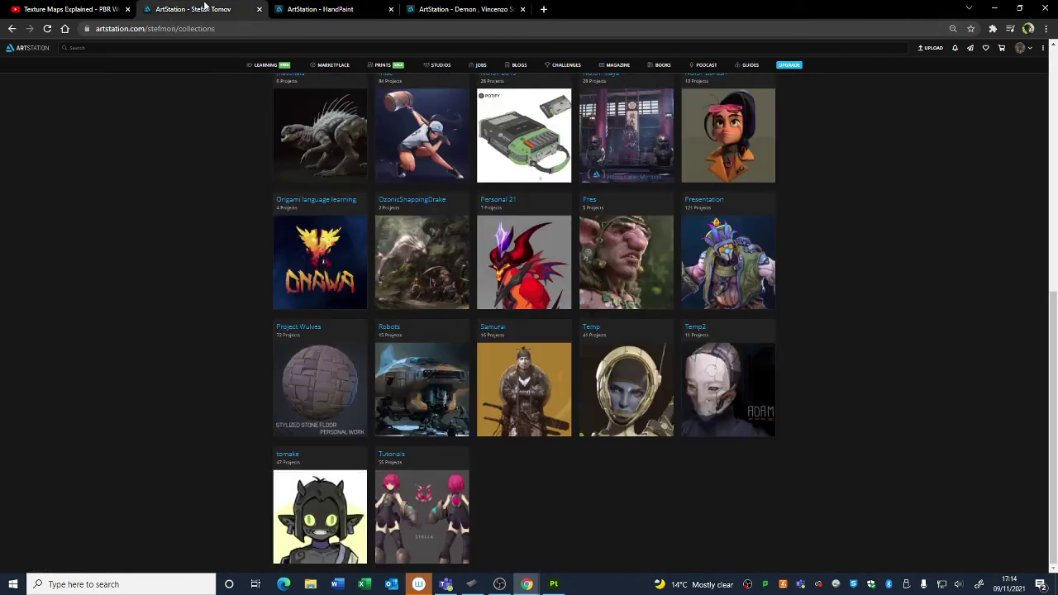
left_click(383, 7)
left_click(61, 259)
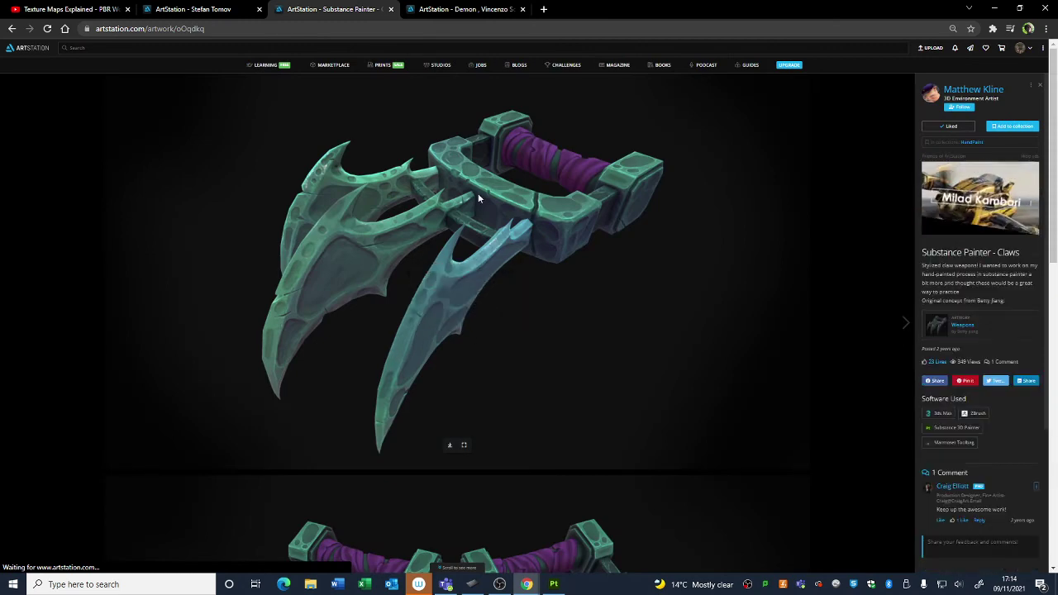
scroll(431, 459, "down", 10)
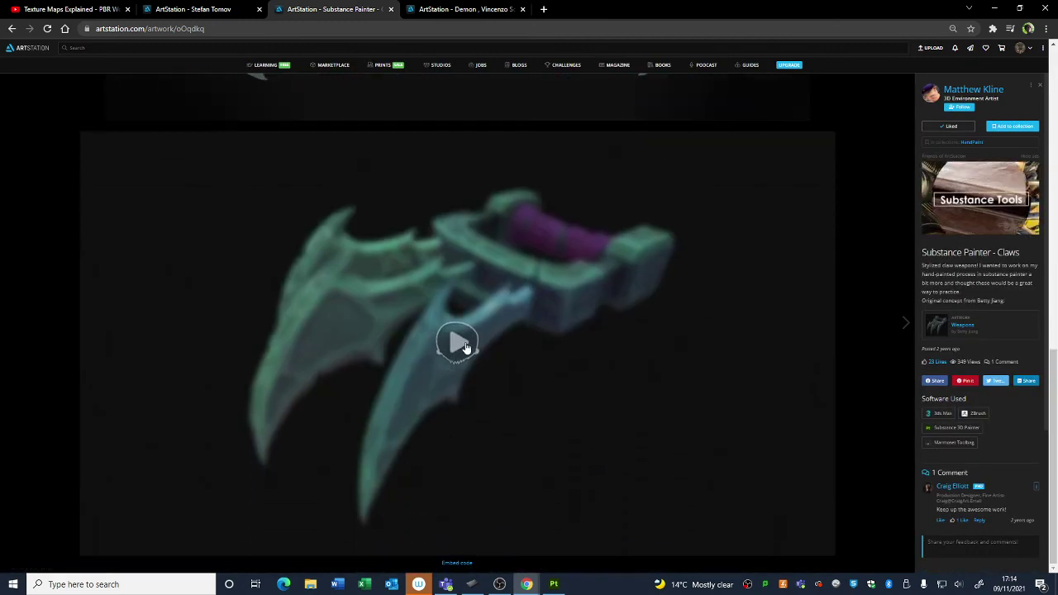
left_click(468, 347)
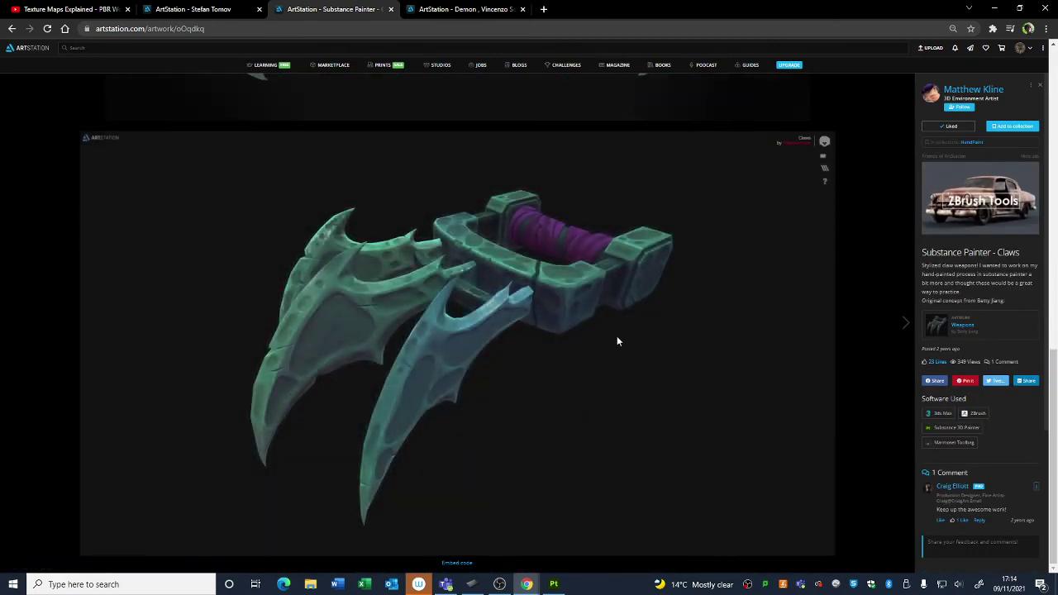
left_click_drag(617, 336, 582, 257)
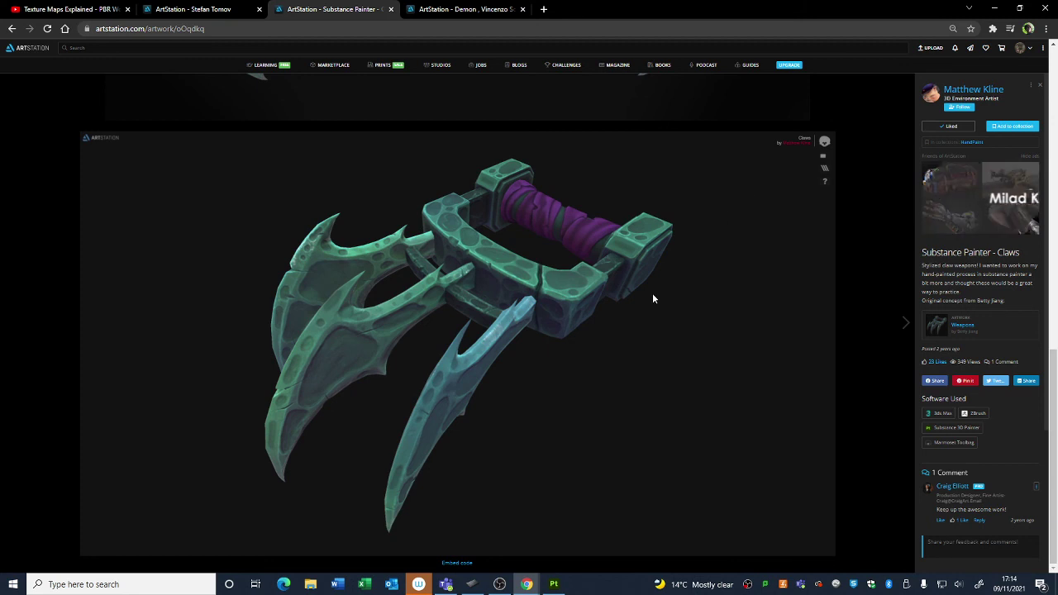
Search Google Images for "battle chasers" in a new tab and enlarge the Polygon review screenshot of the wooden dock battle
left_click(543, 10)
type("batt")
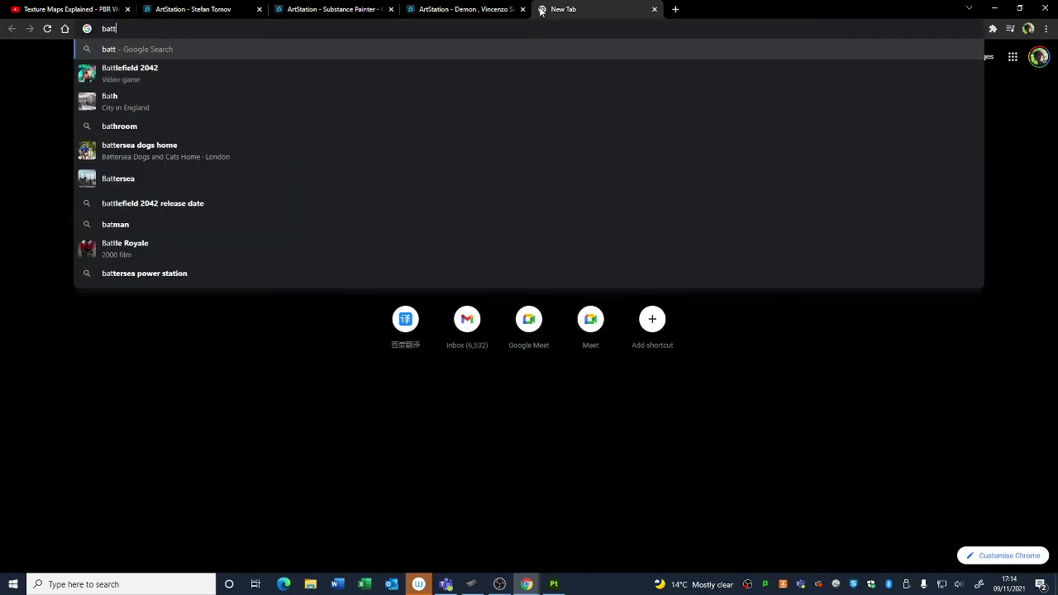
type("le chasers")
key("Return")
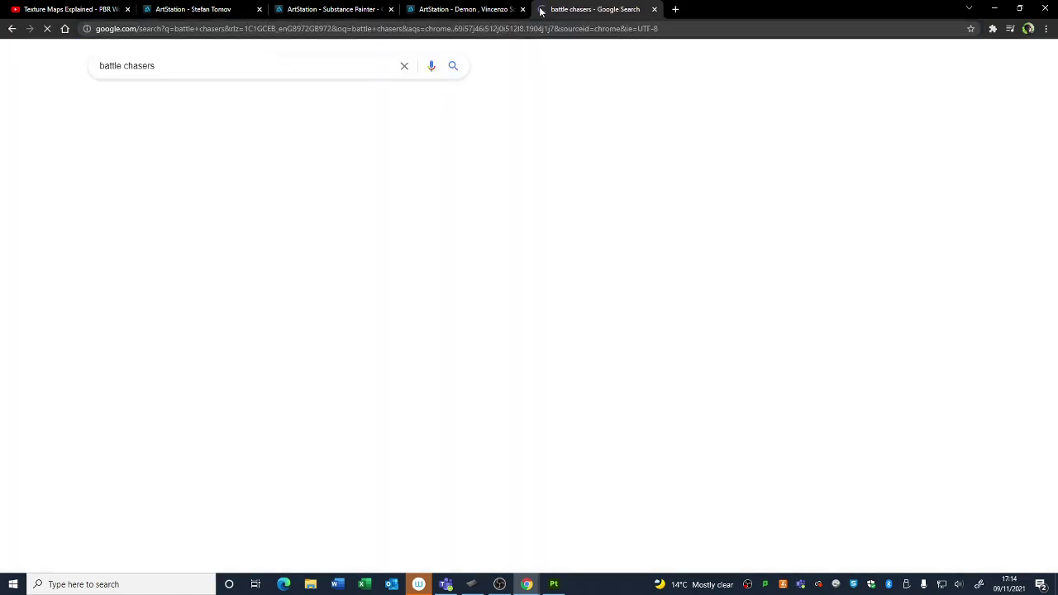
left_click(157, 99)
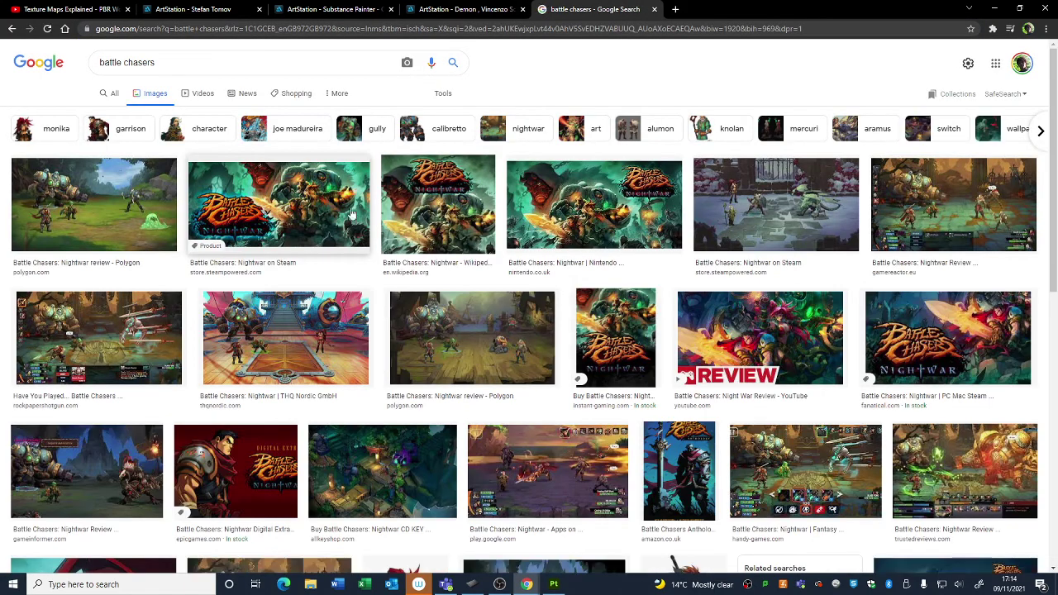
left_click(472, 337)
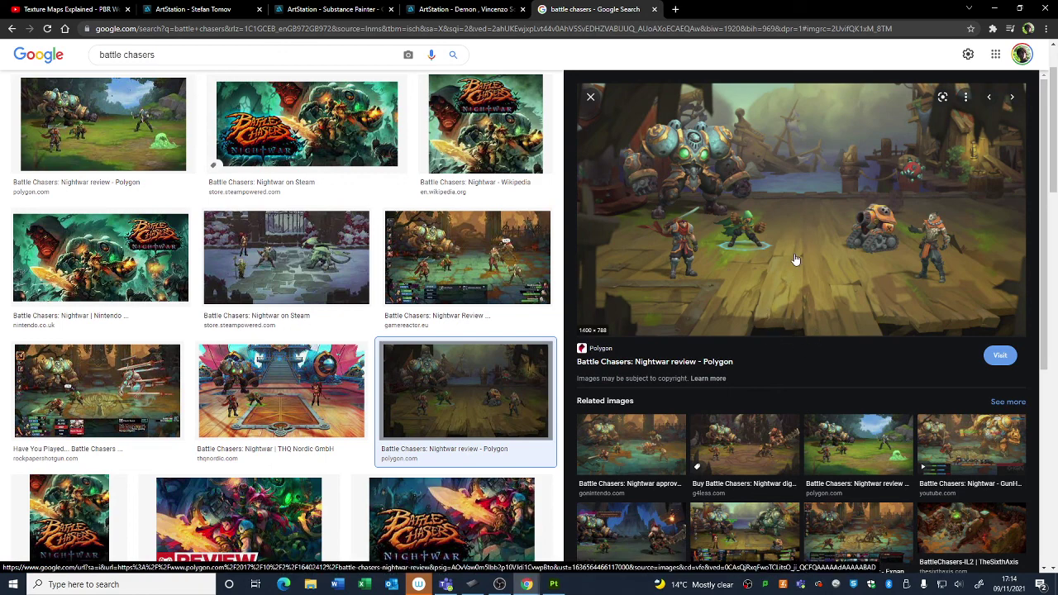
Return to the HandPaint collection, open the Royal Knight artwork and view its image at full size
left_click(459, 10)
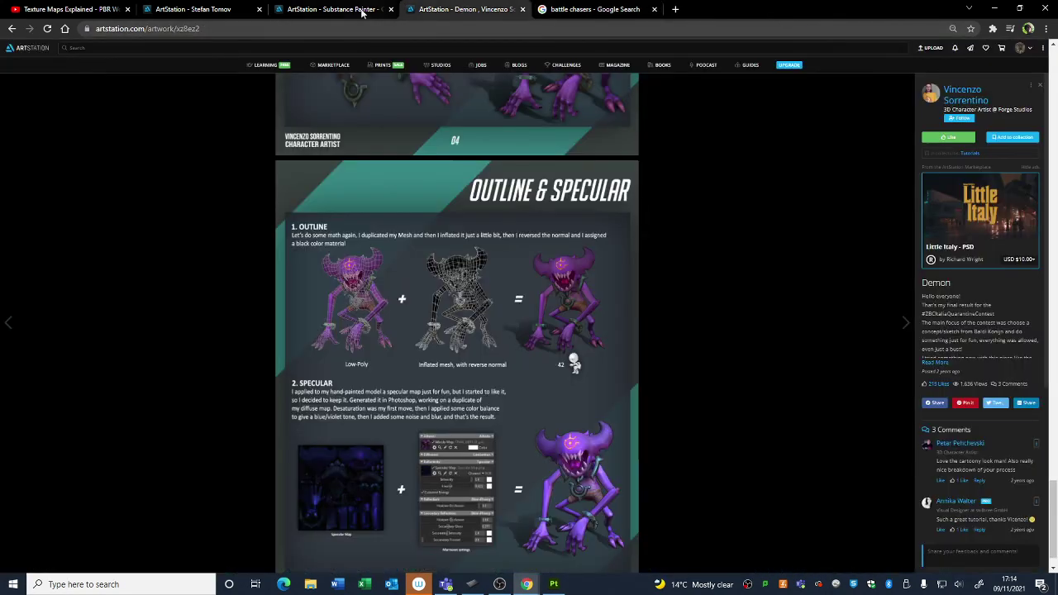
left_click(299, 12)
left_click(201, 10)
left_click(327, 8)
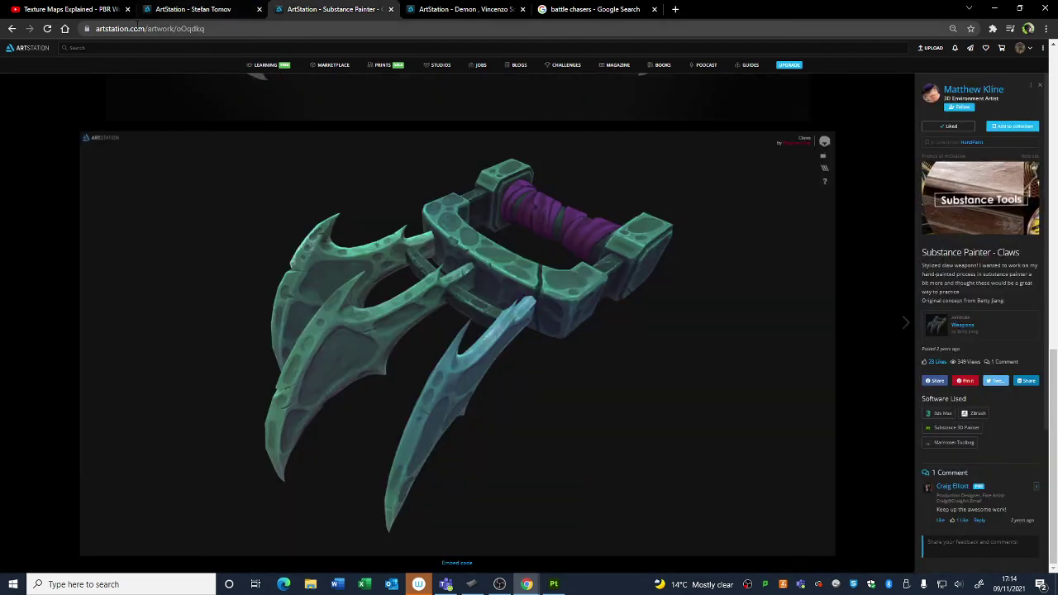
left_click(11, 29)
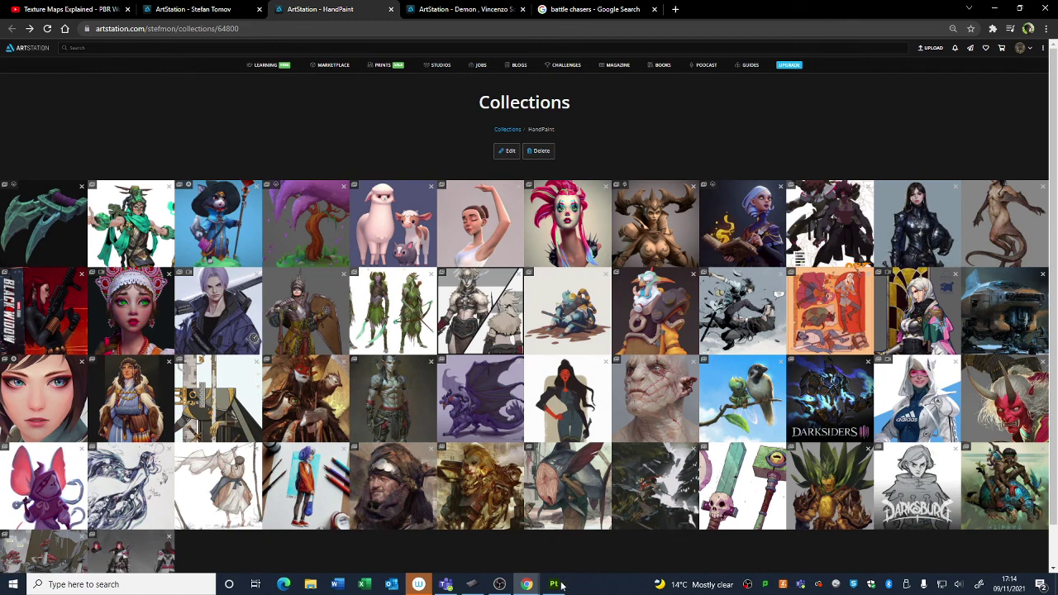
left_click(923, 223)
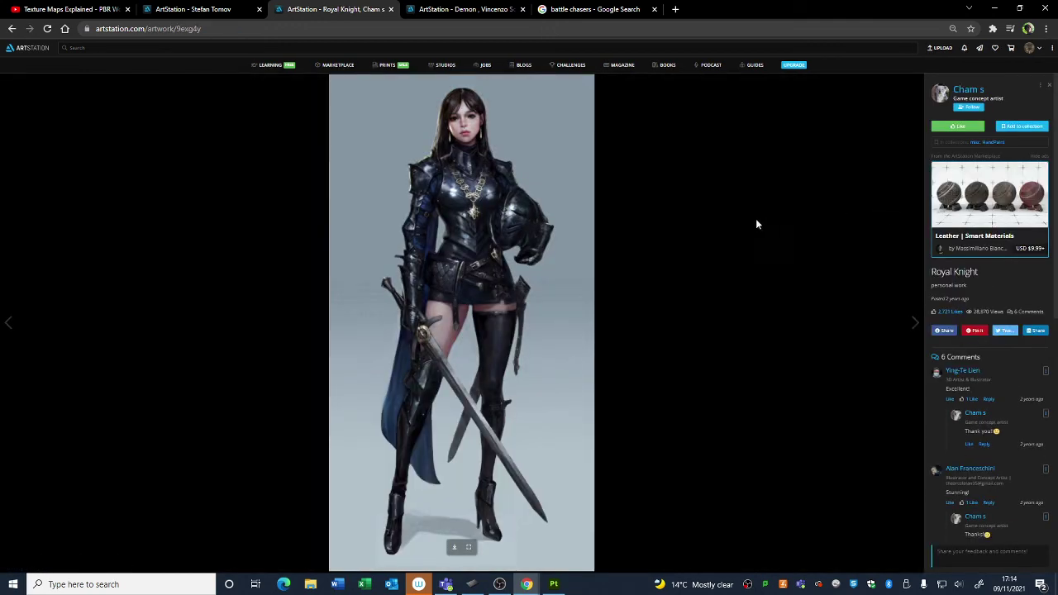
left_click(468, 548)
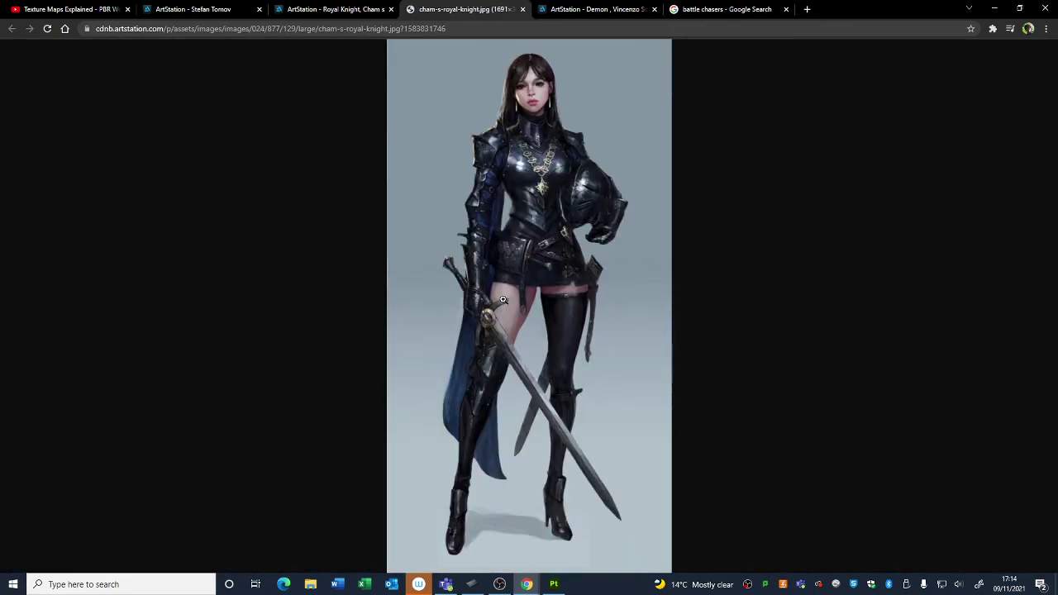
Enlarge the Royal Knight image to examine the armour's painted highlights and close the full-size image
left_click(524, 240)
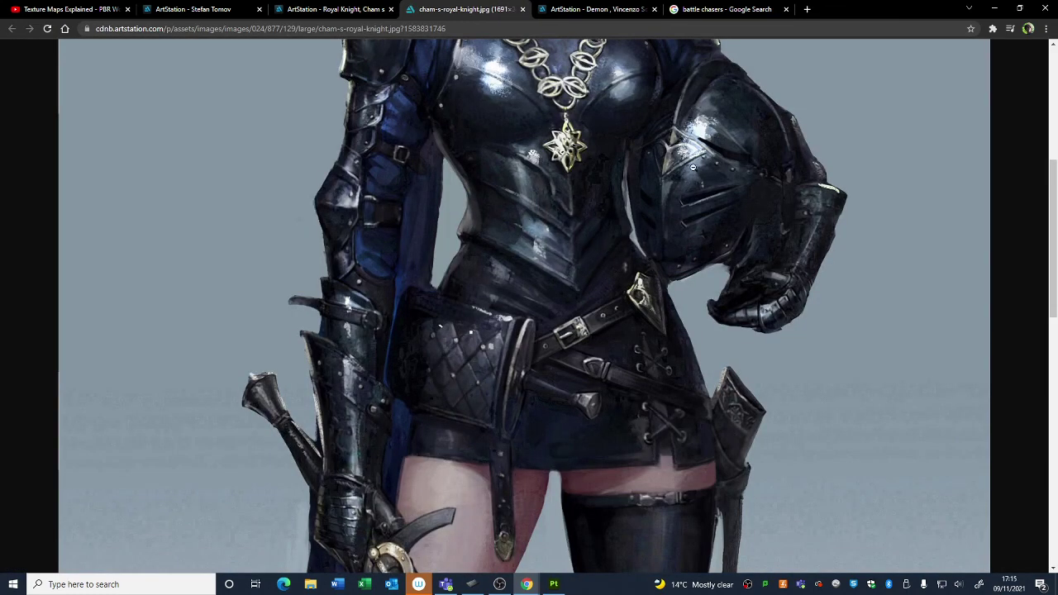
left_click(540, 330)
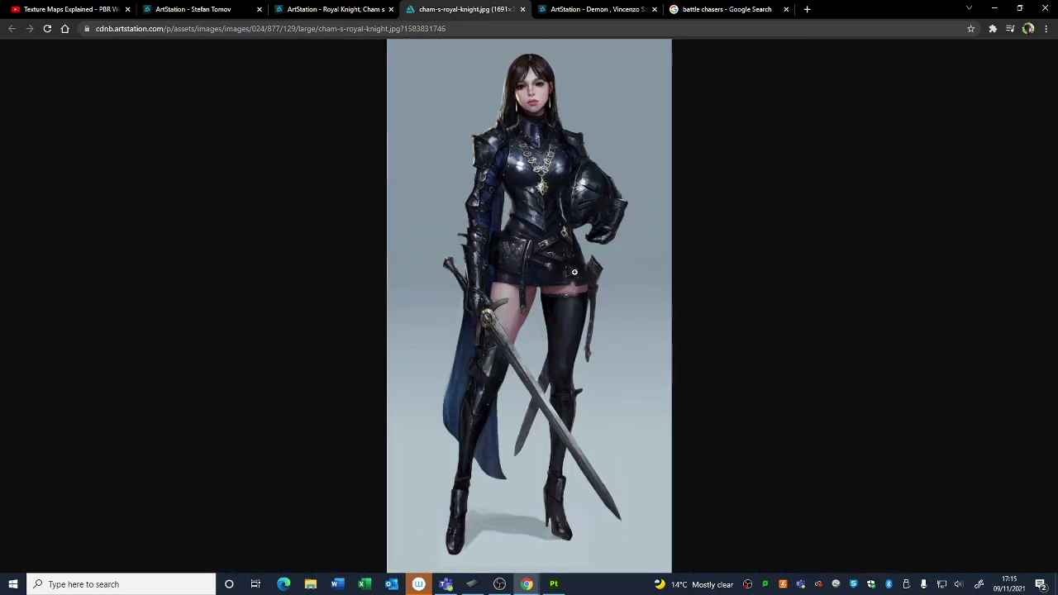
left_click(523, 9)
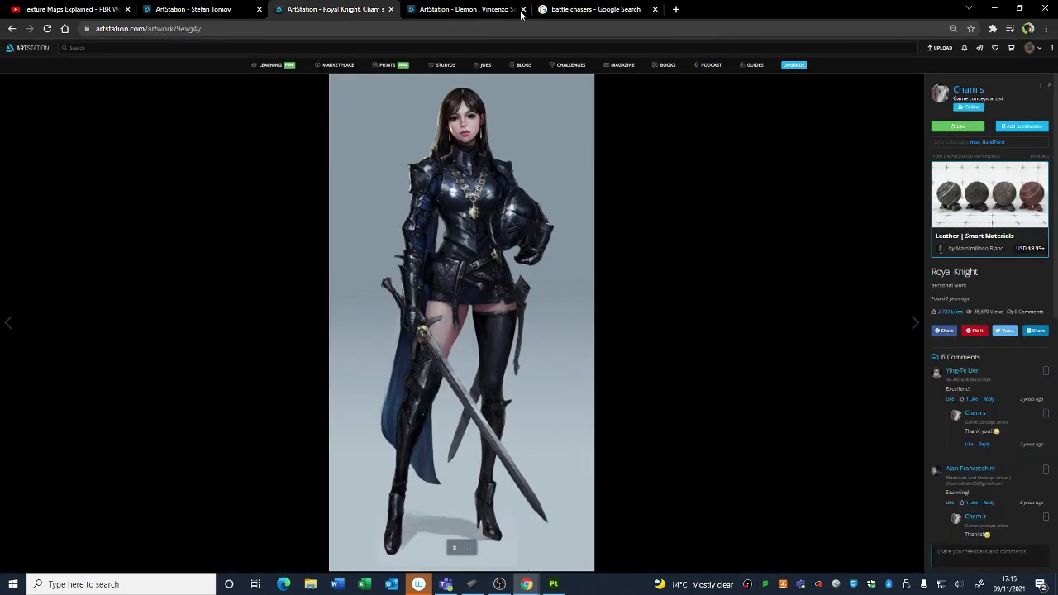
Return to the HandPaint collection, open the Weapons artwork and enlarge its full-size image of the axe, sword, hammer and mummy hand
left_click(11, 30)
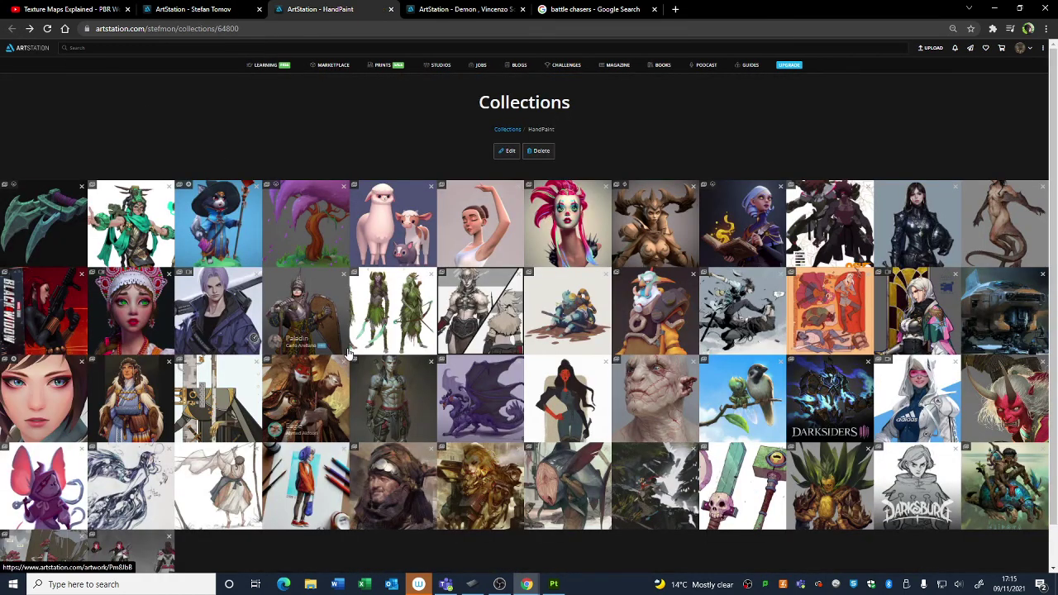
left_click(734, 464)
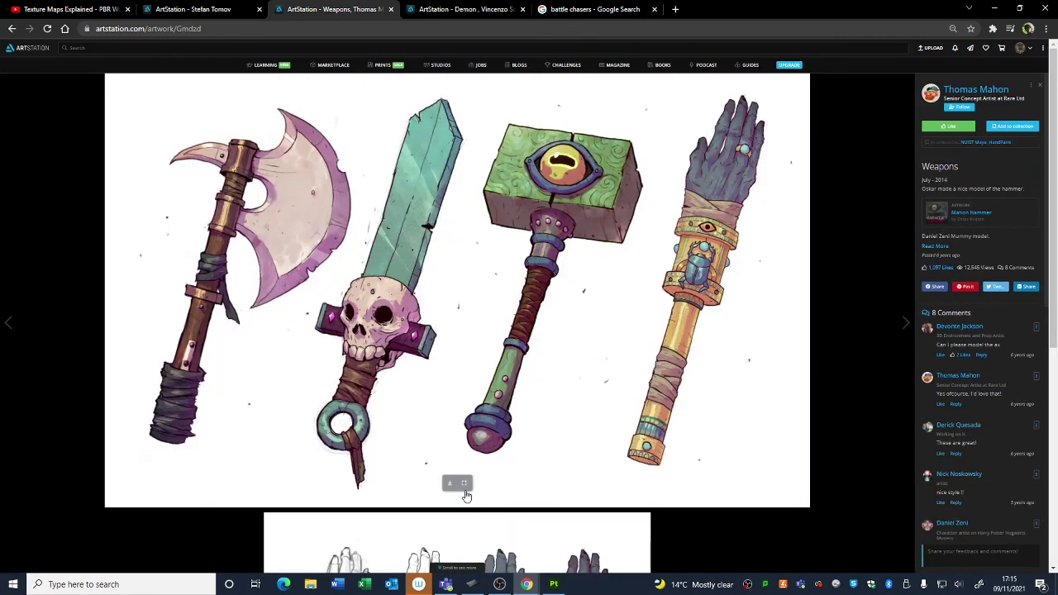
left_click(465, 485)
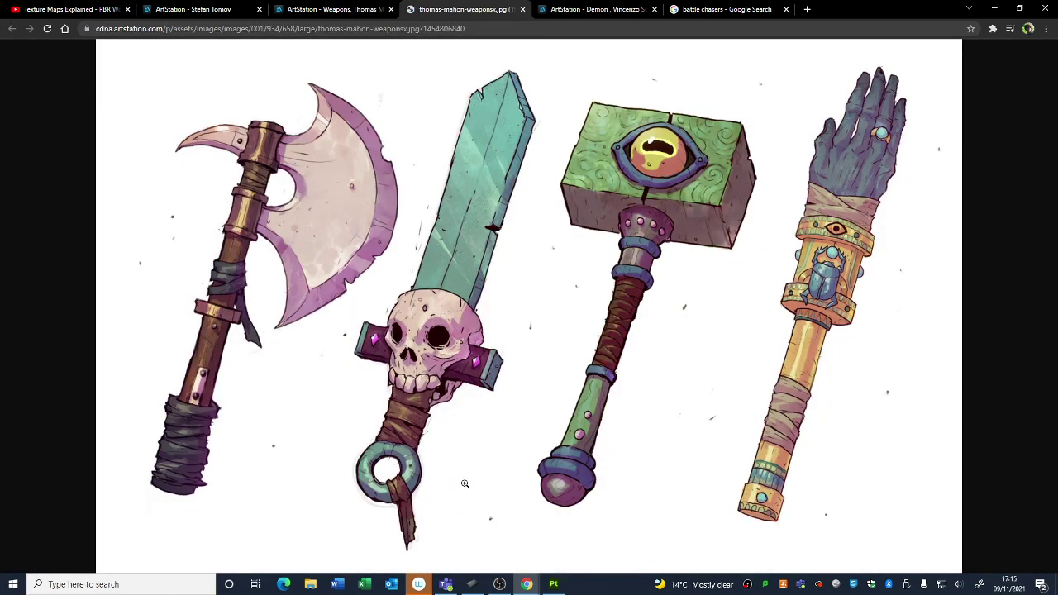
left_click(601, 407)
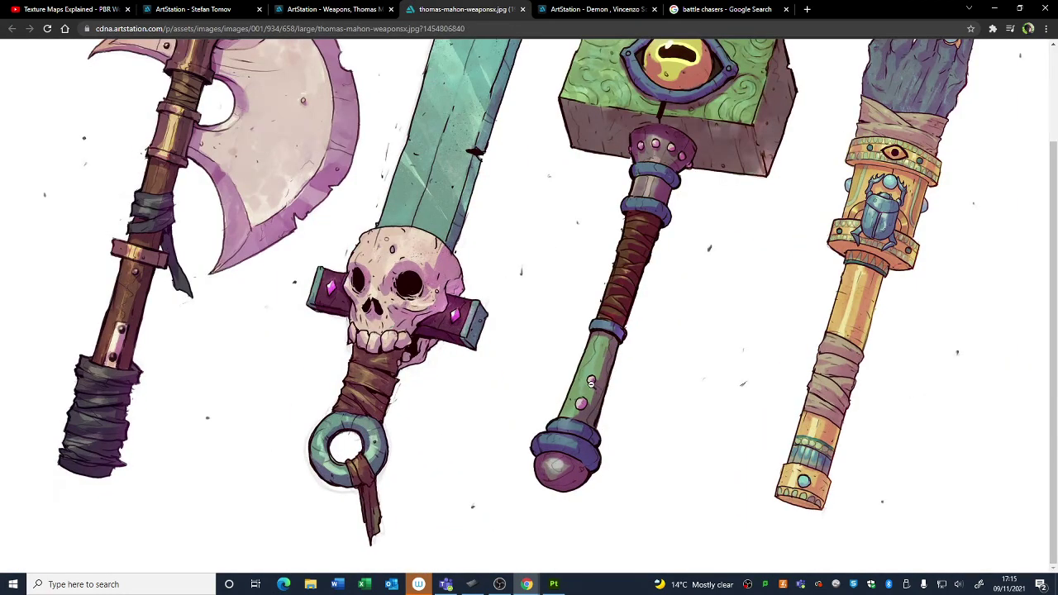
Examine the Weapons painting along its full height, from the blades and hammer head down to the handles
scroll(649, 364, "up", 2)
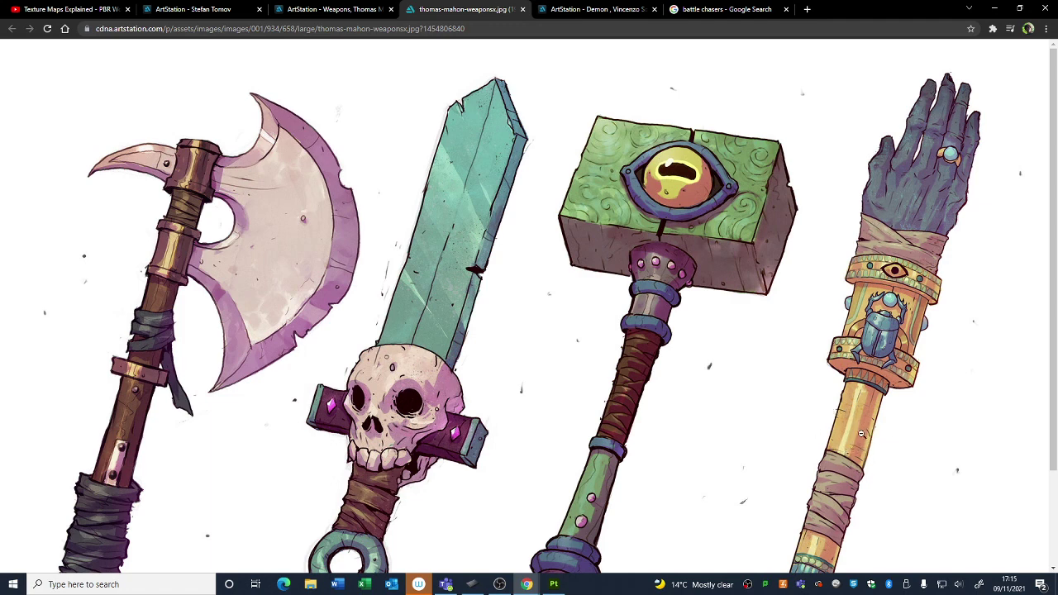
scroll(846, 356, "down", 2)
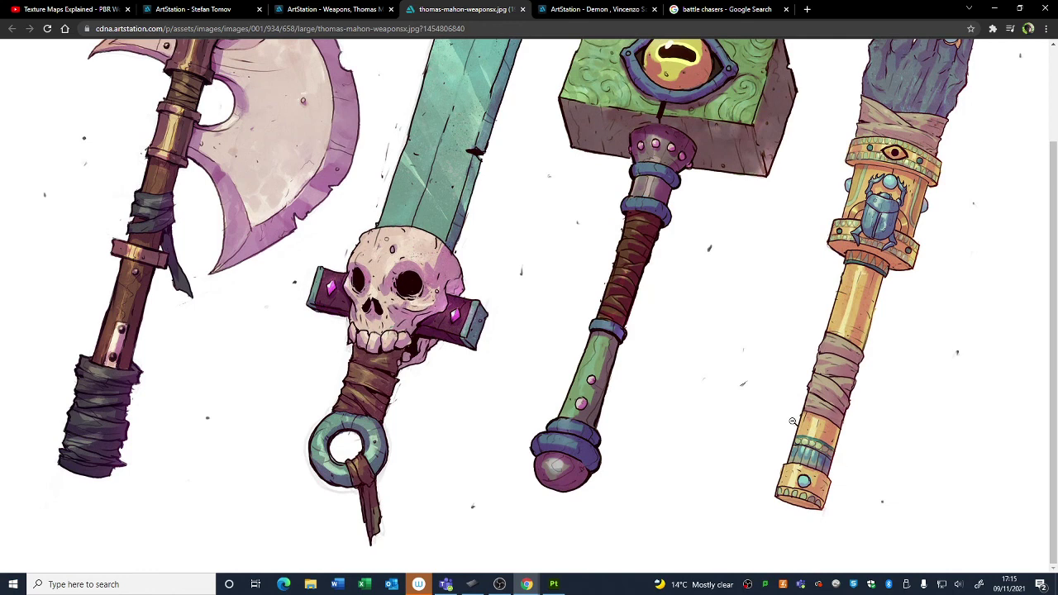
scroll(370, 261, "up", 2)
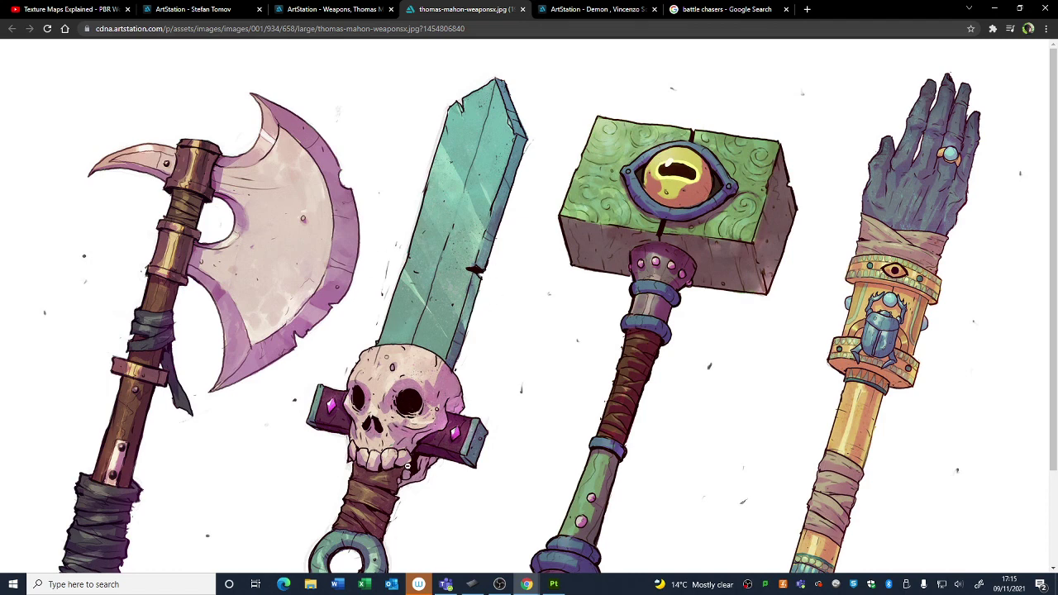
scroll(390, 427, "down", 2)
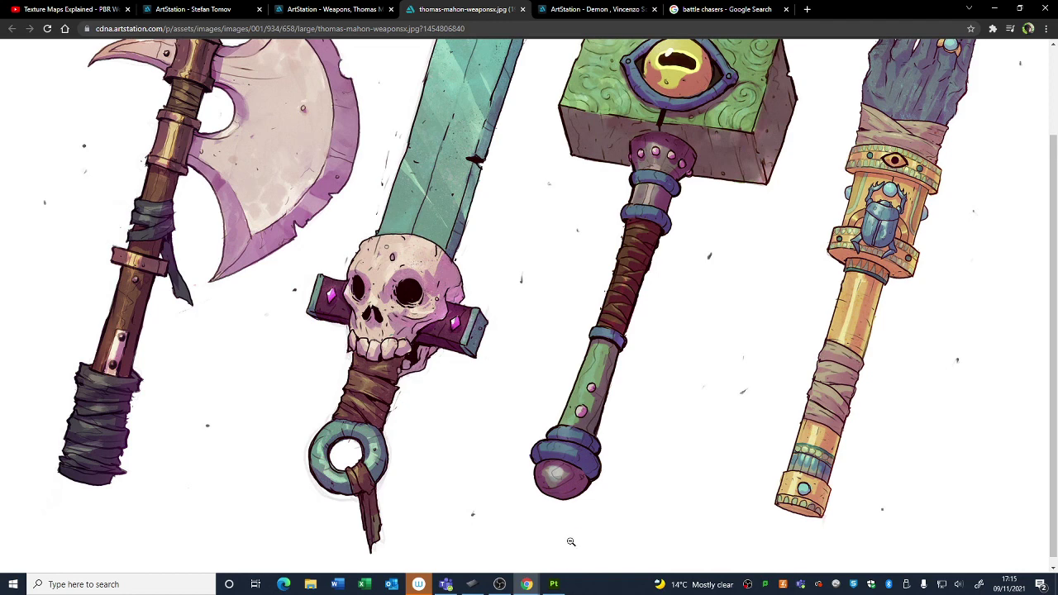
scroll(433, 470, "up", 2)
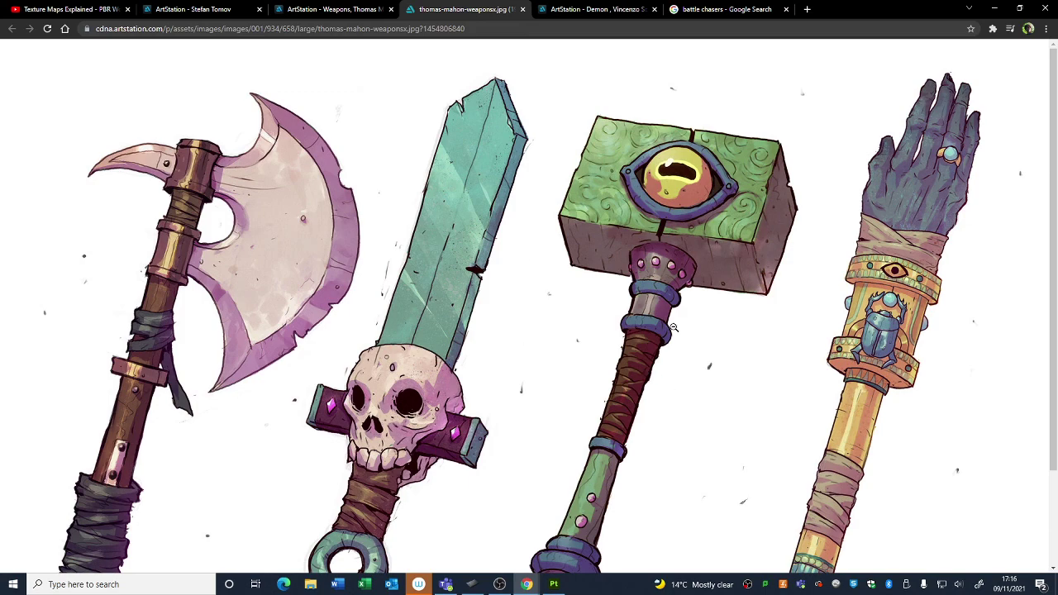
Switch to Substance 3D Painter and inspect the bell's cracks, opening and ring from several angles
left_click(555, 583)
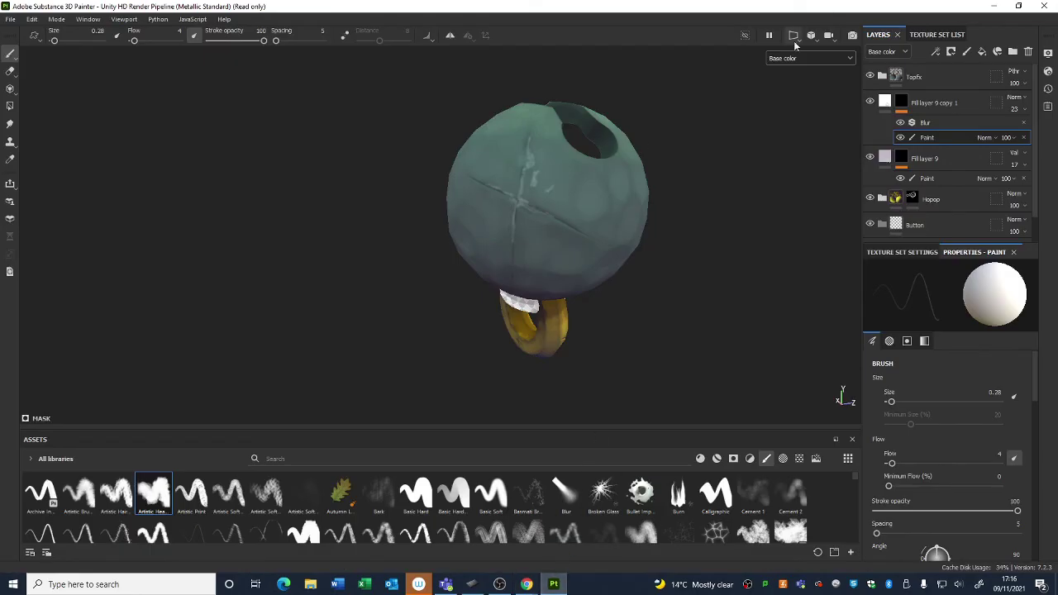
left_click_drag(654, 347, 678, 304, "alt")
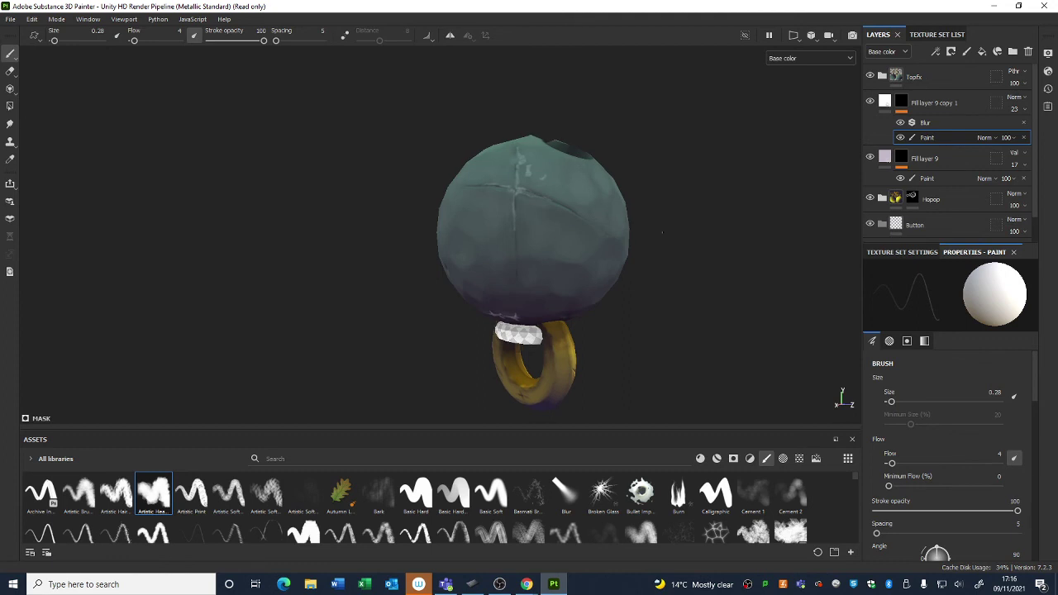
middle_click_drag(659, 236, 634, 243, "alt")
left_click_drag(669, 259, 562, 308, "alt")
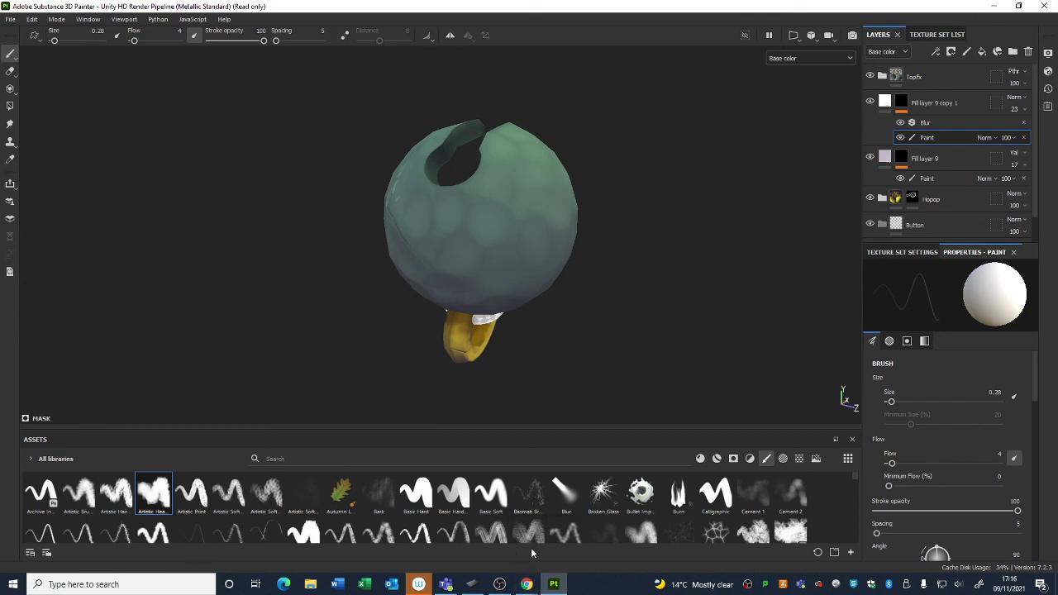
Review the Weapons painting in Chrome again and return to Substance 3D Painter to view the bell from another side
mouse_move(526, 583)
left_click(481, 535)
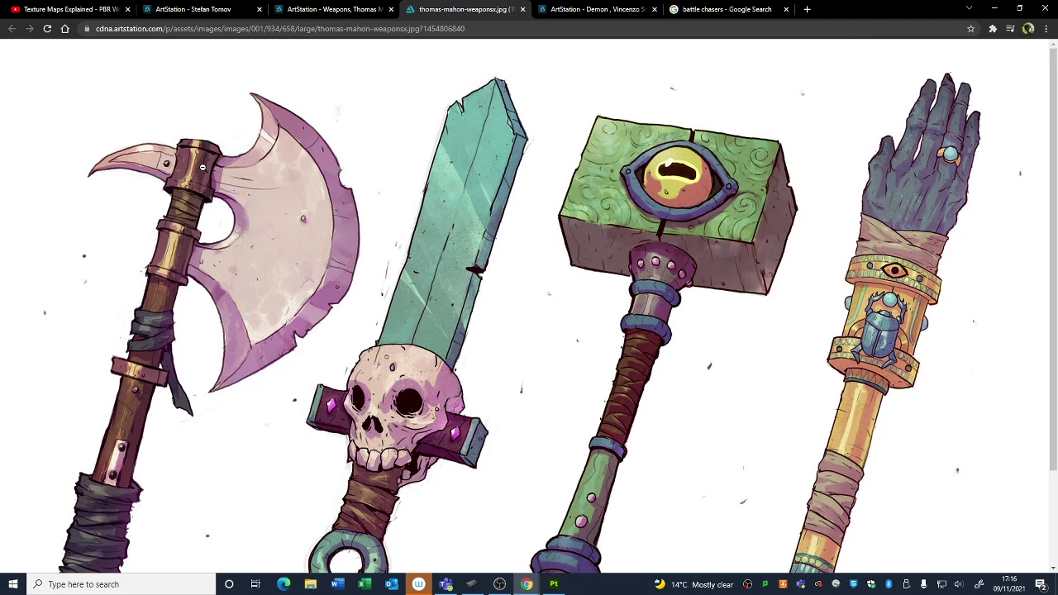
scroll(202, 167, "down", 2)
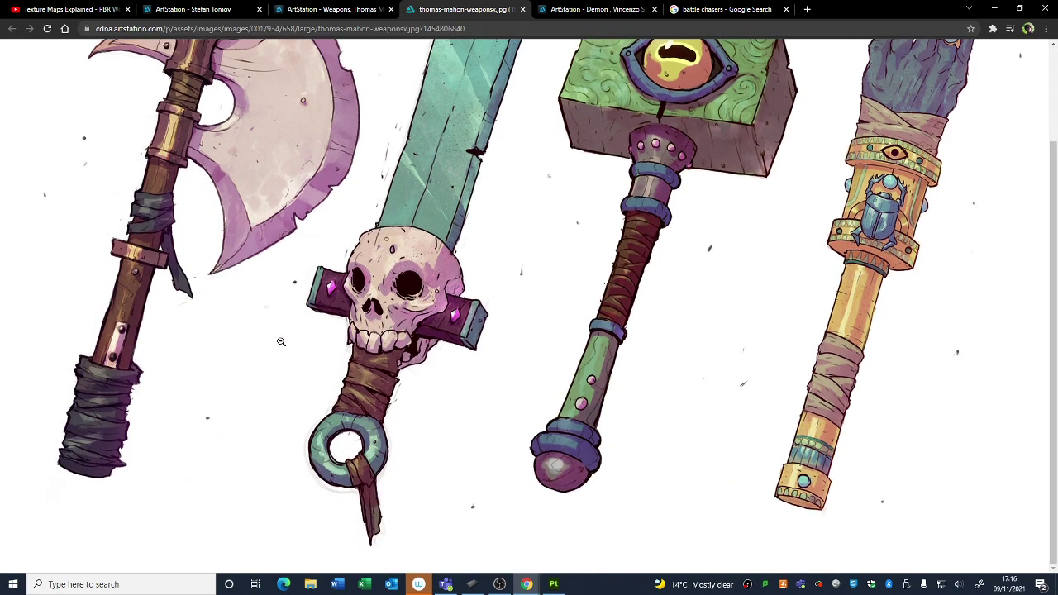
scroll(281, 341, "up", 2)
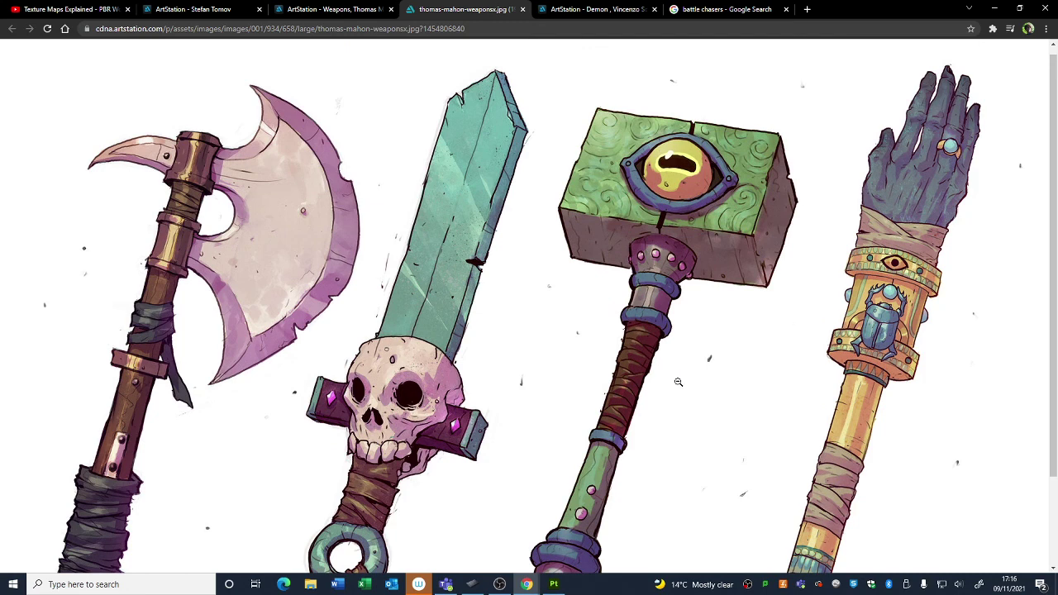
left_click(553, 584)
left_click_drag(639, 298, 586, 265, "alt")
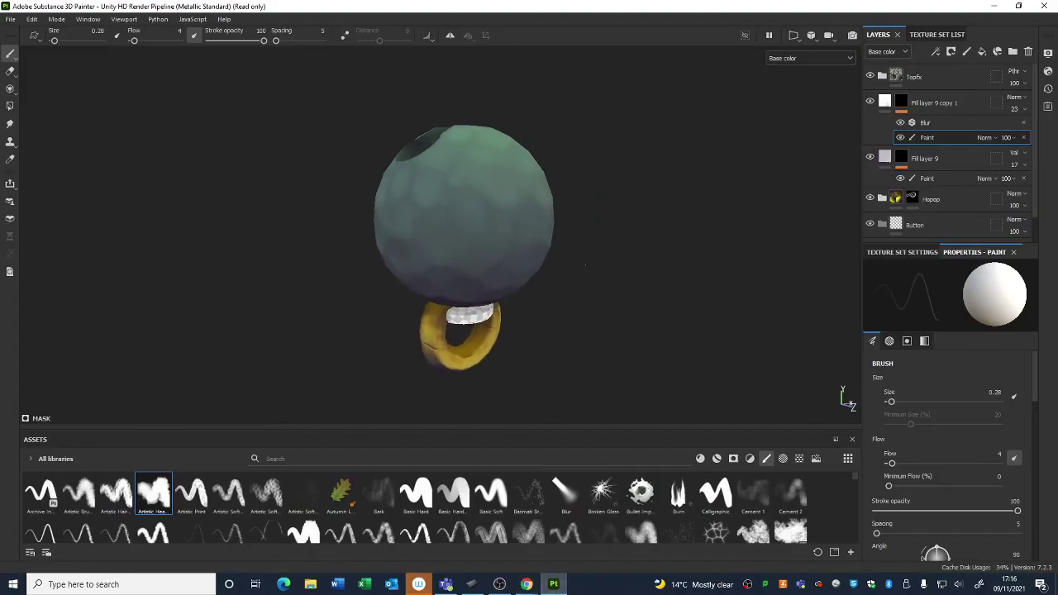